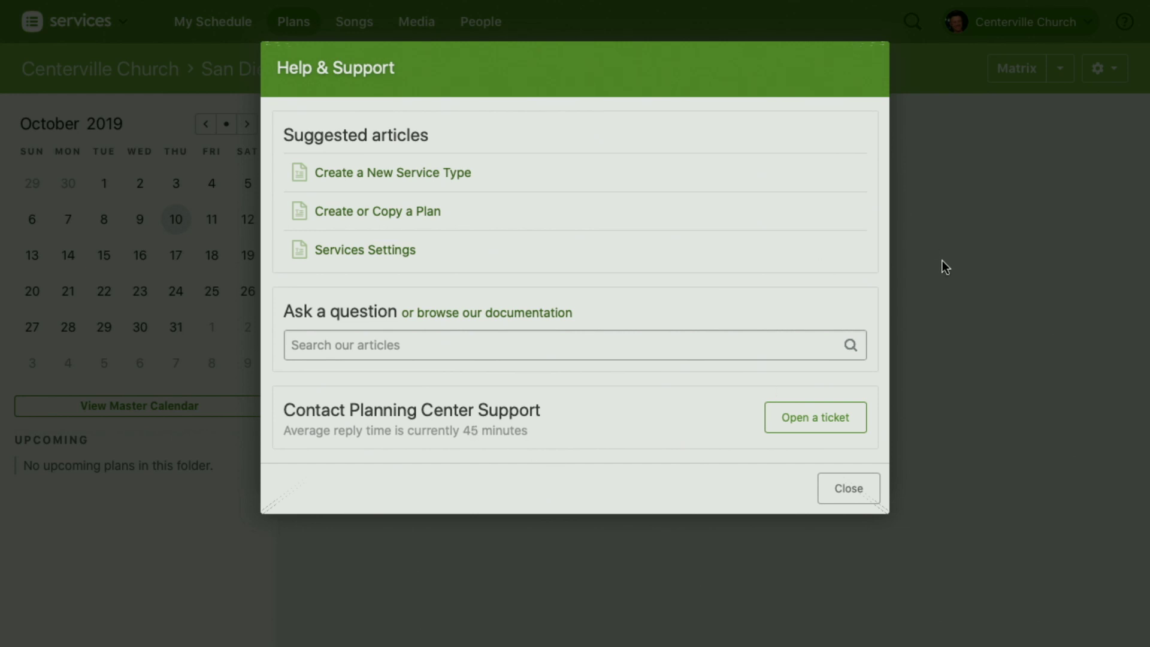
pyautogui.click(851, 486)
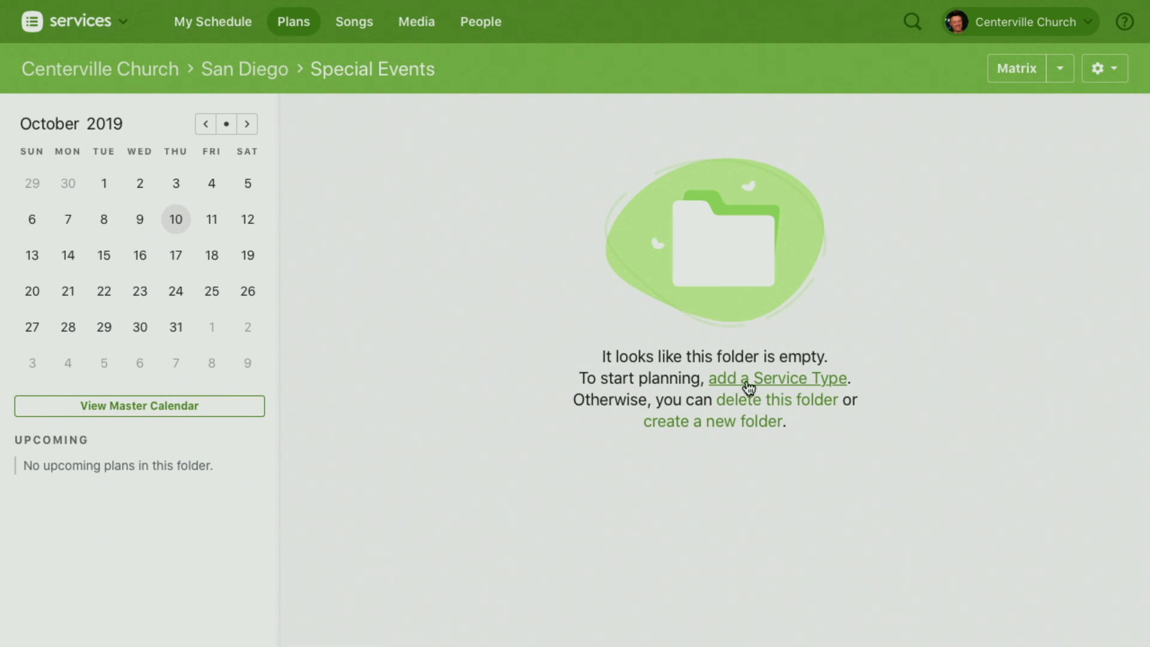
pyautogui.click(748, 384)
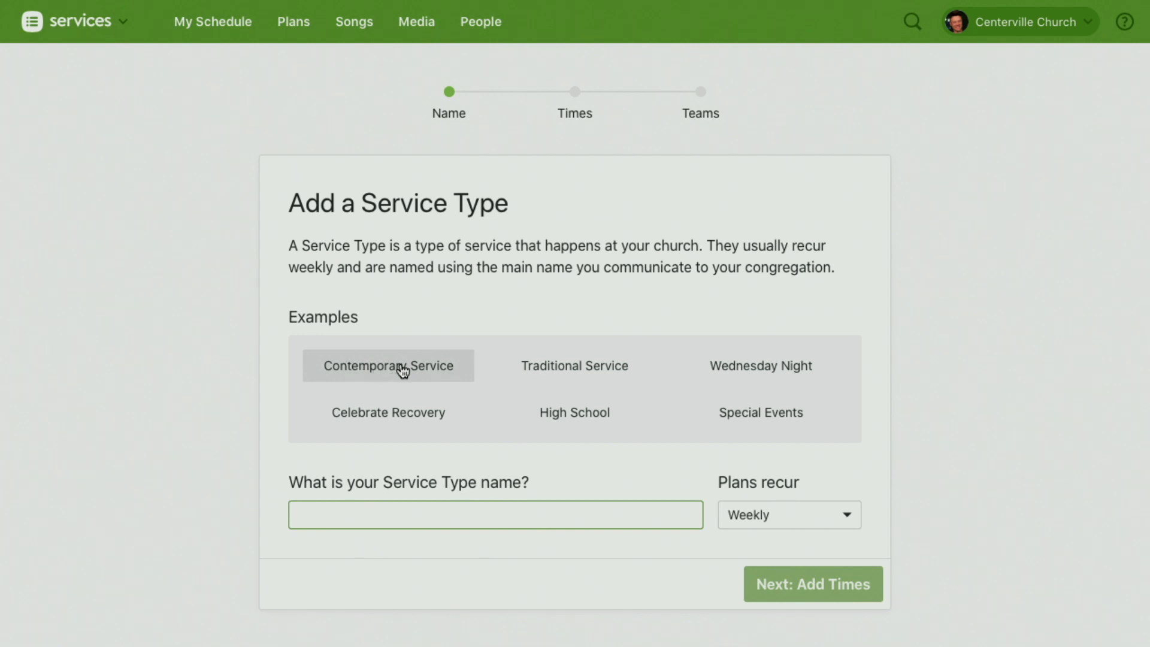
pyautogui.click(393, 371)
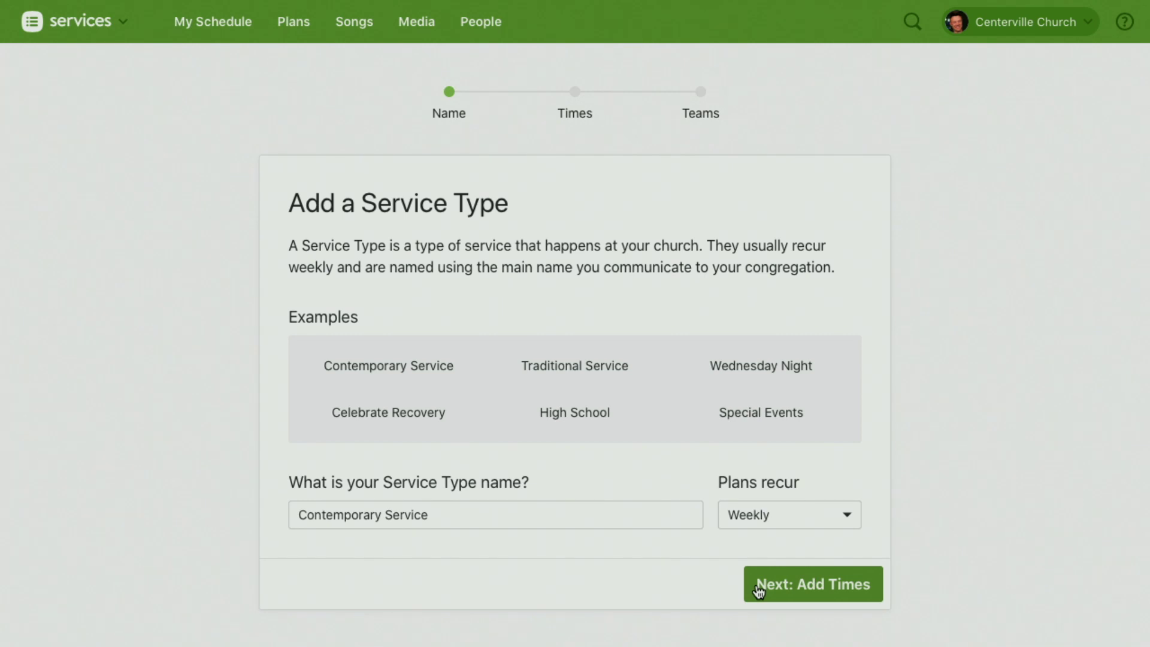
pyautogui.moveTo(183, 2)
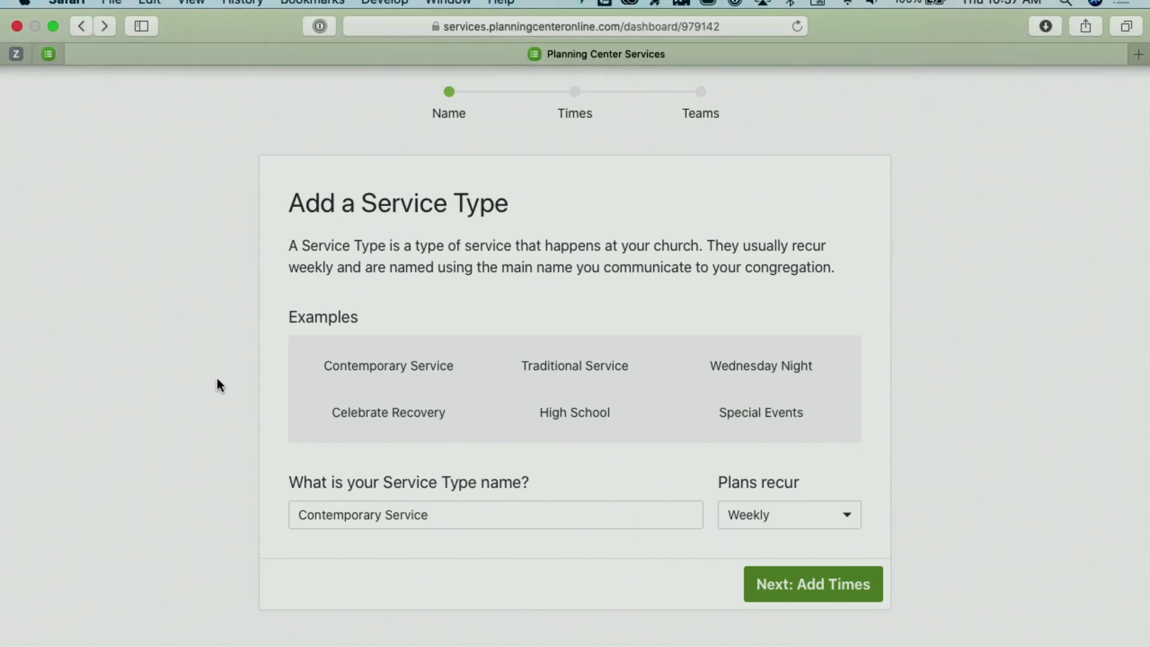
pyautogui.press('Escape')
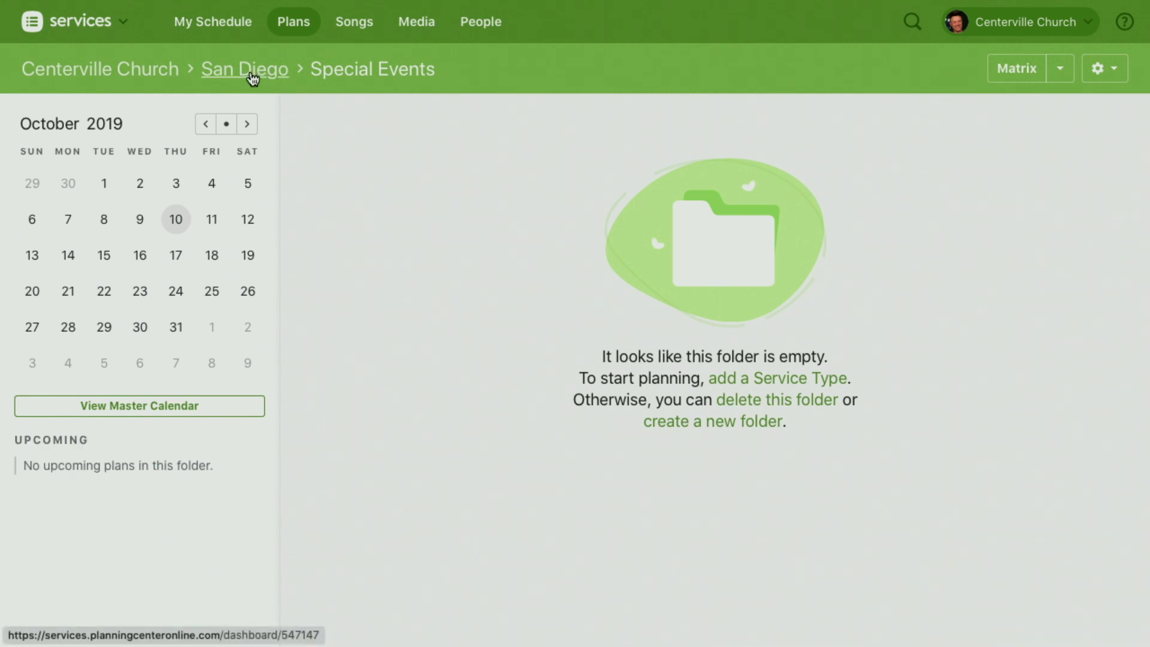
# Step: Go to the San Diego folder and open the Contemporary Service plan for September 20, 2020
pyautogui.click(252, 79)
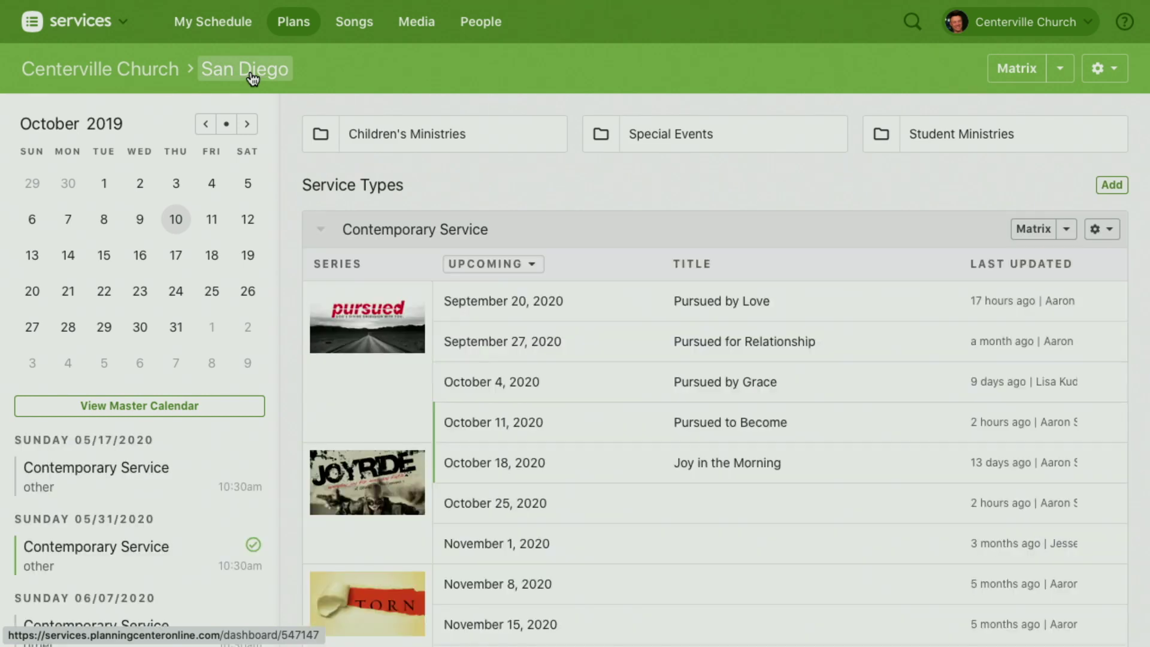
pyautogui.click(321, 230)
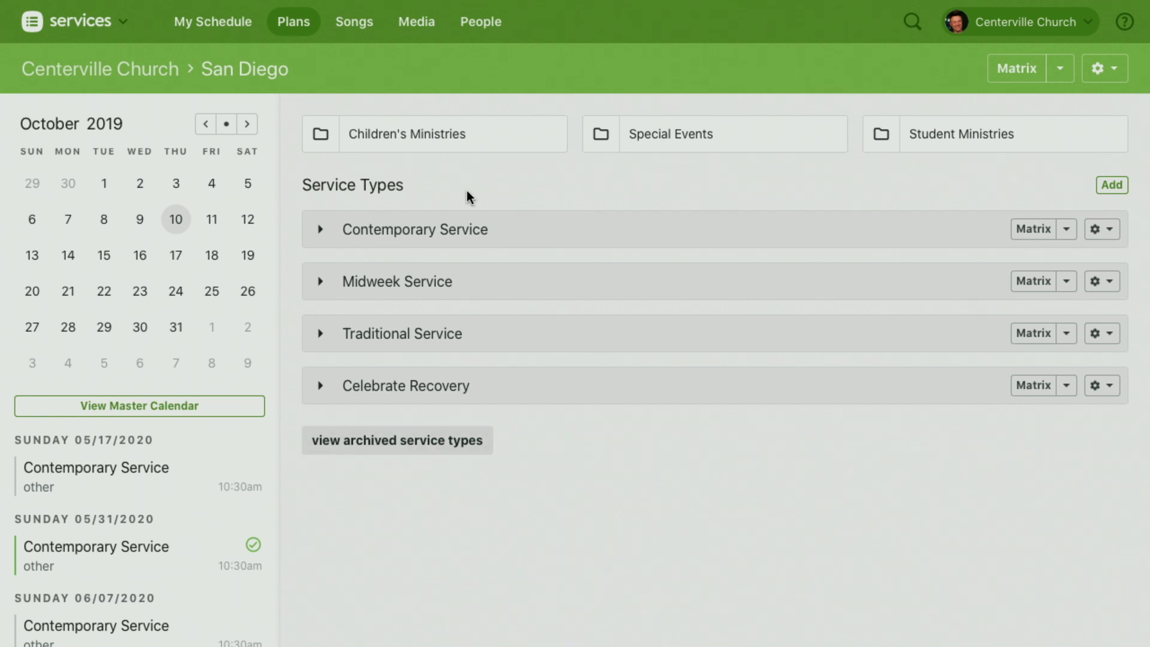
pyautogui.click(320, 229)
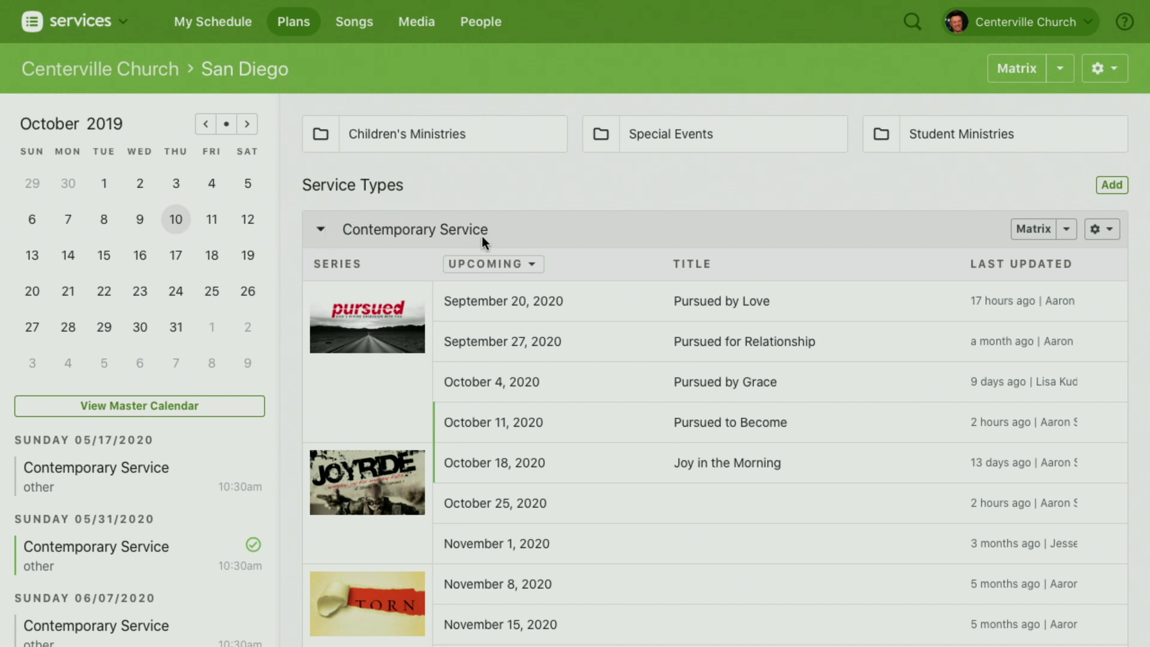
pyautogui.scroll(-3, 482, 237)
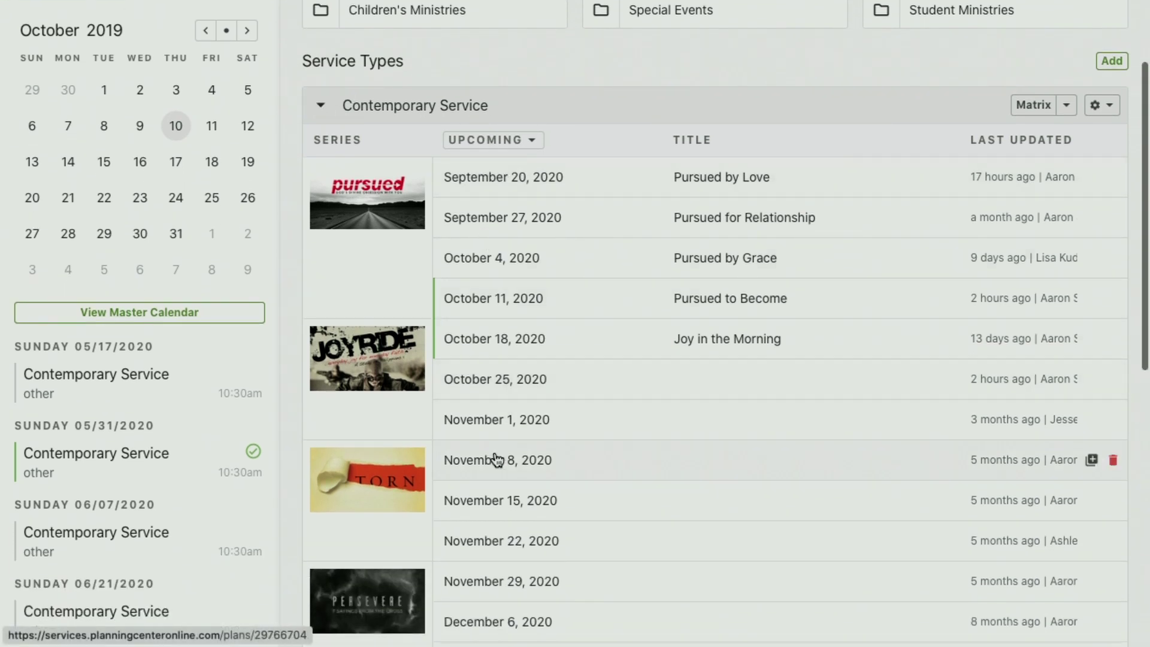
pyautogui.click(503, 179)
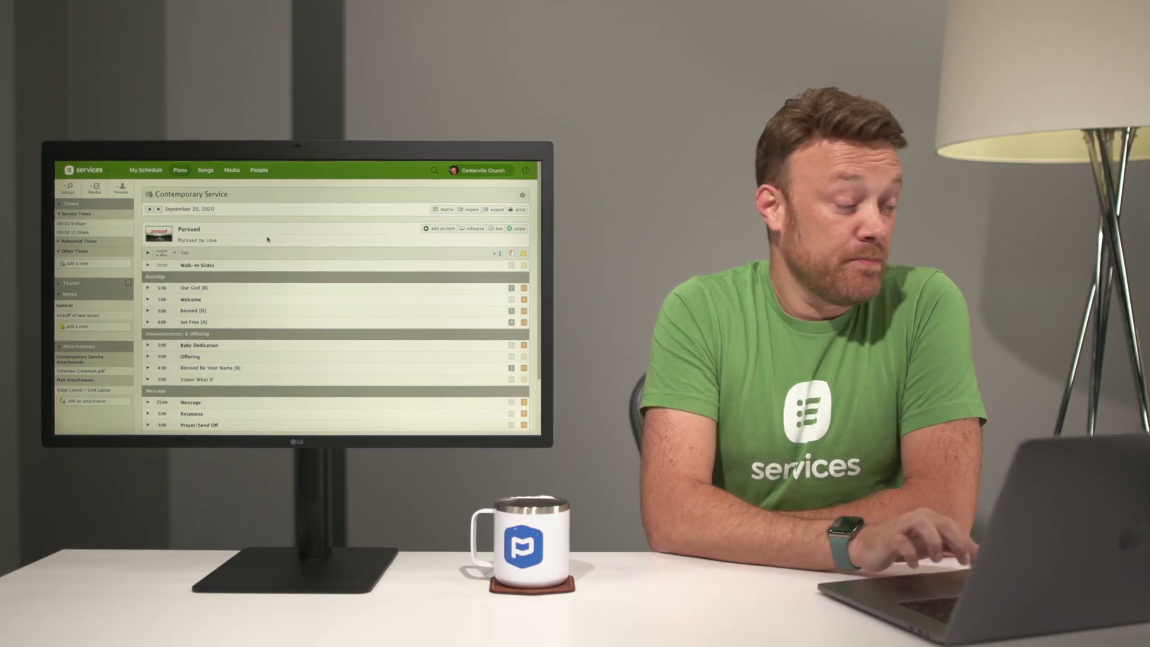
# Step: Collapse the other plan sidebar sections and examine the service, rehearsal and other times under Times
pyautogui.click(70, 294)
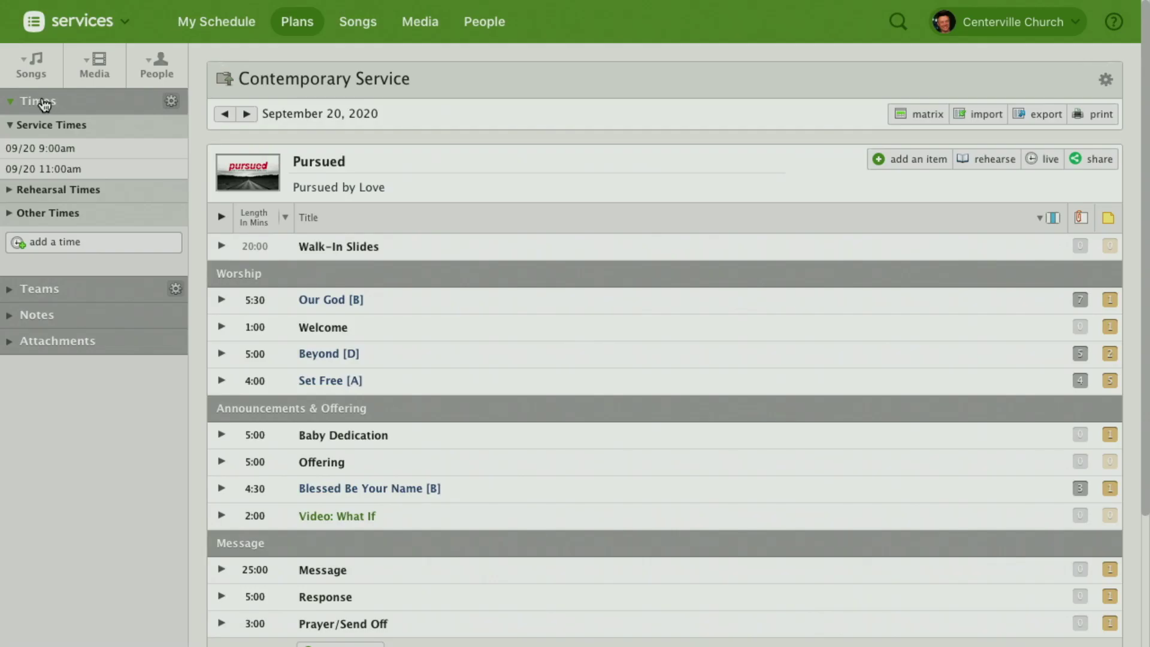
pyautogui.click(46, 102)
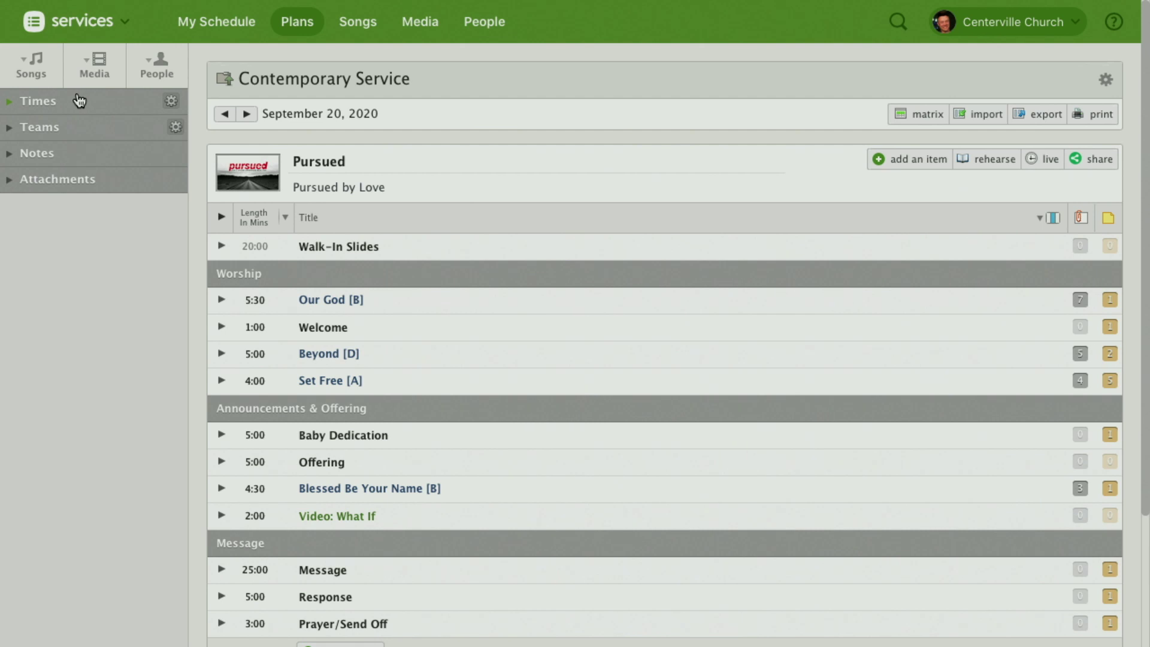
pyautogui.click(54, 105)
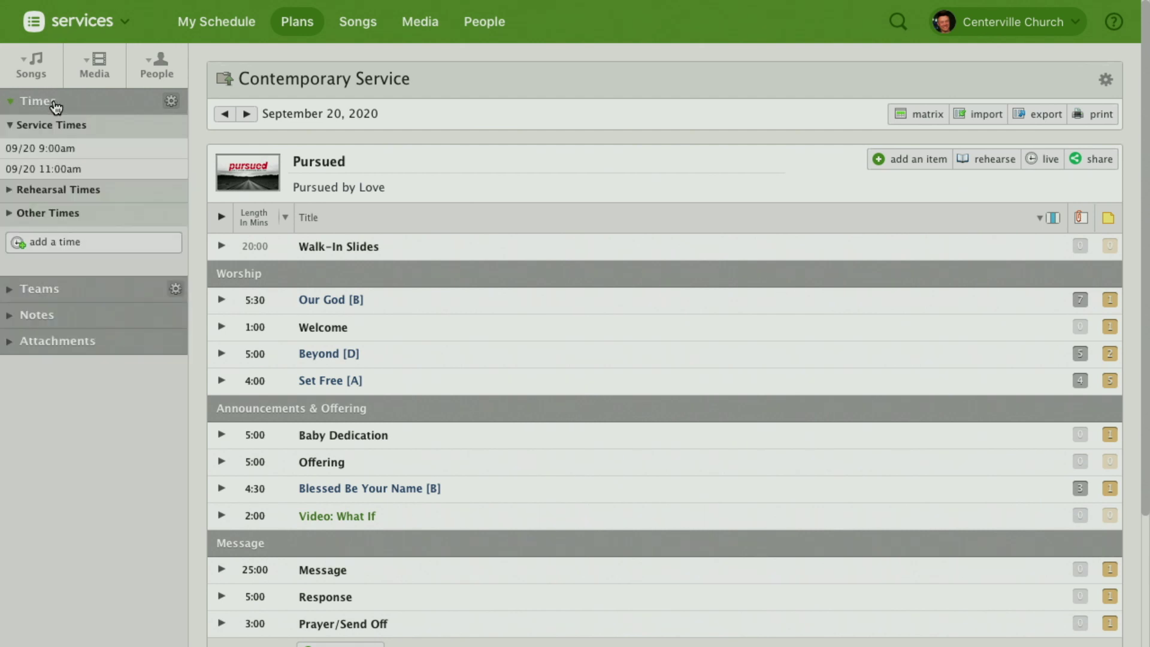
pyautogui.click(52, 125)
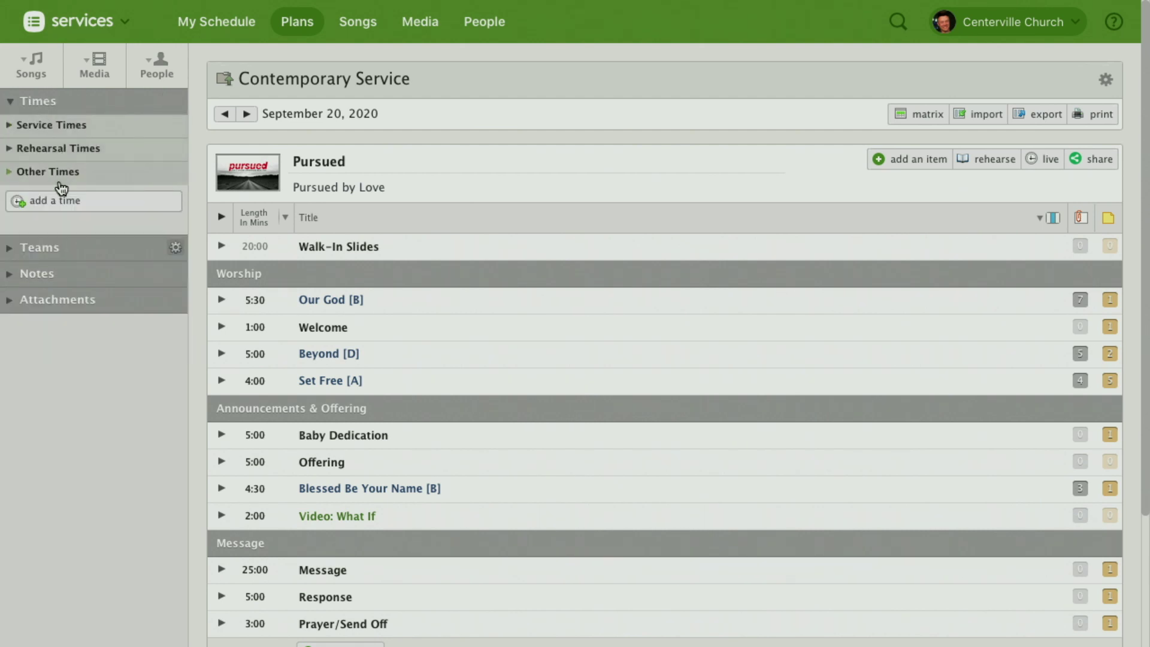
pyautogui.click(52, 126)
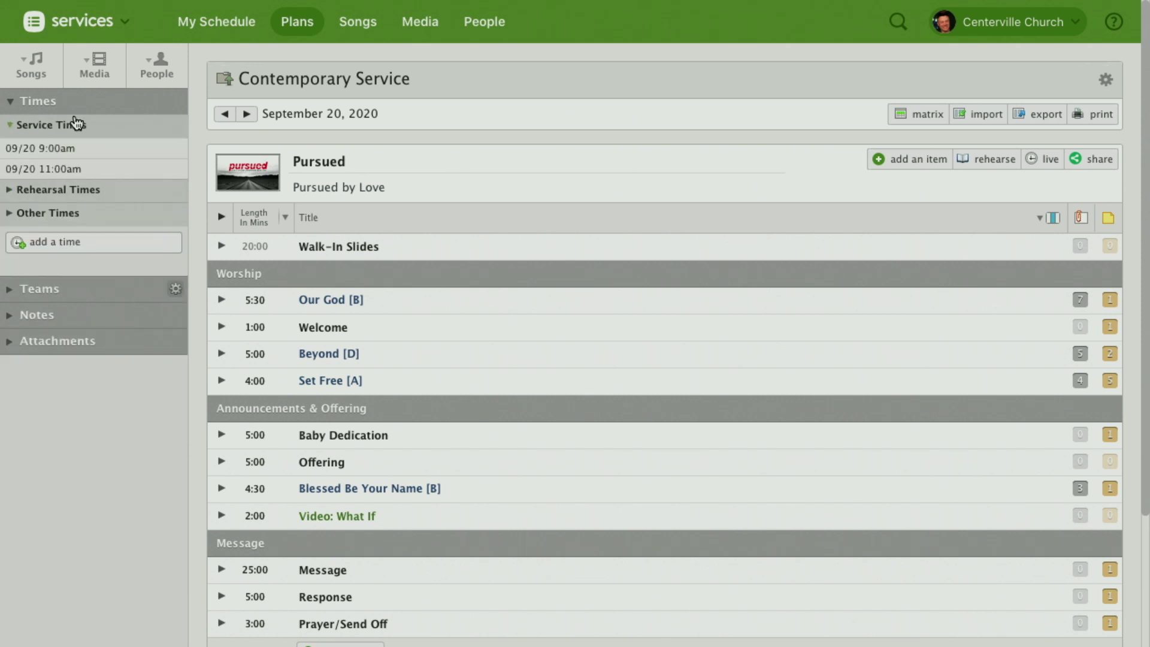
pyautogui.click(75, 124)
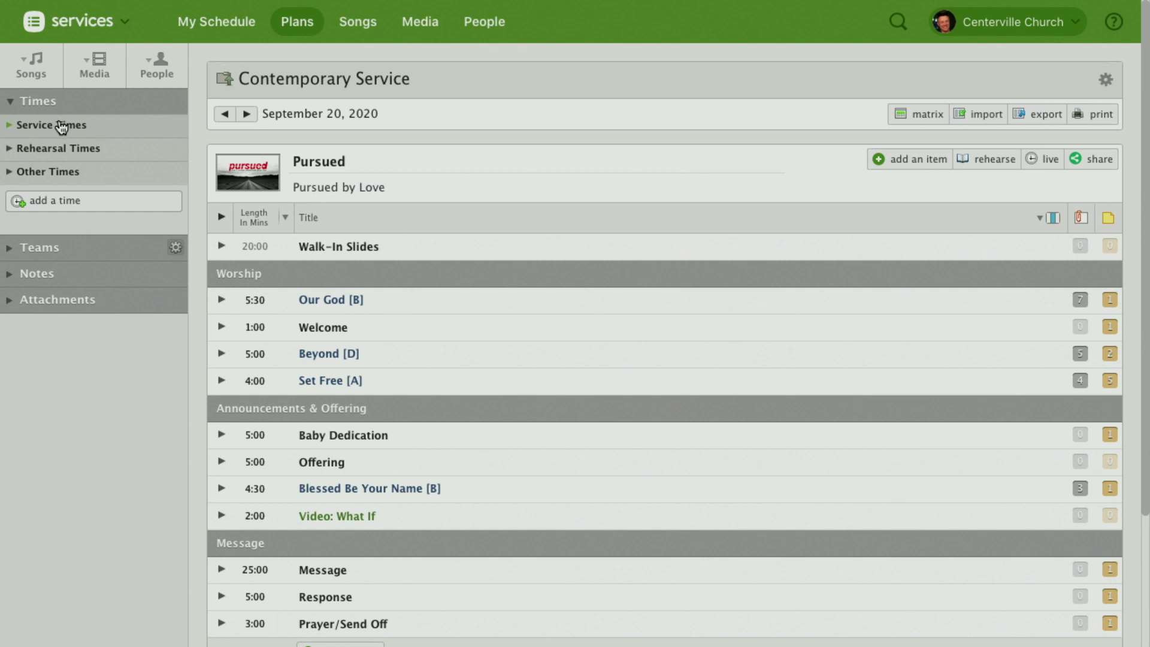
pyautogui.click(61, 124)
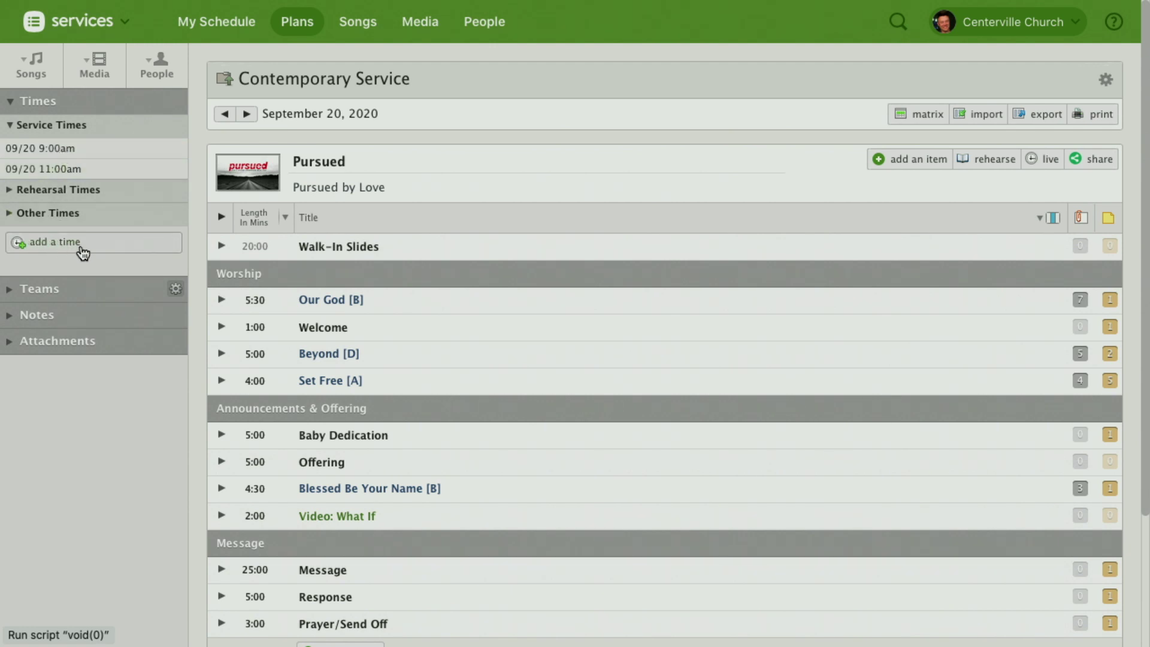
# Step: Review the options for adding a time to the plan, including team assignments and reminders, without saving one
pyautogui.click(59, 246)
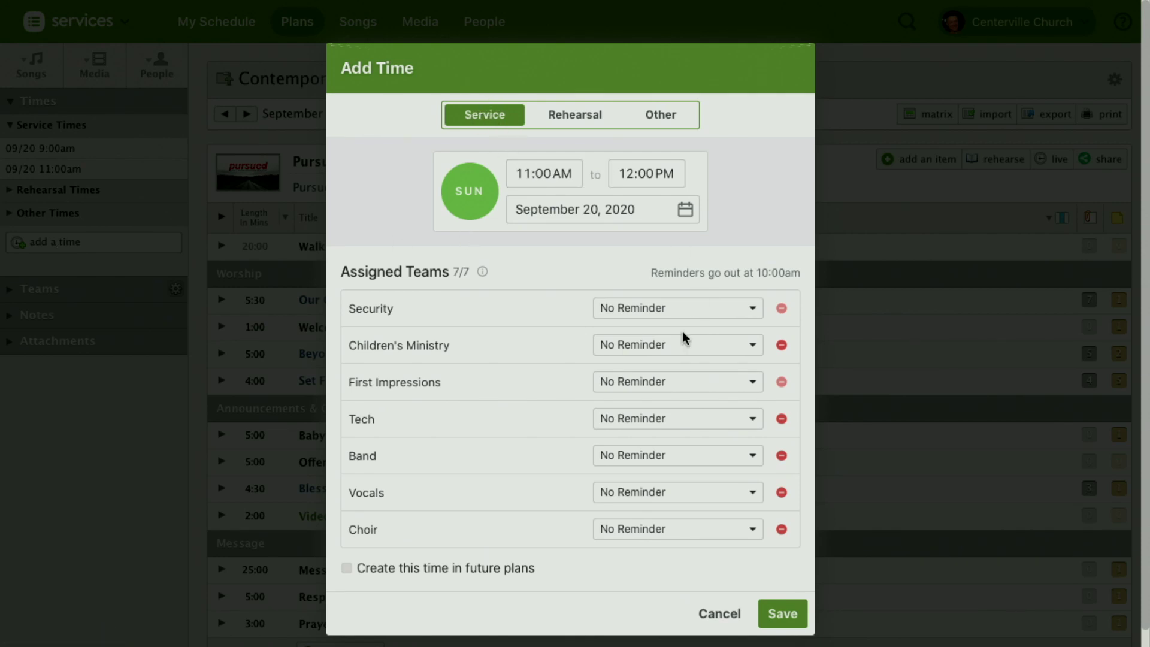
pyautogui.scroll(-1, 681, 339)
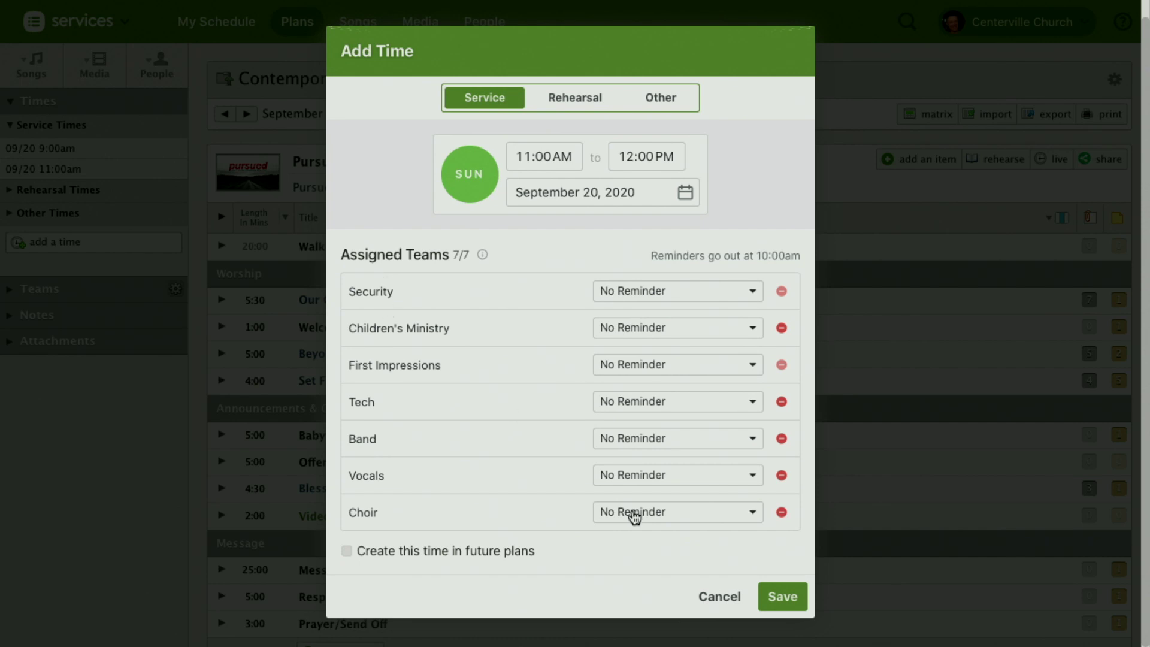
pyautogui.click(718, 597)
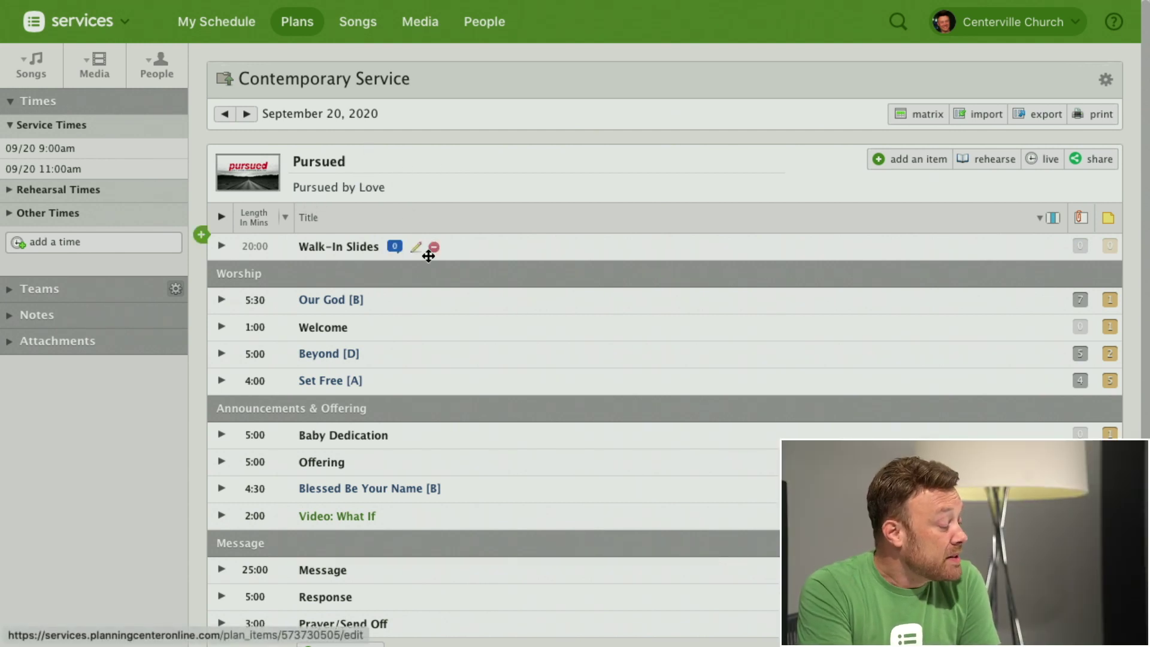
# Step: Add a new plan item titled 'Announcements' with a length of 3 minutes
pyautogui.scroll(-3, 429, 253)
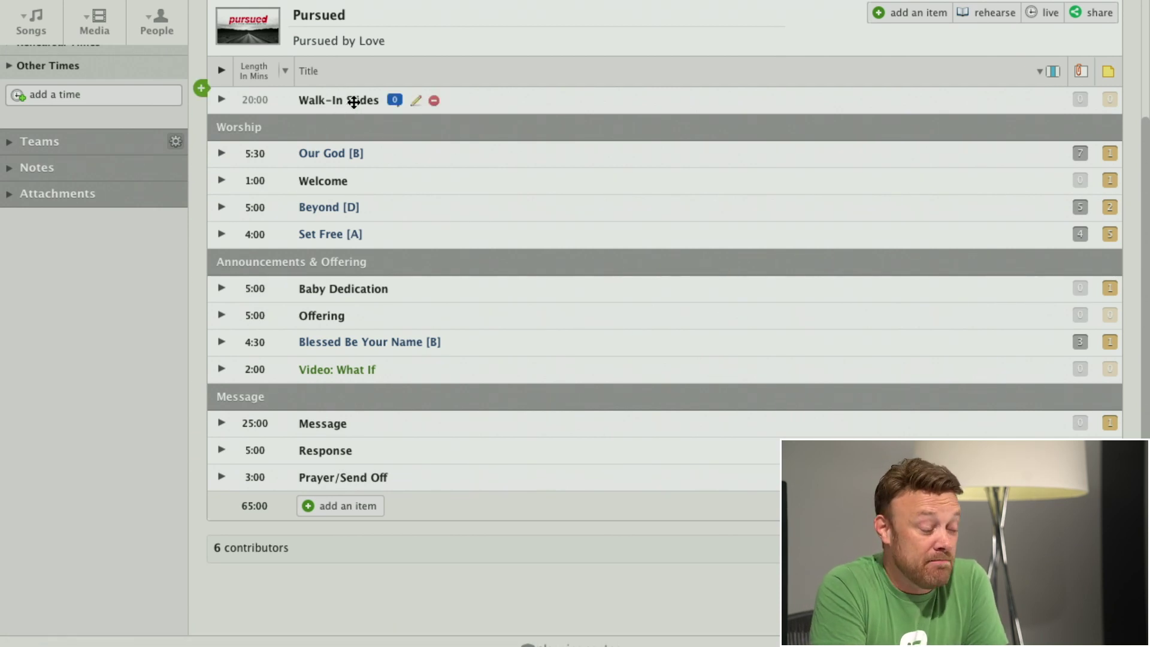
pyautogui.scroll(1, 354, 102)
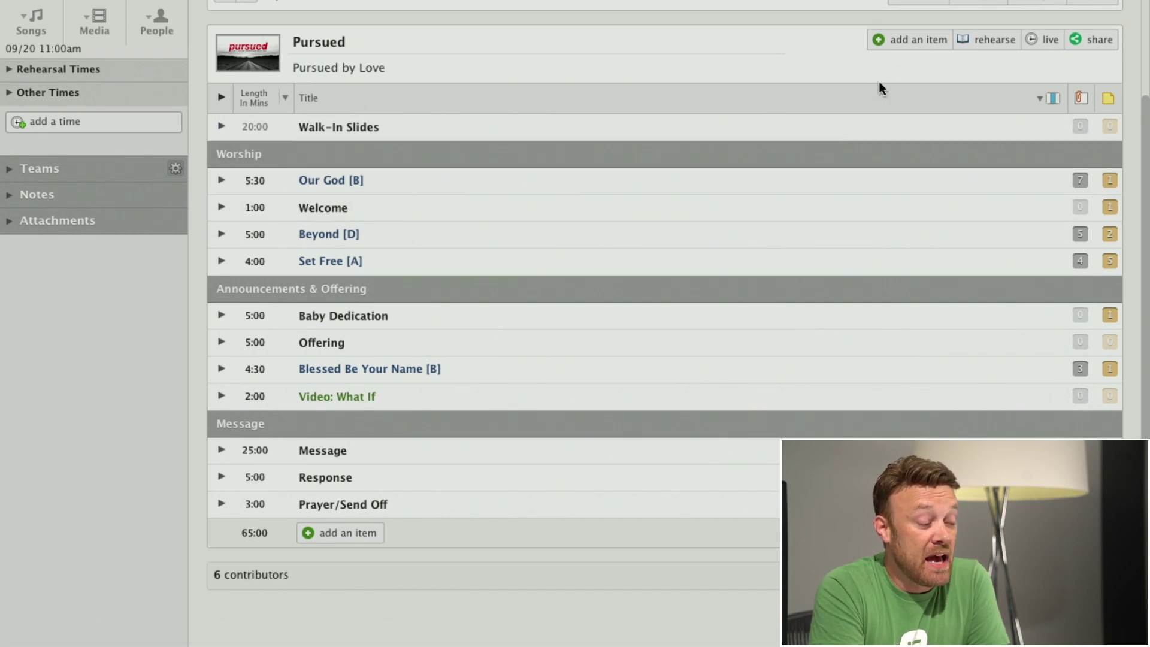
pyautogui.moveTo(909, 44)
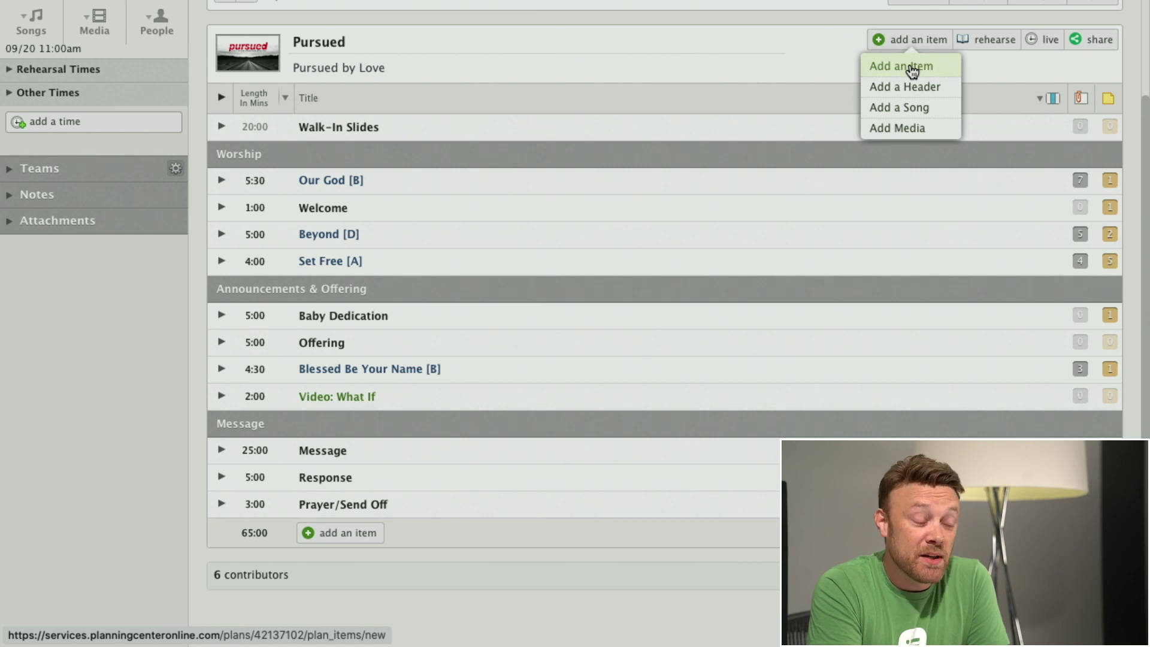
pyautogui.click(912, 71)
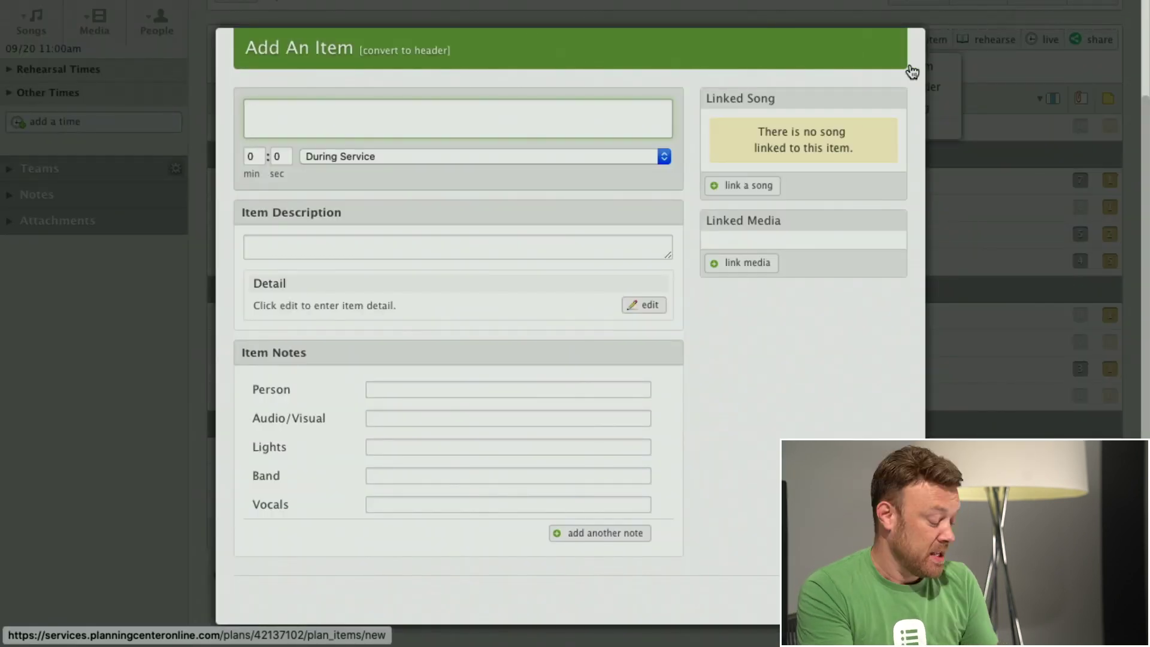
pyautogui.write('Announcem')
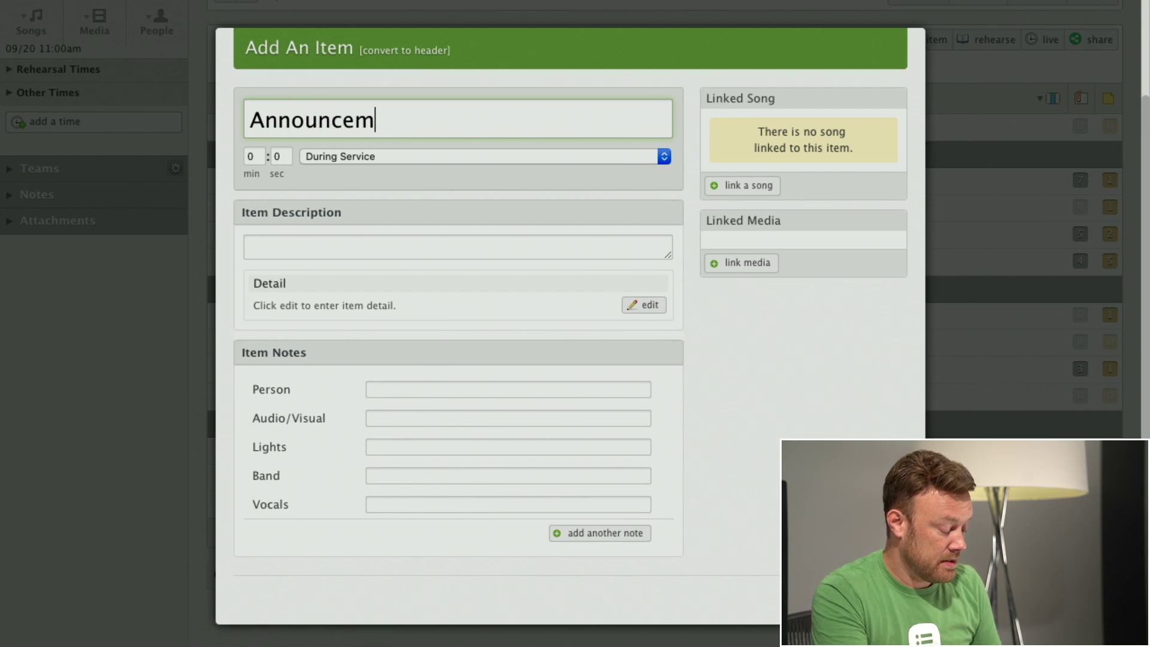
pyautogui.write('ents')
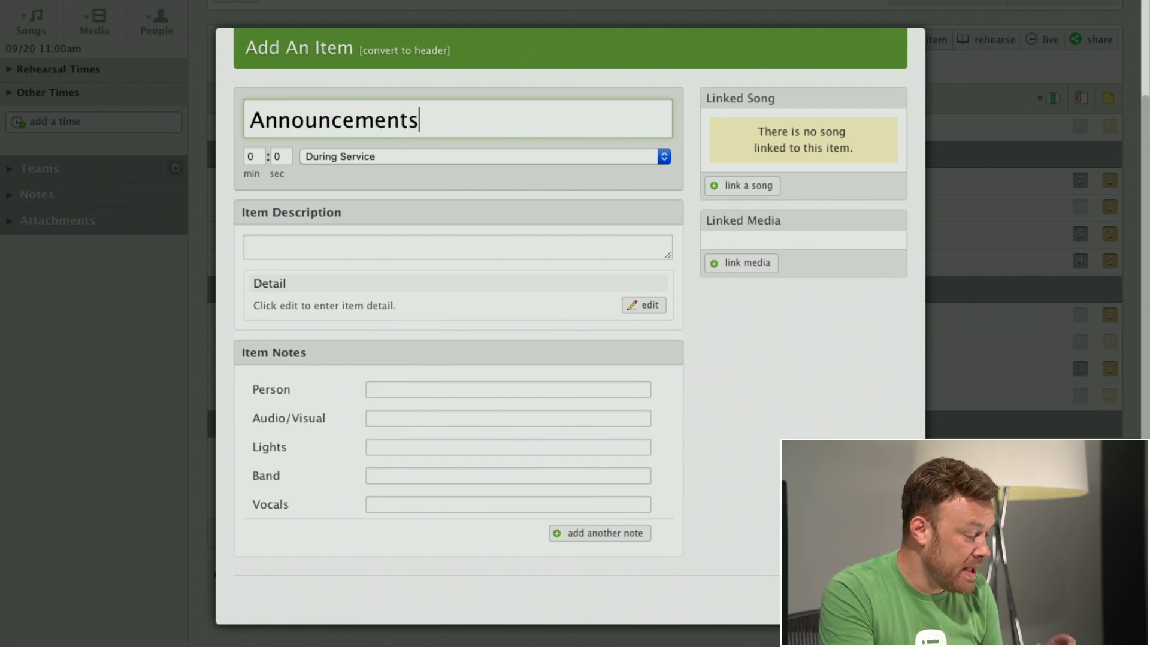
pyautogui.press('Tab')
pyautogui.write('3')
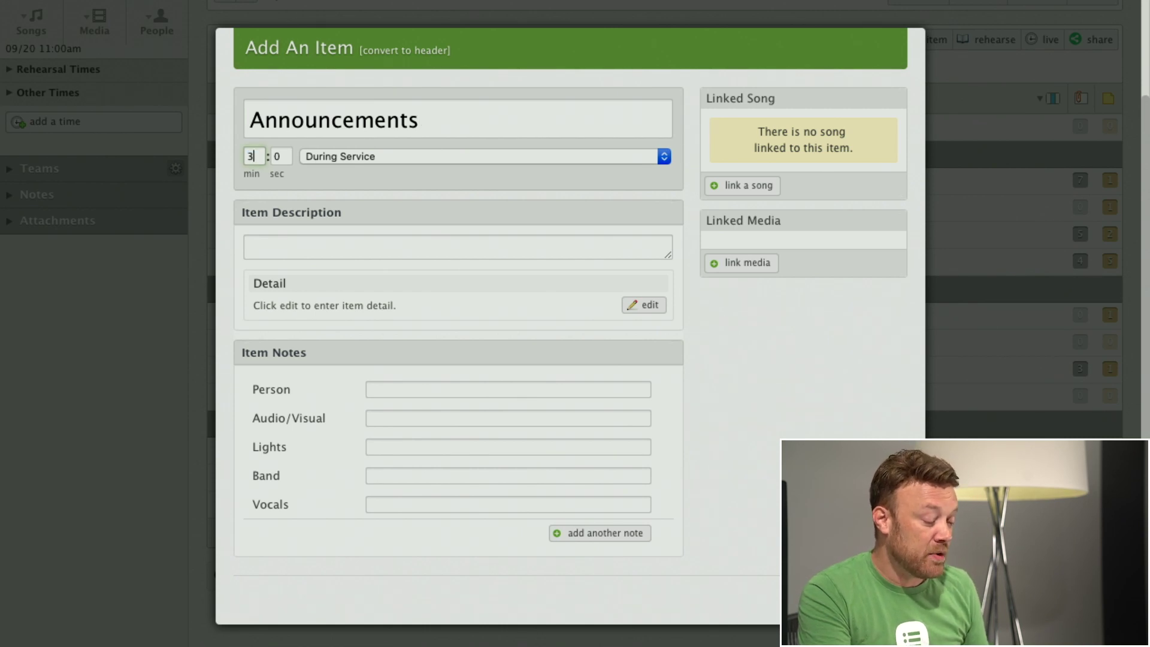
# Step: List '1. Potluck this week', '2. Baptisms next Sunday', '3. Pastor's chat after the last service' as description and enter the person's name in the Person note
pyautogui.click(514, 250)
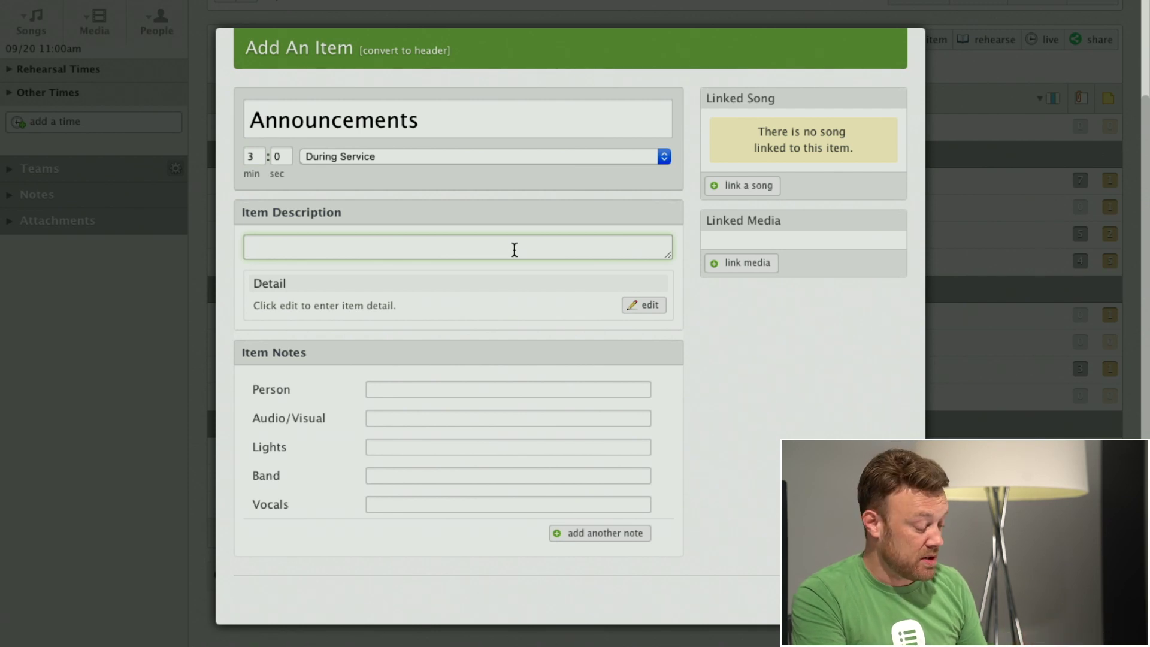
pyautogui.write("1. Potluck this week 2. Baptisms next Sunday 3. Pastor's chat after the last service")
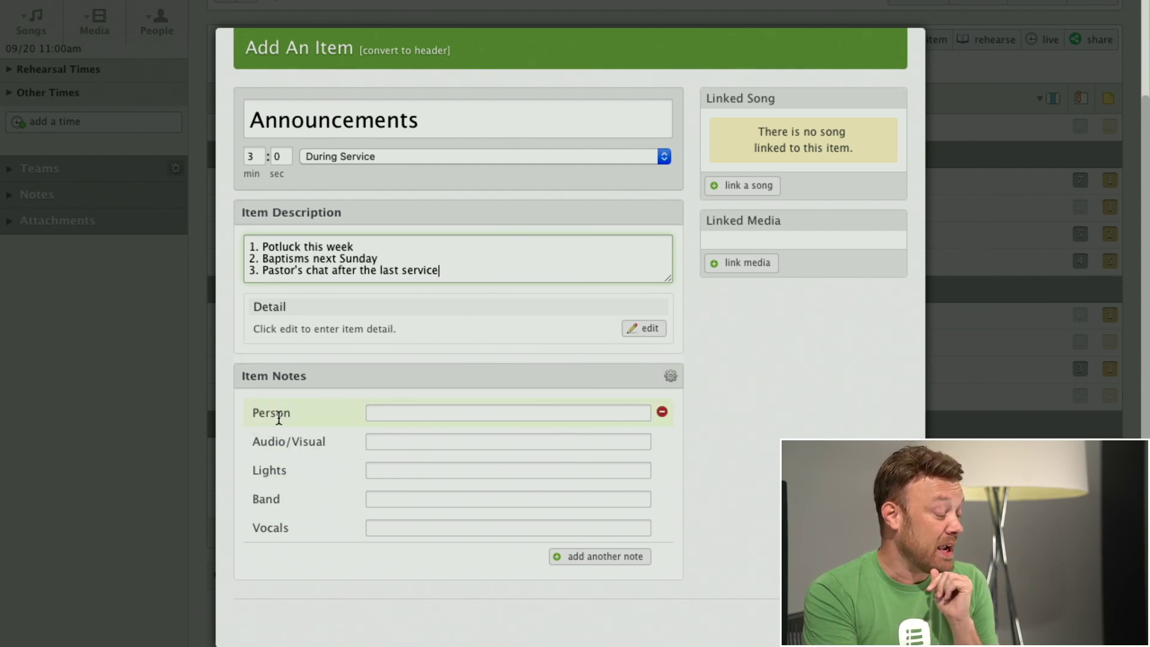
pyautogui.click(399, 412)
pyautogui.write('Lauras')
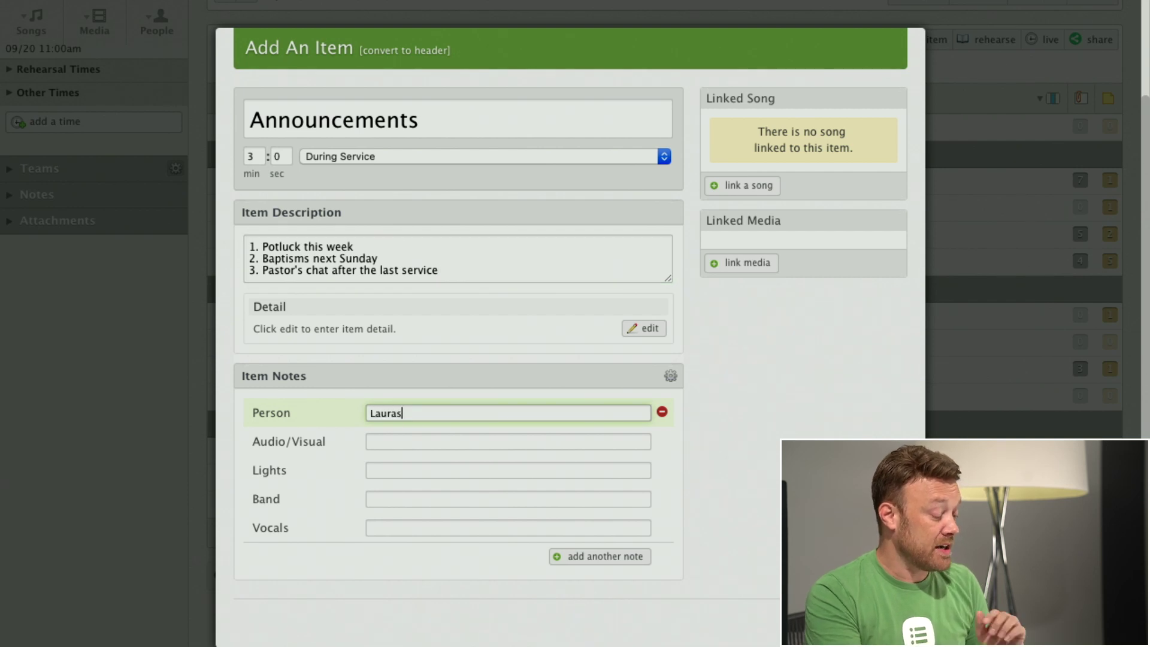
pyautogui.press('BackSpace')
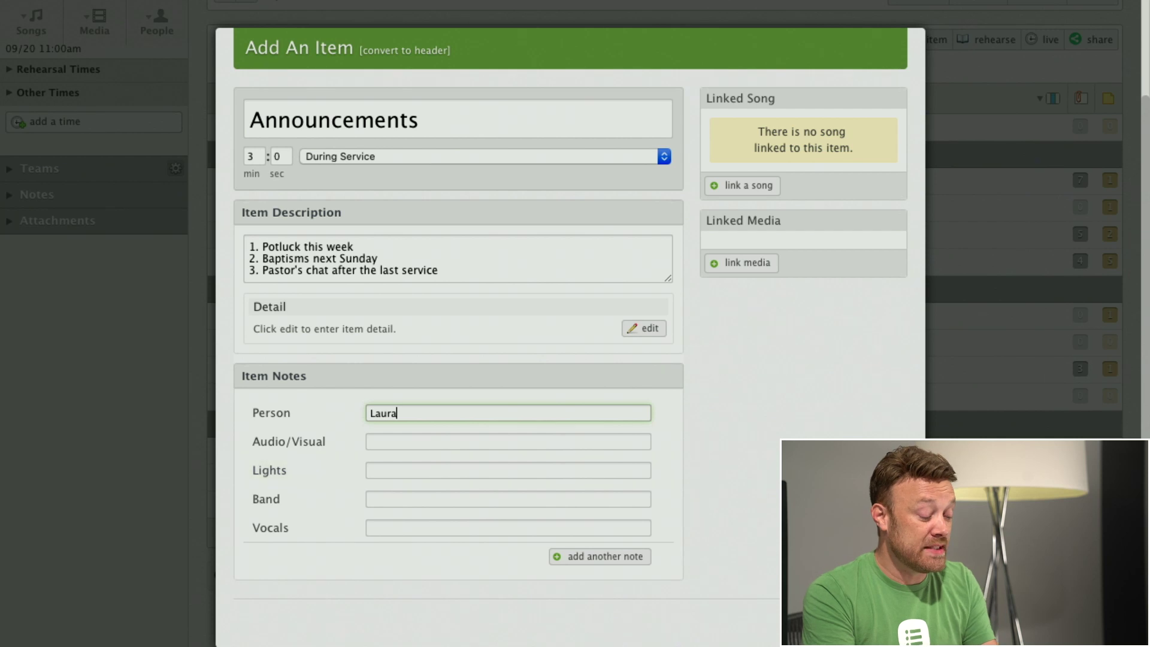
# Step: Save the Announcements item and move it to the first position under the Announcements & Offering header
pyautogui.click(824, 619)
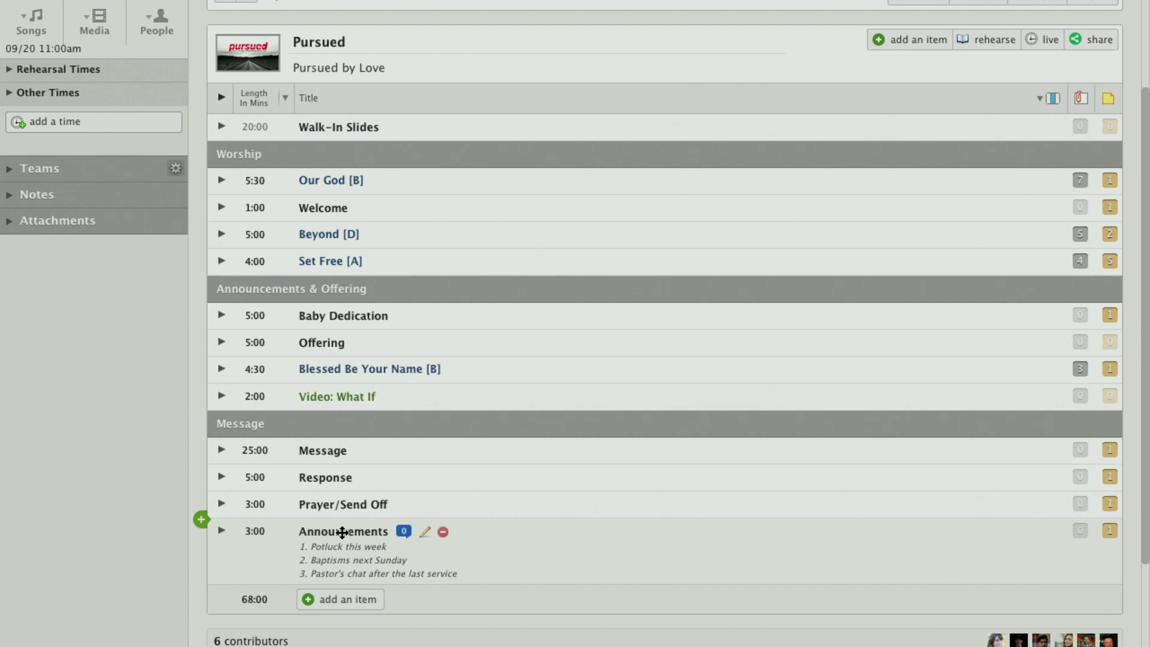
pyautogui.moveTo(341, 533); pyautogui.dragTo(335, 318)
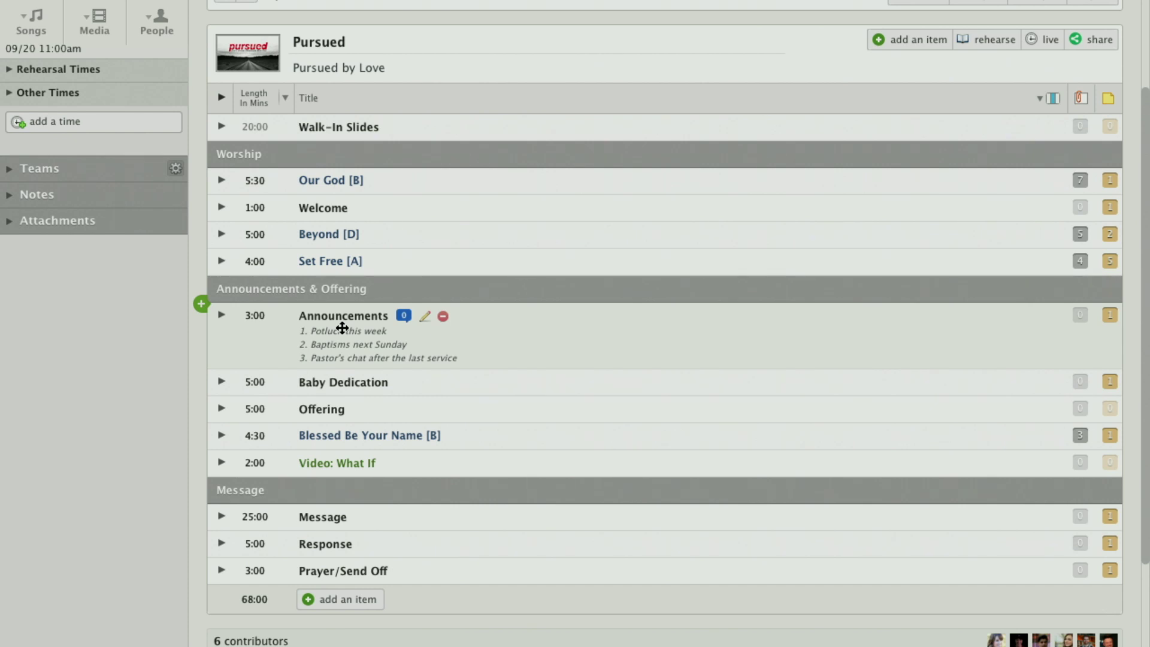
# Step: Add the song 'What A Beautiful Name' (Hillsong Worship) to the plan in the key of D, Female (Original)
pyautogui.moveTo(909, 43)
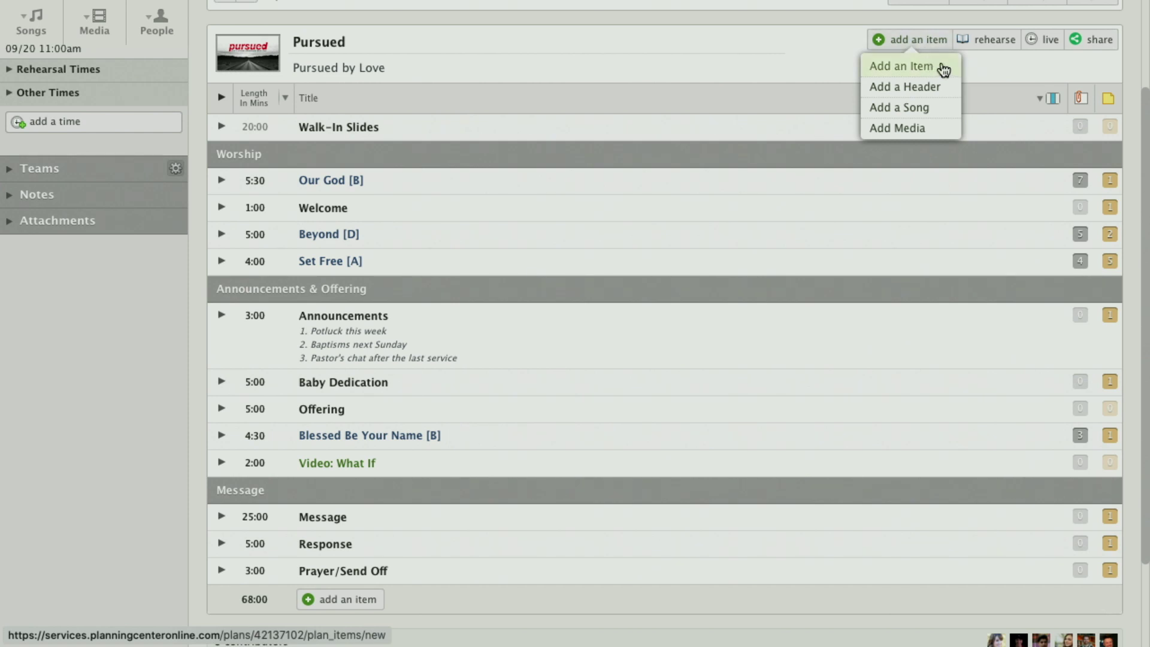
pyautogui.click(912, 114)
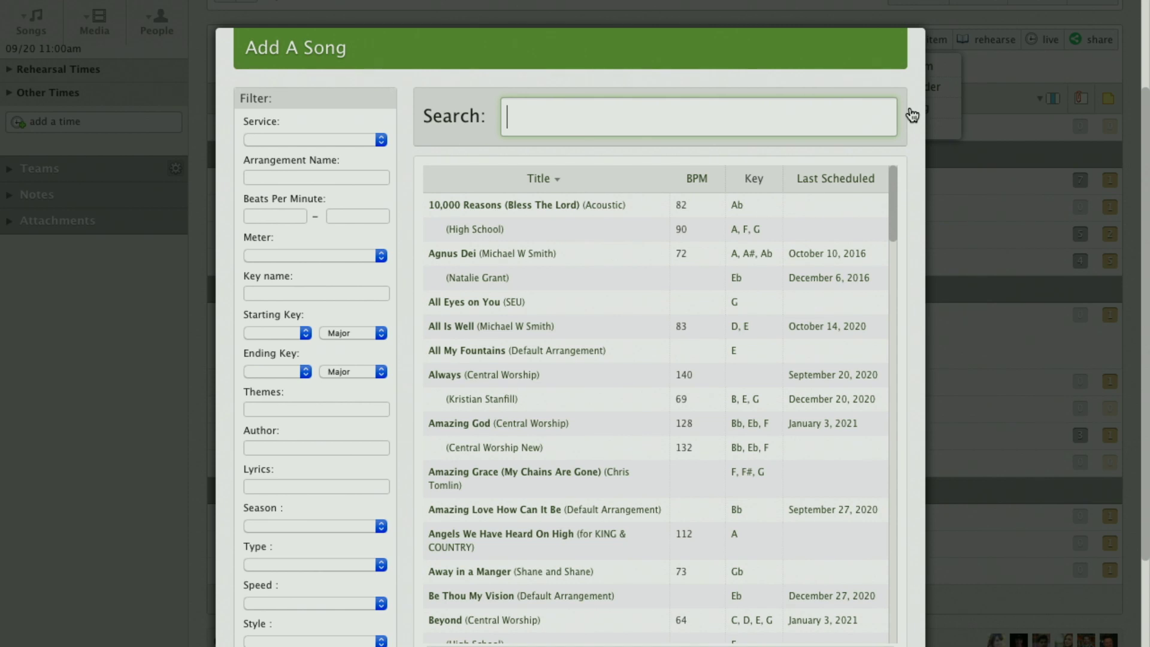
pyautogui.write('What a Be')
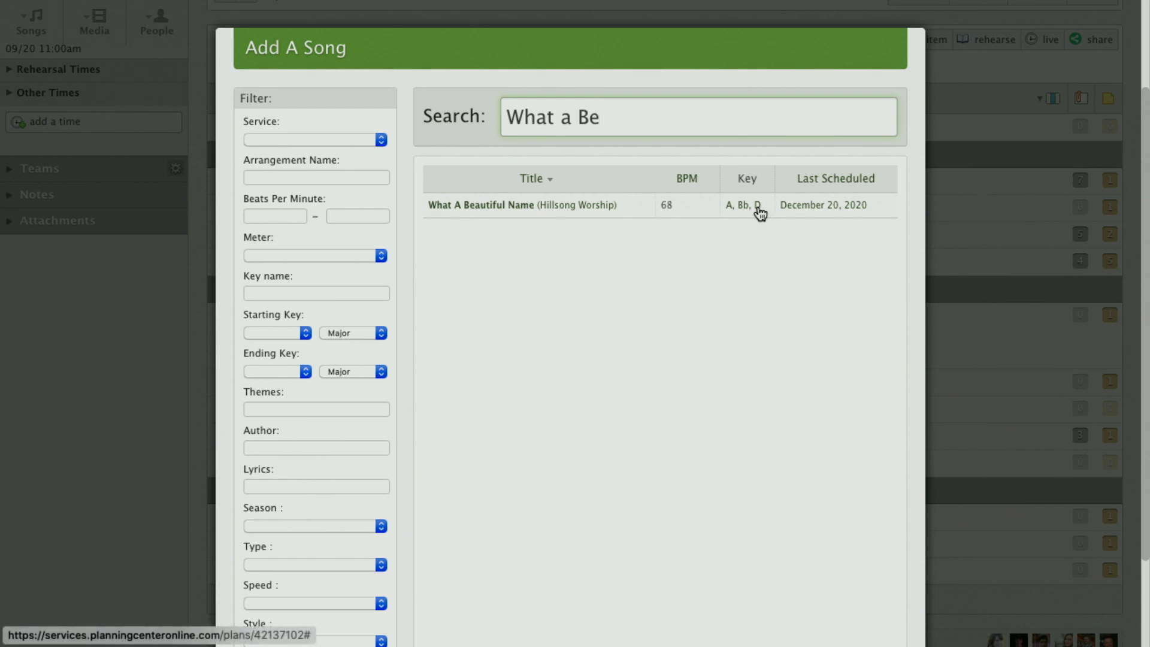
pyautogui.moveTo(760, 212)
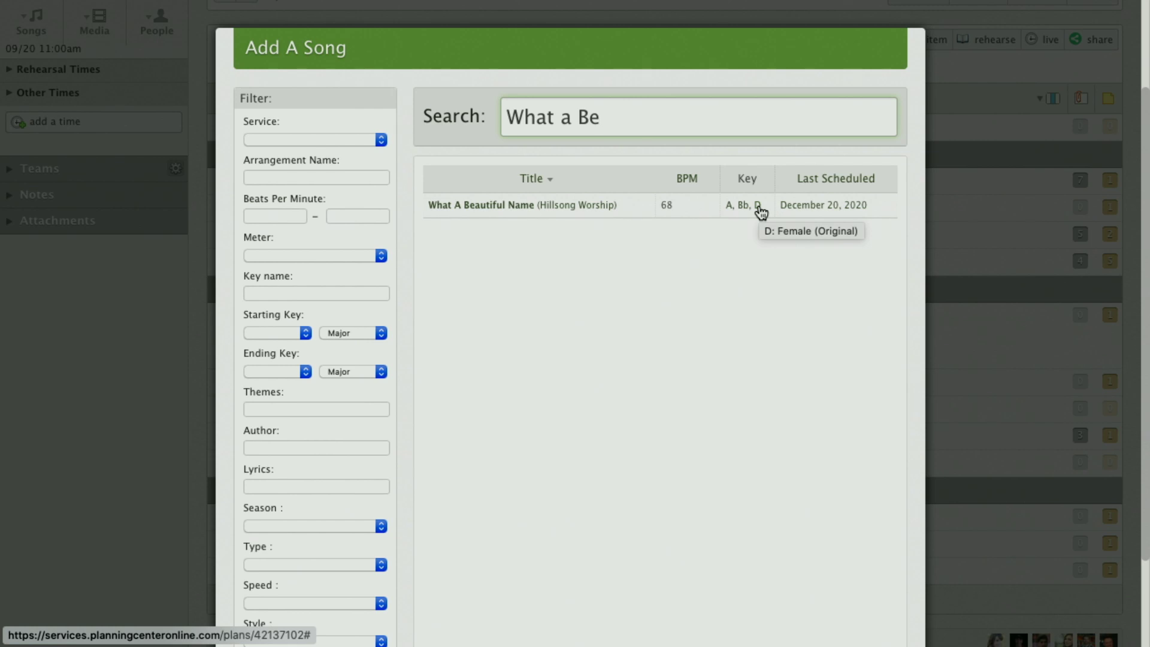
pyautogui.click(760, 213)
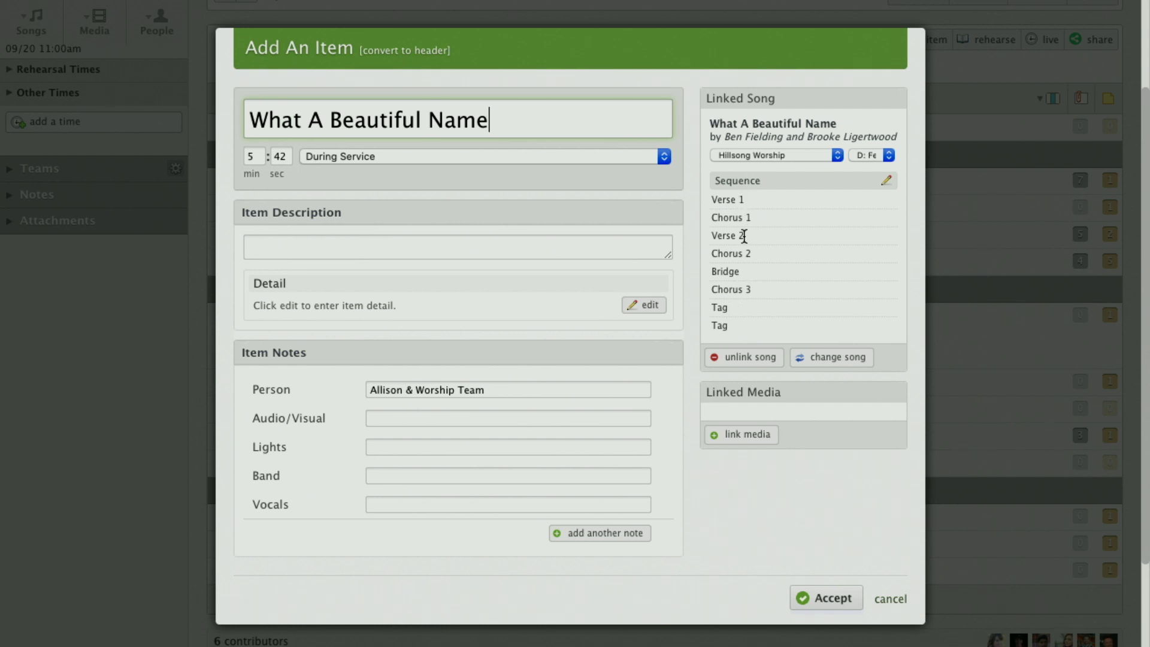
# Step: Check the prefilled length and Person note of the new song item without changing them
pyautogui.click(250, 157)
pyautogui.write('5')
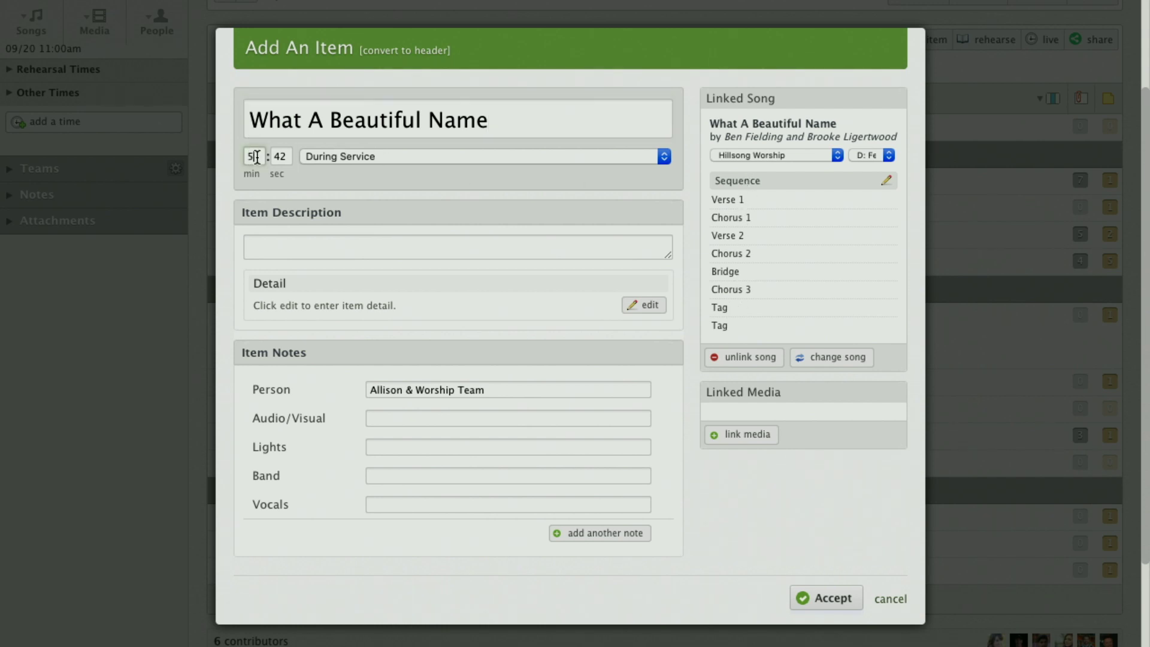
pyautogui.click(288, 159)
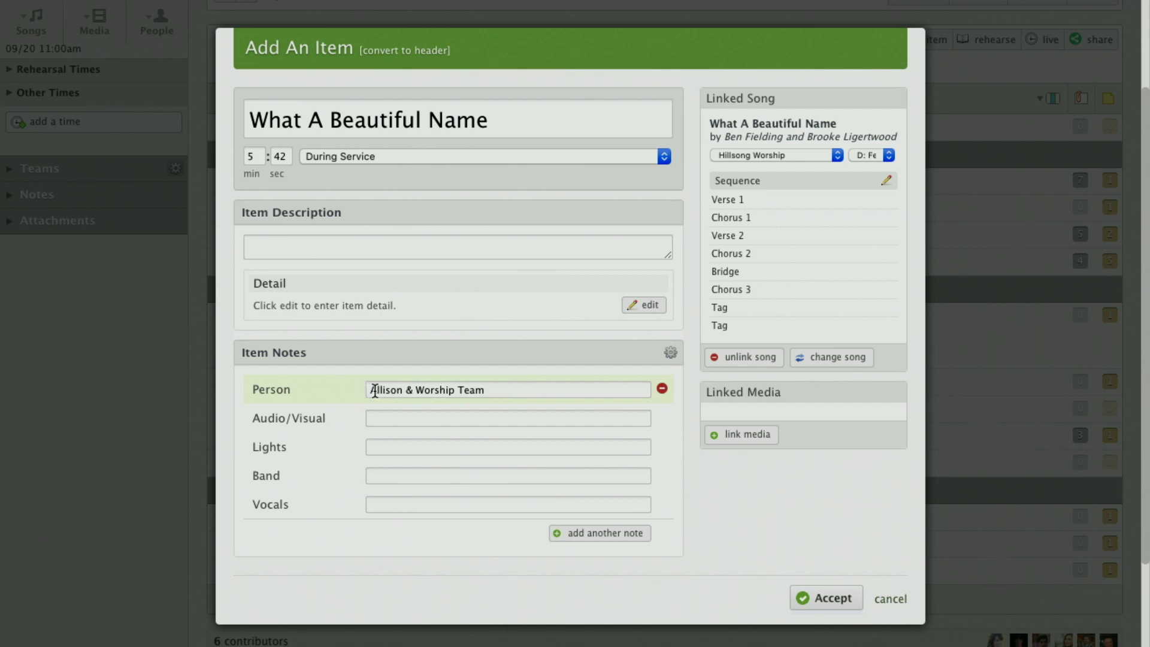
pyautogui.moveTo(375, 390); pyautogui.dragTo(488, 391)
pyautogui.click(506, 389)
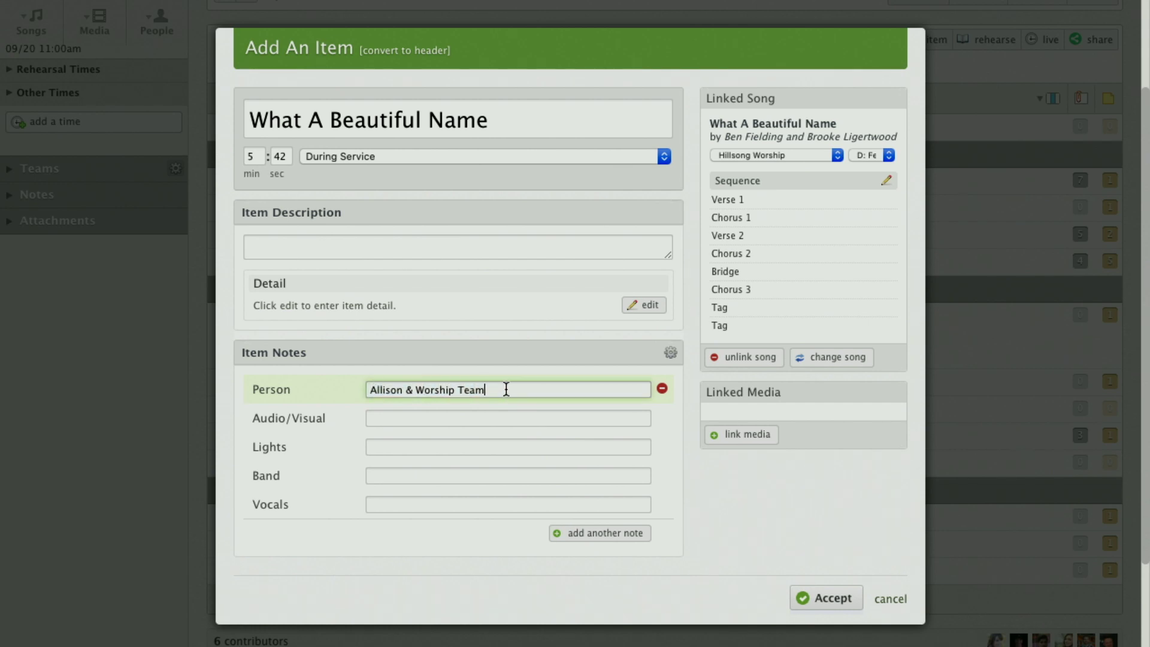
pyautogui.tripleClick(506, 389)
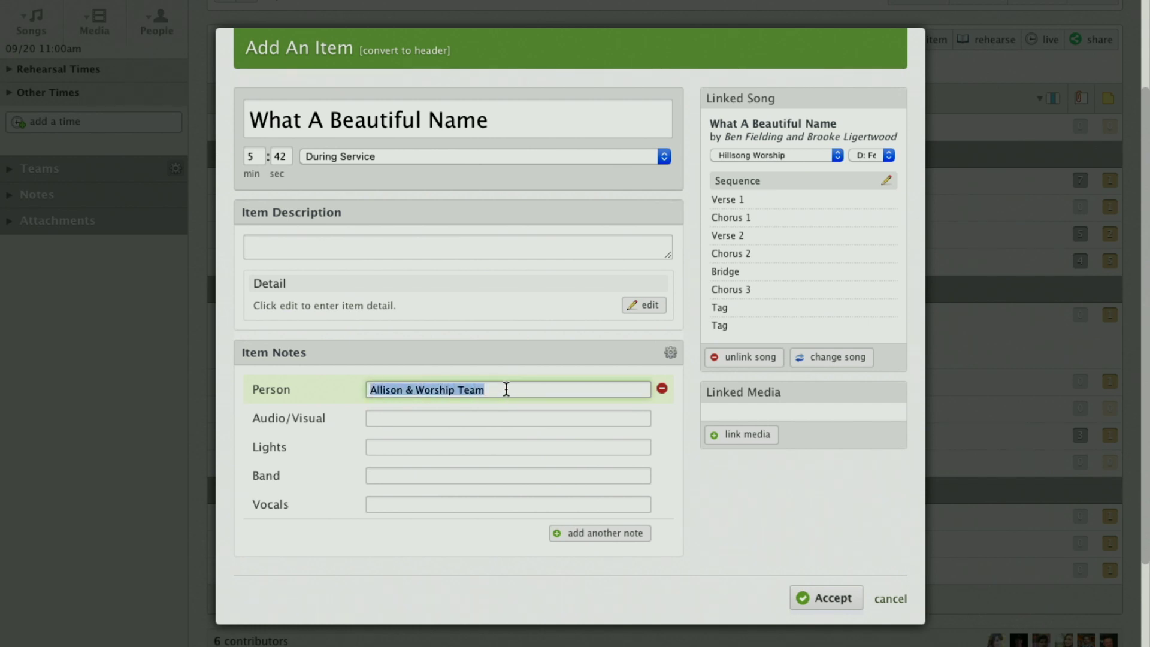
pyautogui.click(510, 351)
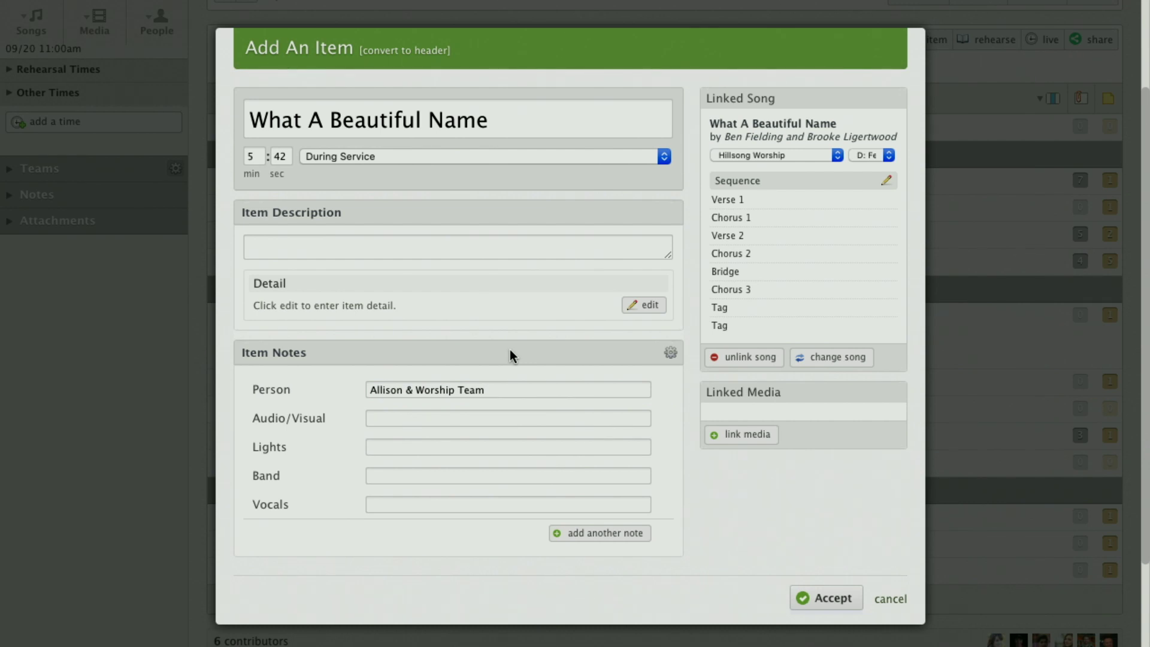
# Step: Save the 'What A Beautiful Name' item and move it directly below the Message item
pyautogui.click(833, 597)
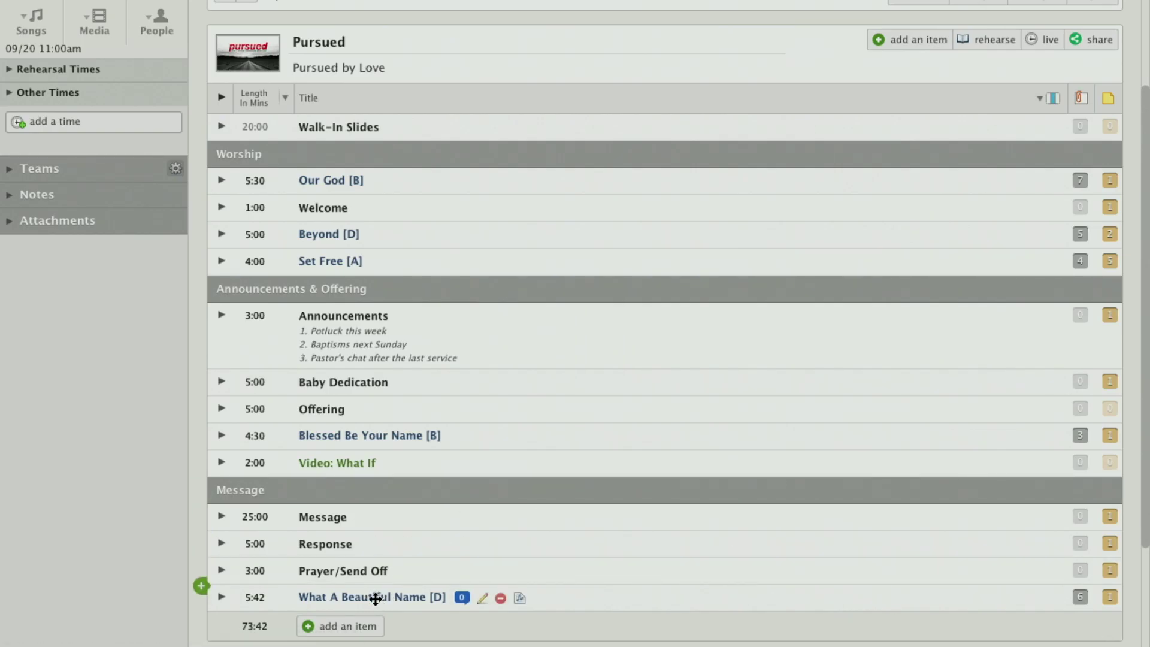
pyautogui.moveTo(373, 598); pyautogui.dragTo(369, 550)
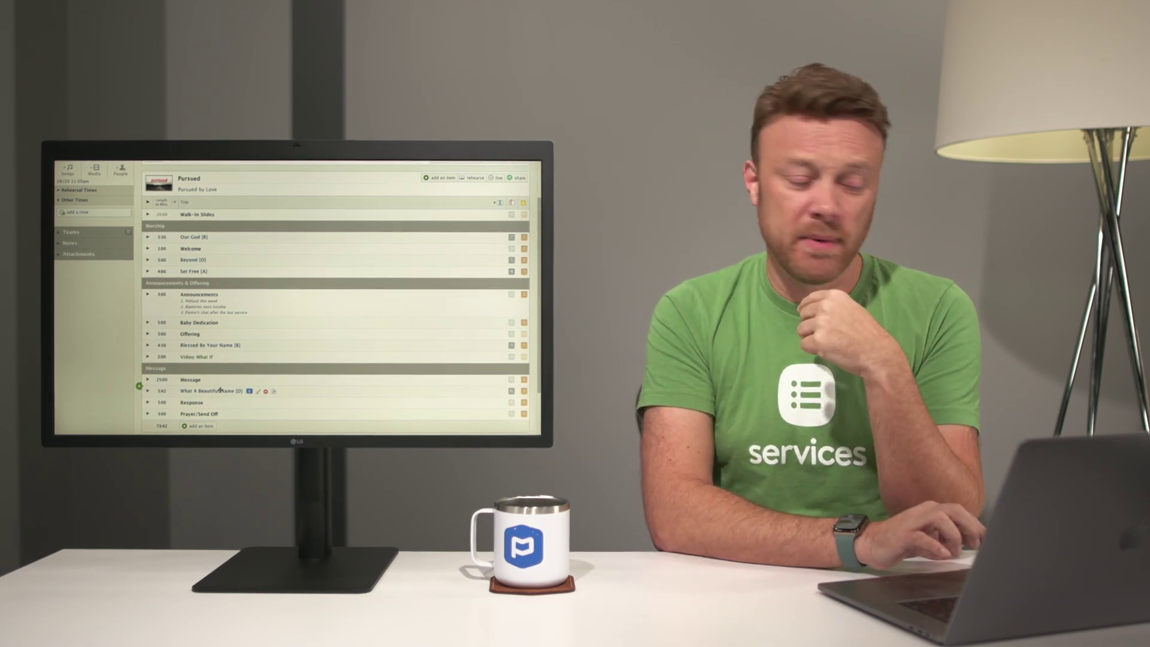
# Step: Look through the arrangement and key attachments of 'What A Beautiful Name'
pyautogui.moveTo(202, 387)
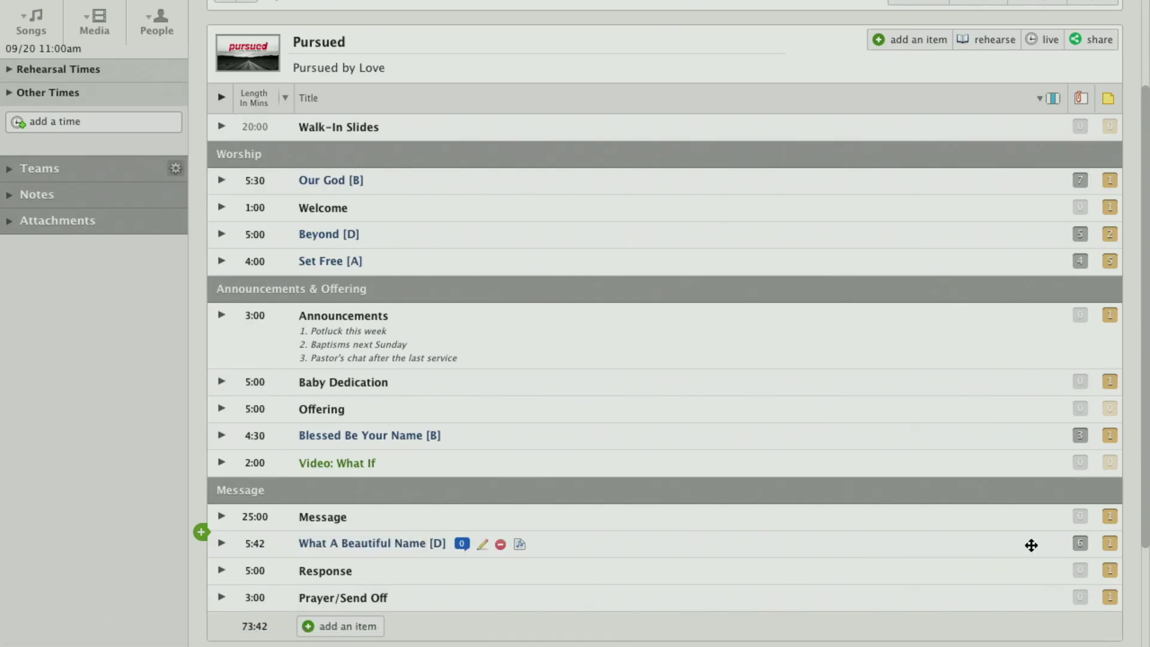
pyautogui.moveTo(1080, 545)
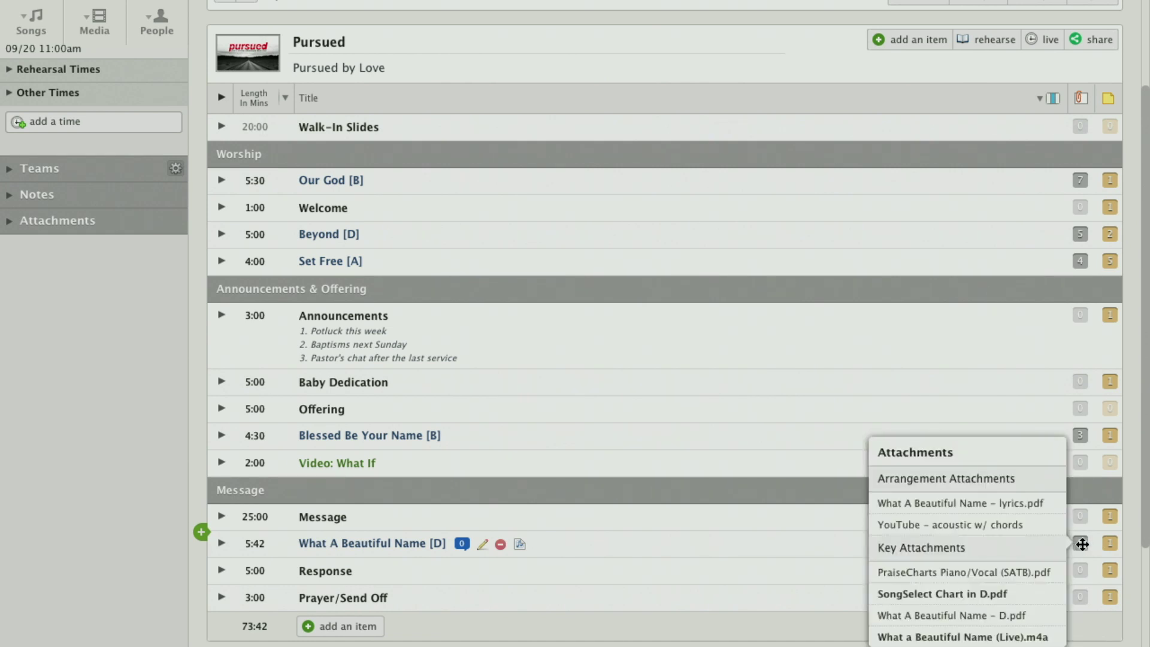
pyautogui.scroll(-3, 1082, 544)
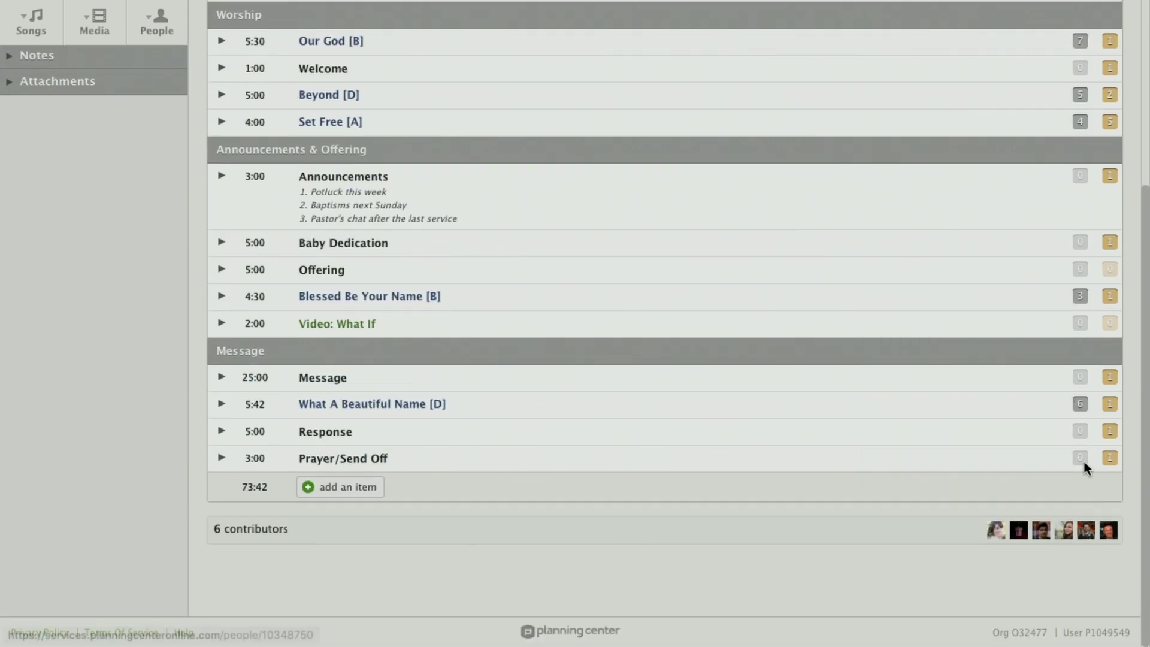
pyautogui.moveTo(1081, 403)
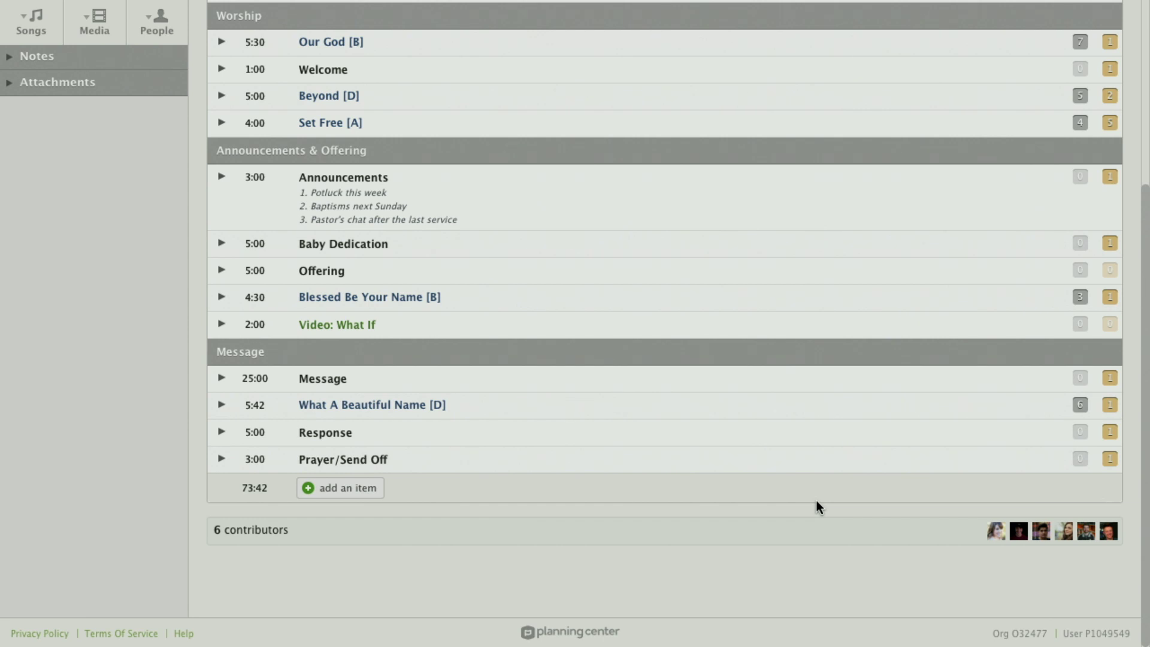
# Step: Open the rehearsal Media Player for the plan, play and pause 'Our God.m4a', and close the player
pyautogui.scroll(5, 867, 393)
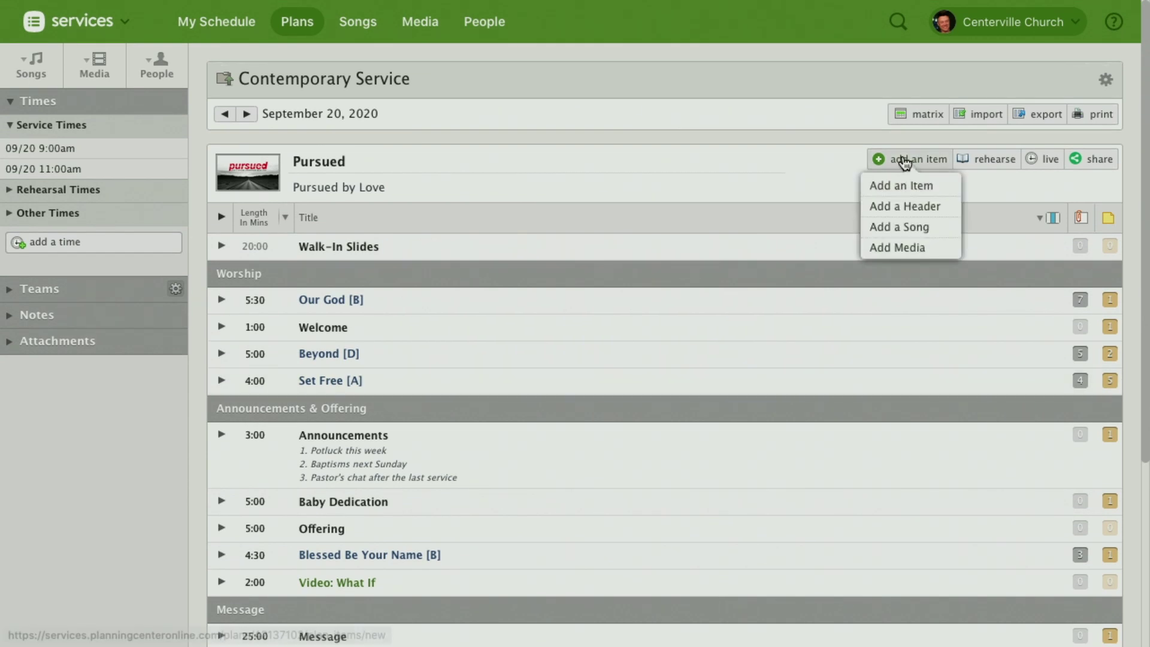
pyautogui.moveTo(997, 163)
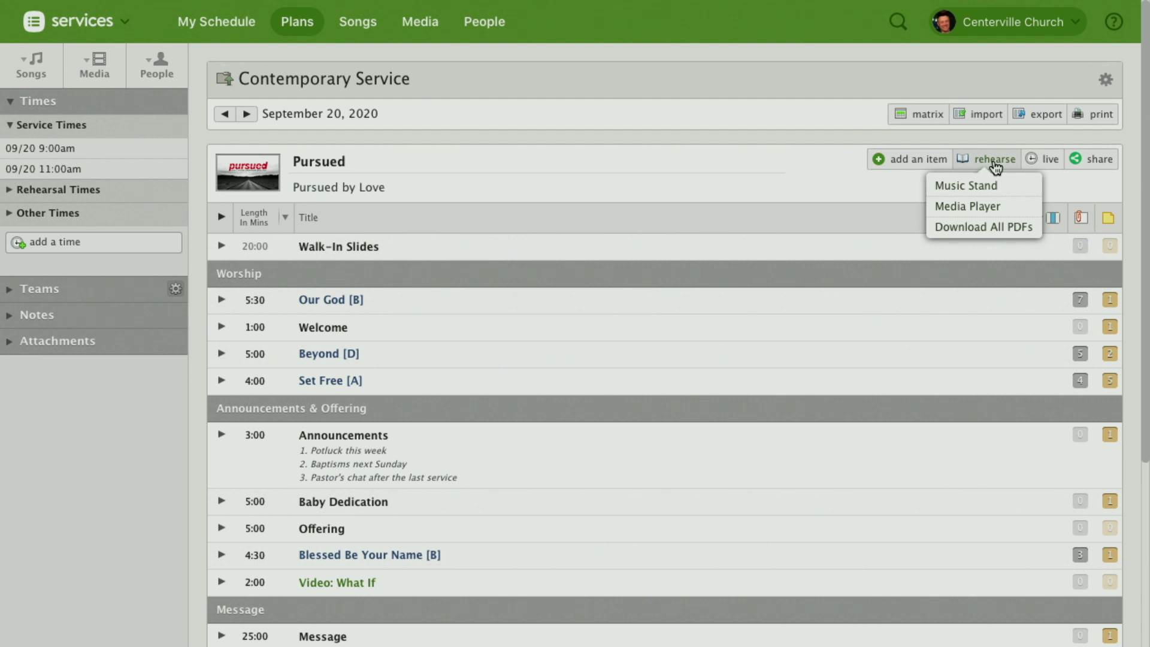
pyautogui.moveTo(909, 162)
pyautogui.click(968, 207)
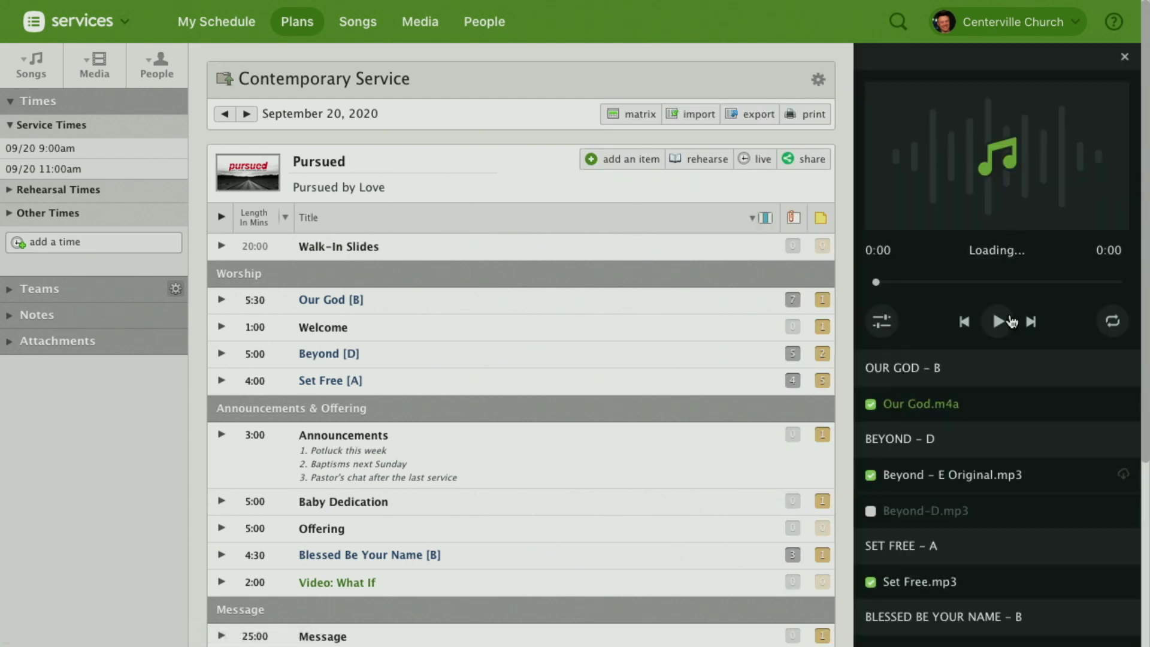
pyautogui.click(1003, 322)
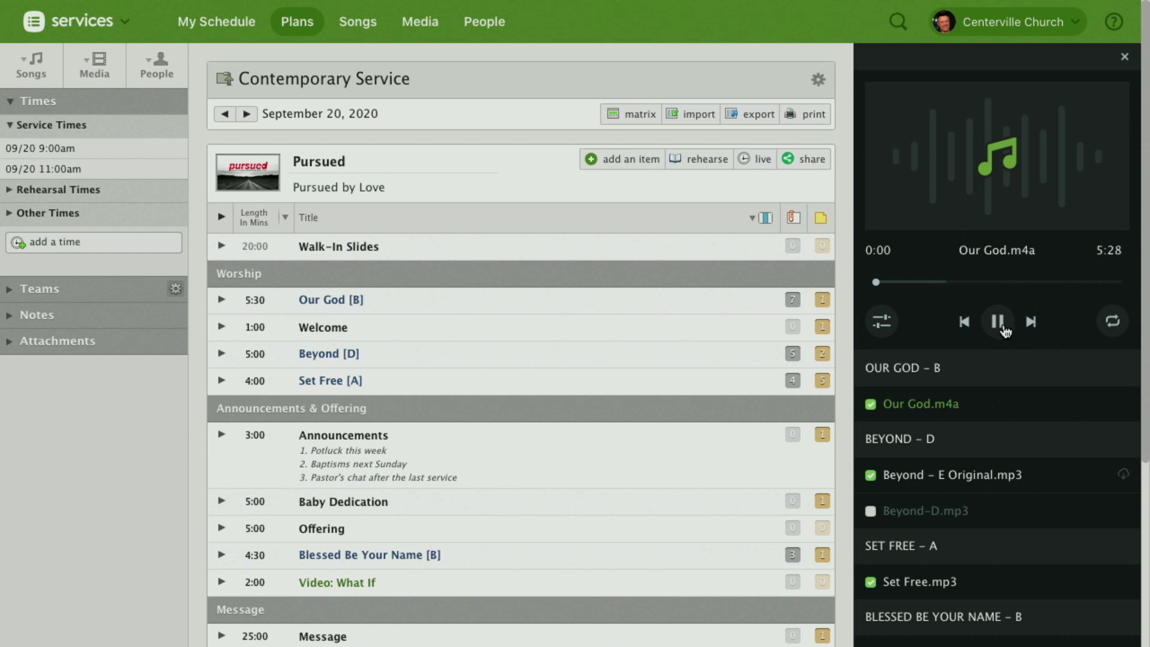
pyautogui.click(1000, 324)
pyautogui.click(1125, 57)
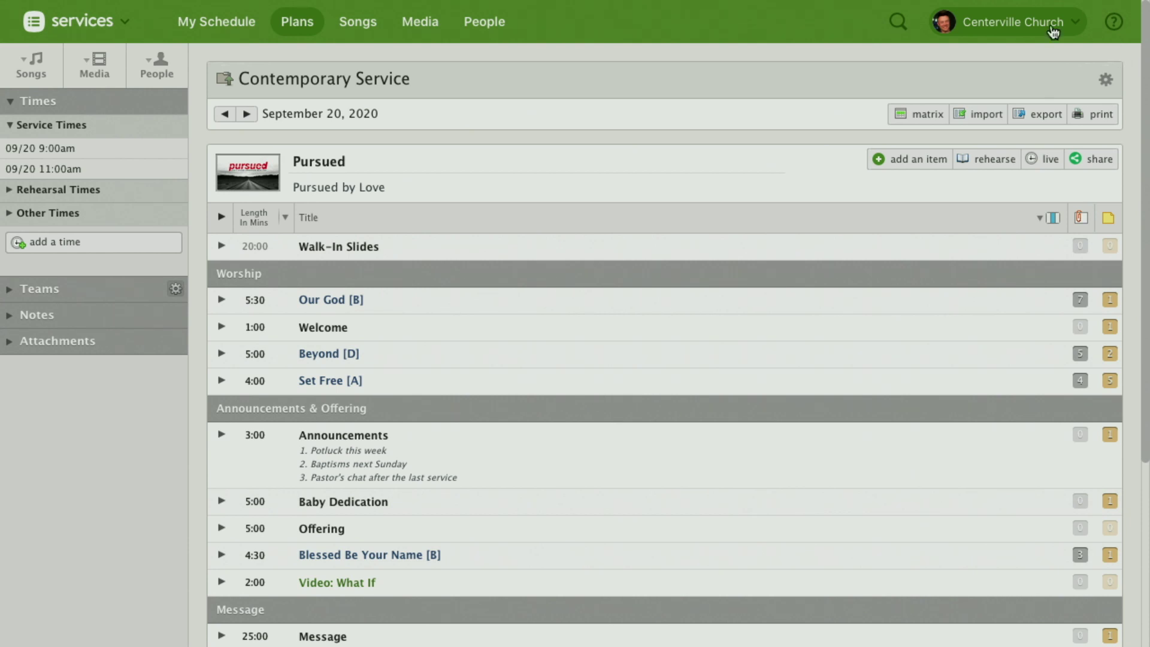
# Step: Include Capo Chord Charts, Chord Charts and Lyrics in the Download All PDFs options, and cancel the download
pyautogui.click(989, 157)
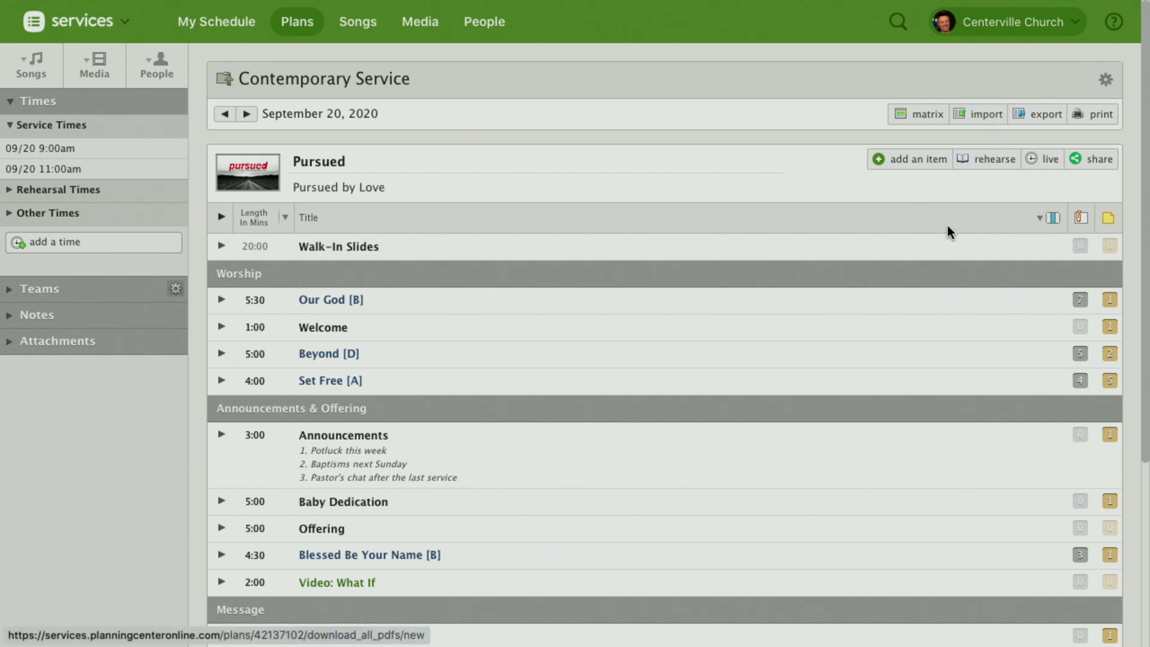
pyautogui.click(973, 160)
pyautogui.click(985, 233)
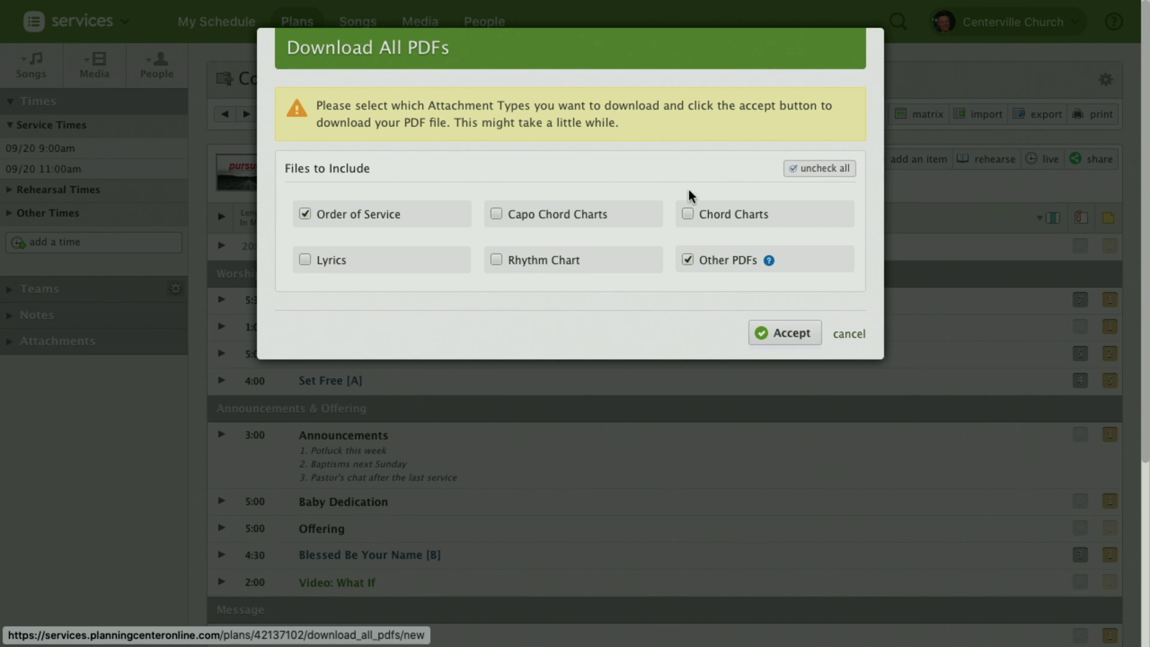
pyautogui.click(496, 214)
pyautogui.click(688, 214)
pyautogui.click(314, 258)
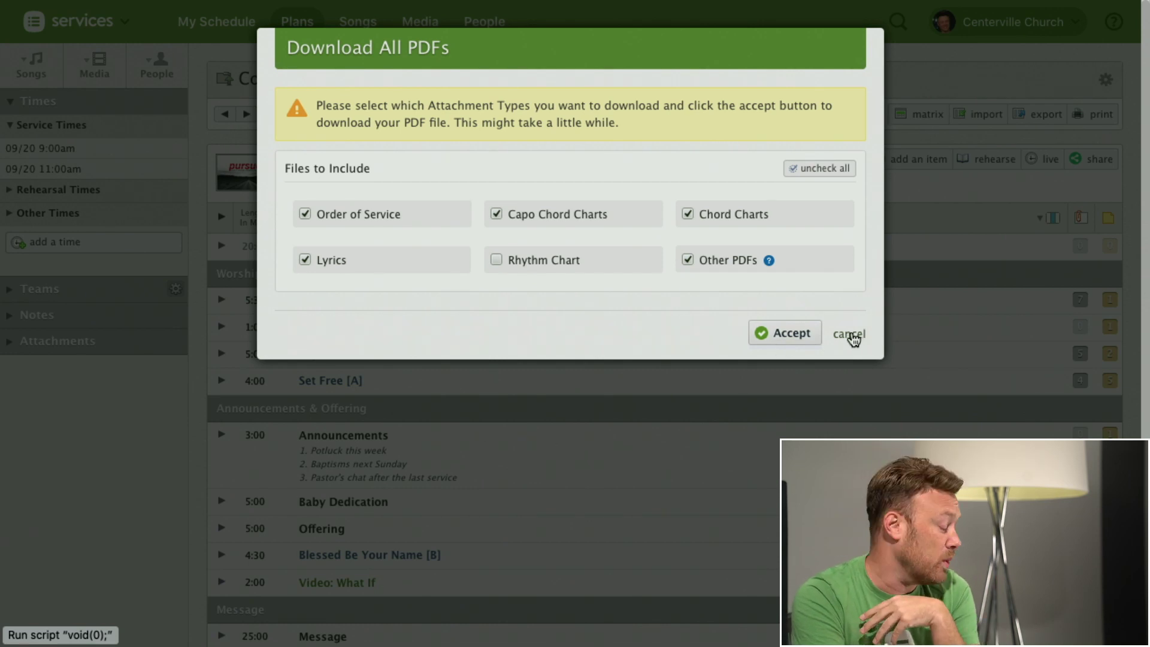
pyautogui.click(850, 334)
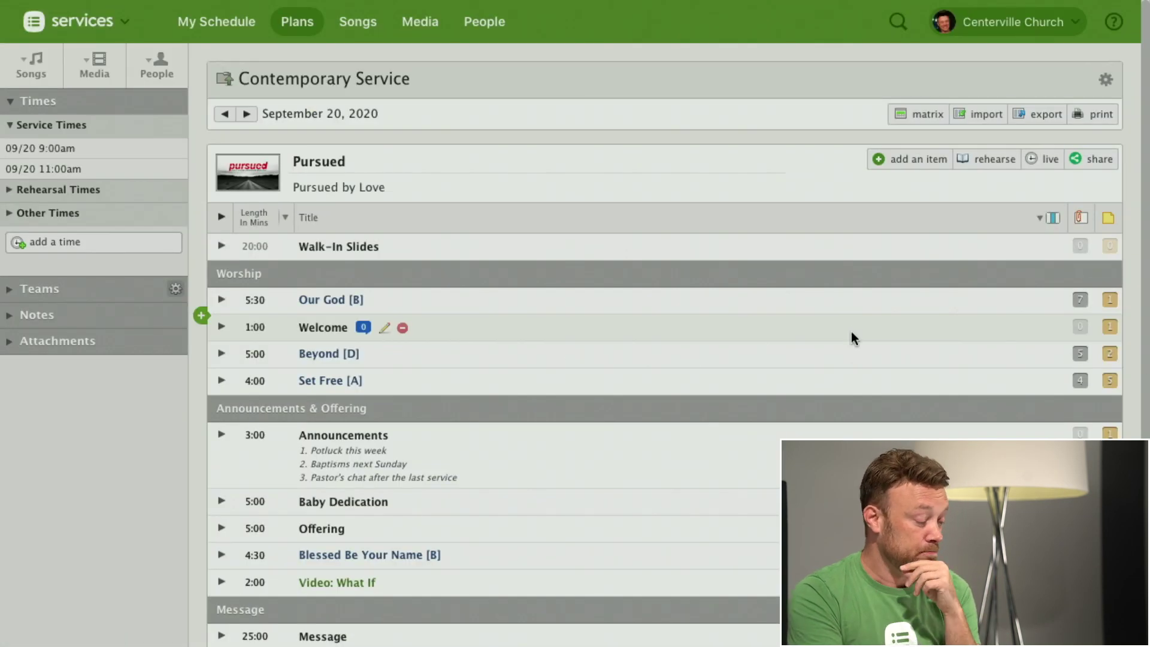
pyautogui.click(987, 160)
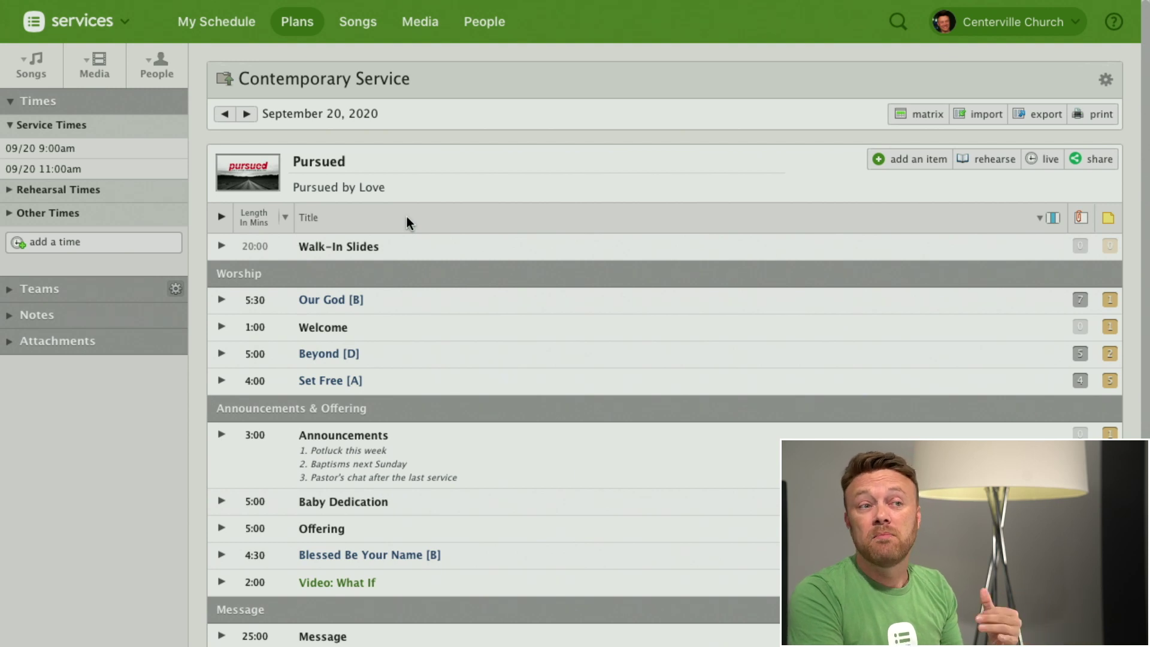
# Step: Check the start times of the plan items for the 9:00am and 11:00am services
pyautogui.scroll(-3, 406, 217)
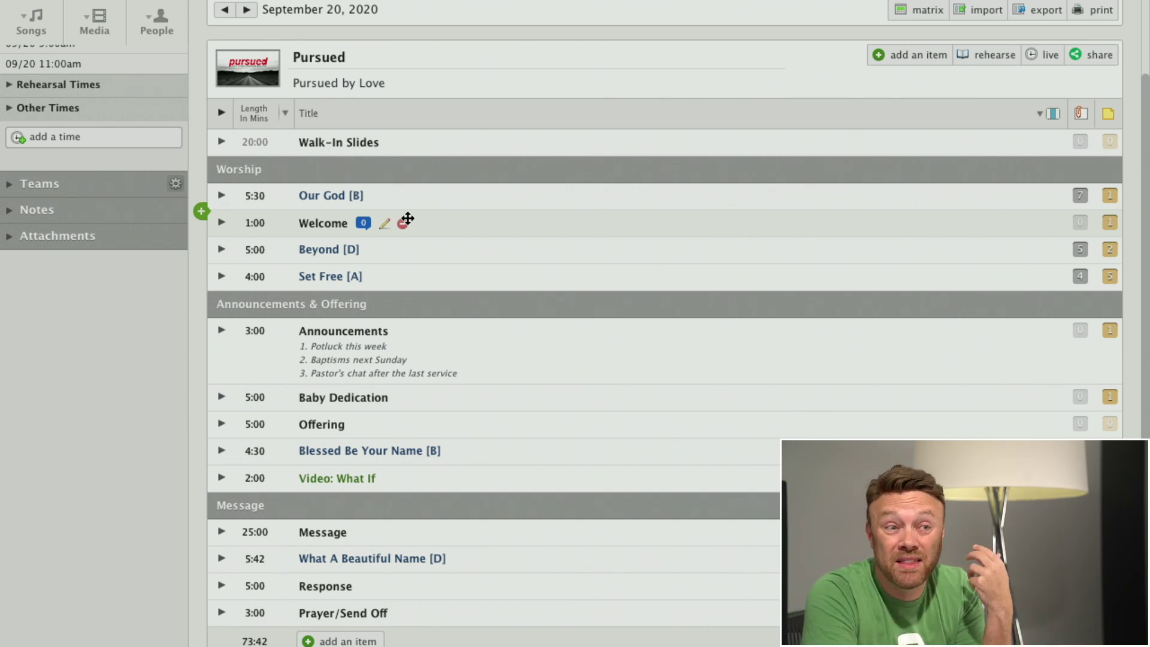
pyautogui.scroll(-3, 349, 250)
pyautogui.scroll(1, 350, 249)
pyautogui.scroll(-1, 350, 252)
pyautogui.moveTo(240, 521)
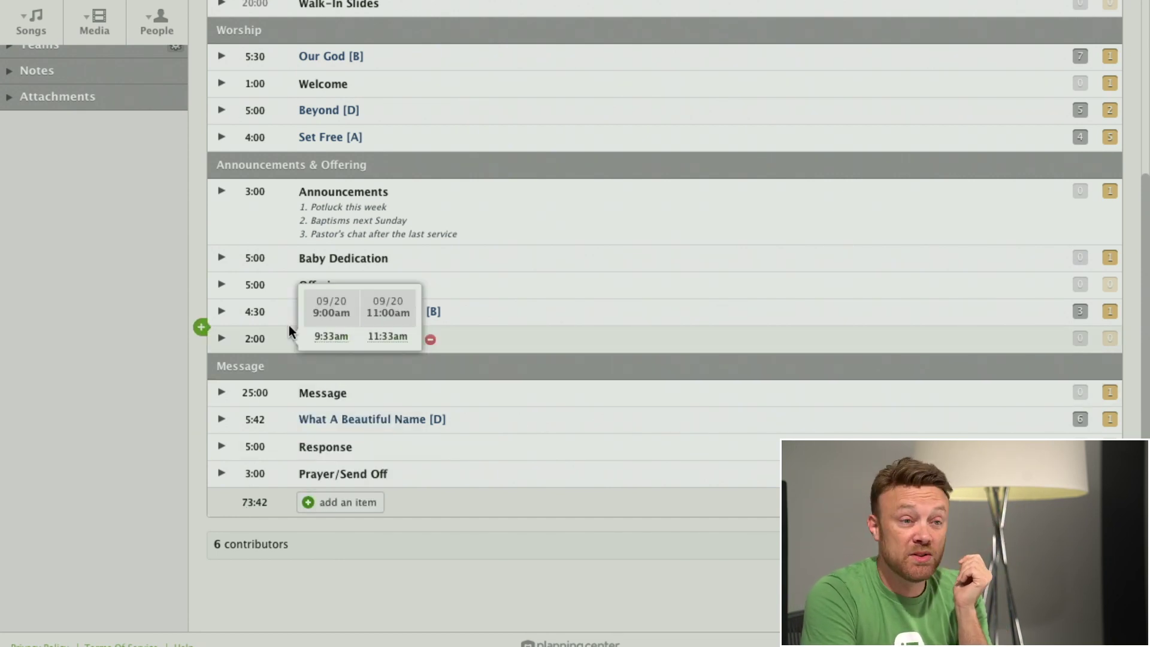
# Step: Display item start times for the 09/20 9:00am service instead of lengths and review them across the plan
pyautogui.scroll(5, 289, 324)
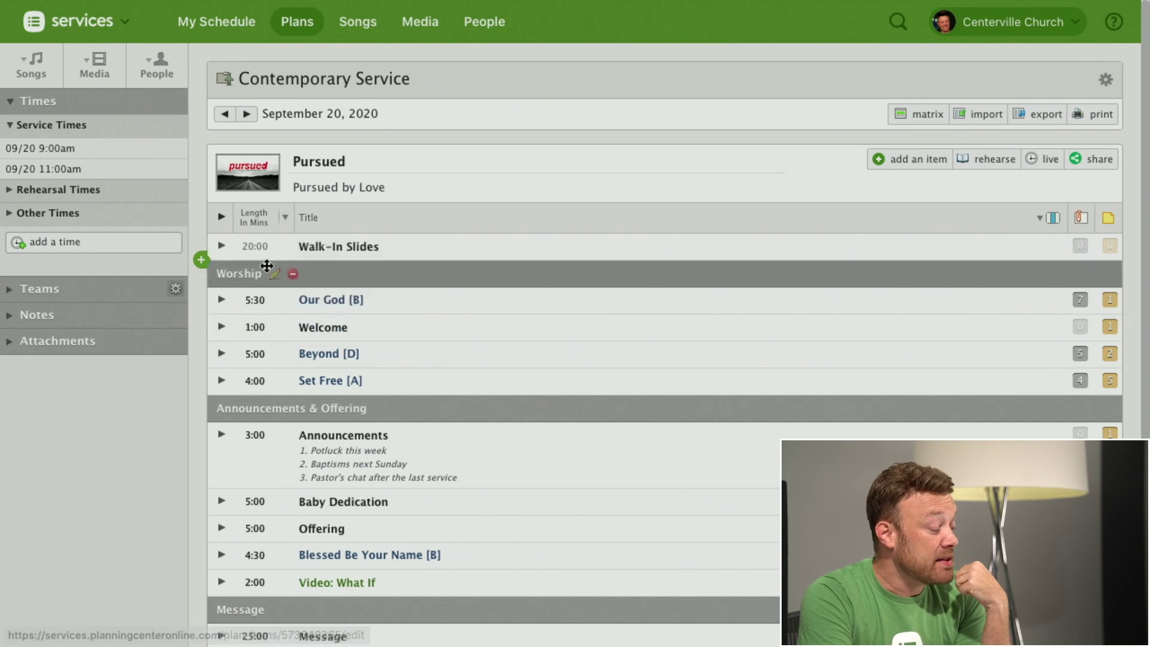
pyautogui.click(257, 223)
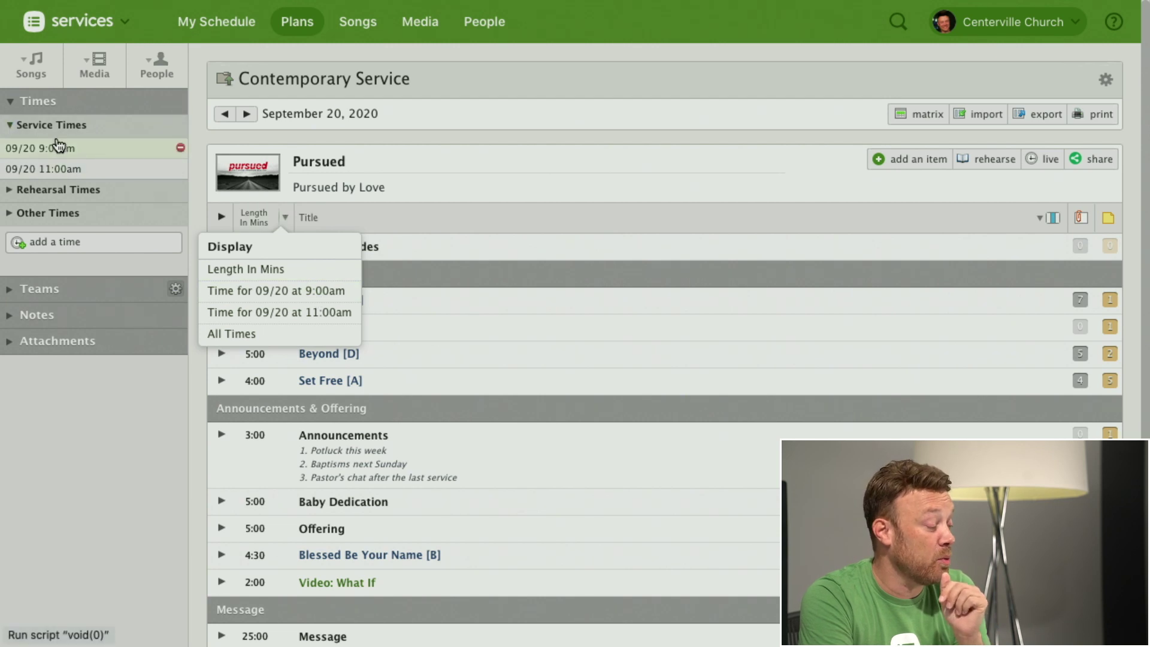
pyautogui.click(296, 295)
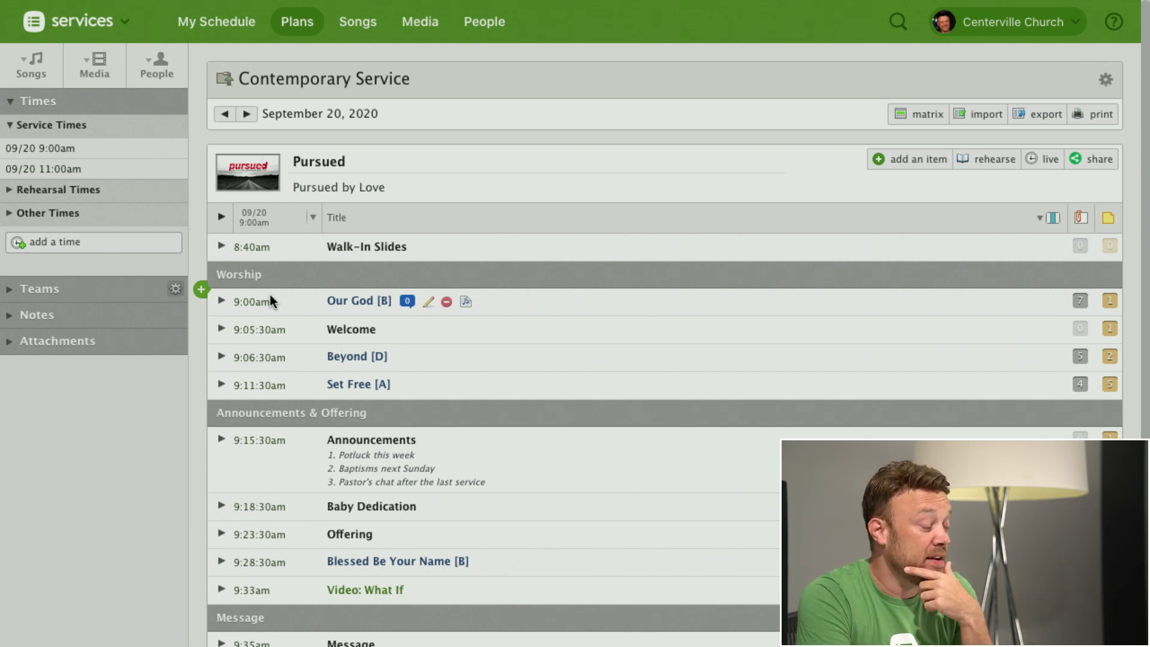
pyautogui.scroll(-5, 267, 402)
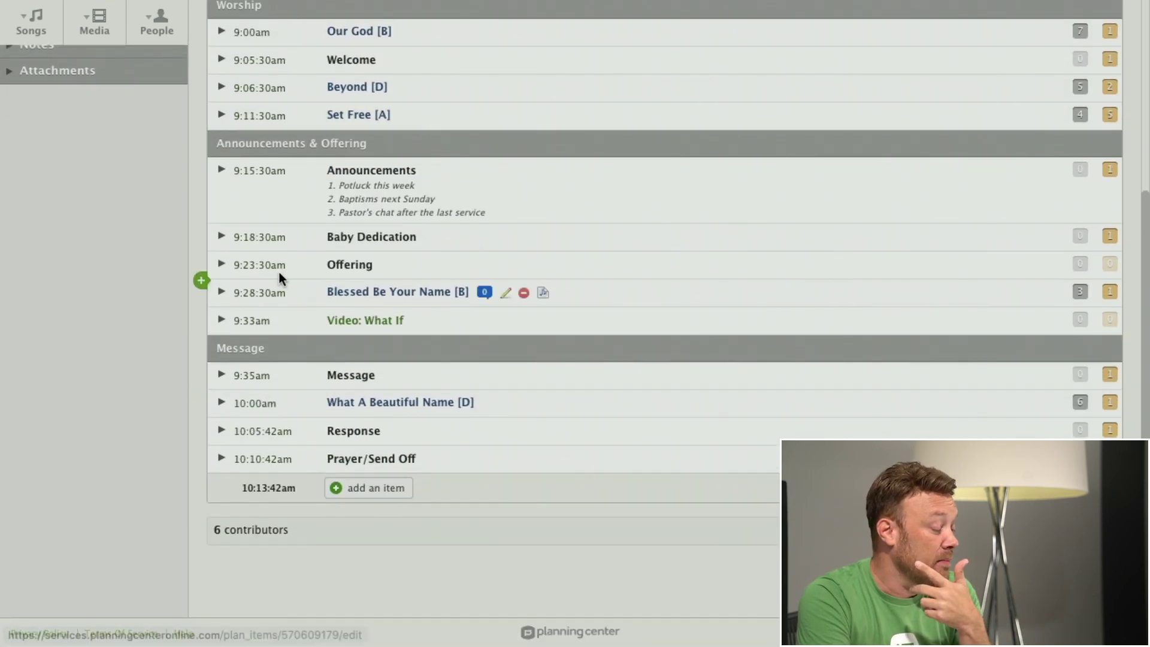
pyautogui.scroll(2, 282, 277)
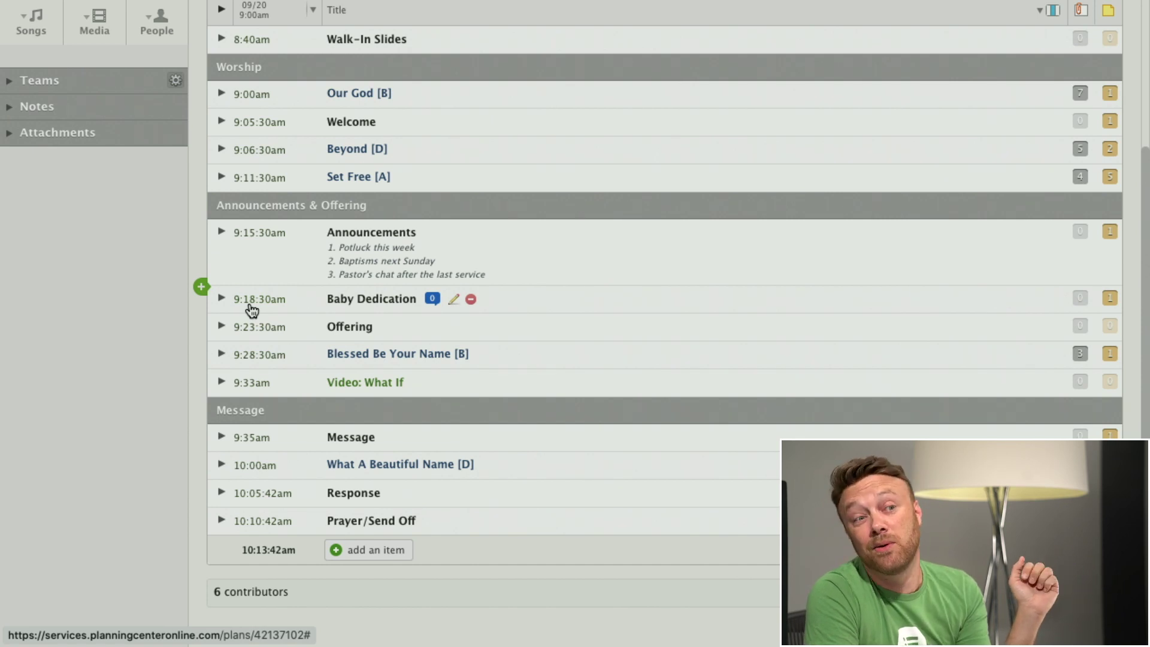
# Step: Display all times in the order of service, showing both 09/20 service start times and item lengths
pyautogui.scroll(3, 274, 268)
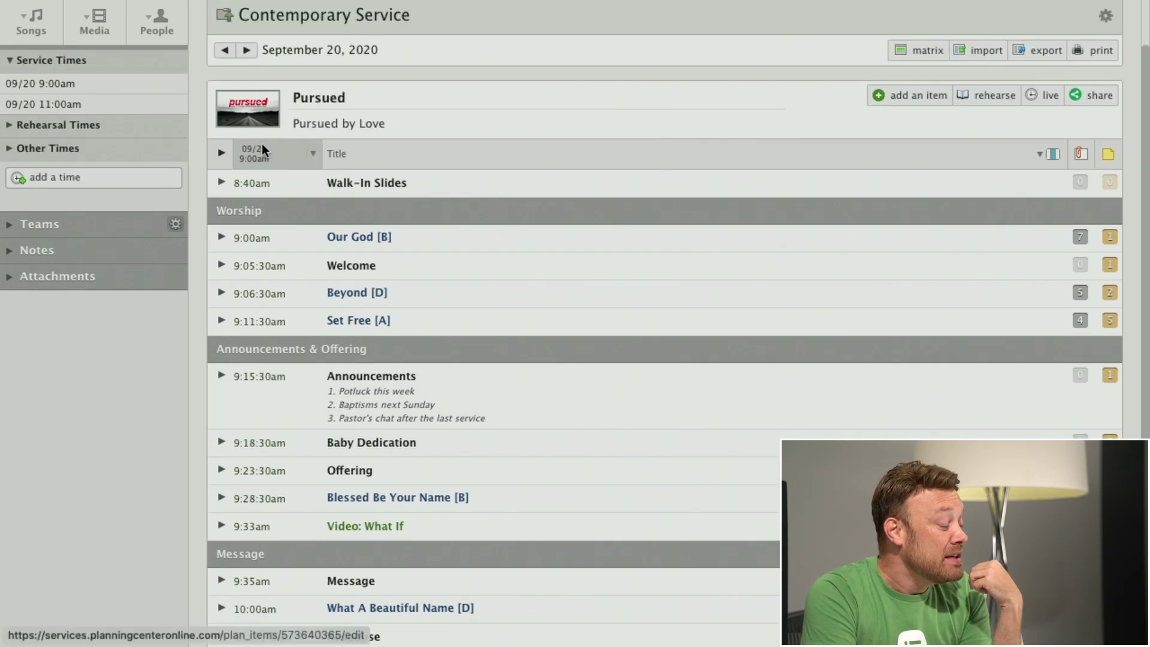
pyautogui.click(271, 157)
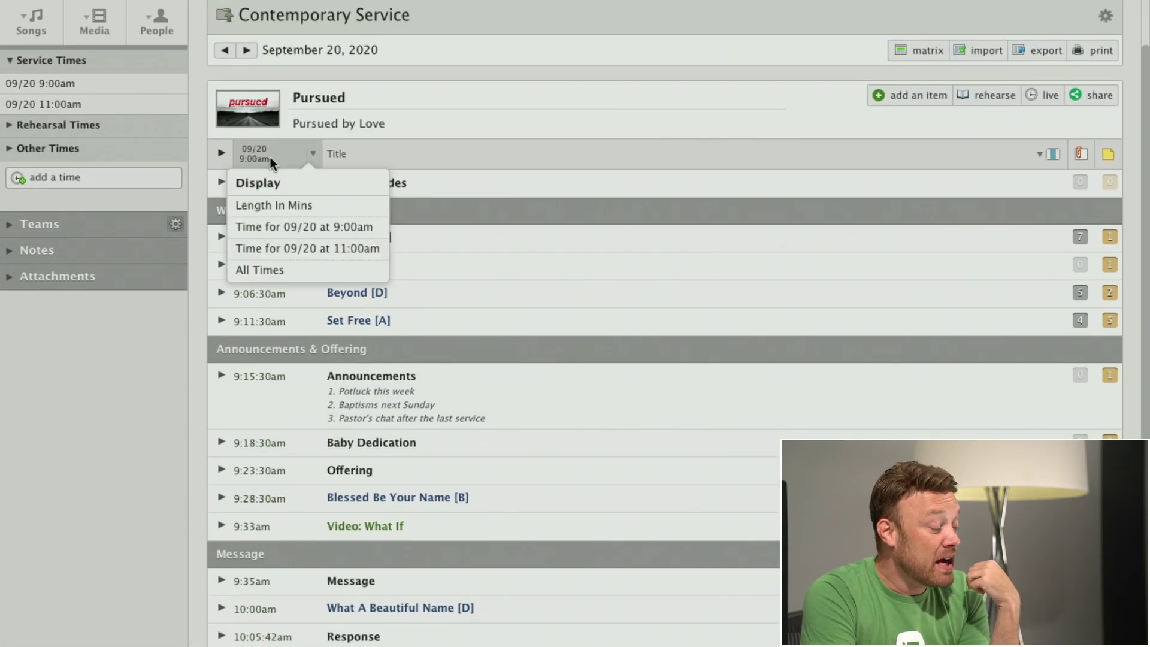
pyautogui.click(289, 272)
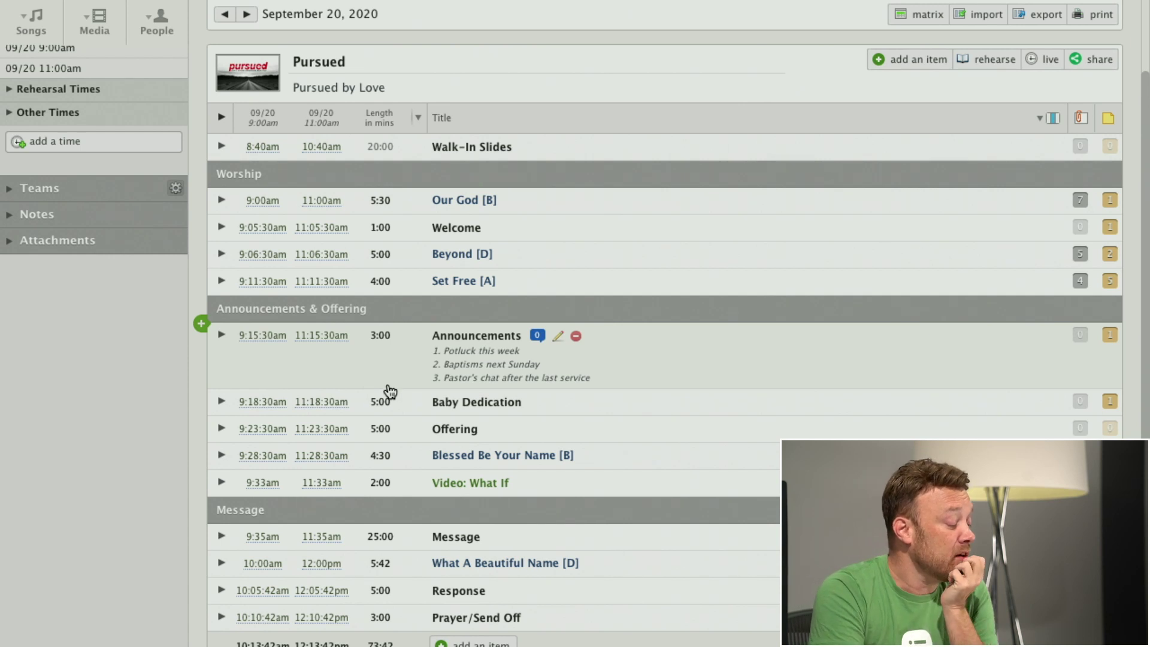
# Step: Exclude the Baby Dedication item from the 11:00am service
pyautogui.scroll(-3, 440, 359)
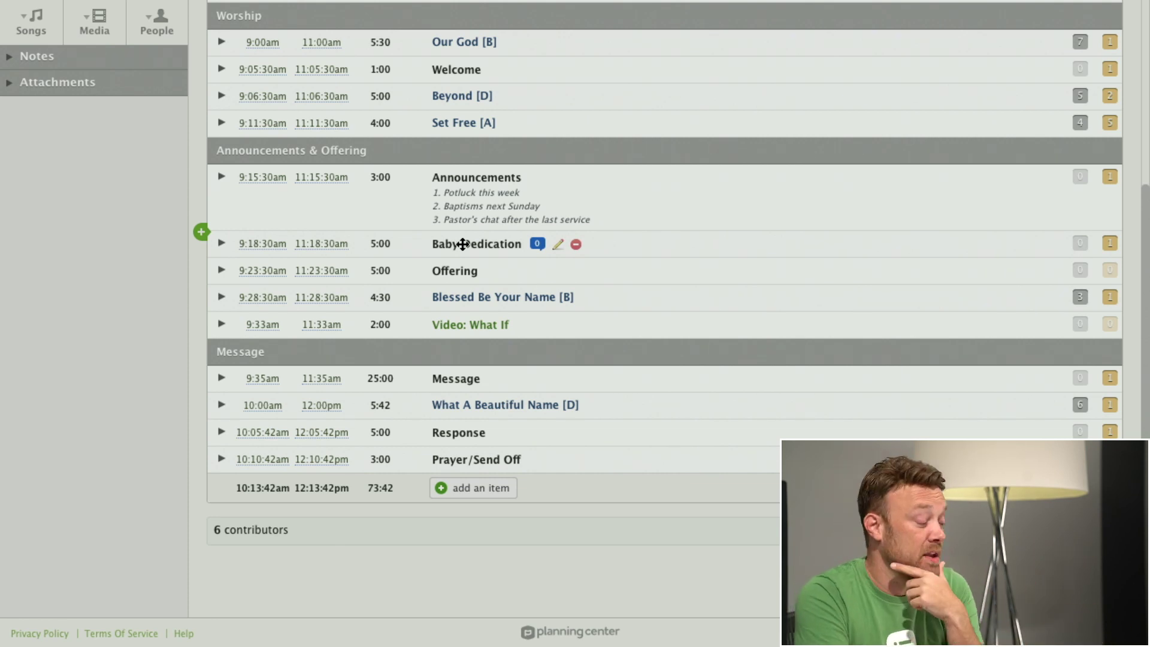
pyautogui.click(318, 246)
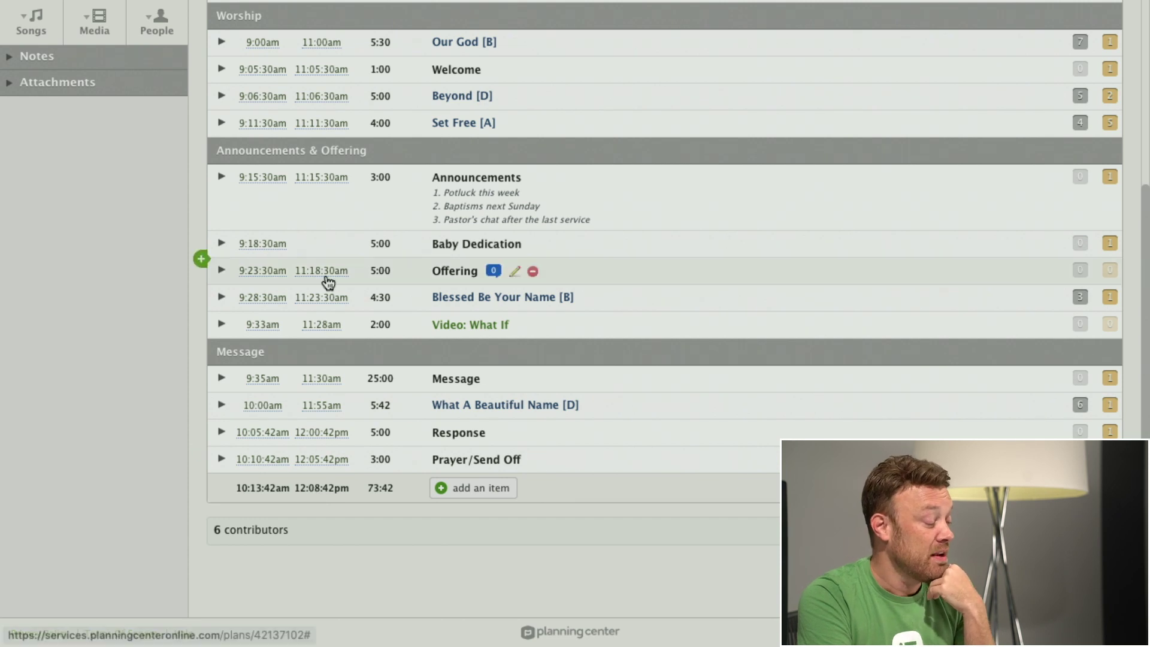
pyautogui.moveTo(328, 247)
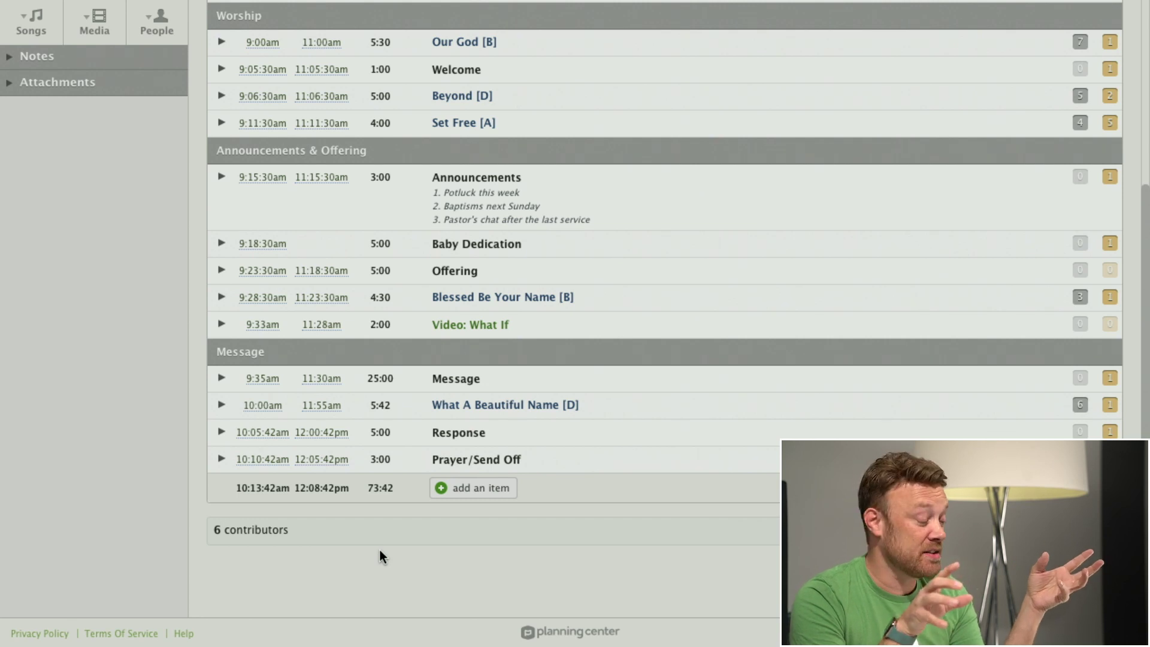
# Step: Add a new item titled 'Baby Dedication' with a length of 1 minute during the service
pyautogui.click(460, 488)
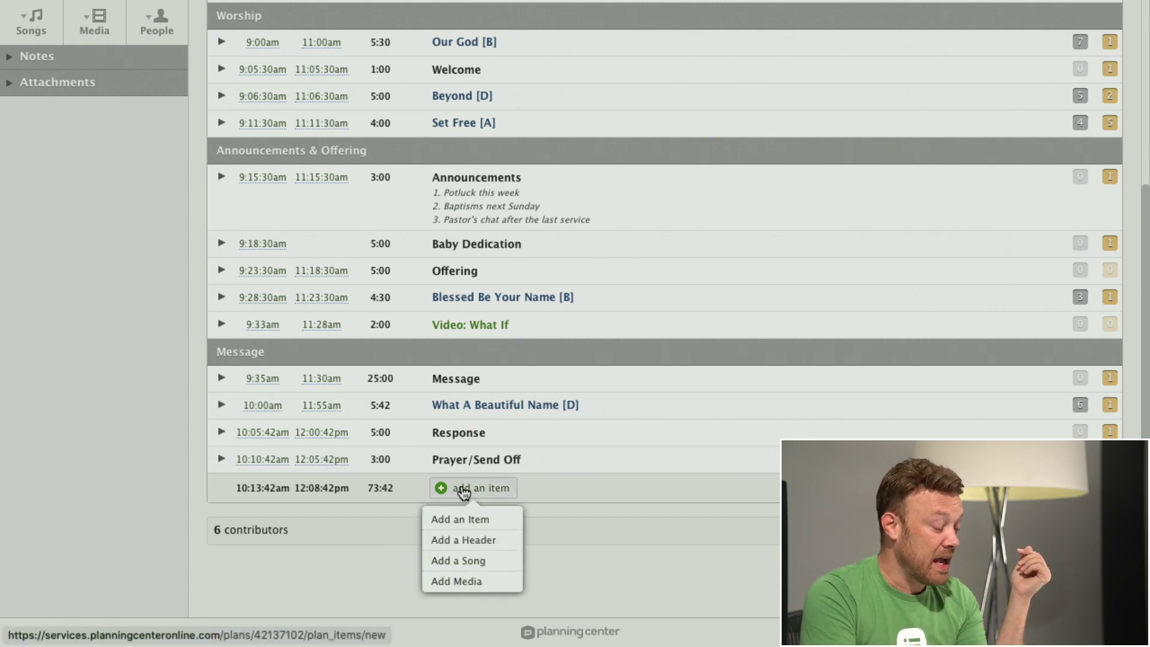
pyautogui.click(460, 519)
pyautogui.write('Bab')
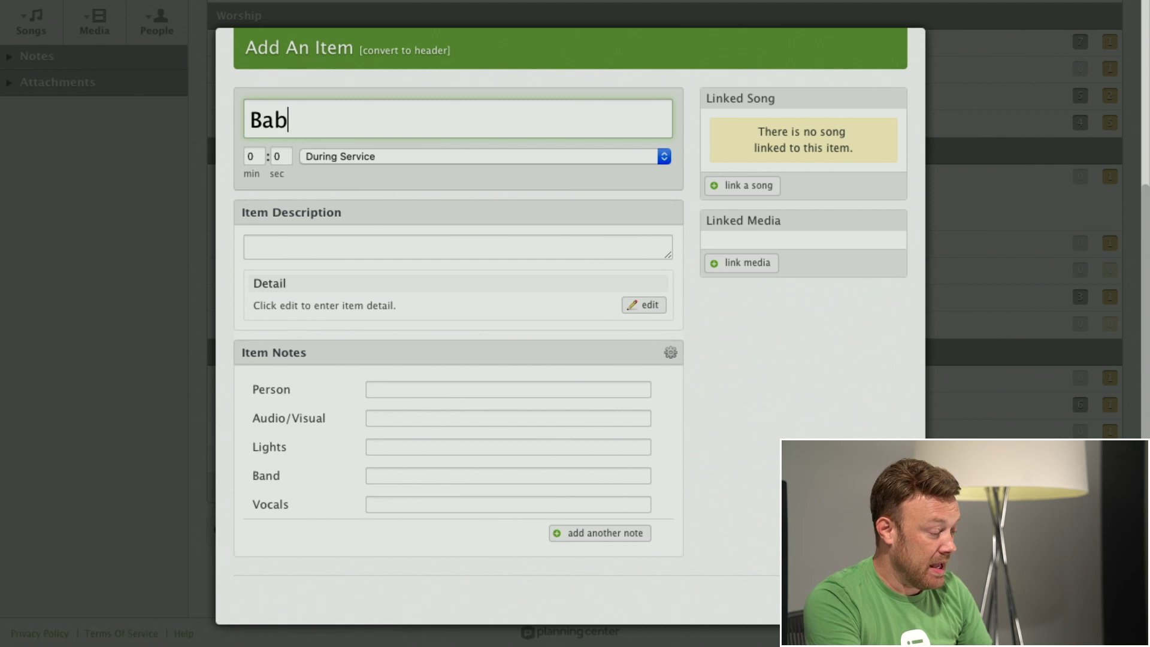
pyautogui.write('y Dedication')
pyautogui.press('Tab')
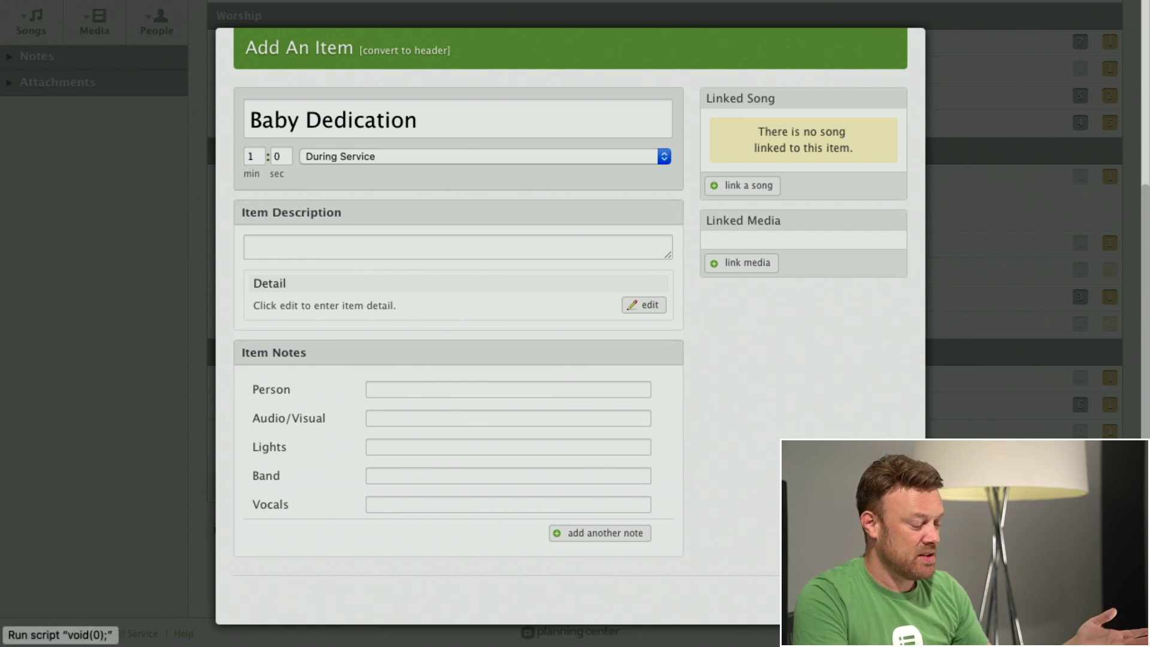
pyautogui.press('Return')
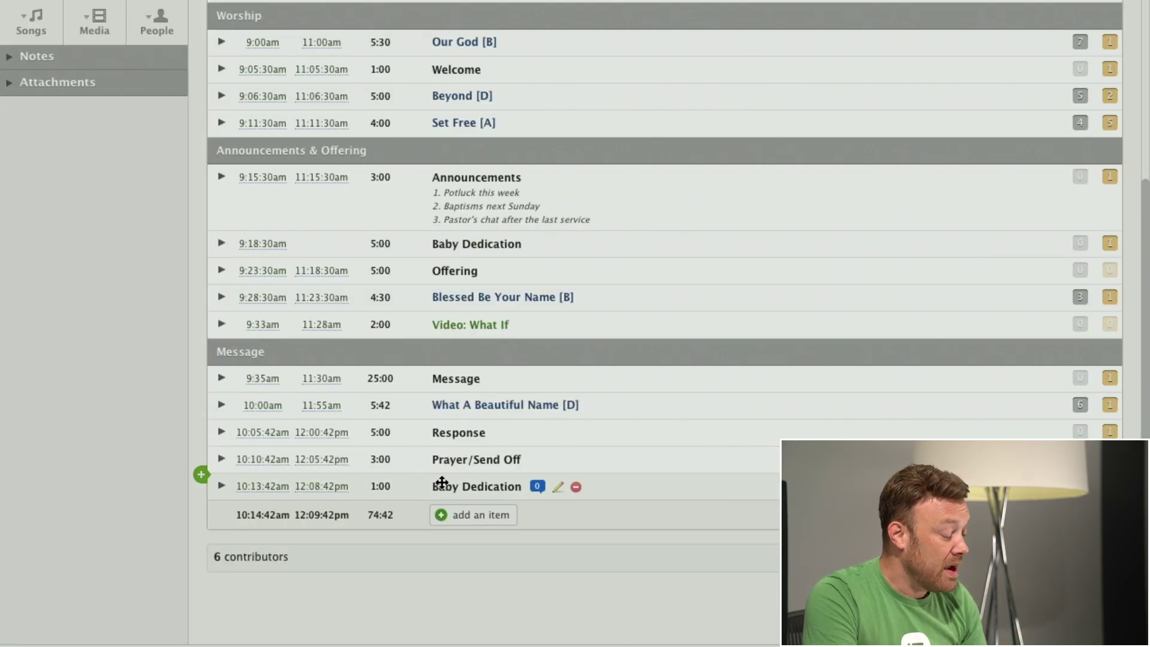
# Step: Move the 1-minute Baby Dedication item directly below the 5-minute one and exclude it from the 9:00am service
pyautogui.moveTo(441, 482); pyautogui.dragTo(439, 270)
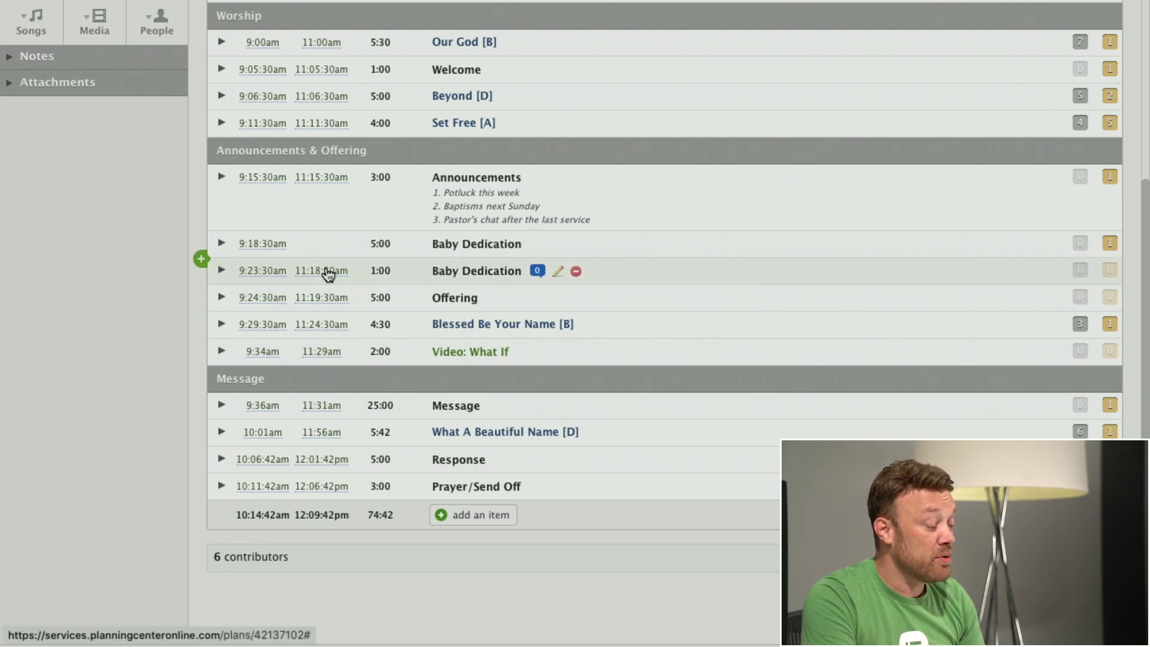
pyautogui.click(255, 273)
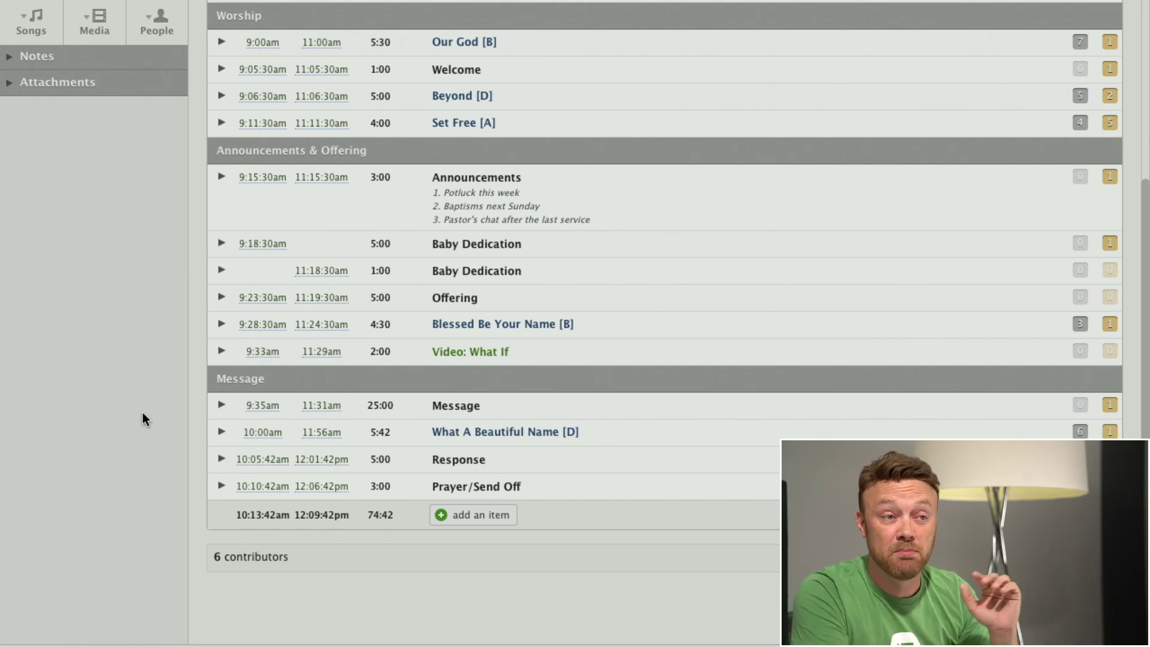
# Step: Generate the Standard Report print view for the 9:00am service as a web page, review it and return to the plan
pyautogui.scroll(4, 358, 243)
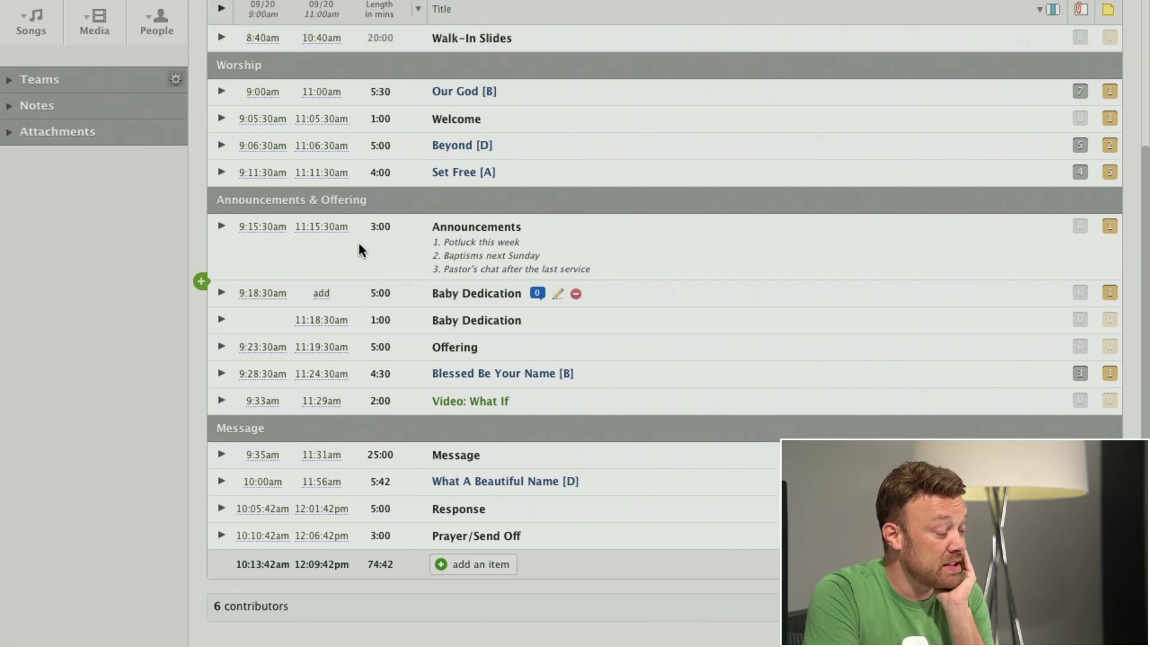
pyautogui.scroll(2, 358, 243)
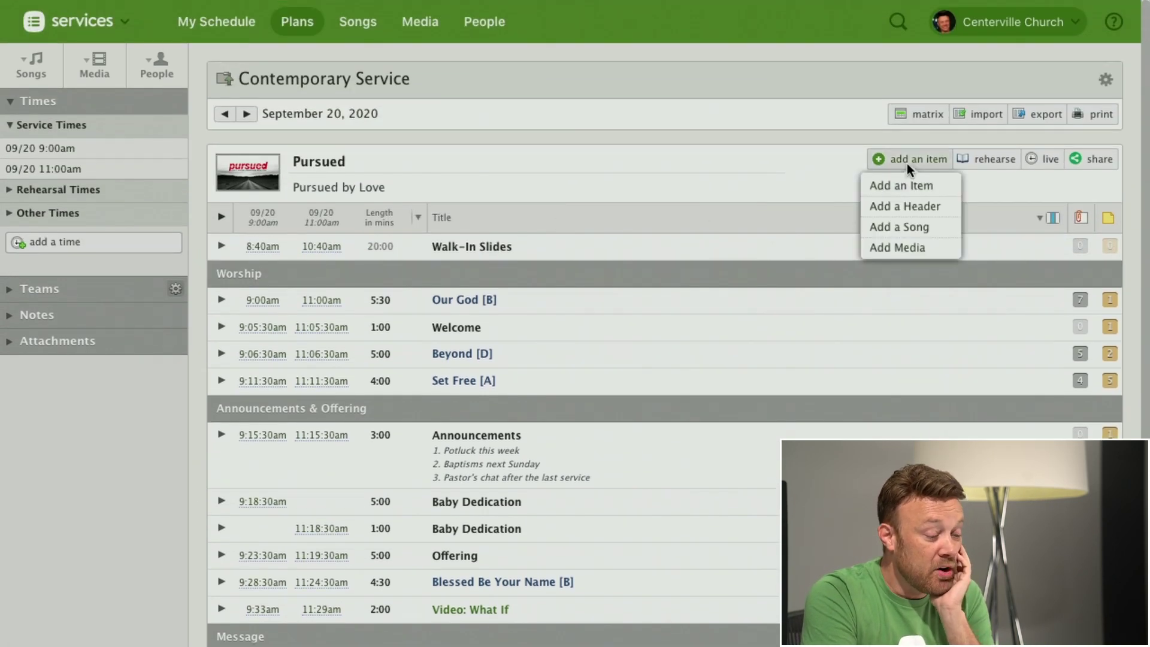
pyautogui.click(1097, 124)
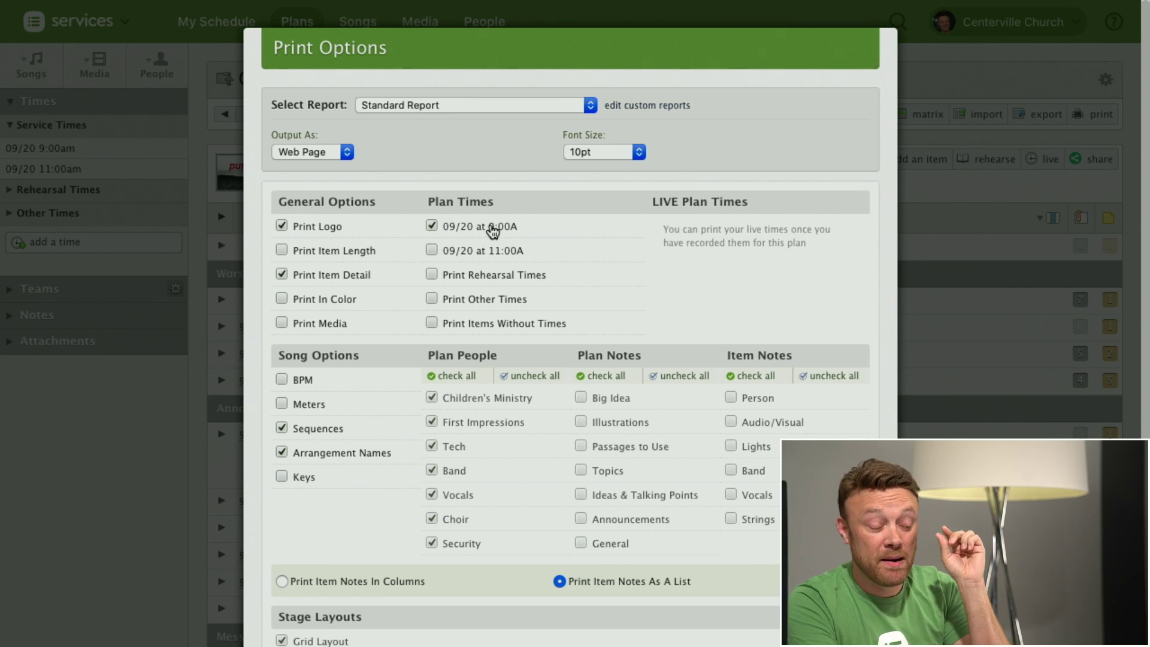
pyautogui.scroll(-3, 663, 404)
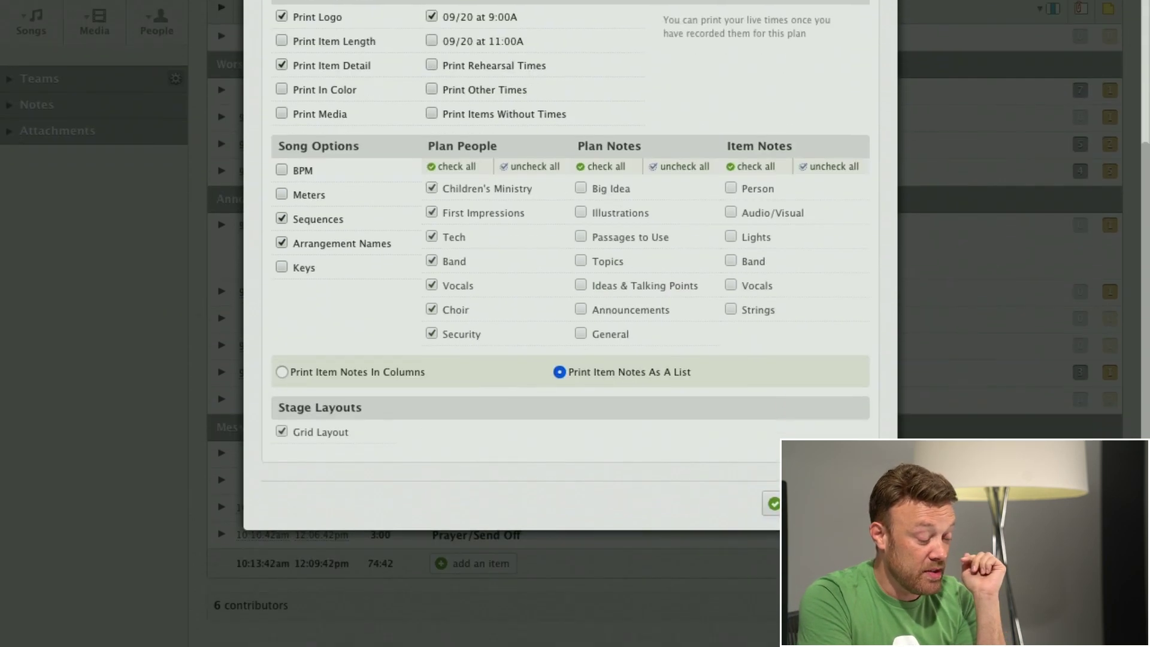
pyautogui.click(664, 404)
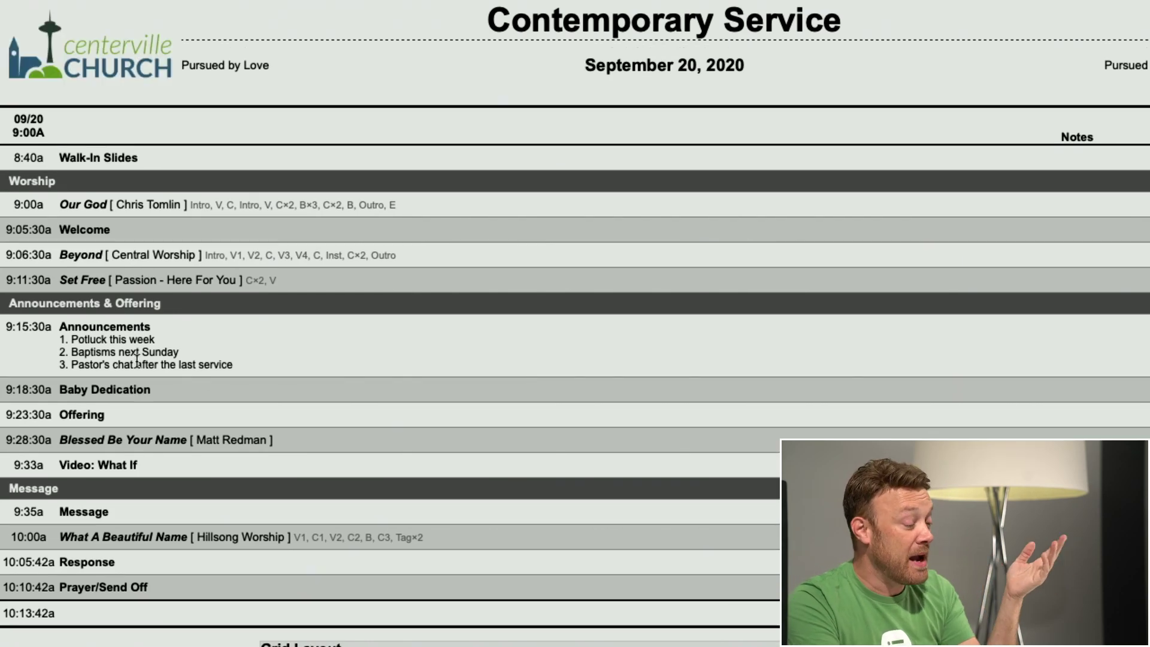
pyautogui.moveTo(569, 14)
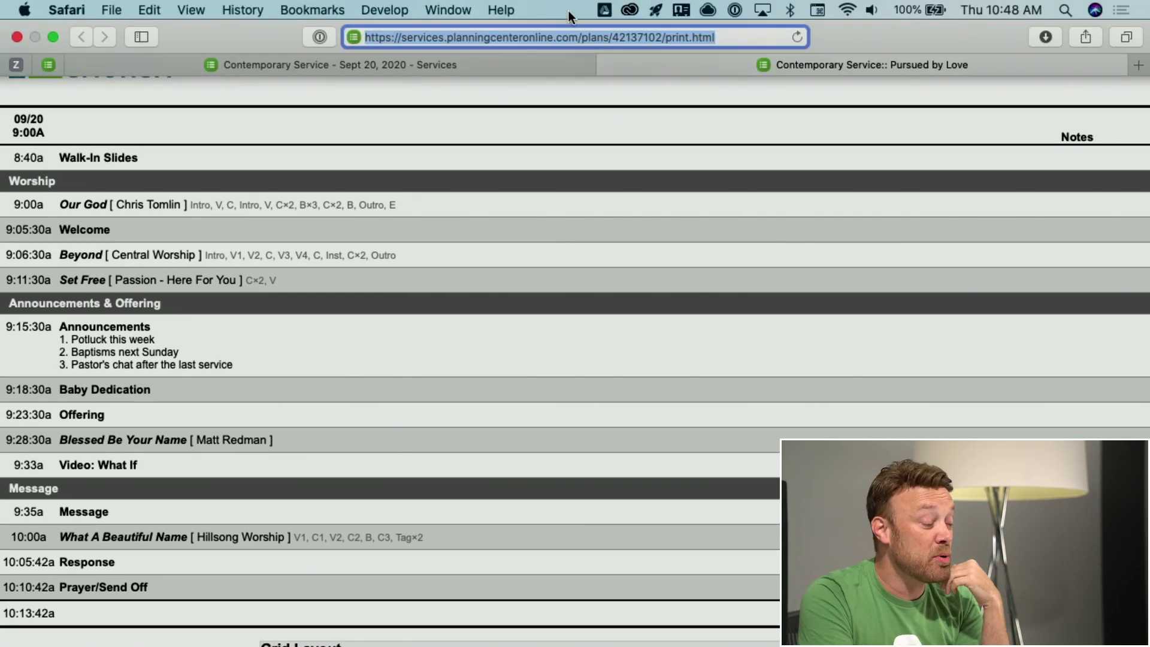
pyautogui.click(607, 66)
# Step: Delete the 1-minute Baby Dedication item and add the remaining Baby Dedication back to the 11:00am service
pyautogui.scroll(5, 623, 236)
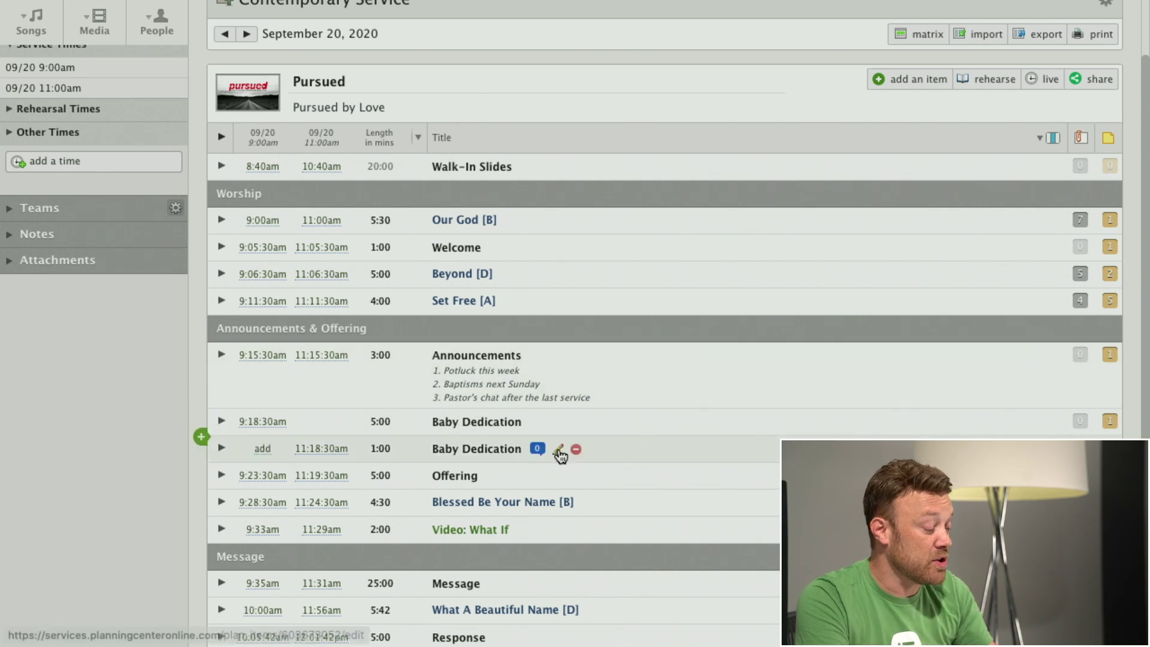
pyautogui.click(575, 450)
pyautogui.press('Return')
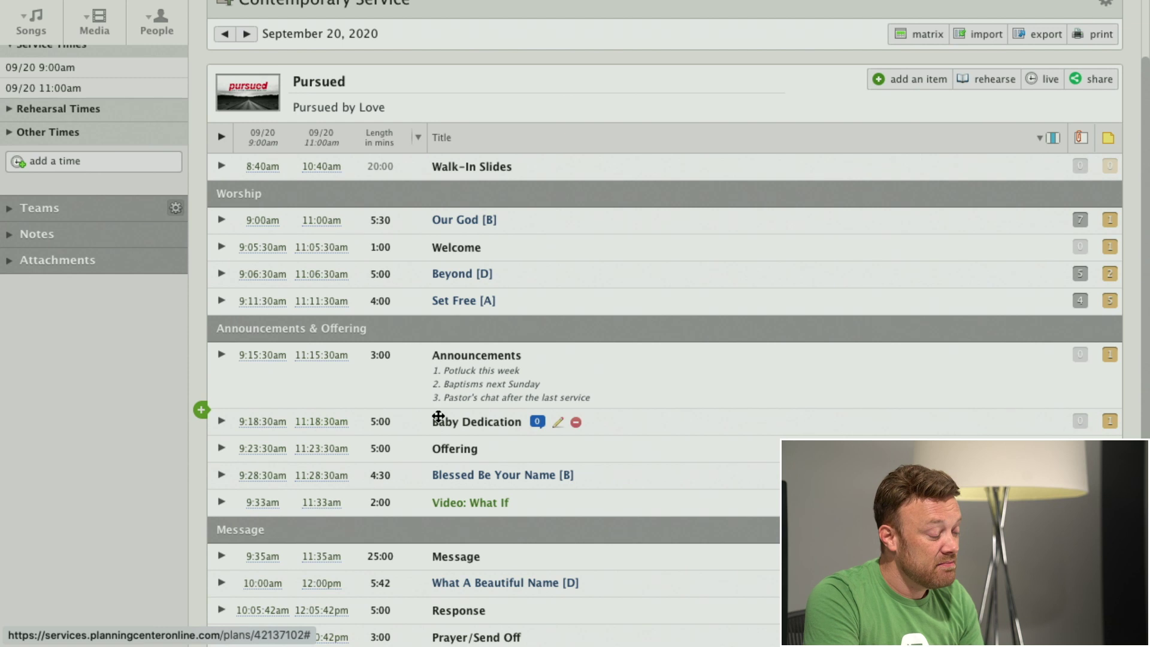
pyautogui.scroll(-3, 502, 484)
pyautogui.click(503, 489)
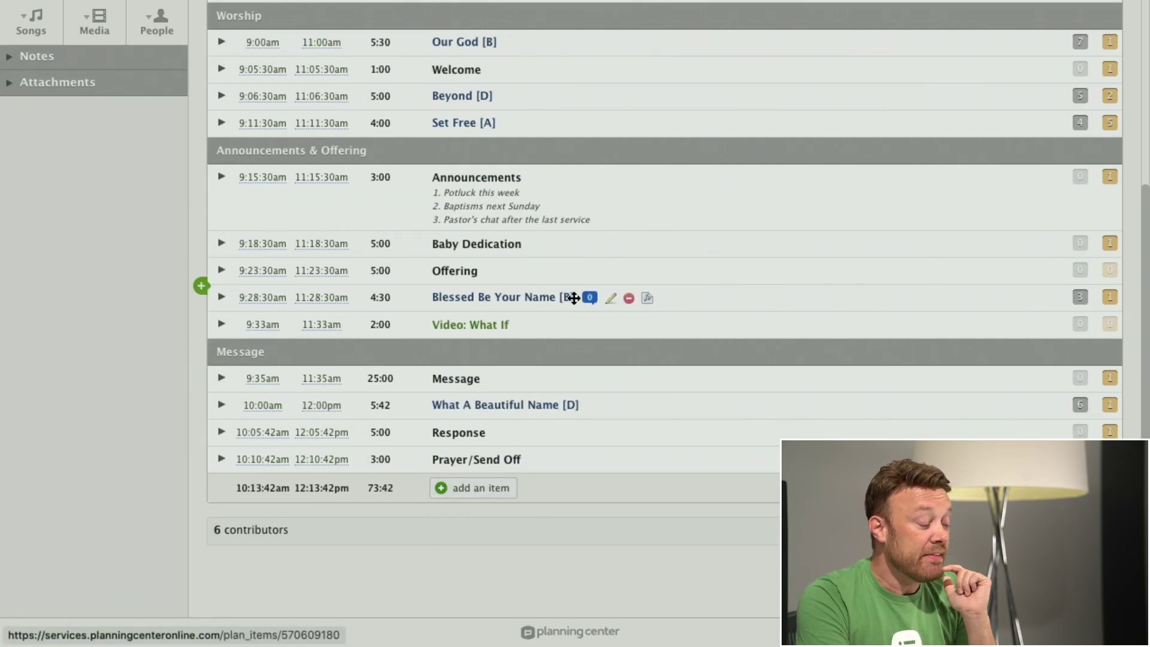
# Step: Show the Person note category and Song Sequence as columns in the order of service
pyautogui.scroll(5, 573, 296)
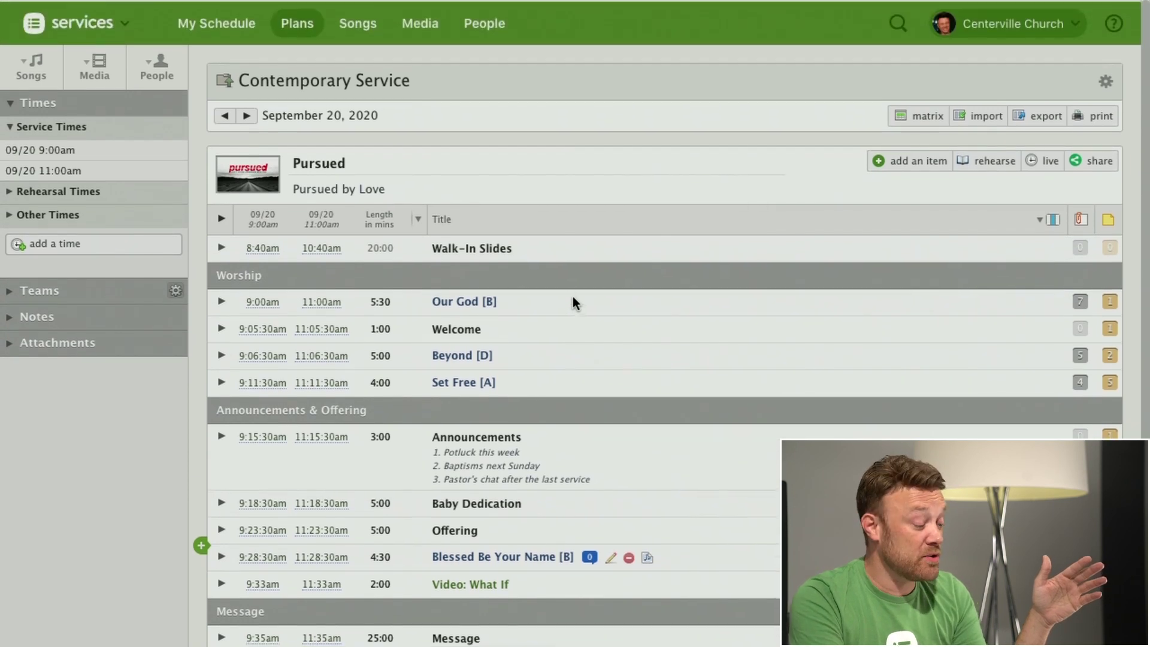
pyautogui.moveTo(572, 302)
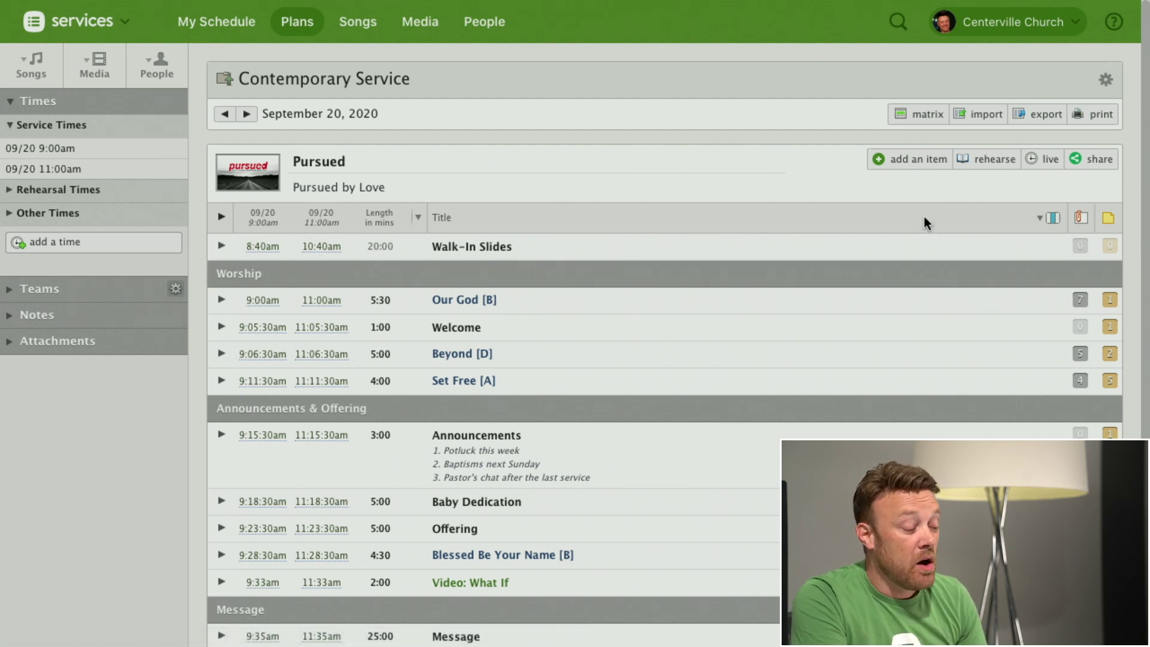
pyautogui.click(1053, 218)
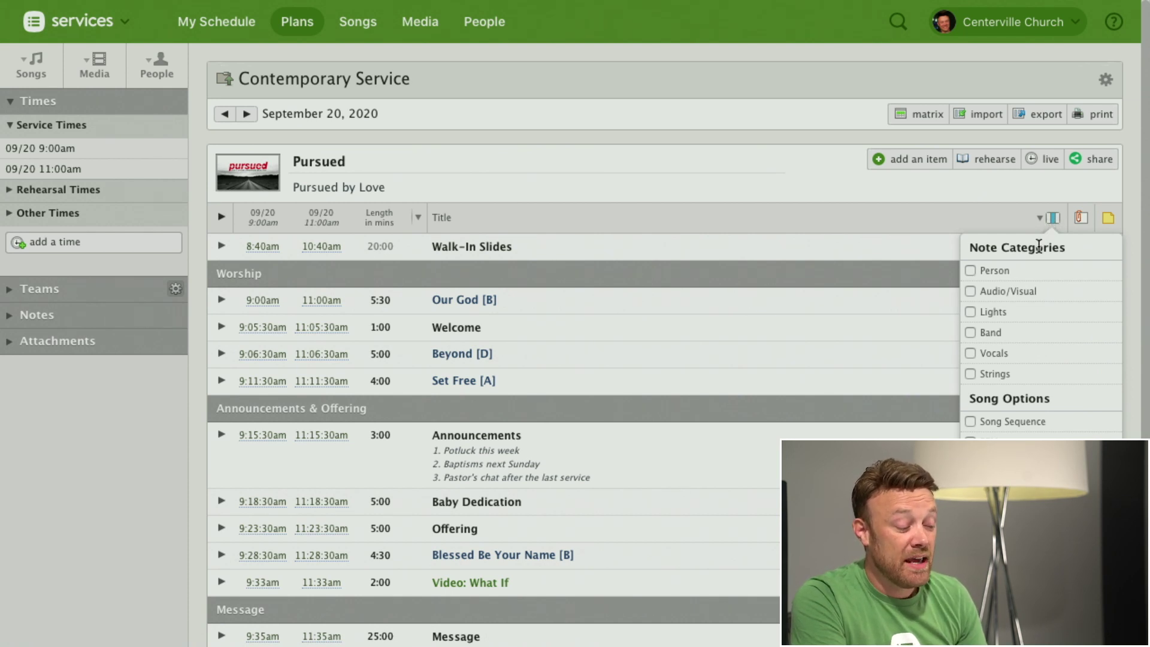
pyautogui.click(971, 270)
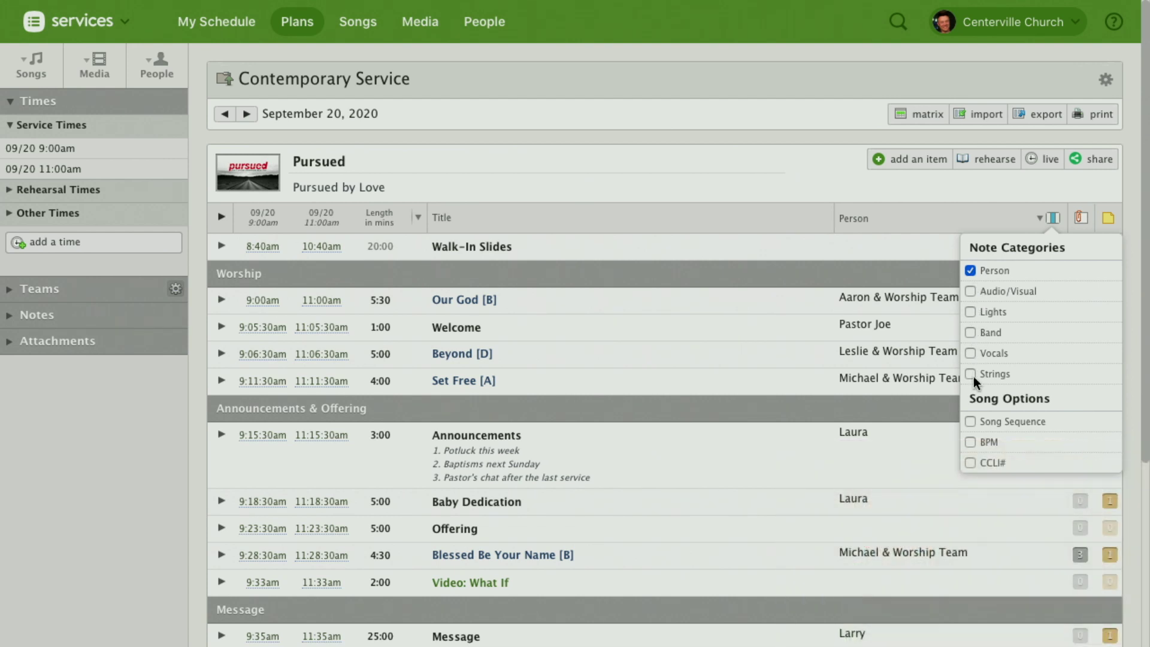
pyautogui.click(970, 421)
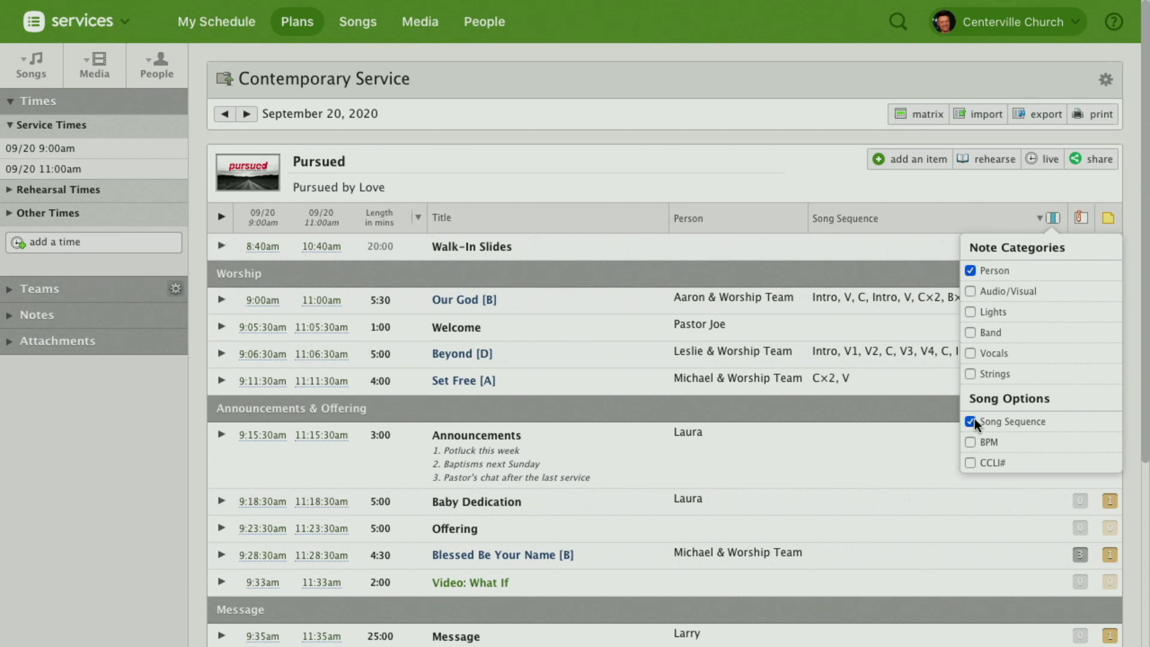
pyautogui.click(1026, 187)
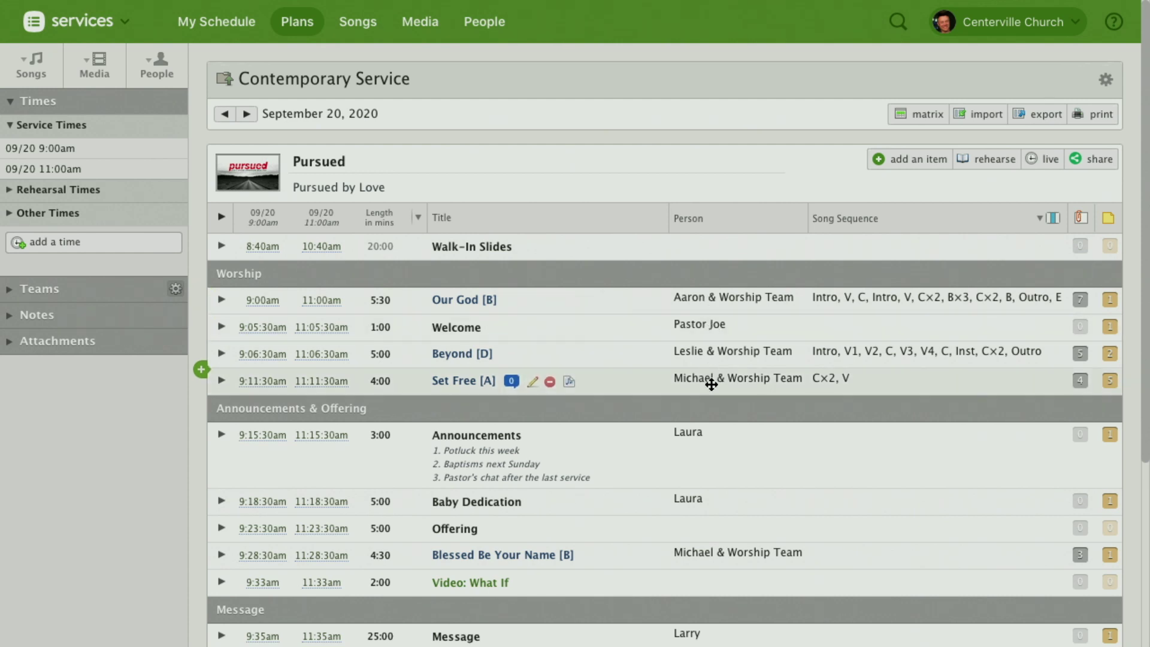
# Step: Enter the responsible person's first name in the Person column of the Offering item
pyautogui.scroll(-1, 711, 436)
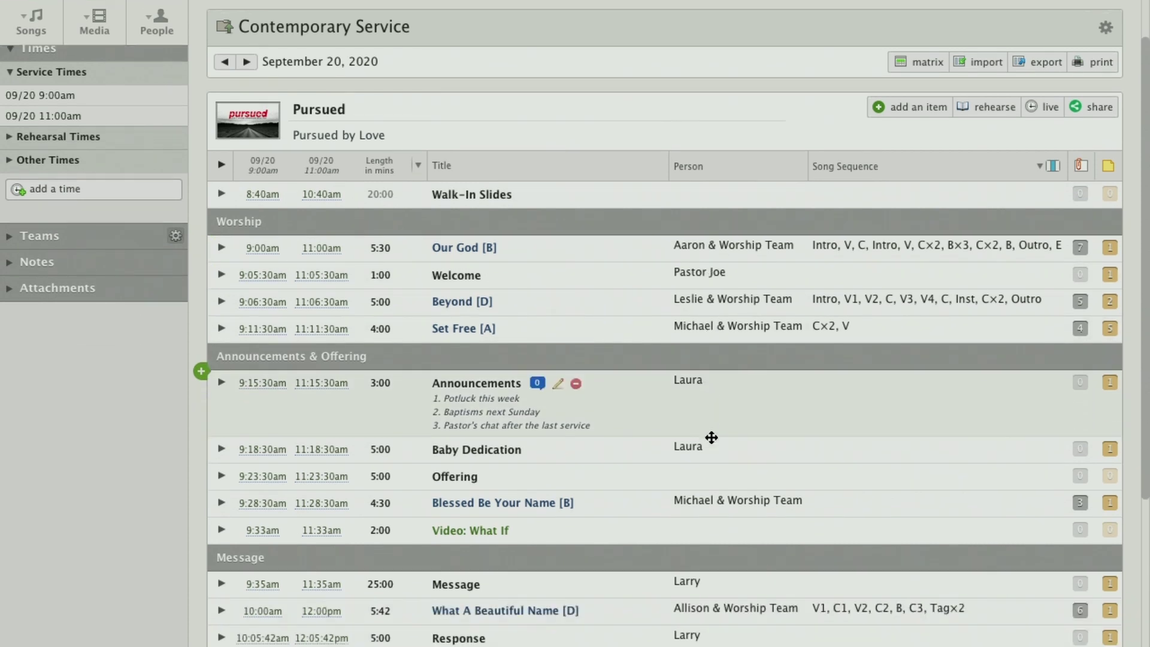
pyautogui.click(685, 476)
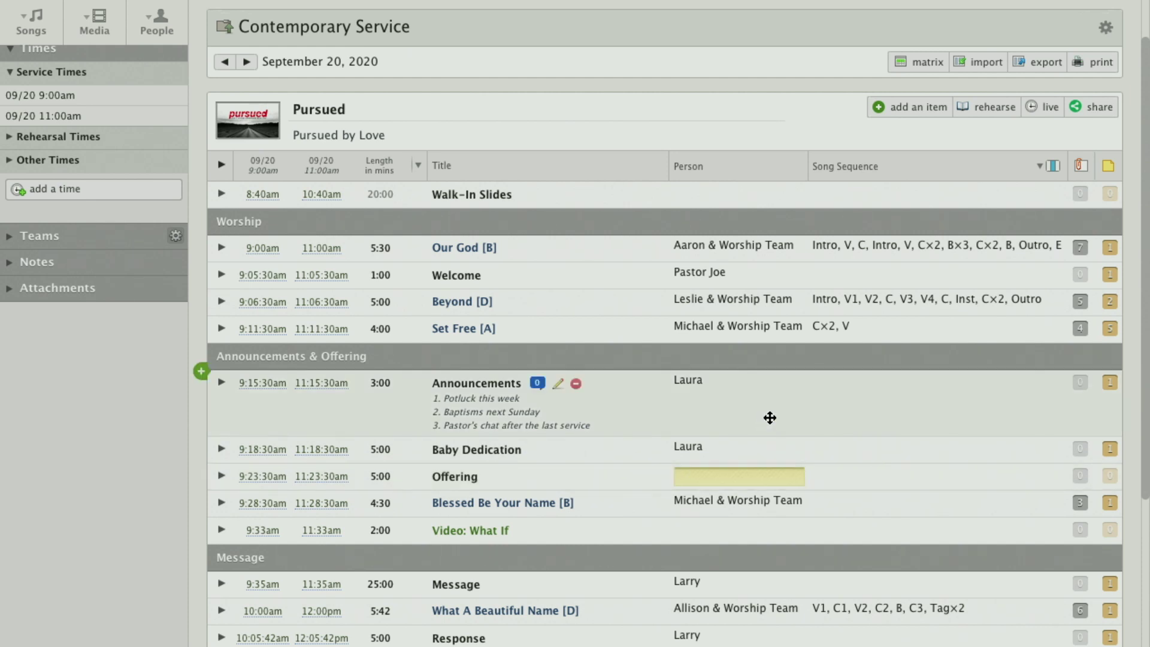
pyautogui.write('Aaron')
pyautogui.press('Return')
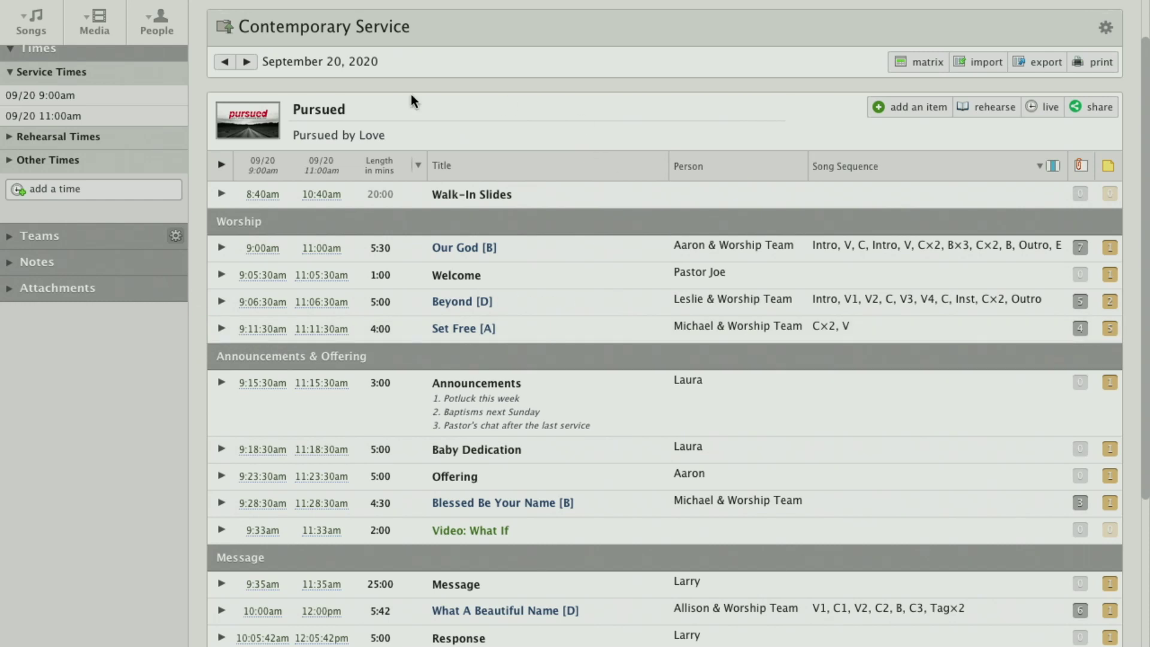
# Step: Expand the plan's Teams section, check the options for preparing a team email, and cancel the email
pyautogui.click(39, 238)
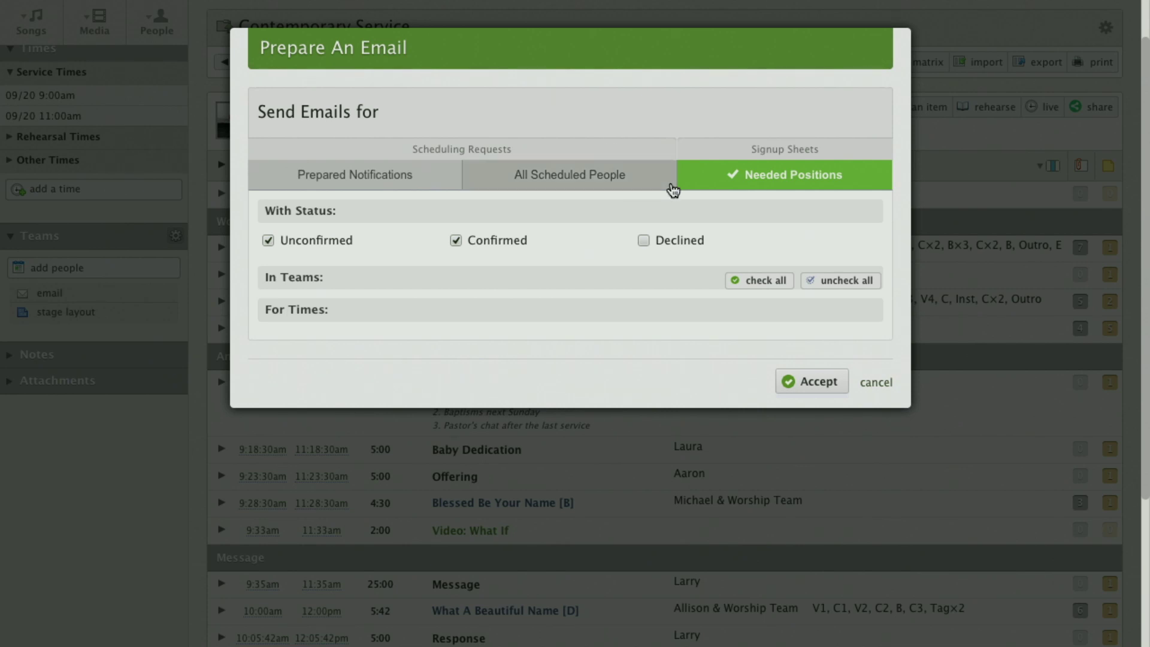
pyautogui.click(884, 386)
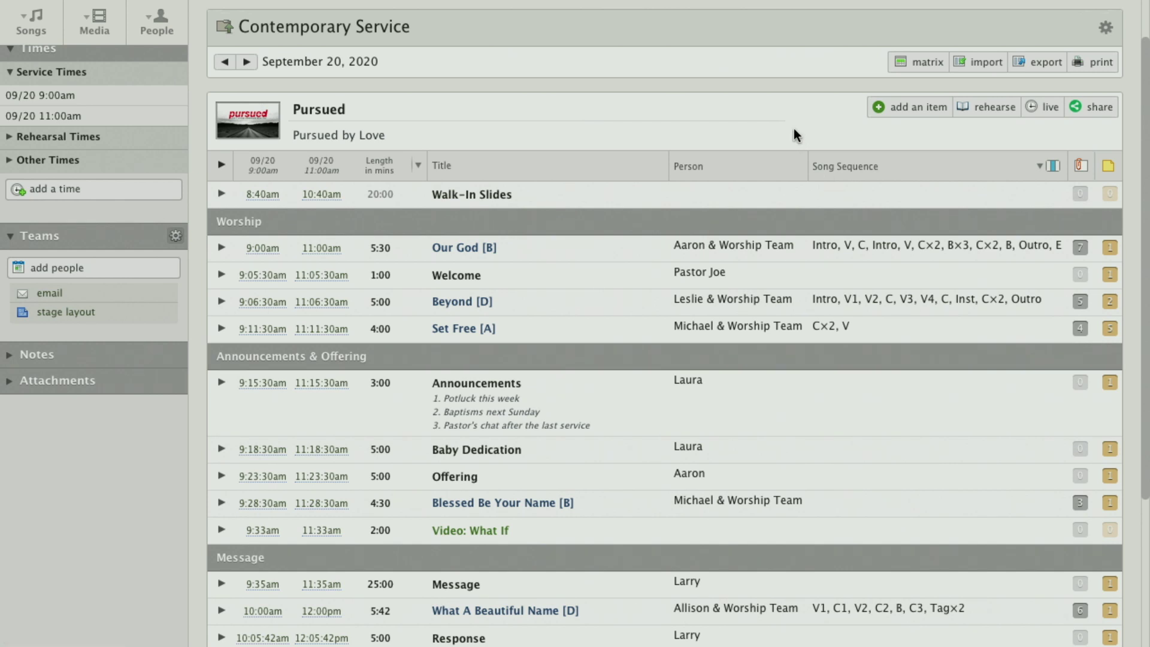
# Step: Open the list of keyboard shortcuts and review the general and Media Player shortcuts
pyautogui.hotkey('shift', '/')
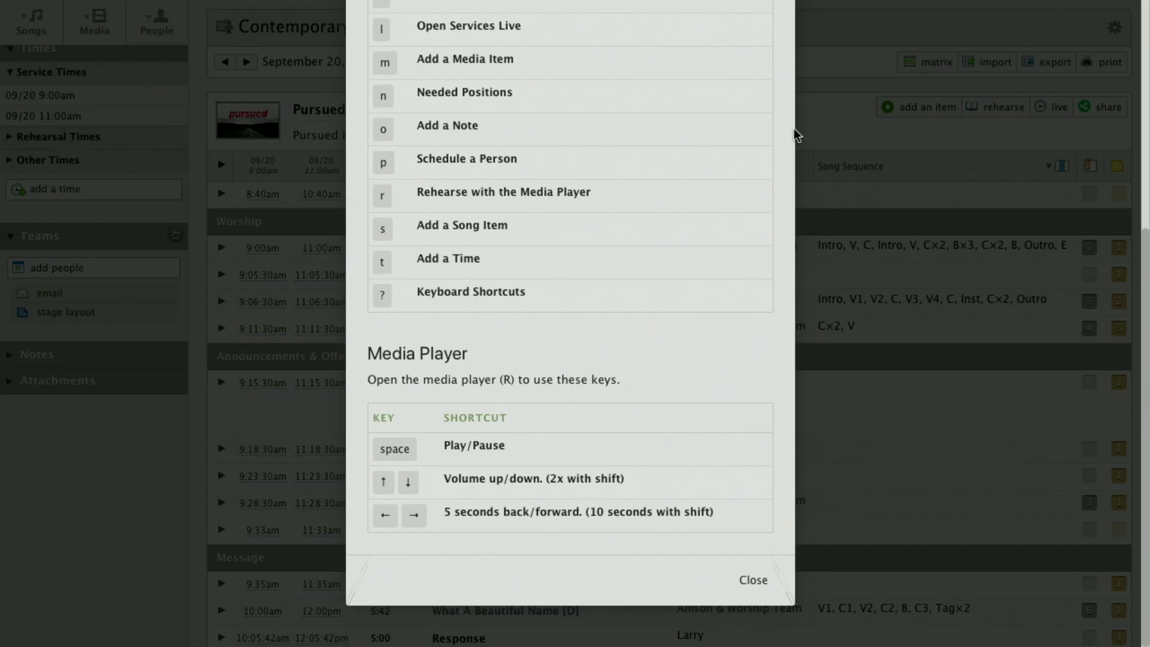
pyautogui.scroll(2, 662, 127)
pyautogui.scroll(5, 663, 127)
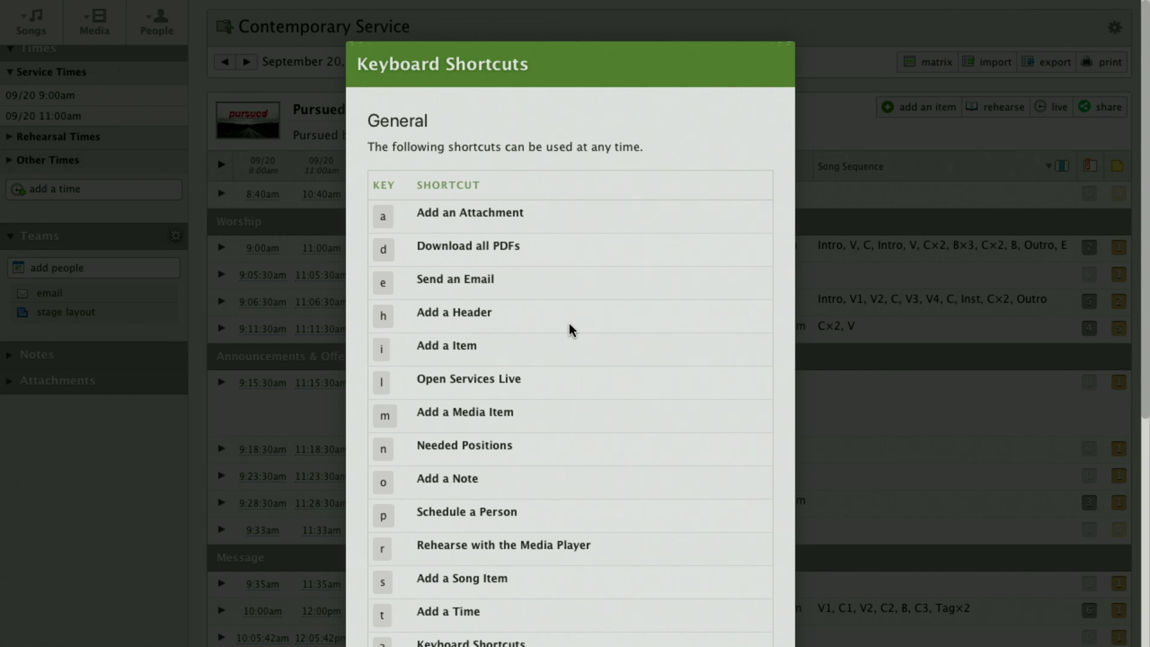
pyautogui.scroll(-3, 569, 323)
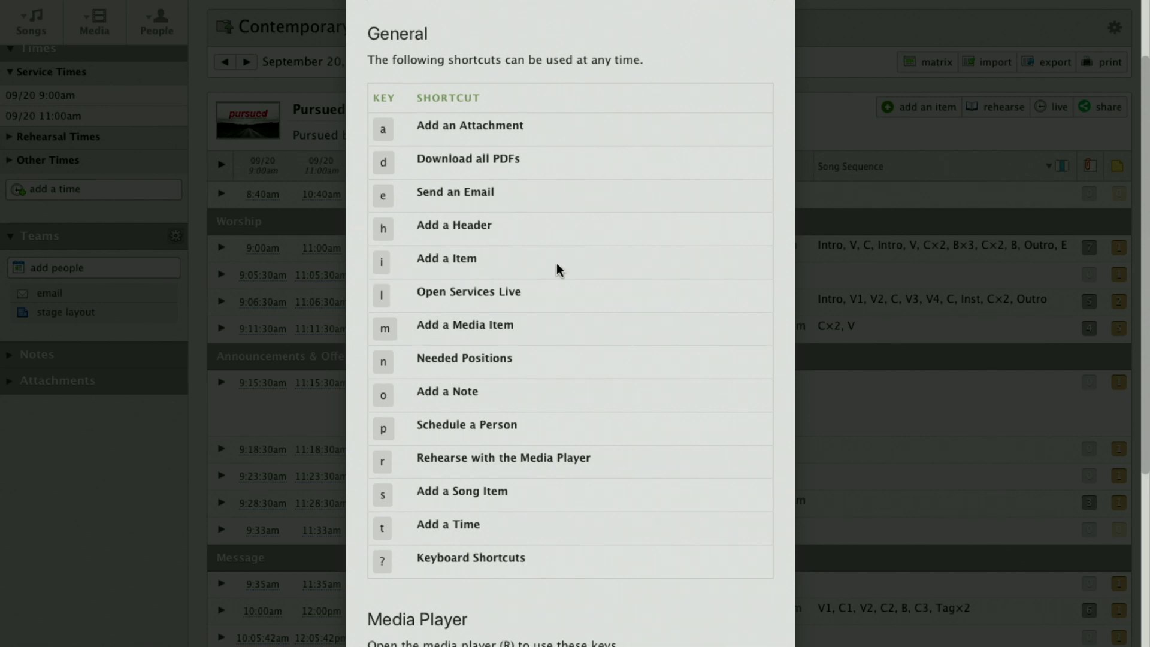
# Step: Finish reviewing the Media Player shortcuts, close the shortcut list, and open the Songs library
pyautogui.scroll(-5, 631, 467)
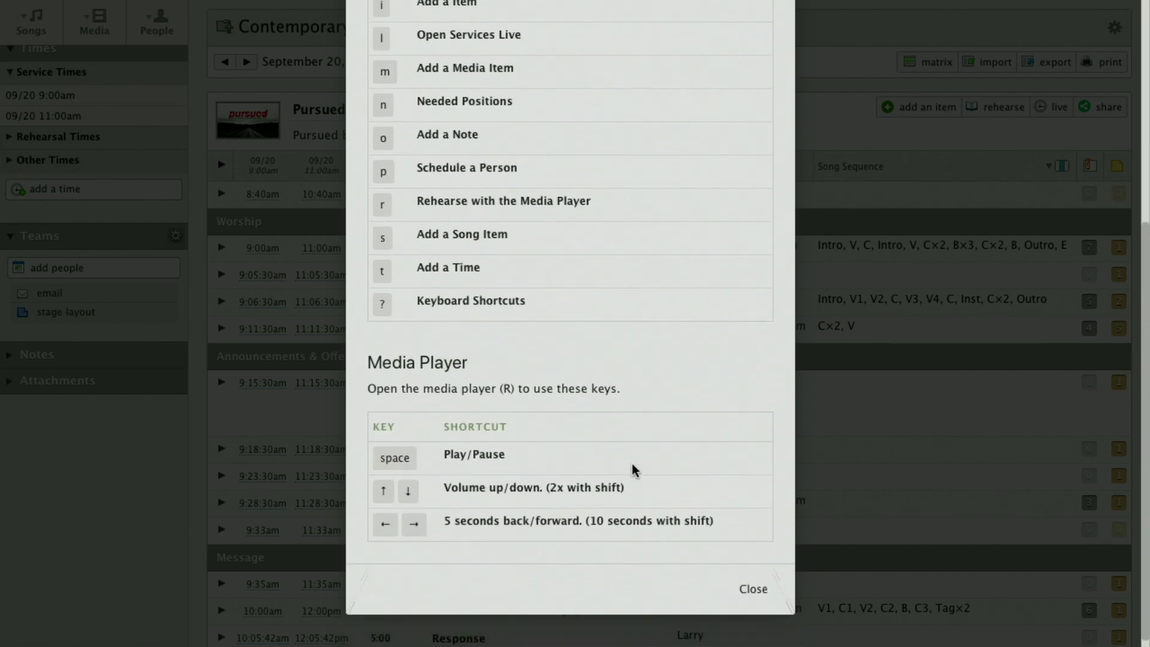
pyautogui.click(753, 580)
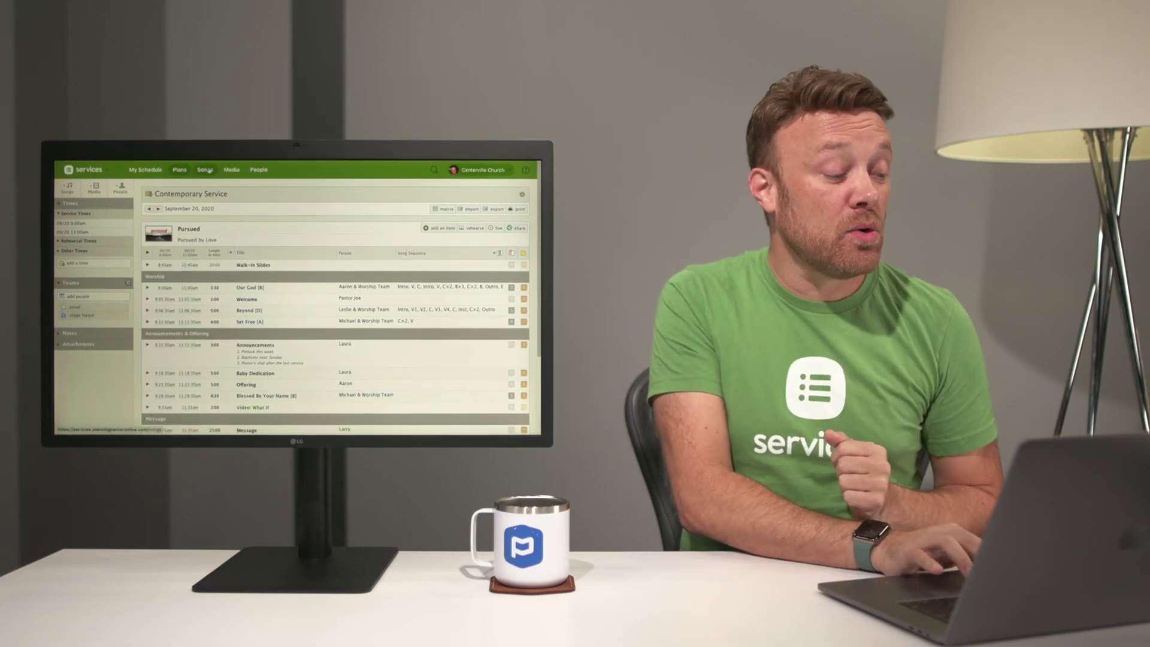
pyautogui.click(209, 170)
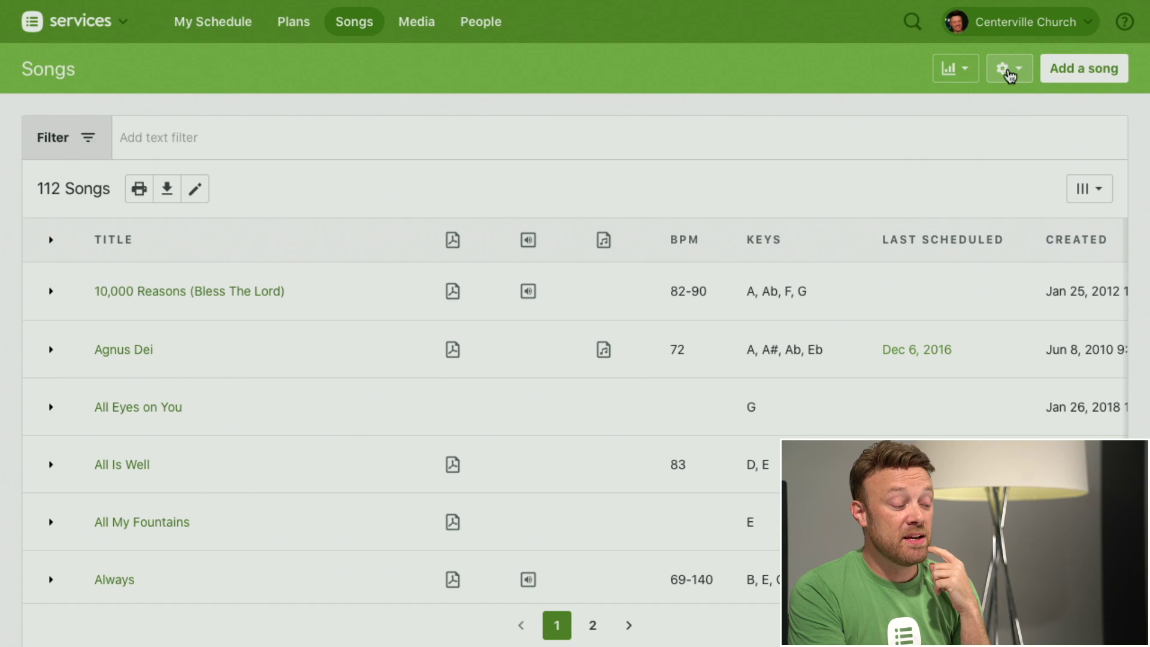
# Step: Check the PraiseCharts integration settings and look over the other song integrations on offer
pyautogui.click(1009, 71)
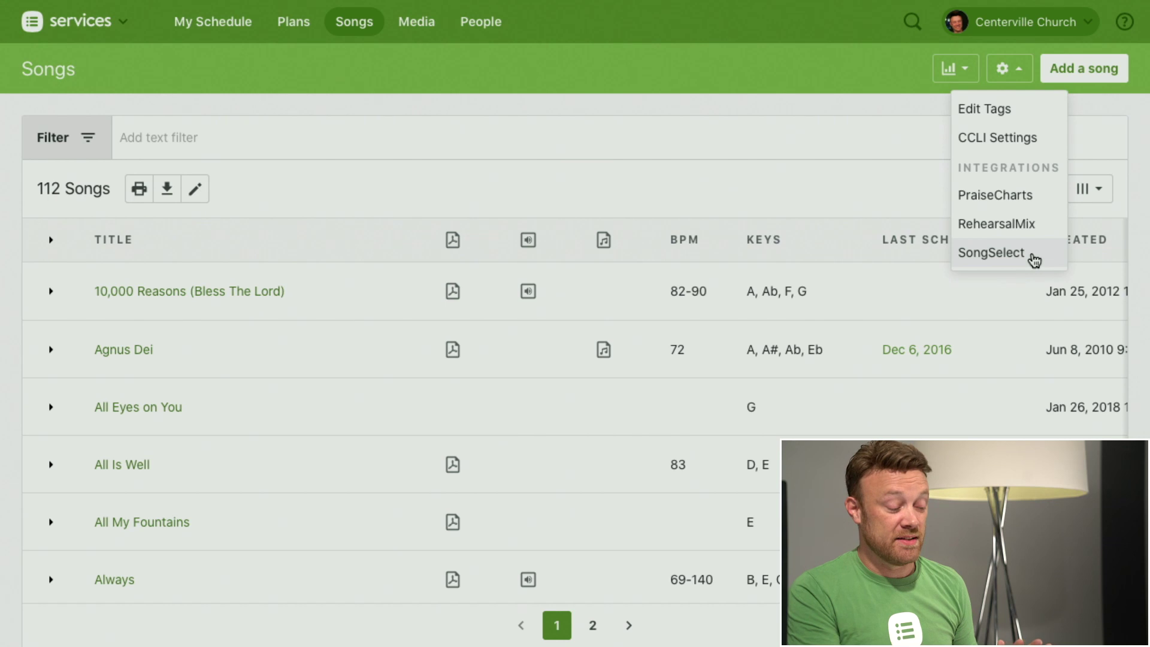
pyautogui.click(1028, 206)
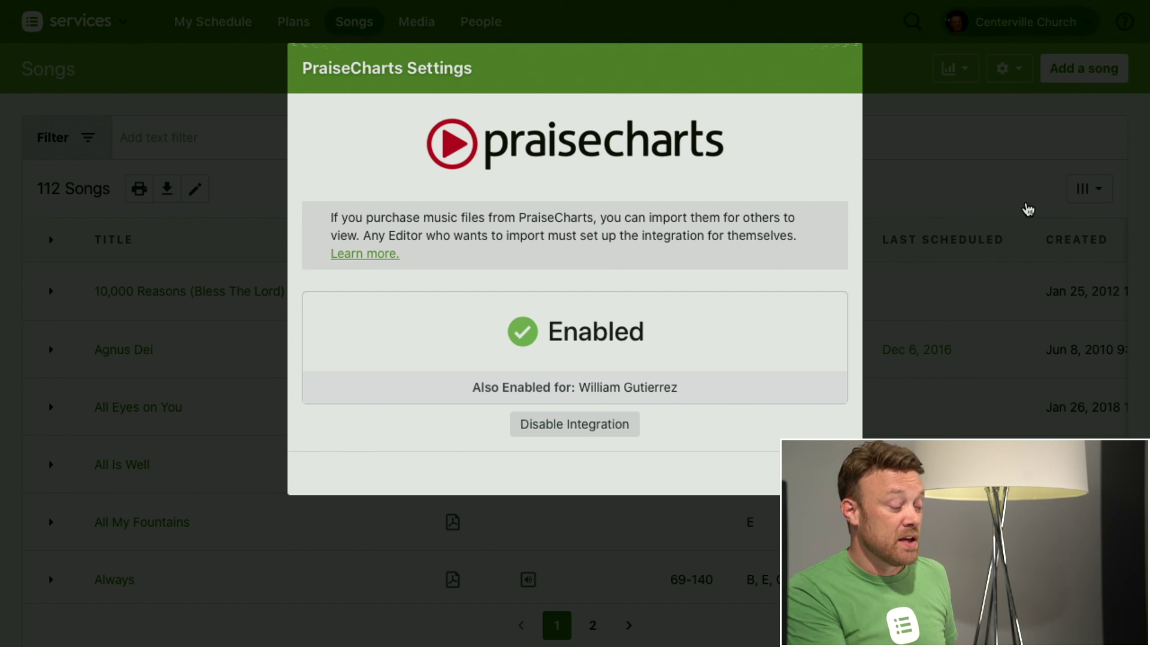
pyautogui.click(932, 259)
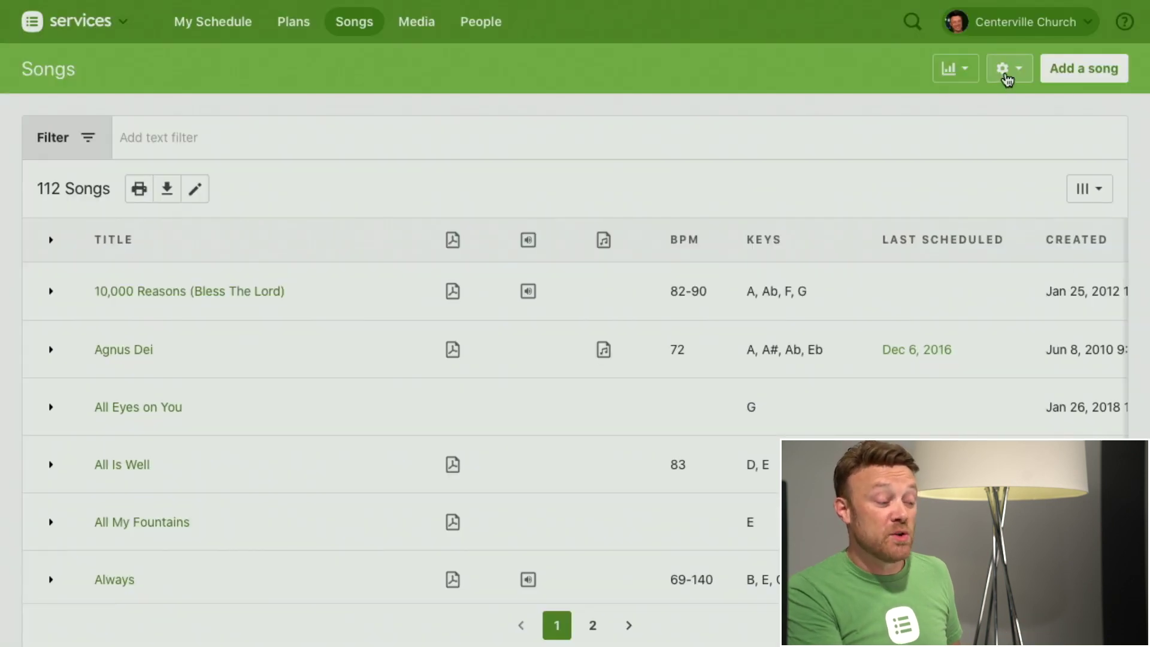
pyautogui.click(1006, 69)
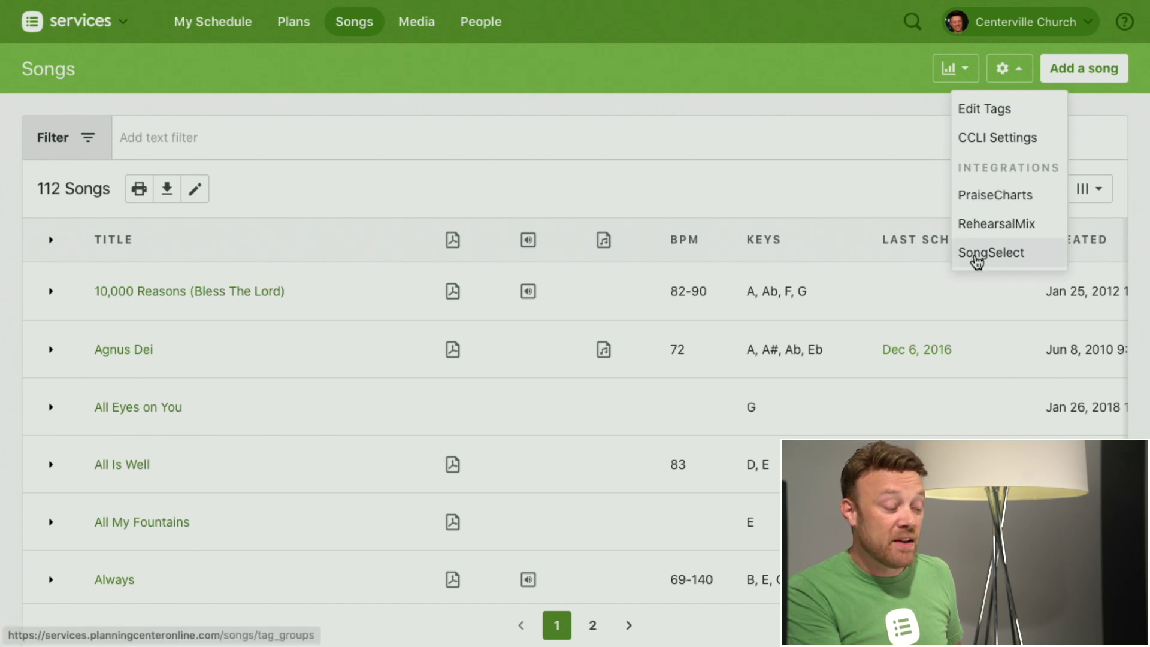
pyautogui.click(907, 107)
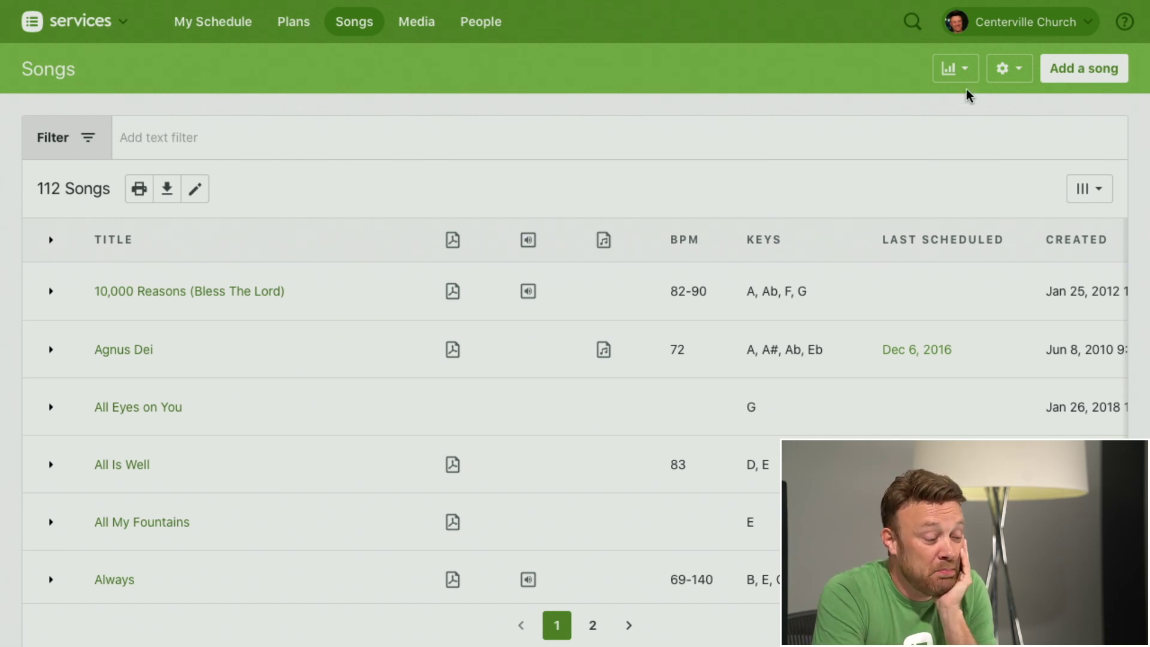
# Step: Start adding a song, search for "Who You Say", compare popular recordings with all songs, and choose "Who You Say I Am" by Hillsong Worship
pyautogui.click(1091, 83)
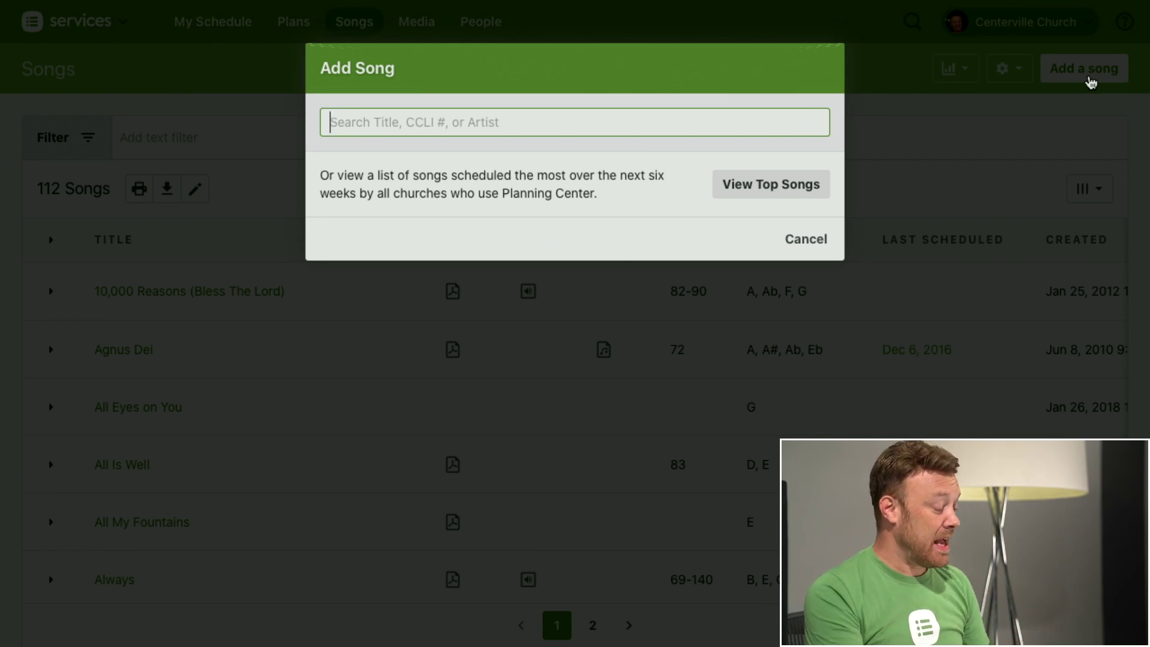
pyautogui.write('Who You Say')
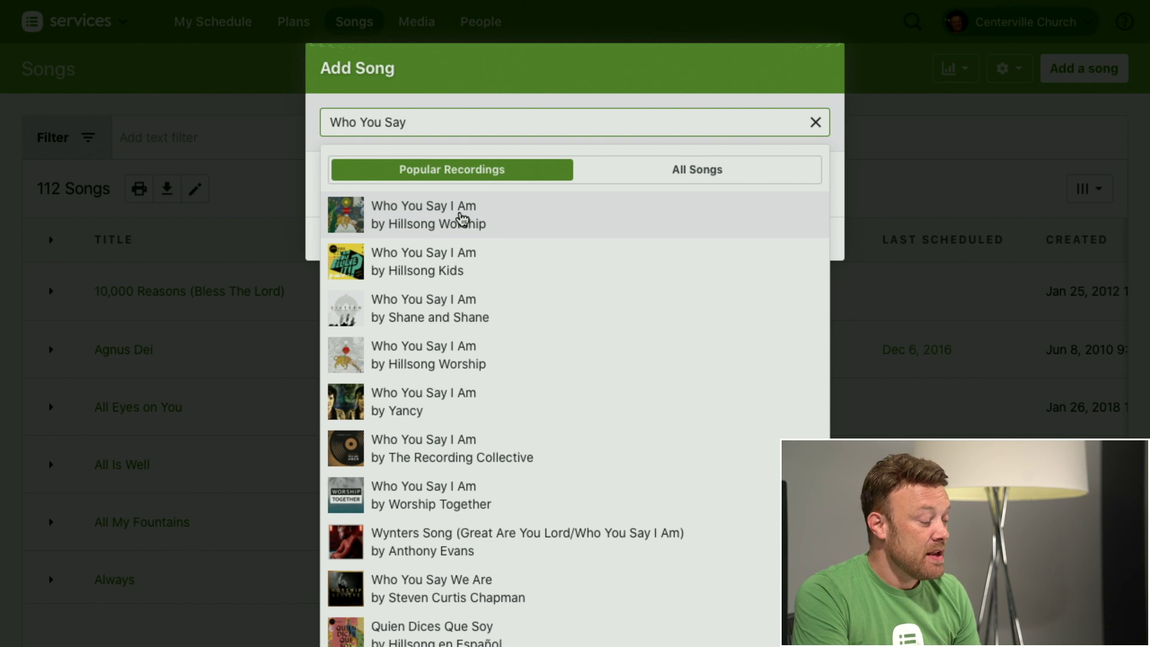
pyautogui.moveTo(351, 216)
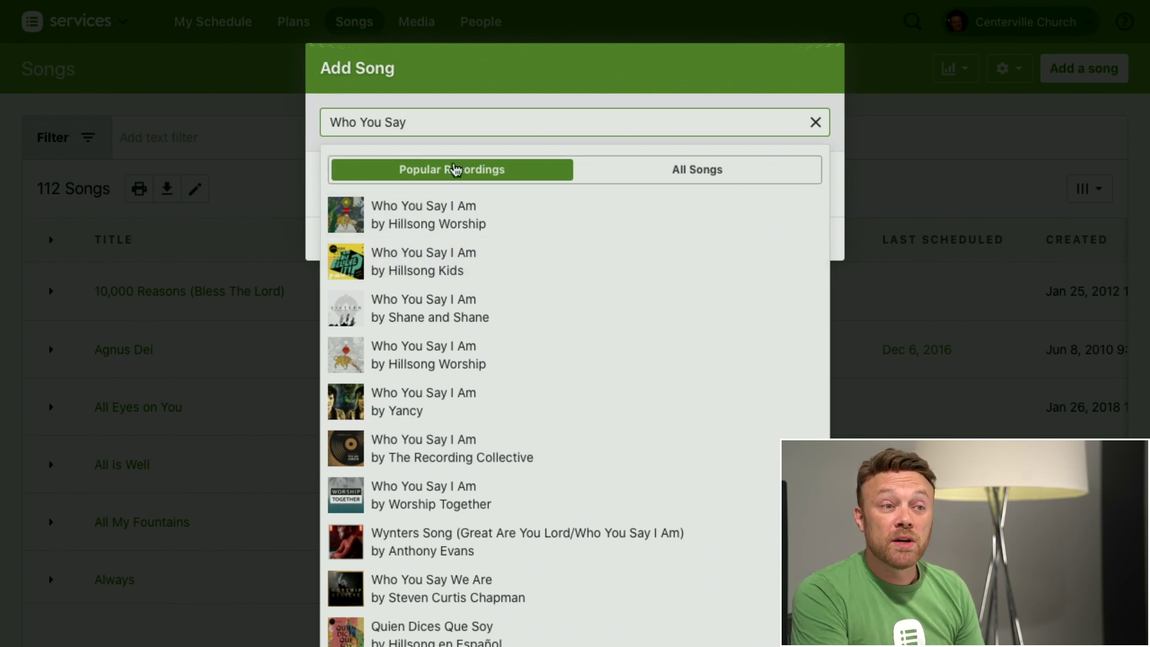
pyautogui.click(696, 174)
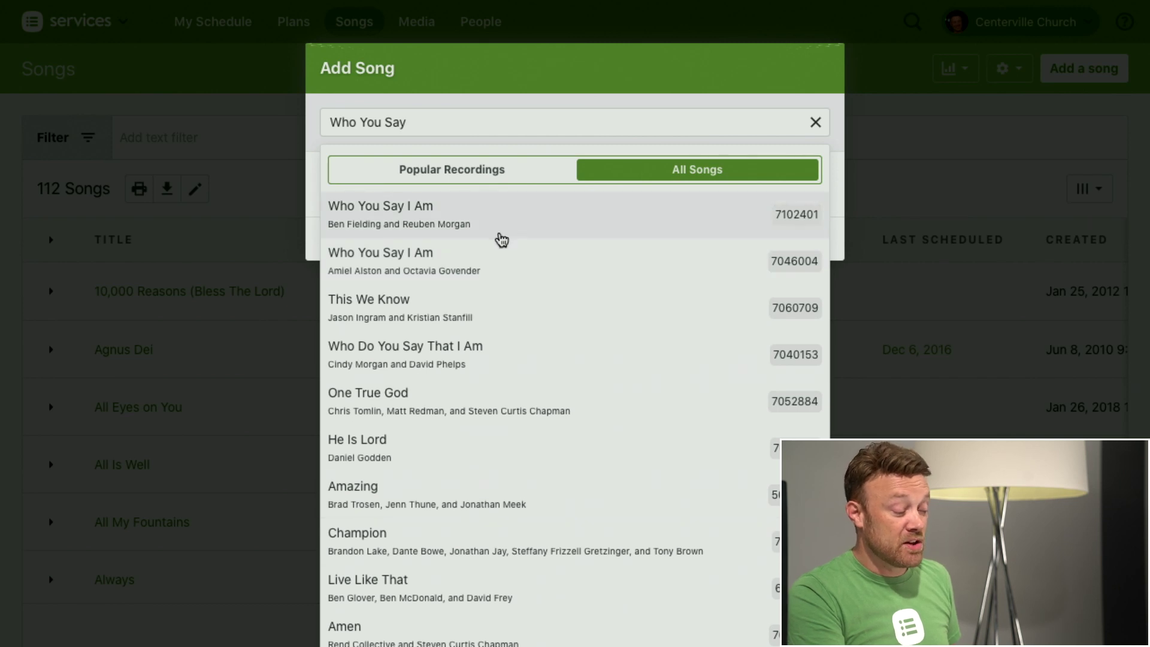
pyautogui.click(457, 173)
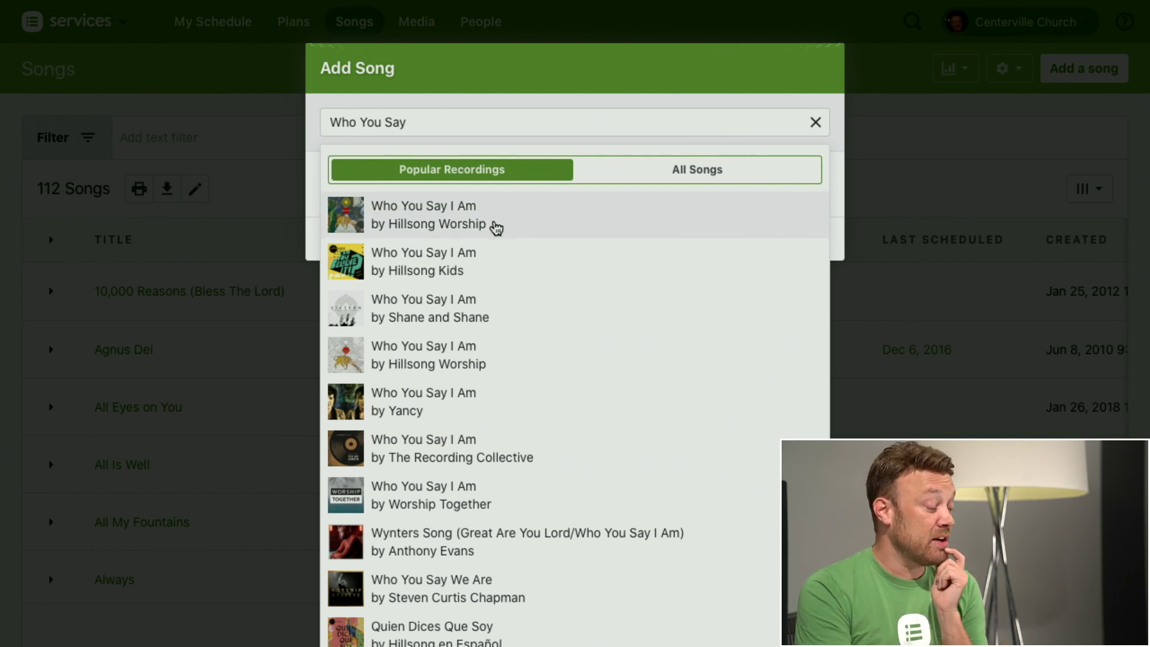
pyautogui.click(547, 222)
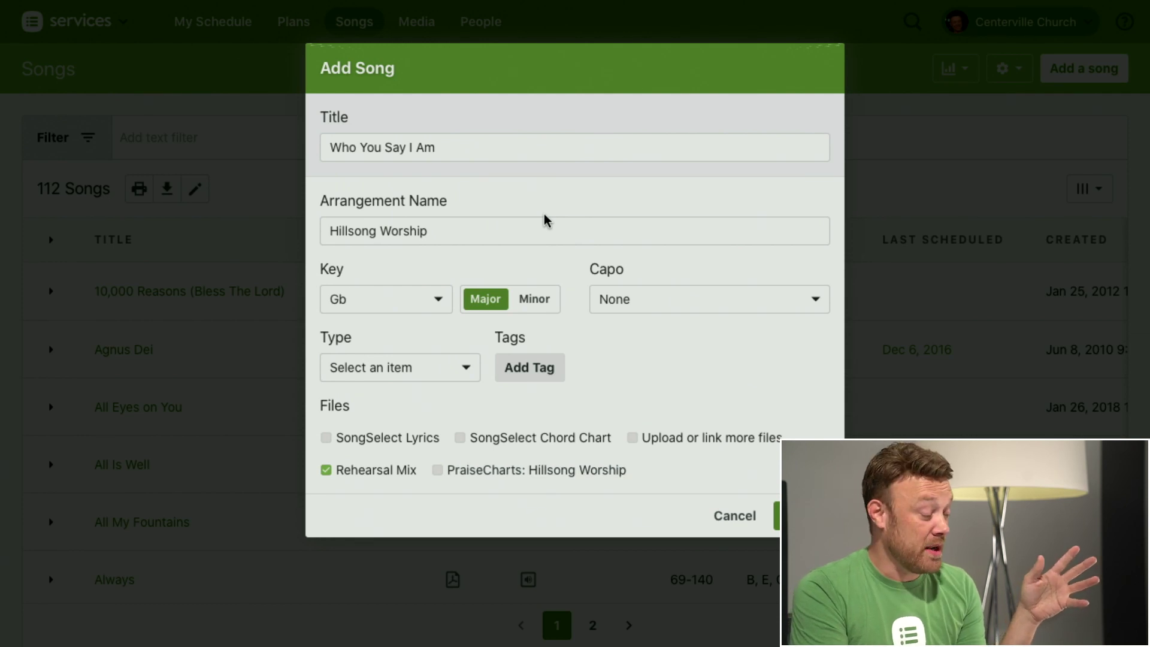
# Step: Keep the Hillsong Worship arrangement name and set the new song's capo to E
pyautogui.click(450, 230)
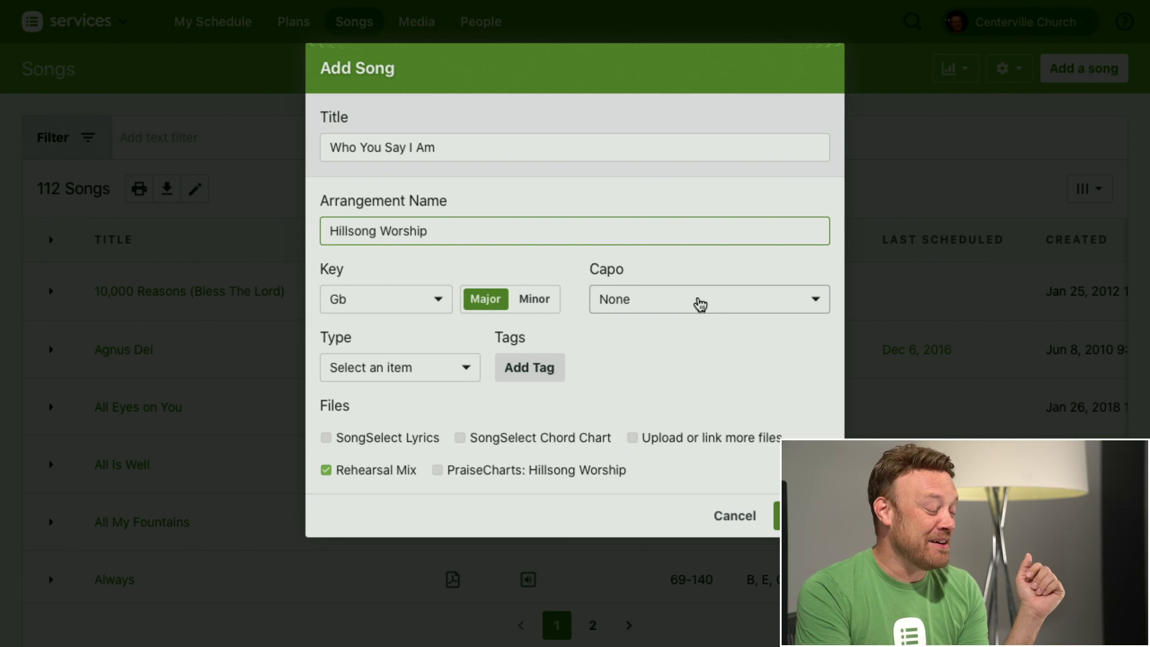
pyautogui.click(645, 304)
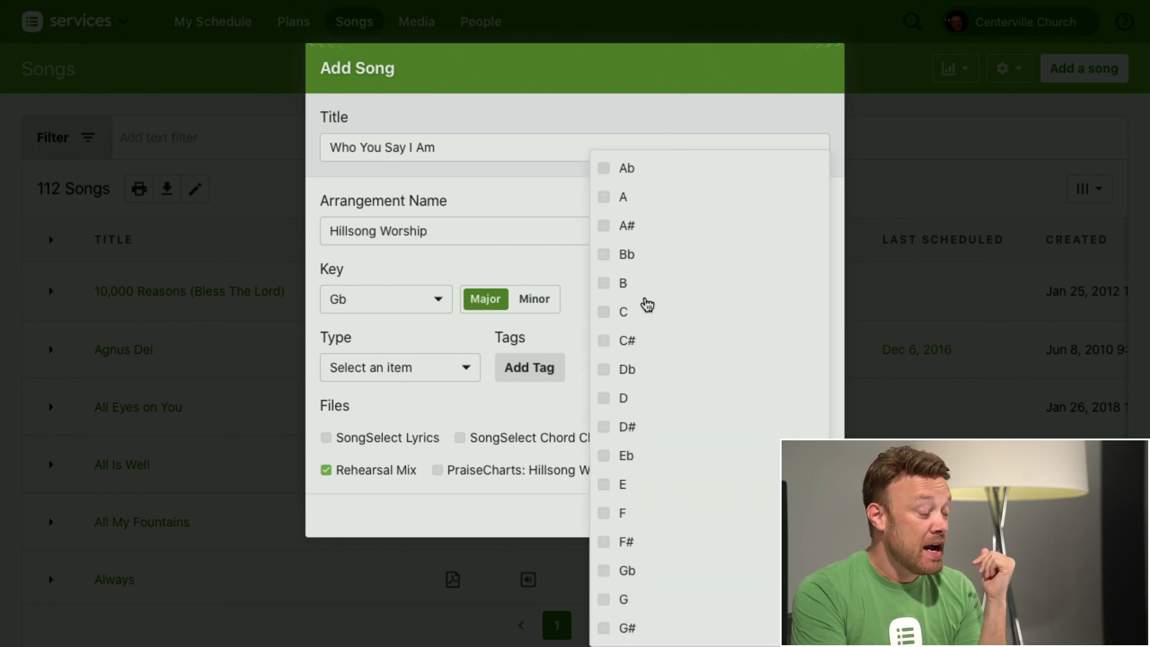
pyautogui.click(605, 487)
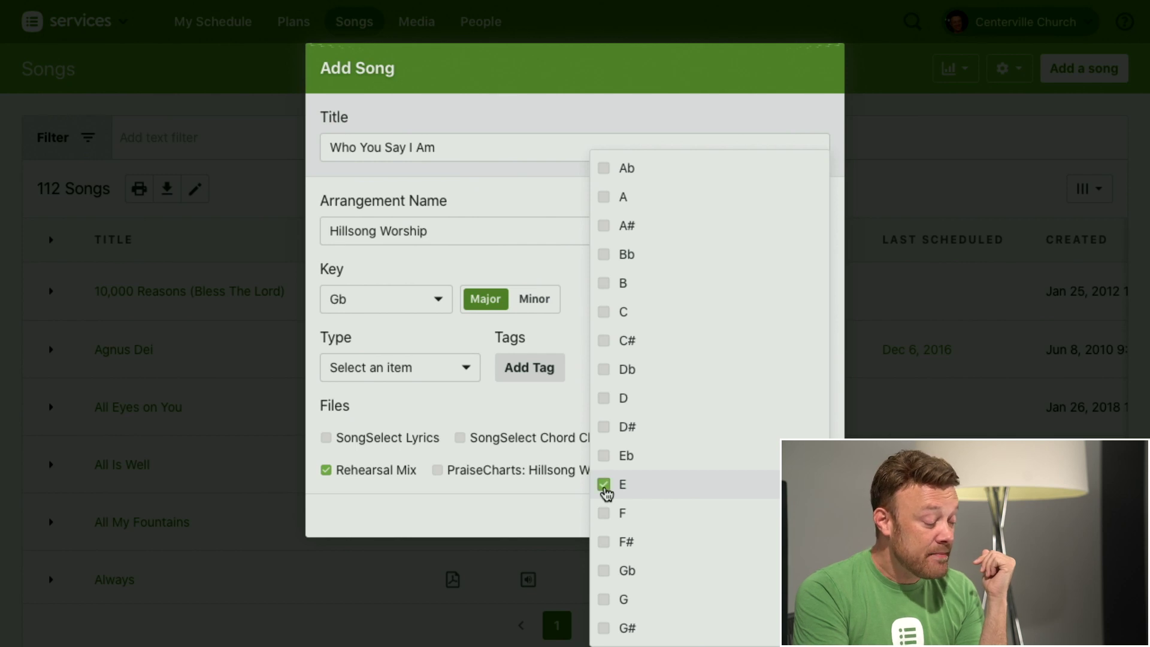
pyautogui.click(572, 311)
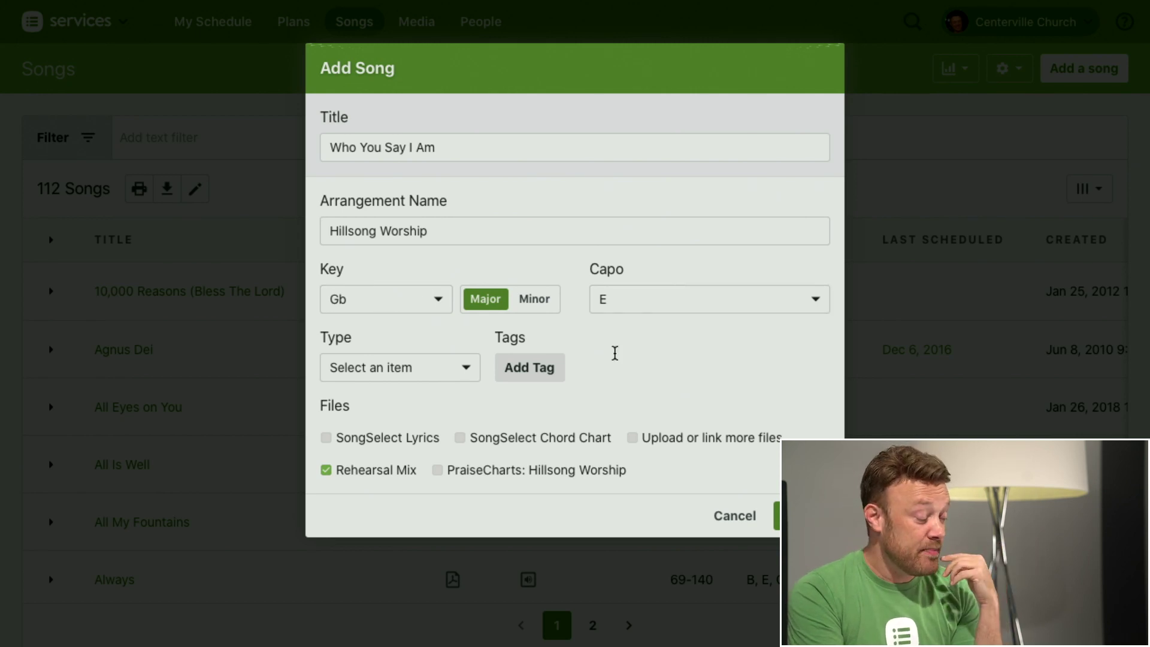
# Step: Set the song type to Chorus, include the PraiseCharts: Hillsong Worship files, and add the song to the library
pyautogui.click(436, 375)
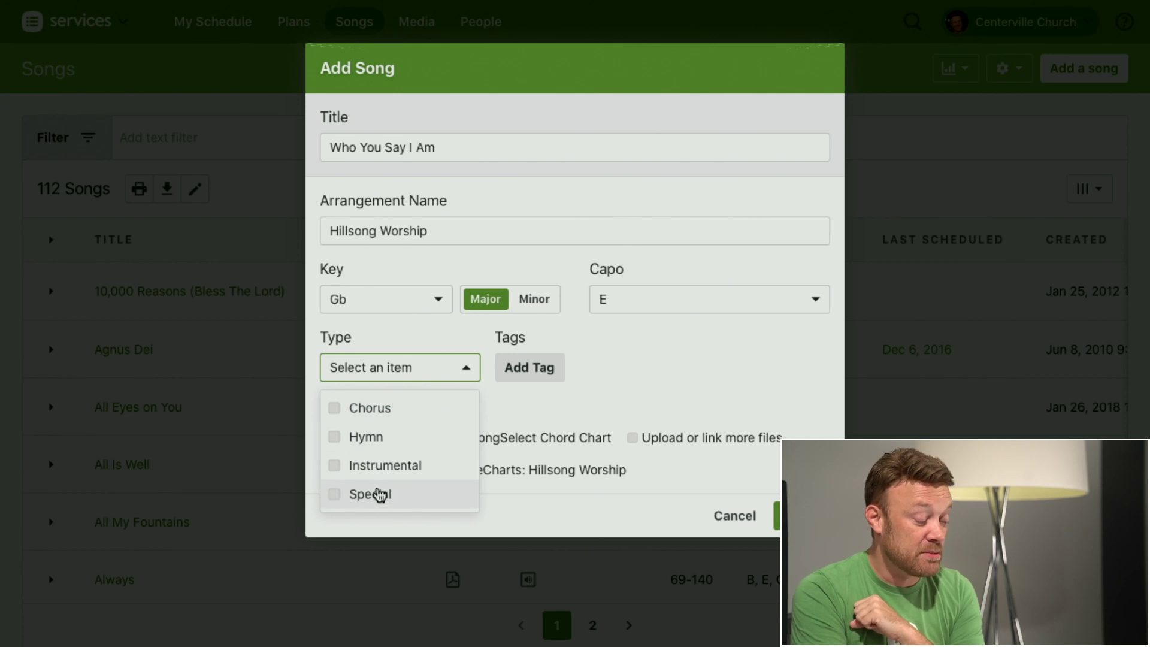
pyautogui.click(333, 415)
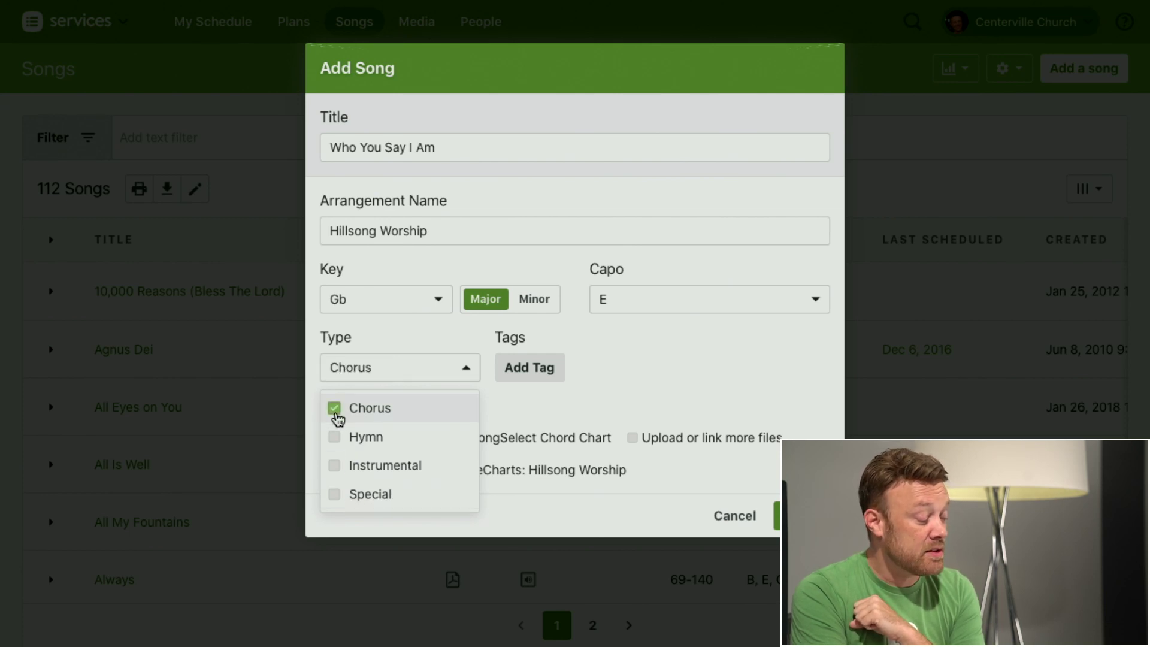
pyautogui.click(458, 334)
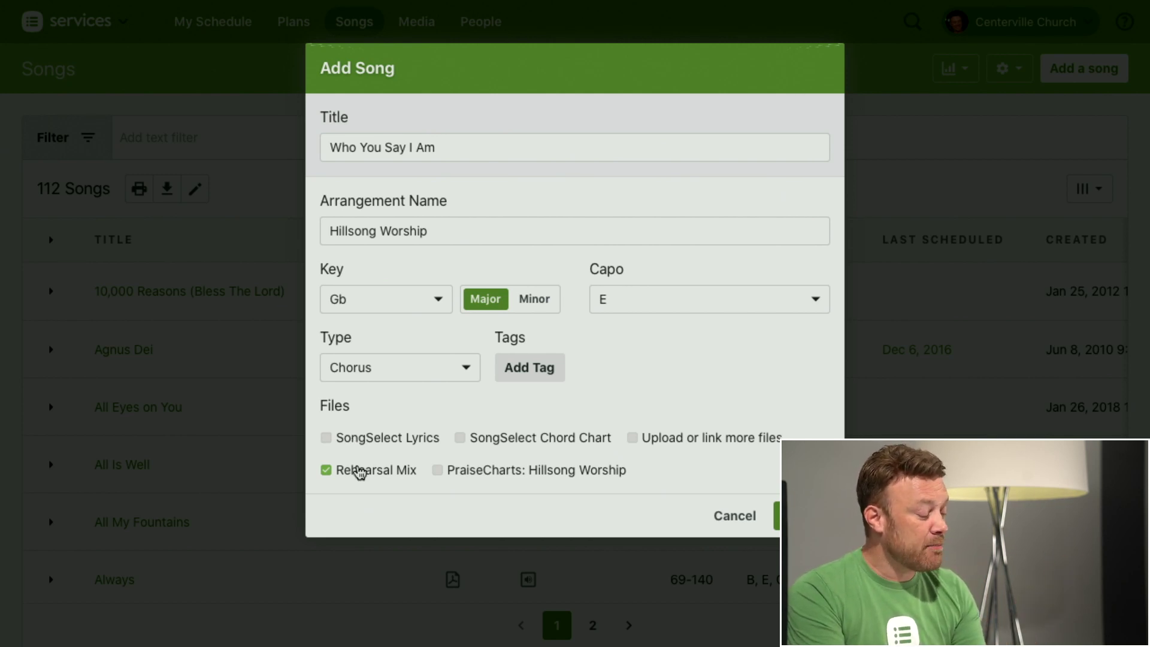
pyautogui.click(439, 472)
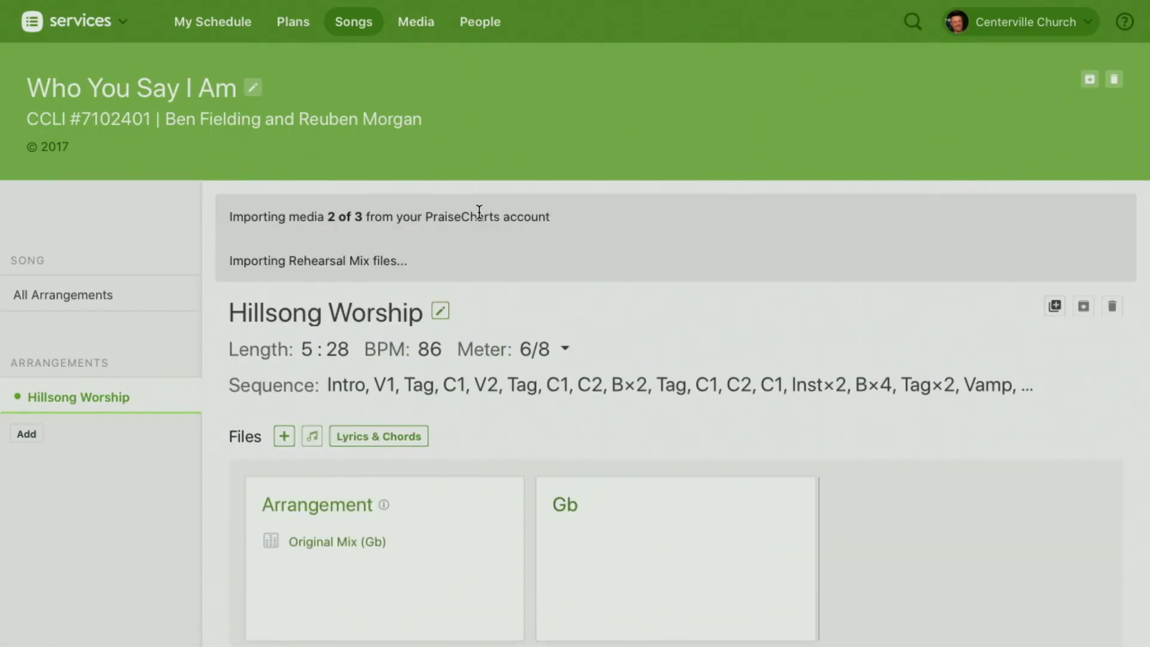
# Step: Review the arrangement's imported files, open its lyrics and chords editor, and examine the chord notation of the Intro
pyautogui.scroll(-5, 590, 249)
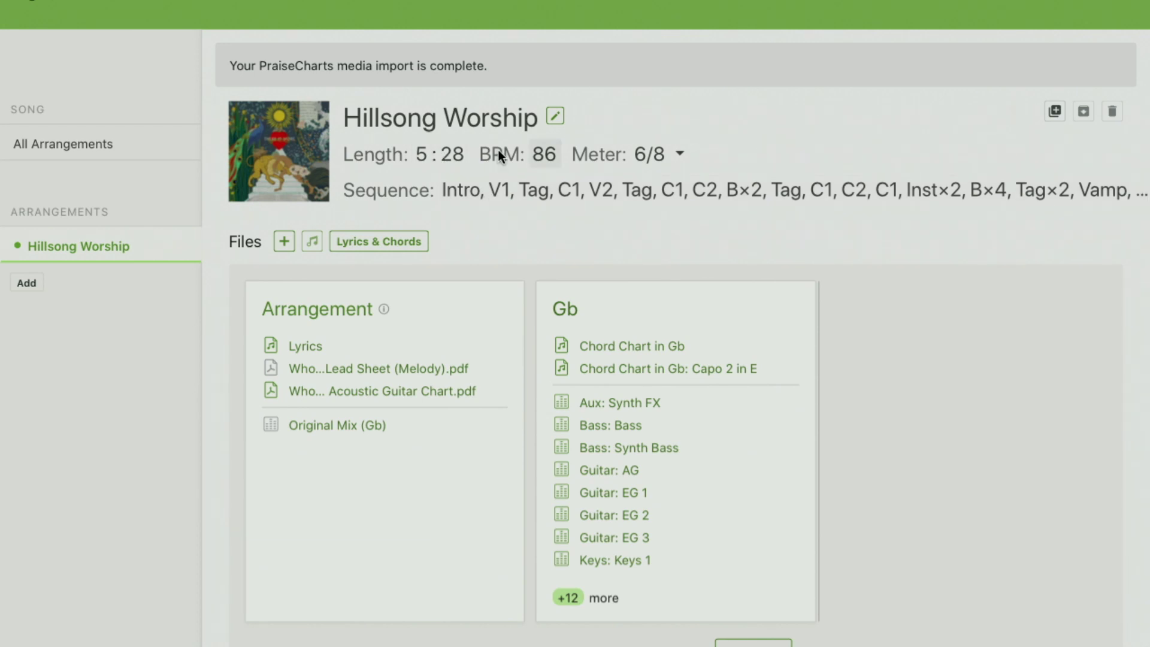
pyautogui.moveTo(359, 371)
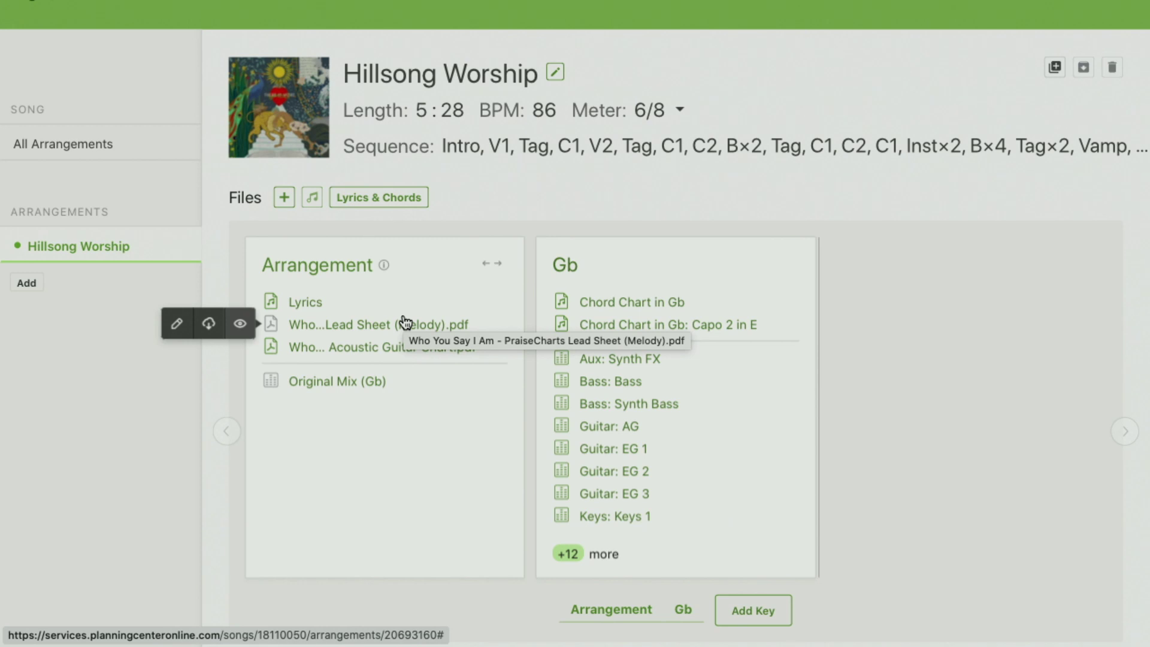
pyautogui.click(384, 202)
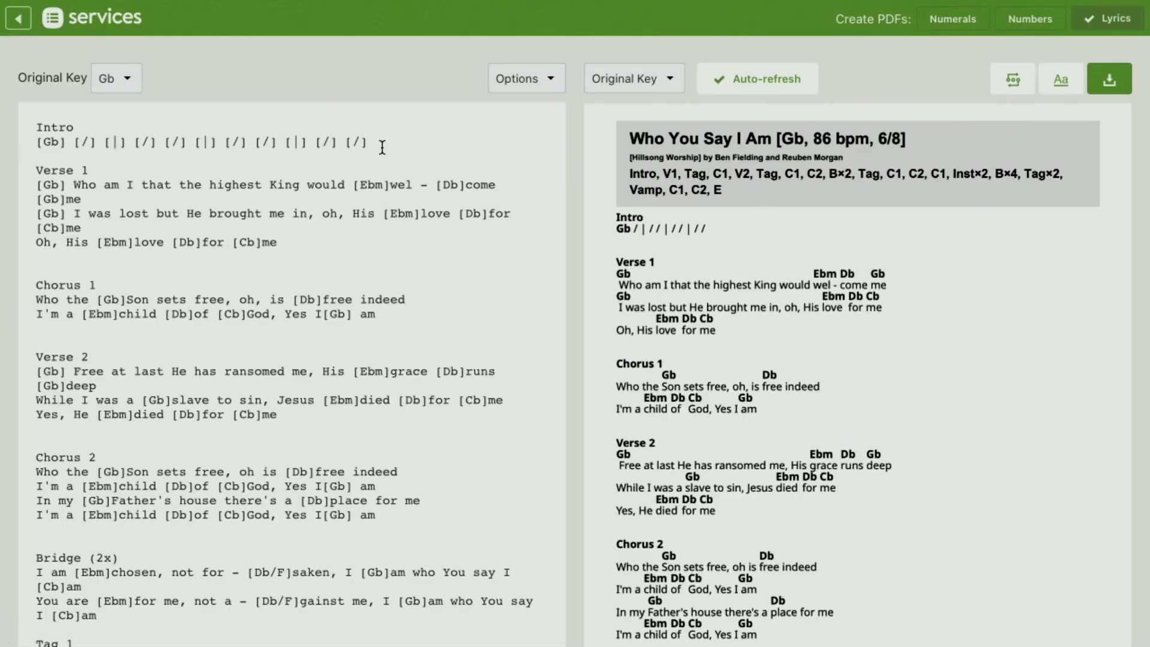
pyautogui.moveTo(34, 126); pyautogui.dragTo(404, 148)
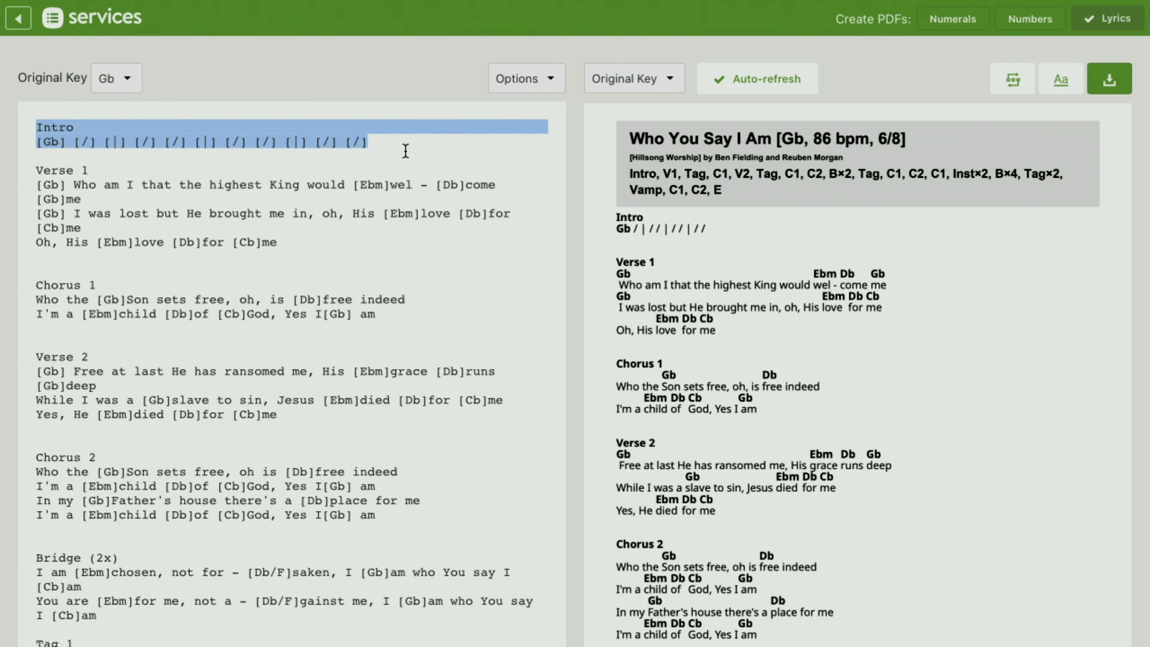
pyautogui.click(277, 142)
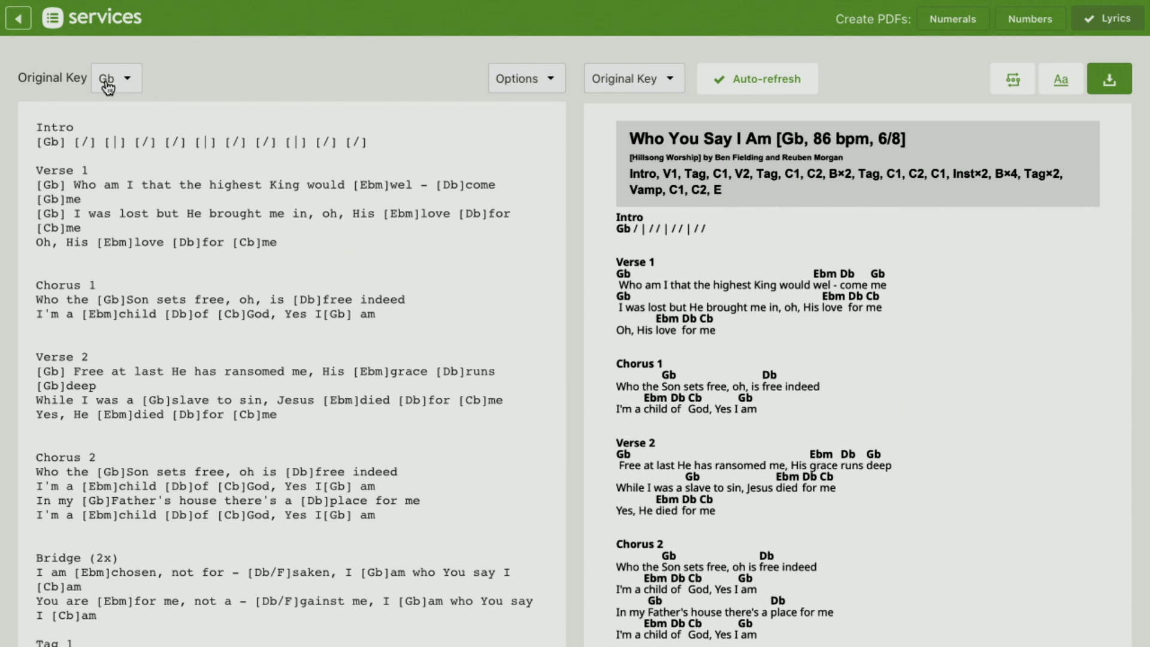
# Step: Preview the chord chart transposed to the key of E and look through its verses and choruses
pyautogui.click(648, 81)
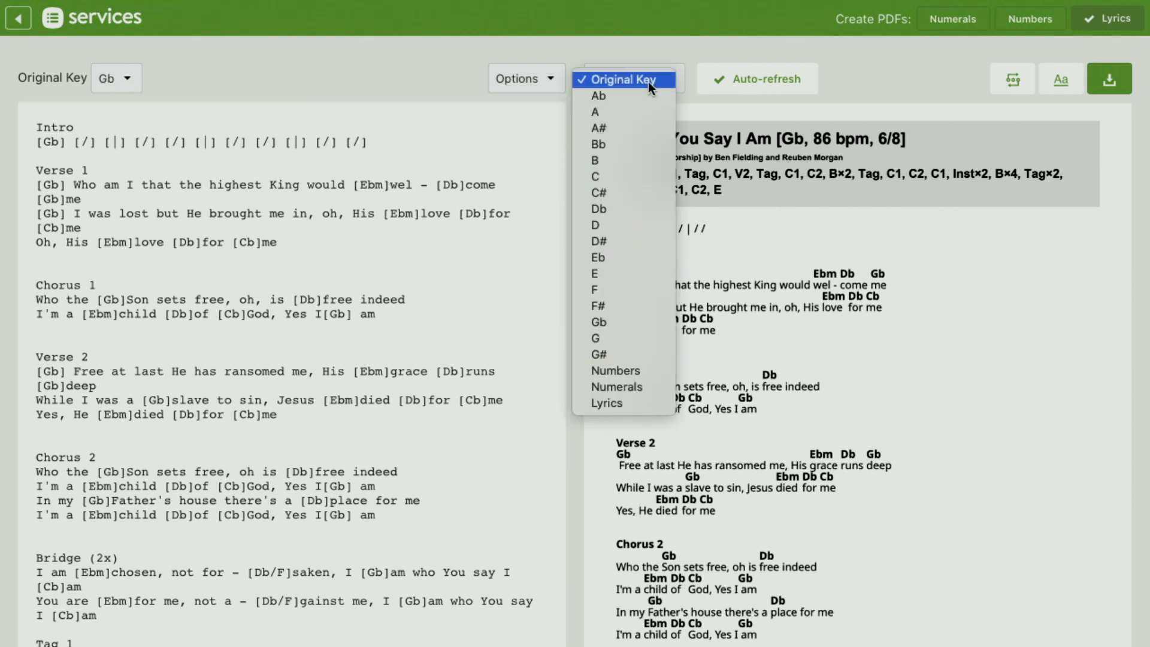
pyautogui.click(605, 273)
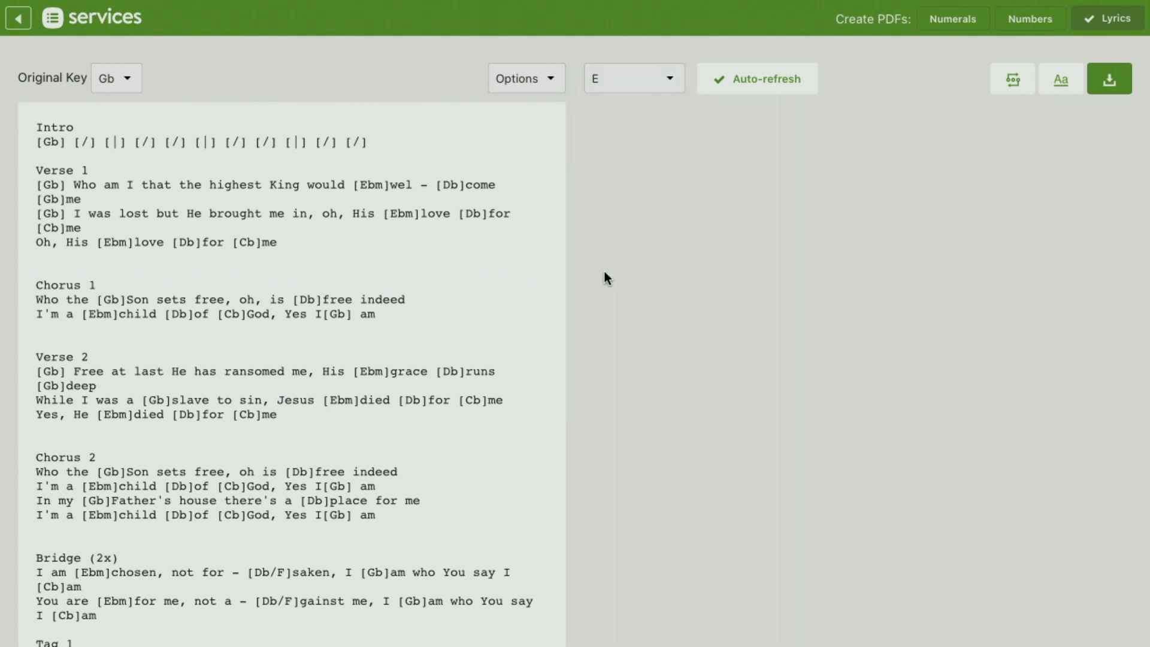
pyautogui.scroll(-2, 739, 253)
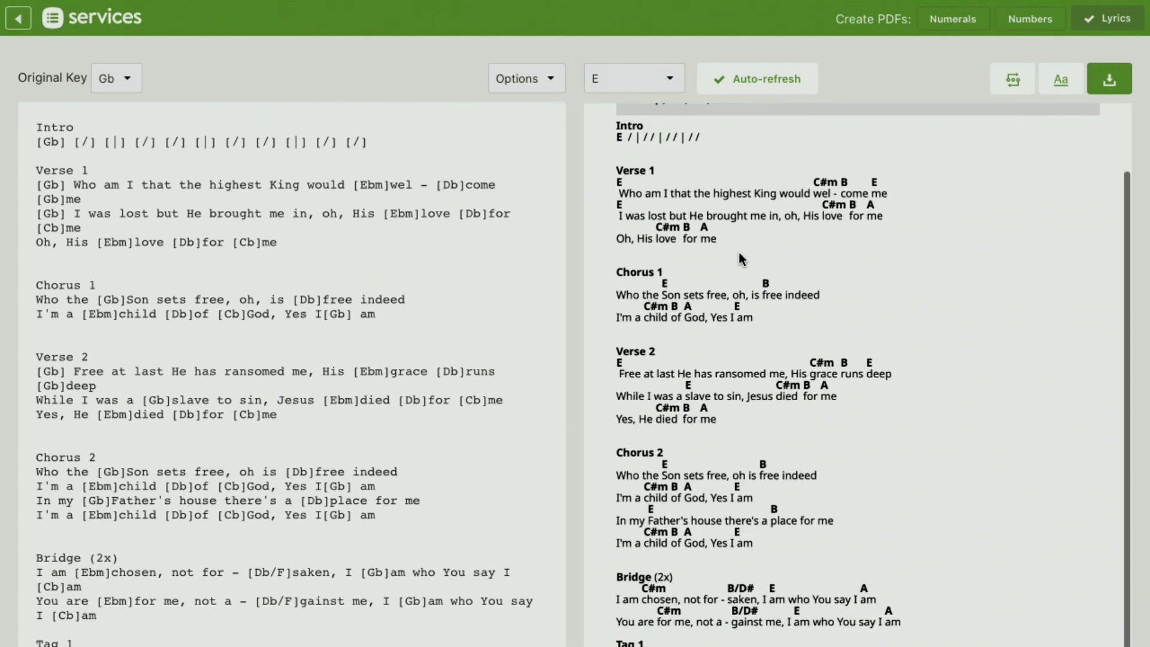
pyautogui.scroll(1, 739, 253)
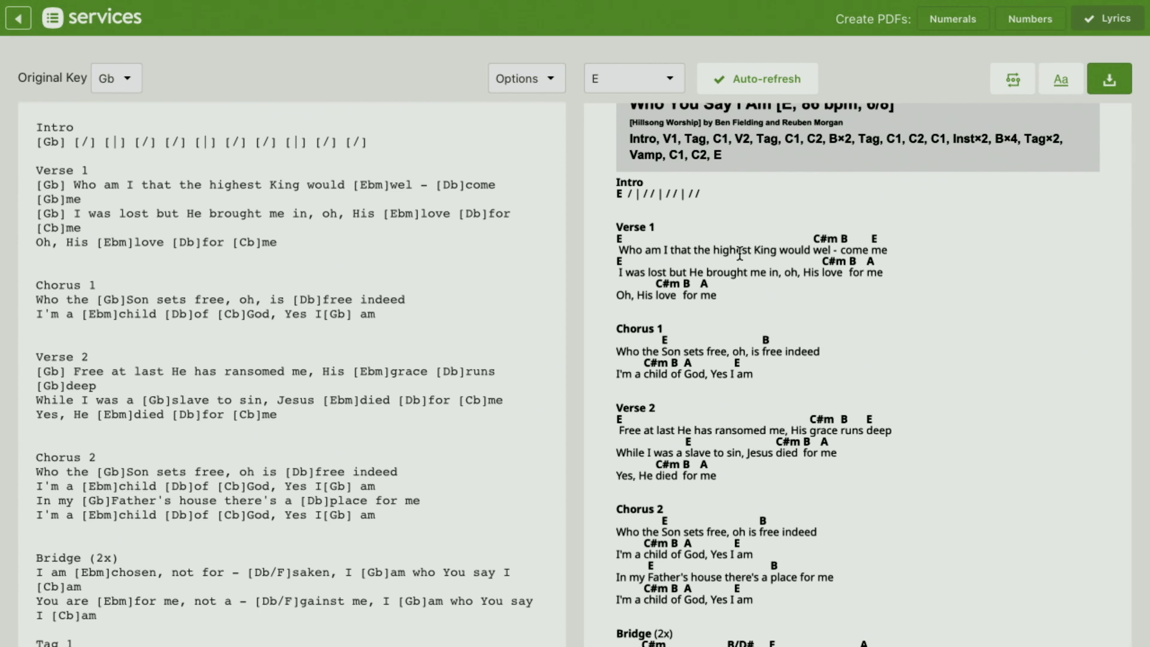
pyautogui.scroll(1, 698, 179)
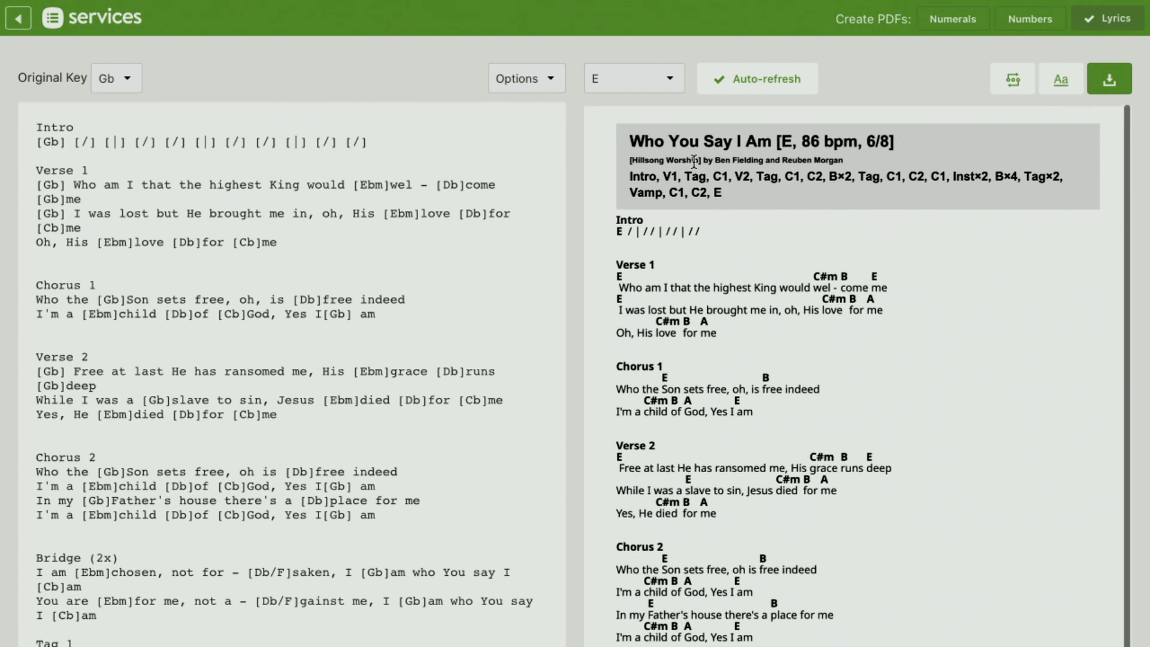
# Step: Preview the chord chart with Numbers in place of chord names and look through the sections
pyautogui.click(660, 81)
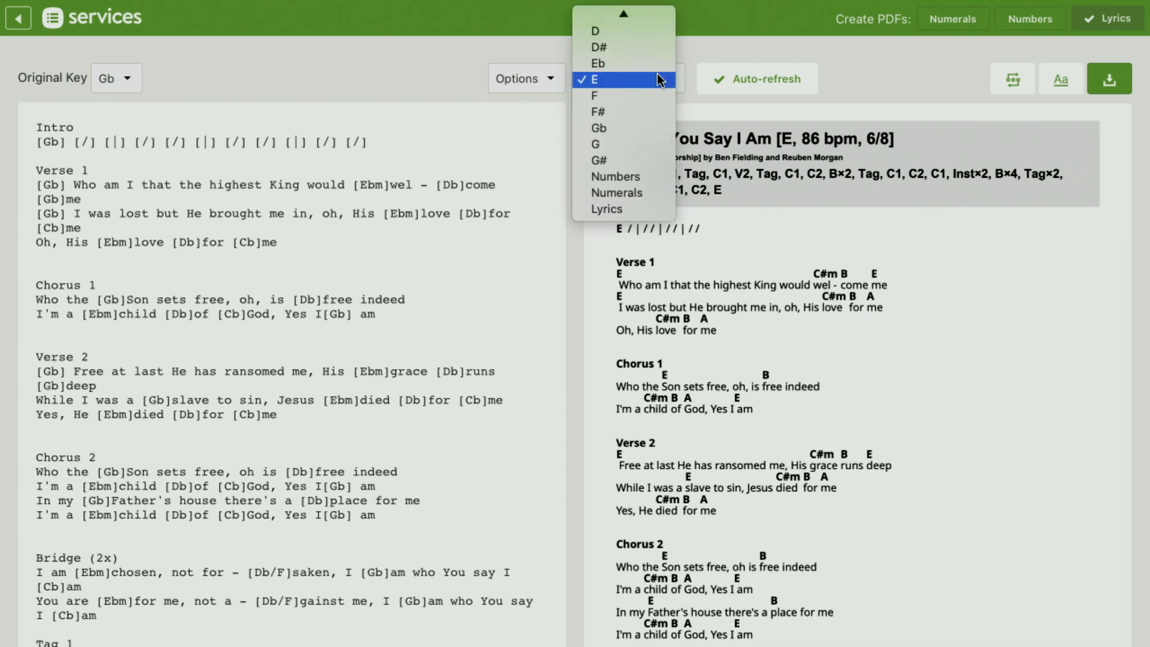
pyautogui.click(644, 175)
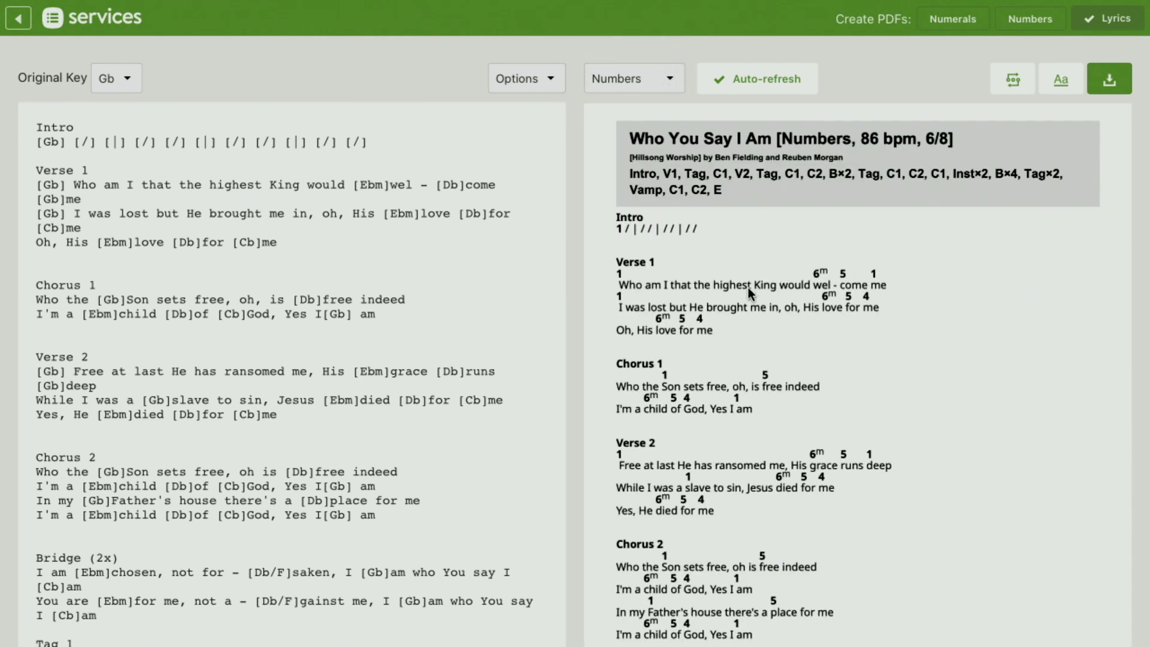
pyautogui.scroll(-2, 747, 286)
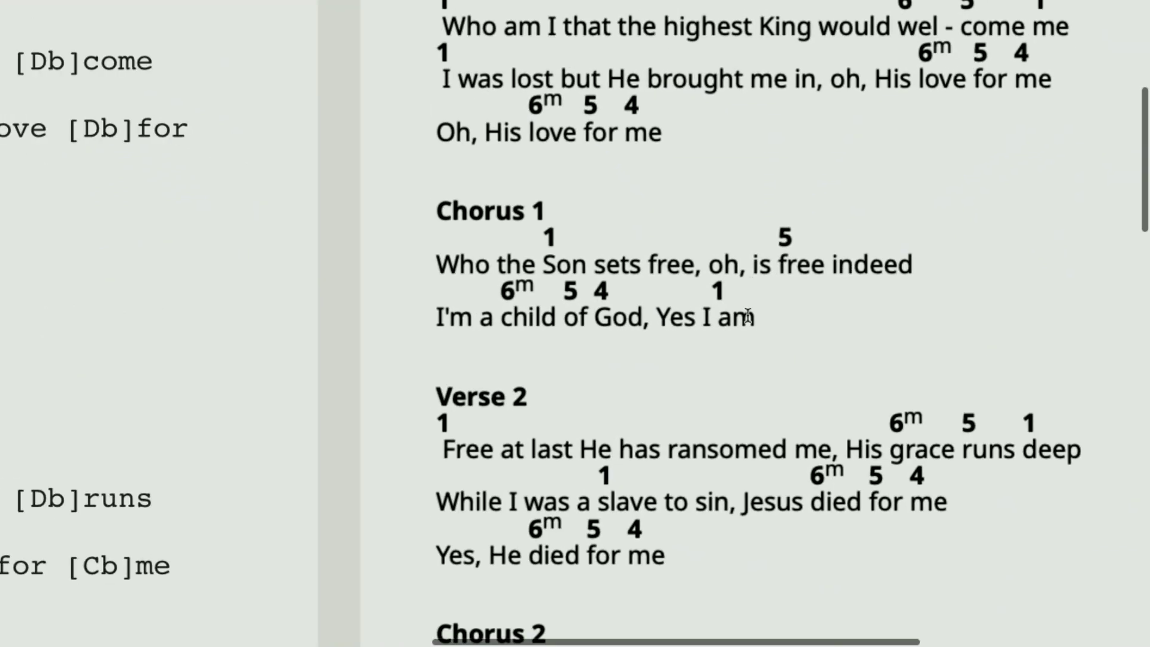
# Step: Compare the Numbers chart preview with the bracketed chord notation of Verse 1 and Chorus 1 in the lyrics editor
pyautogui.scroll(3, 749, 294)
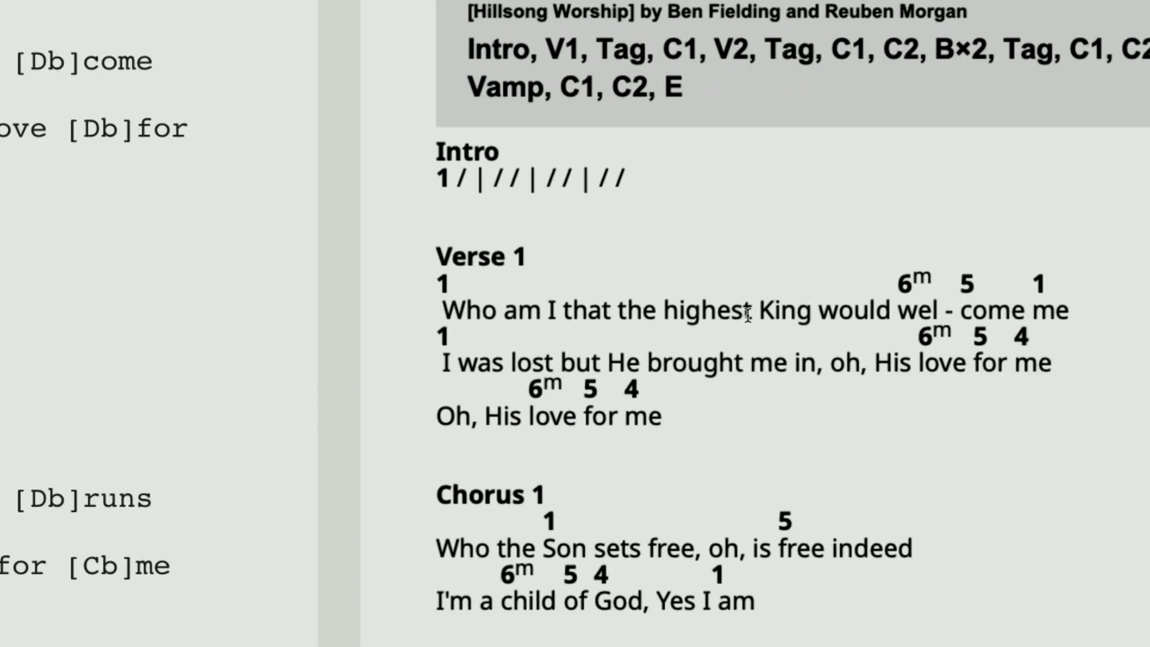
pyautogui.scroll(-1, 747, 314)
pyautogui.scroll(2, 688, 286)
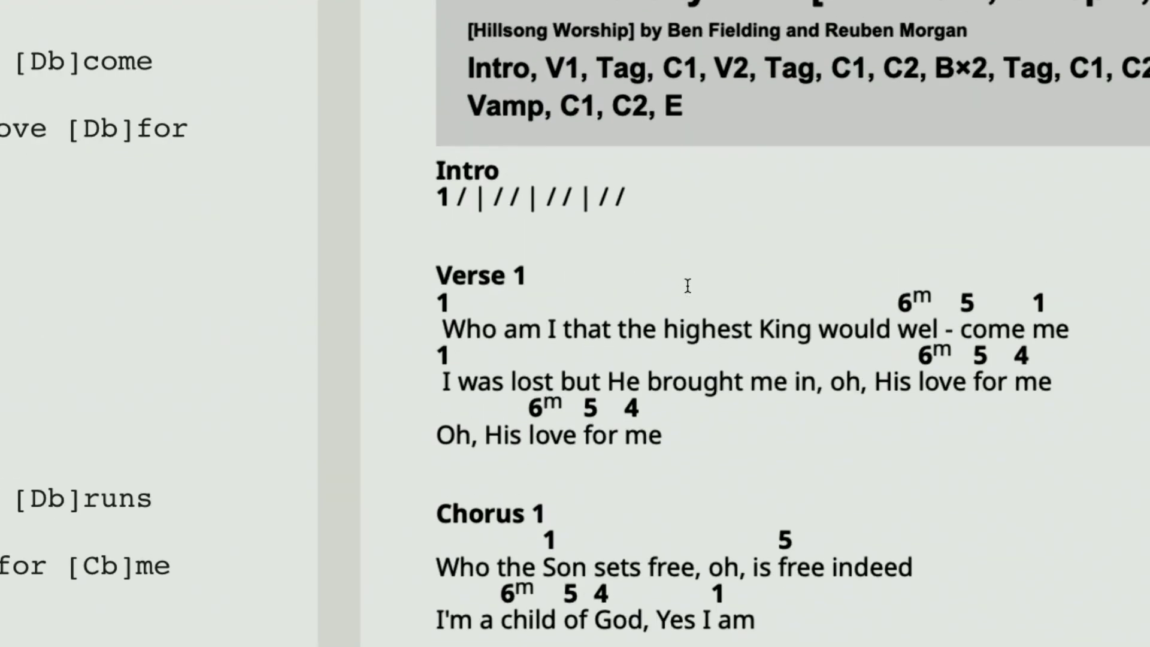
pyautogui.scroll(-1, 688, 285)
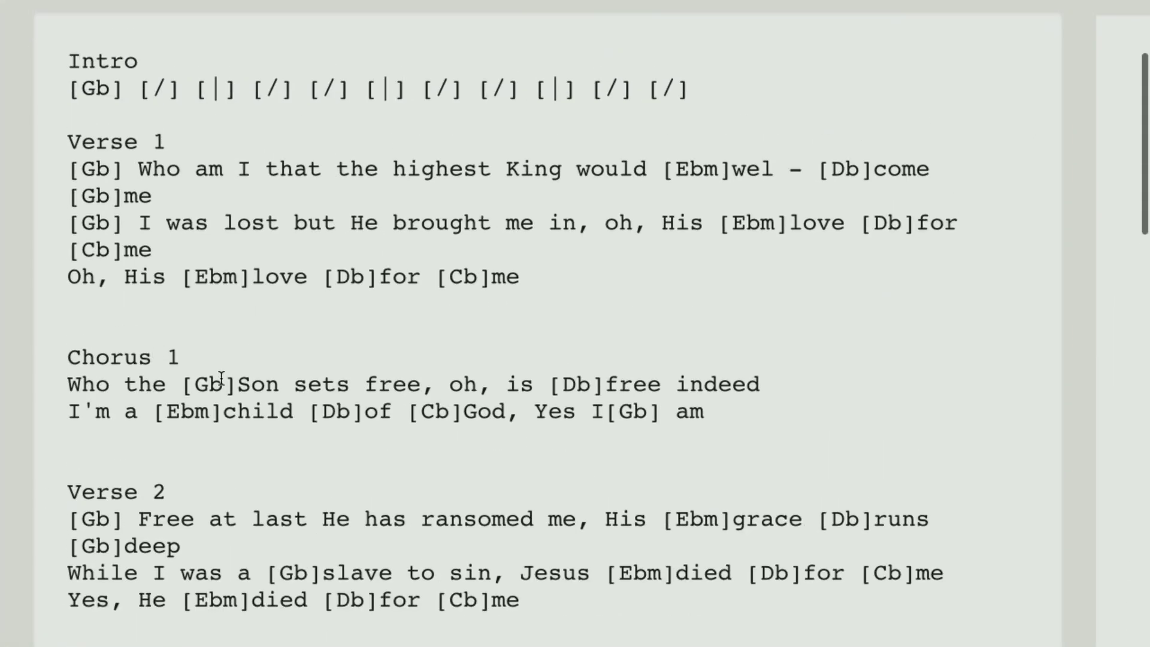
pyautogui.click(196, 384)
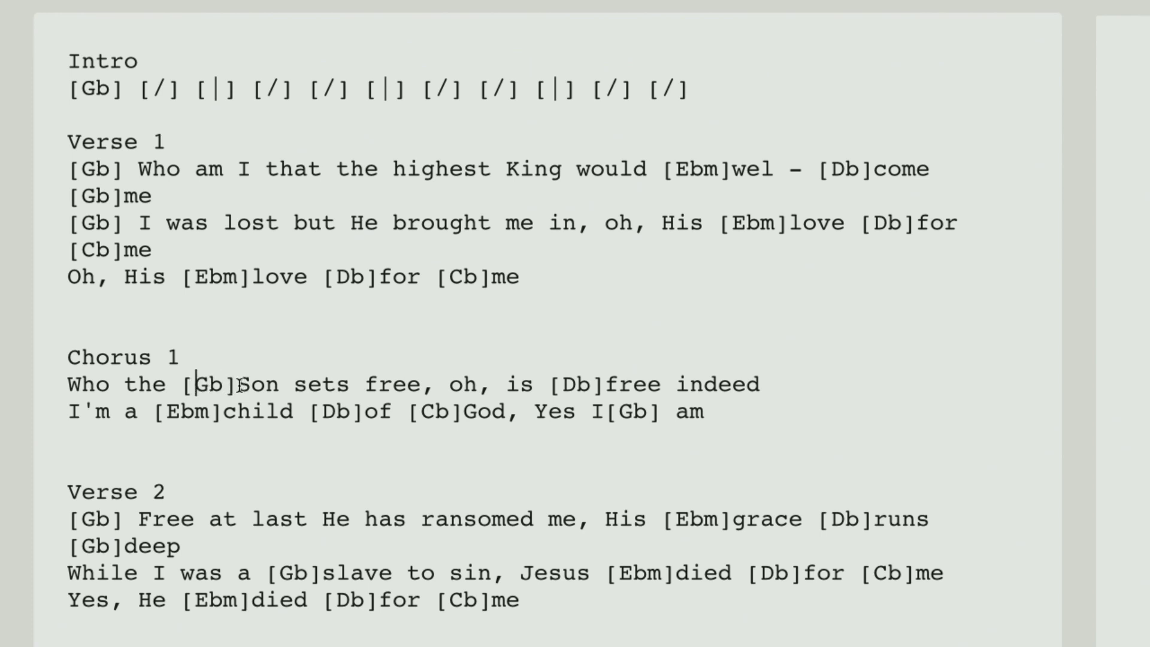
pyautogui.scroll(2, 359, 369)
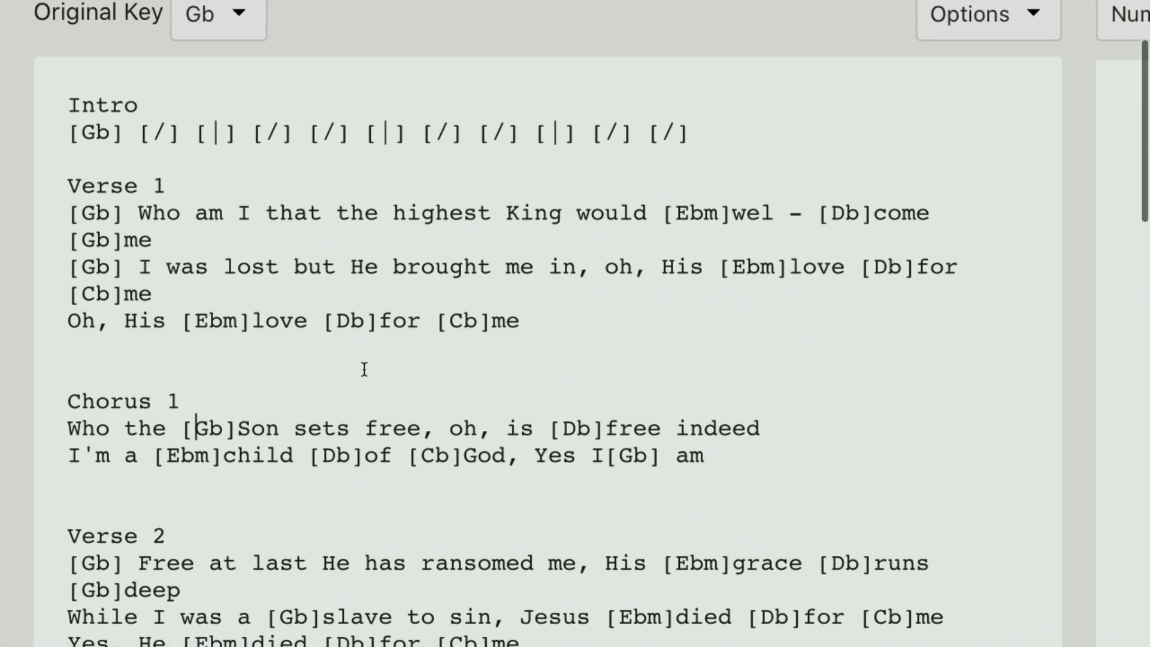
pyautogui.hscroll(5, 588, 293)
pyautogui.hscroll(2, 585, 296)
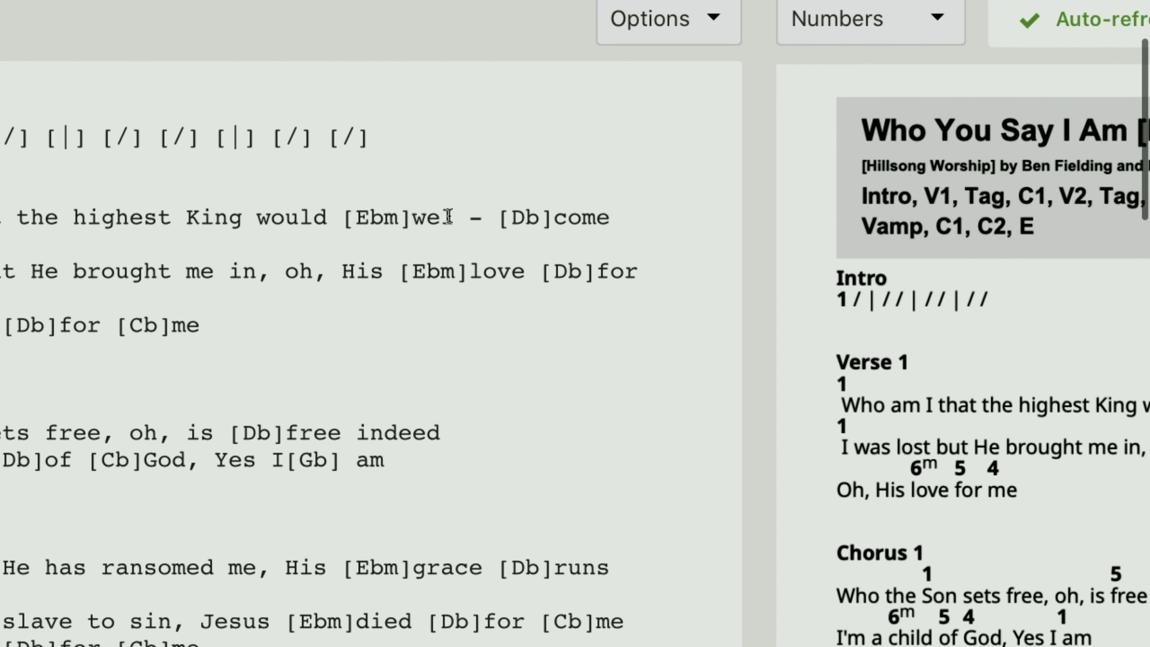
pyautogui.hscroll(10, 590, 218)
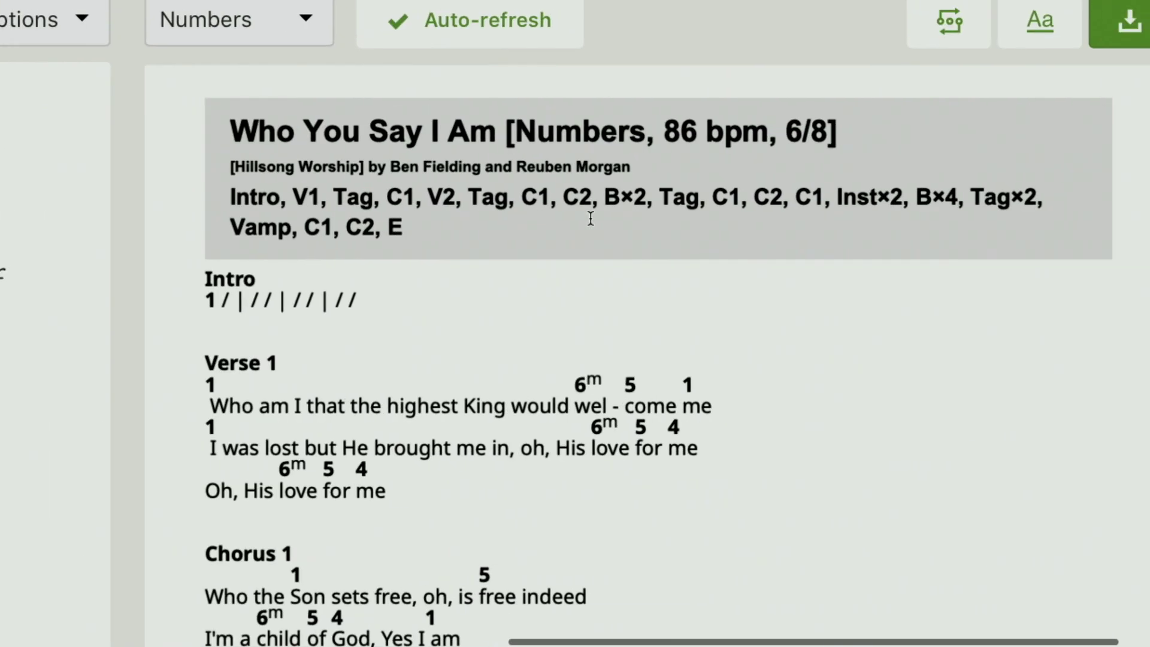
# Step: Switch the chart preview from Numbers back to the key of E and check which codes the lyrics editor can insert
pyautogui.scroll(2, 558, 286)
pyautogui.scroll(1, 456, 211)
pyautogui.click(218, 143)
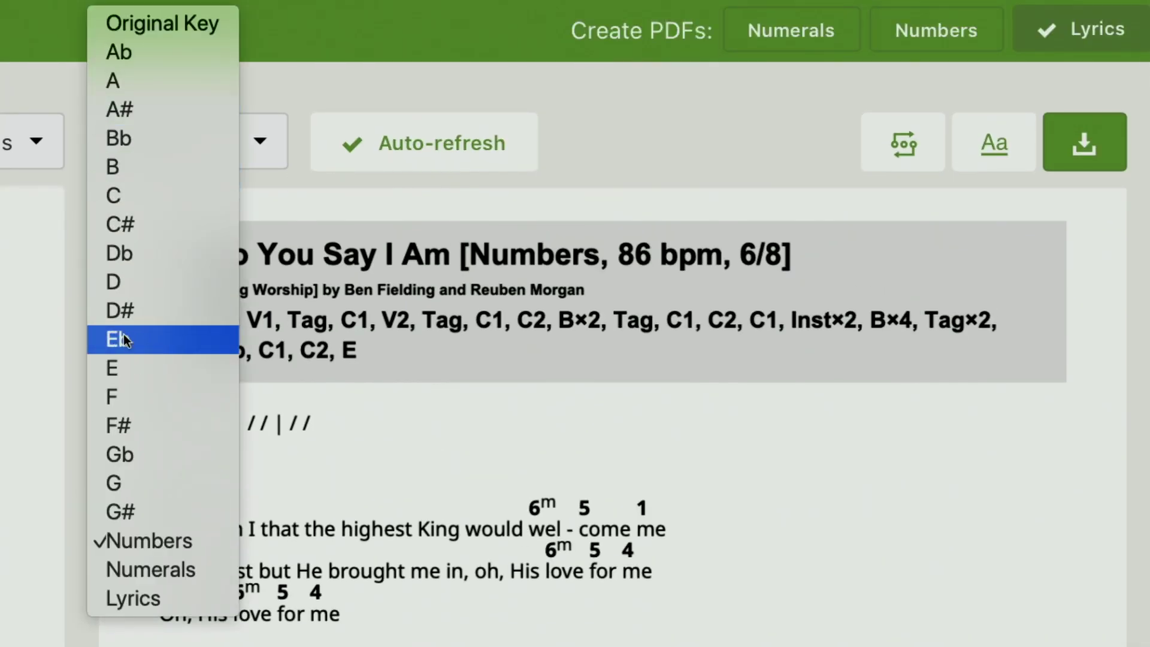
pyautogui.click(123, 362)
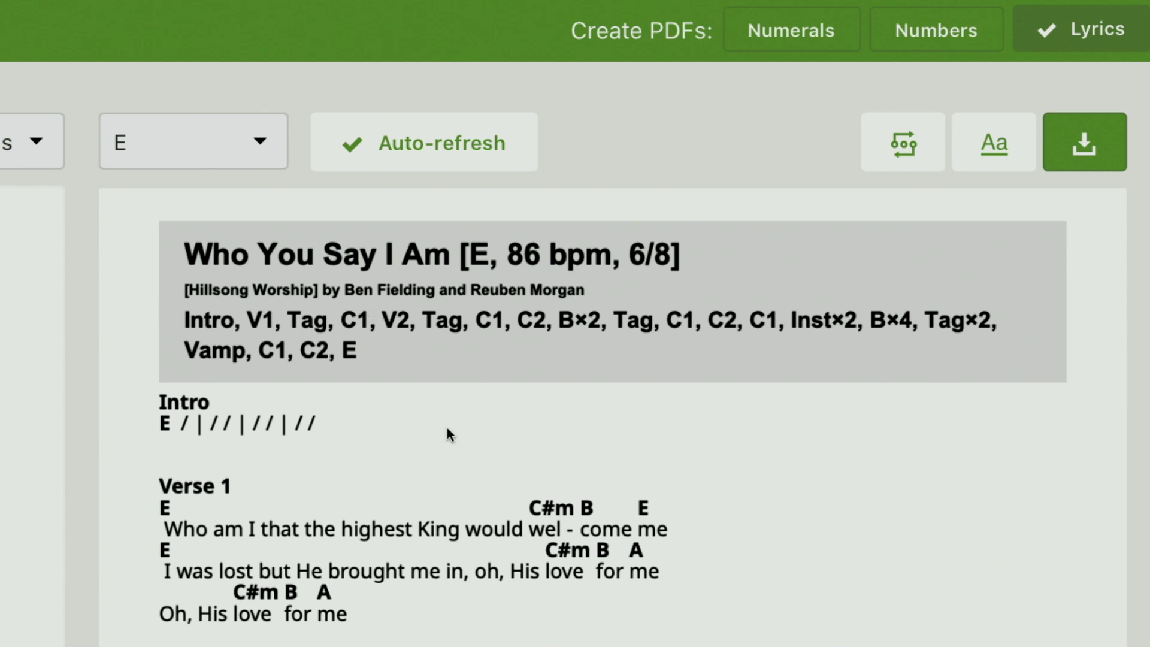
pyautogui.scroll(-5, 449, 433)
pyautogui.scroll(3, 449, 433)
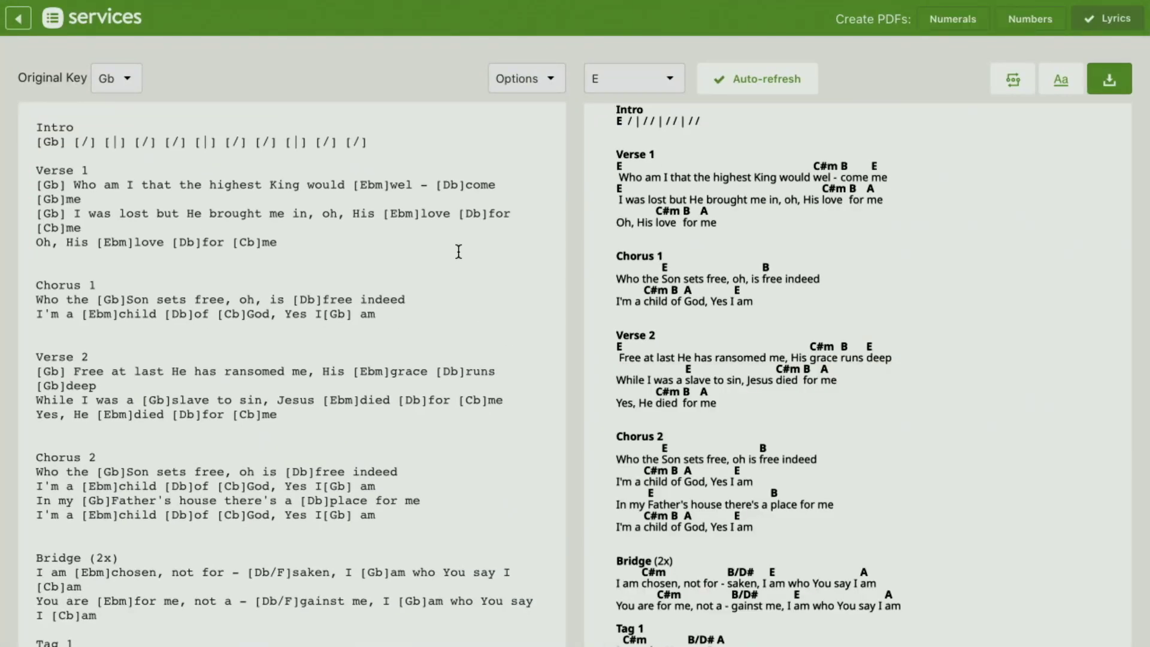
pyautogui.click(514, 79)
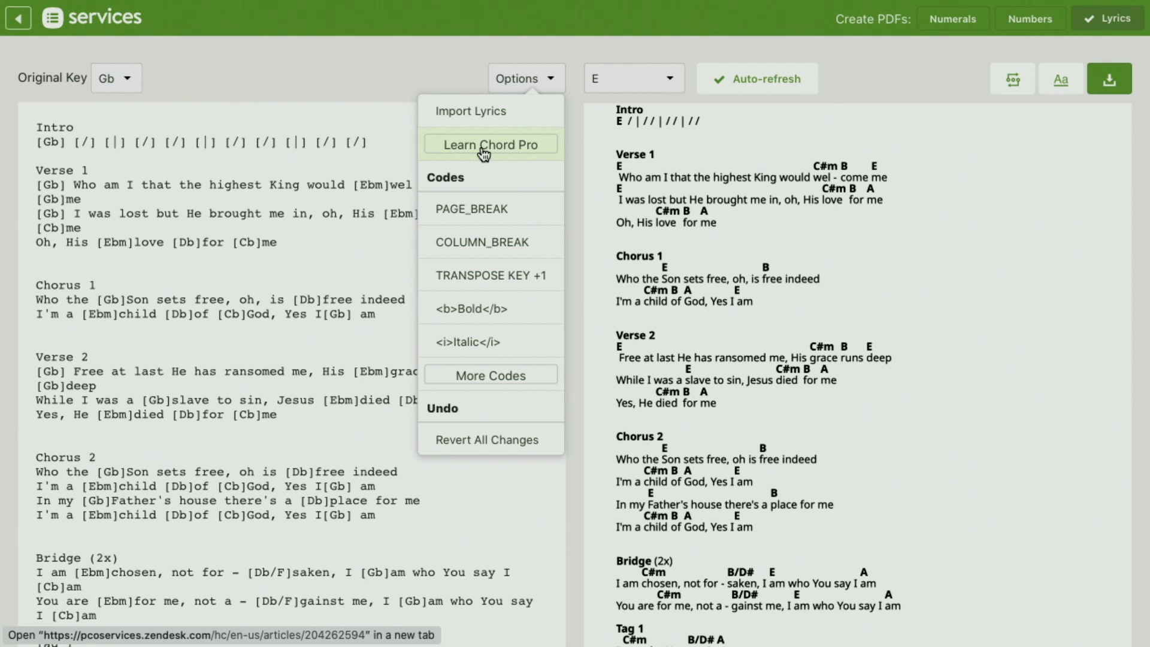
pyautogui.click(341, 58)
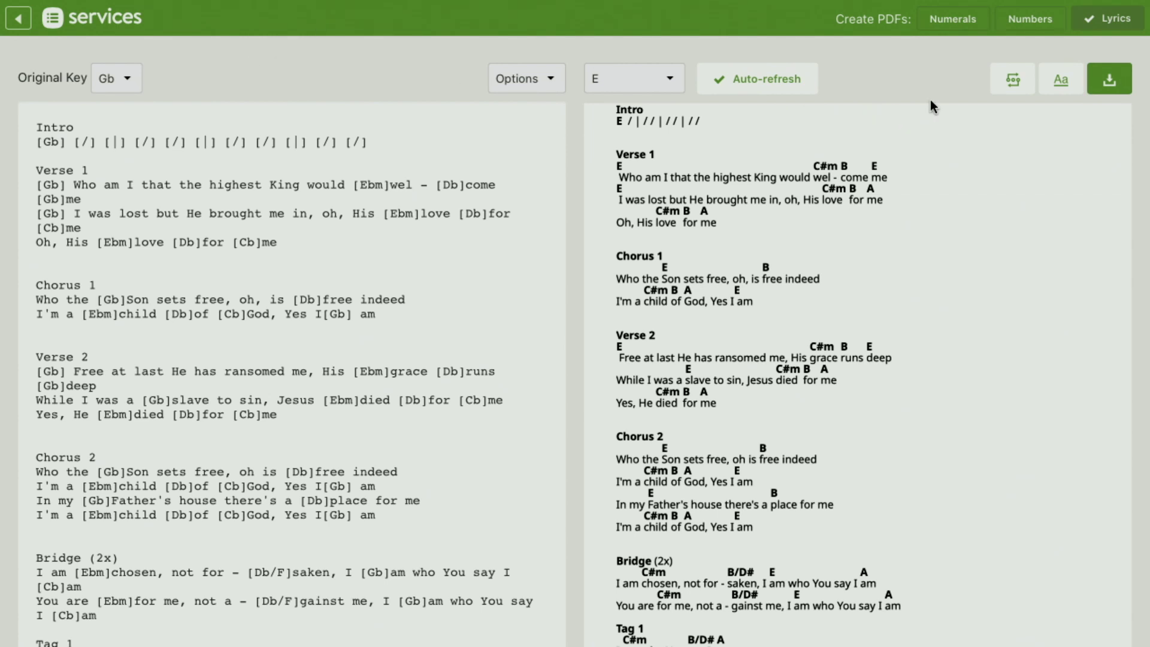
# Step: Try font size 16 on the chord chart, restore the default size of 12, and close the page settings
pyautogui.click(1063, 84)
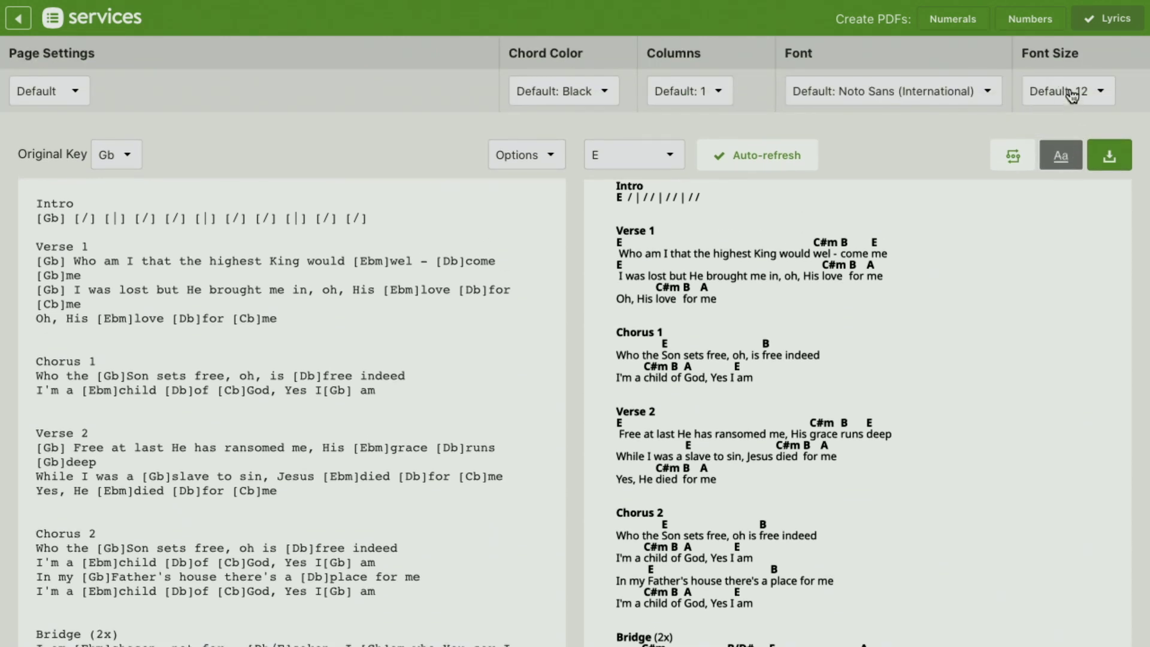
pyautogui.click(1071, 93)
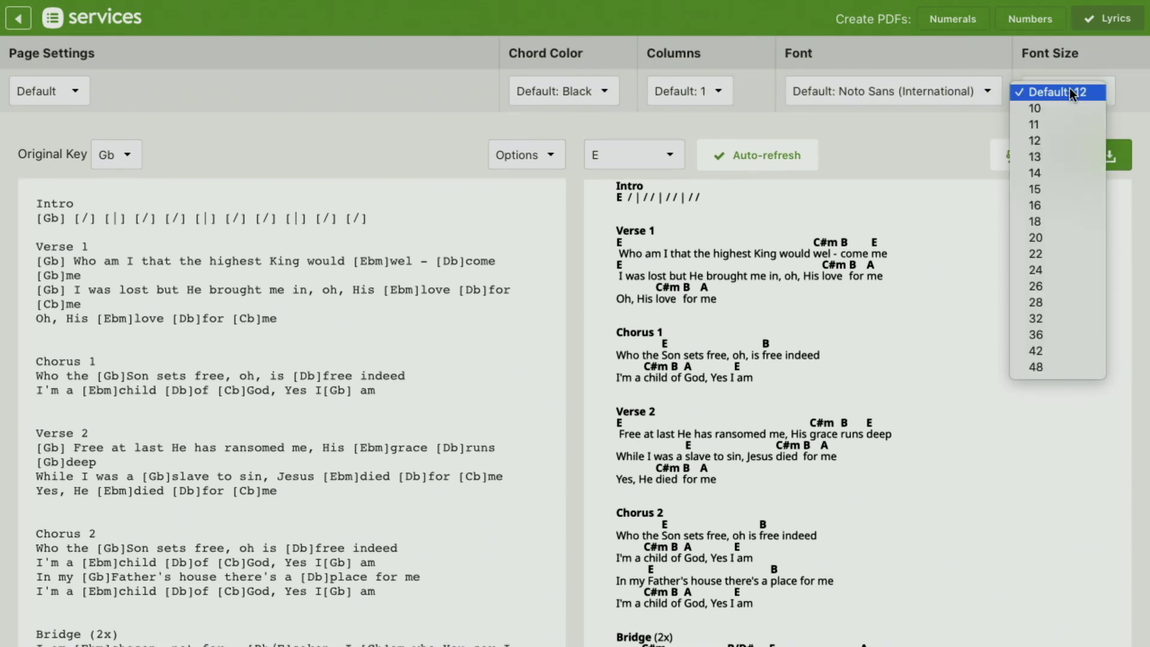
pyautogui.click(1045, 206)
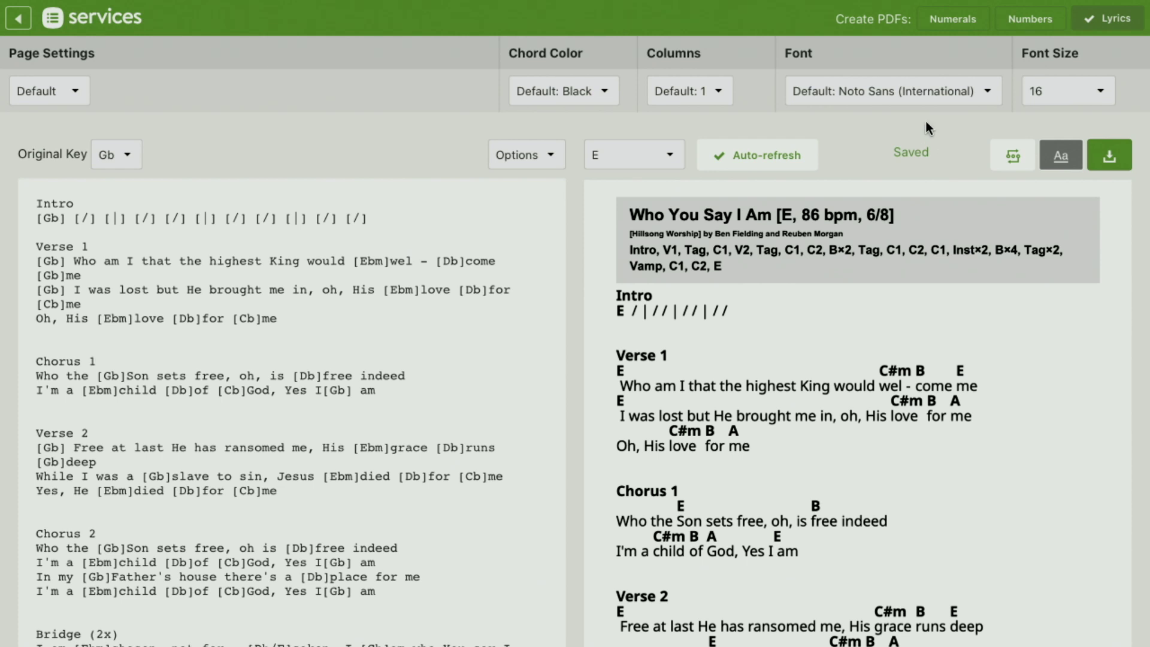
pyautogui.click(1066, 93)
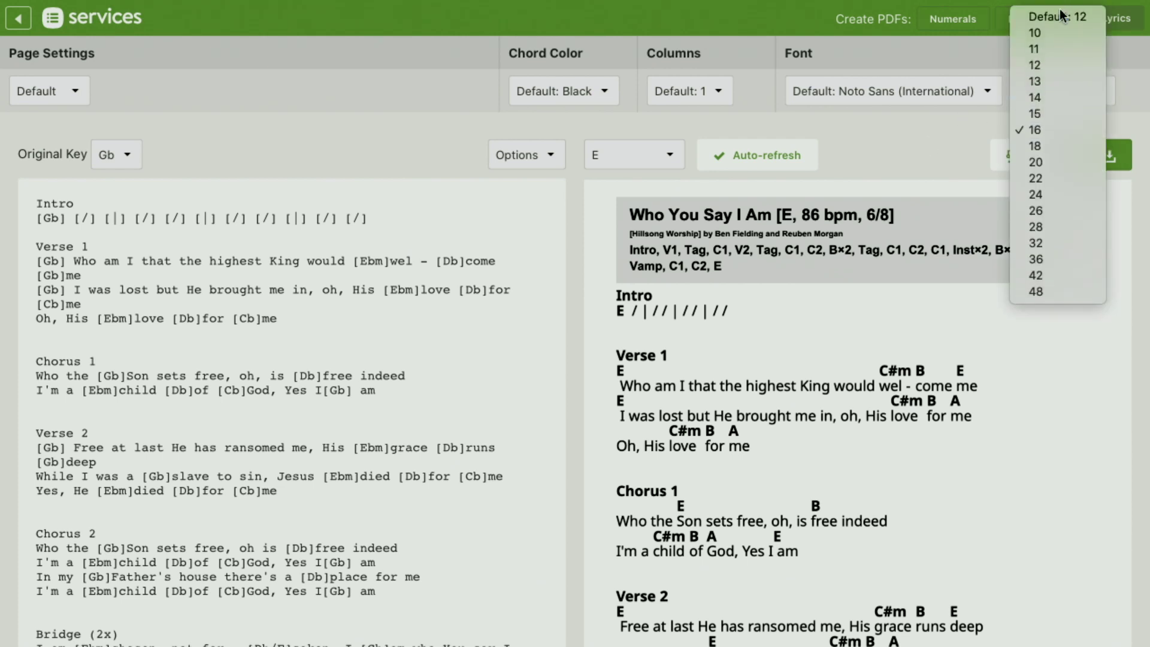
pyautogui.click(1056, 18)
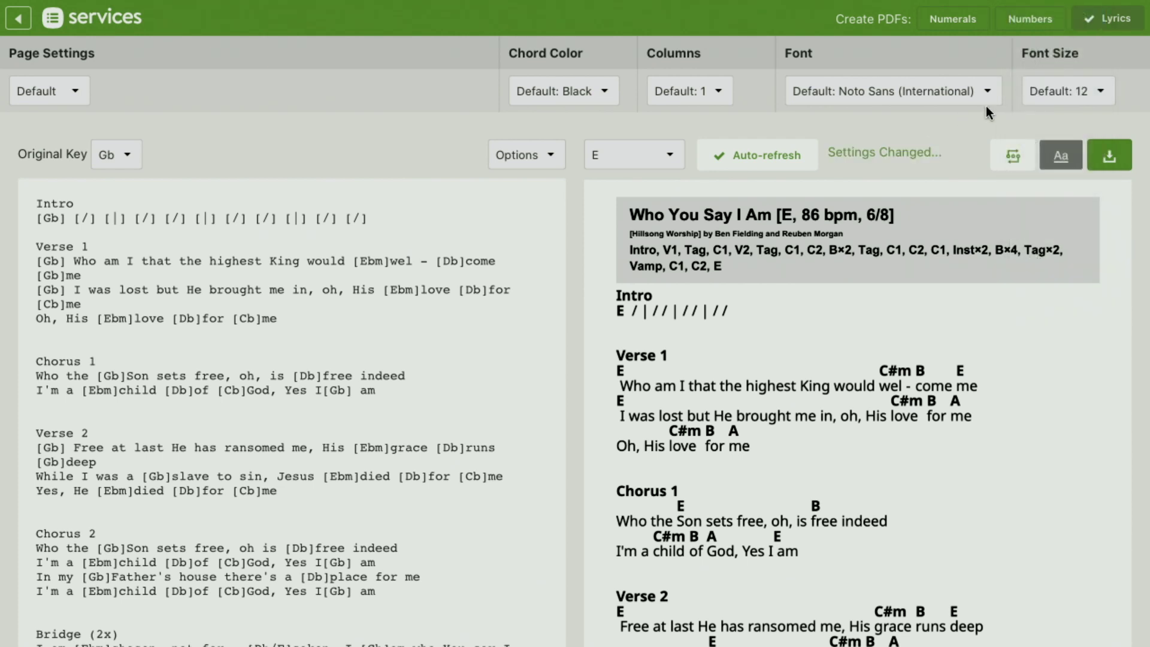
pyautogui.click(1060, 159)
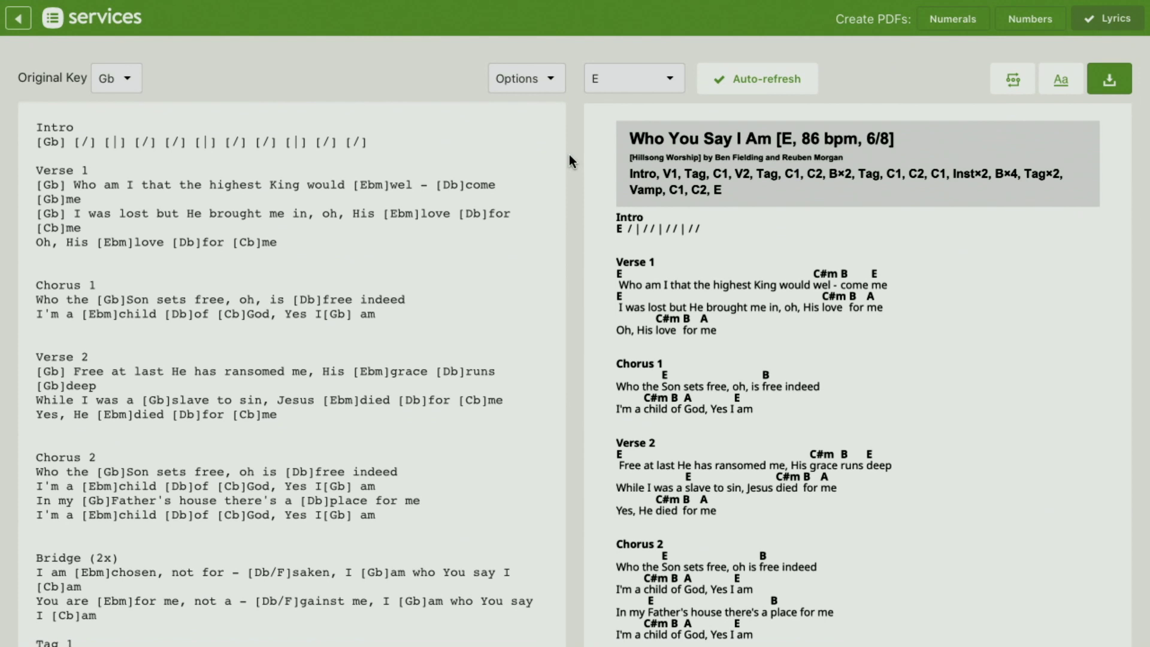
# Step: Return to the song's Hillsong Worship arrangement and review its files and the song's list of arrangements
pyautogui.click(20, 24)
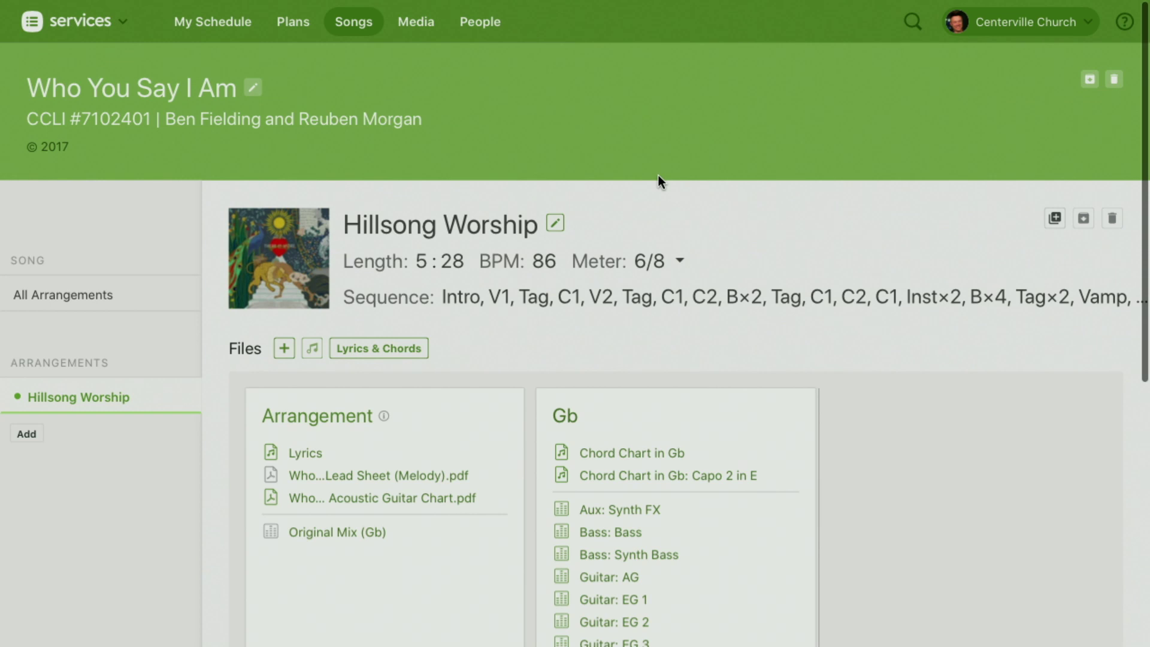
pyautogui.scroll(-3, 659, 180)
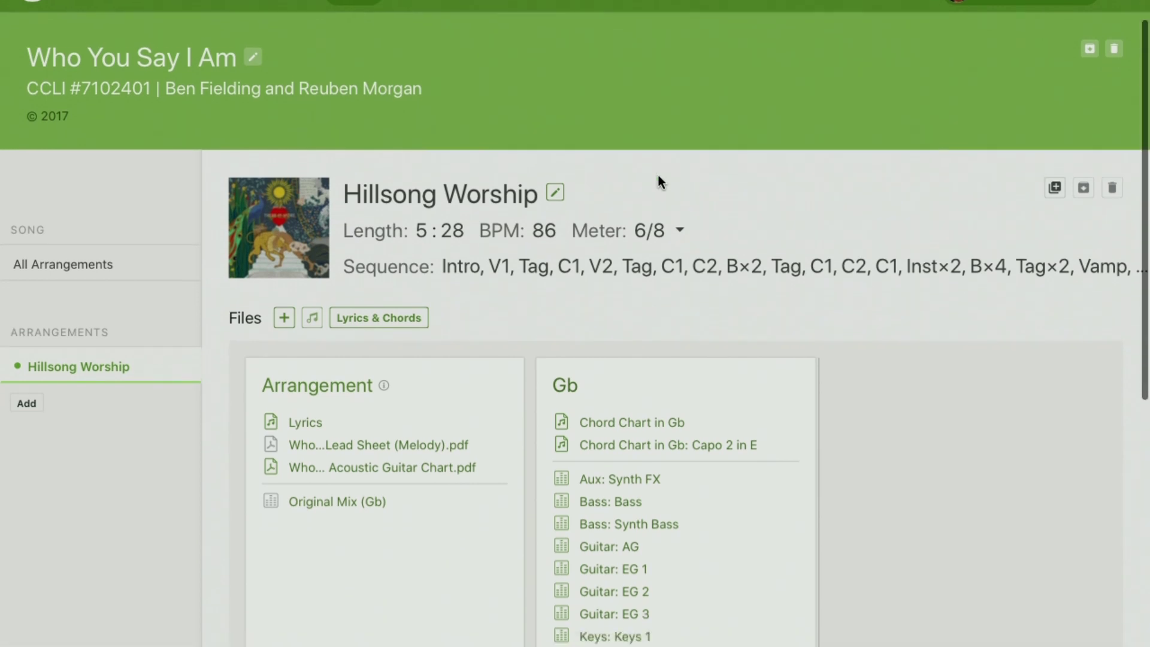
pyautogui.scroll(-1, 658, 175)
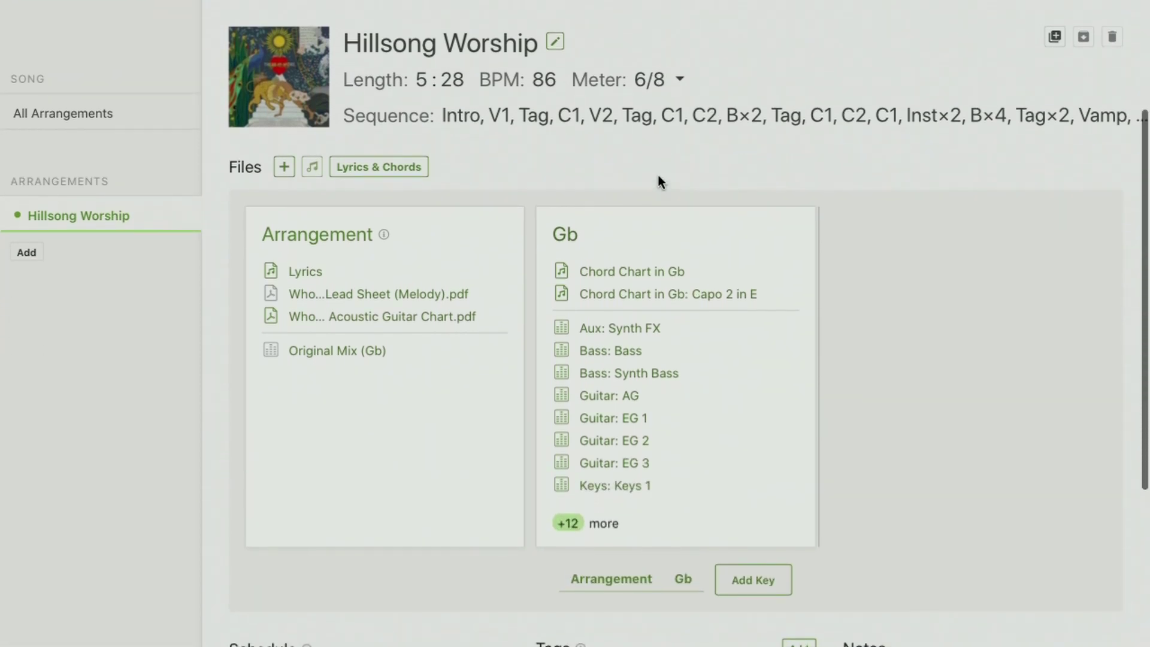
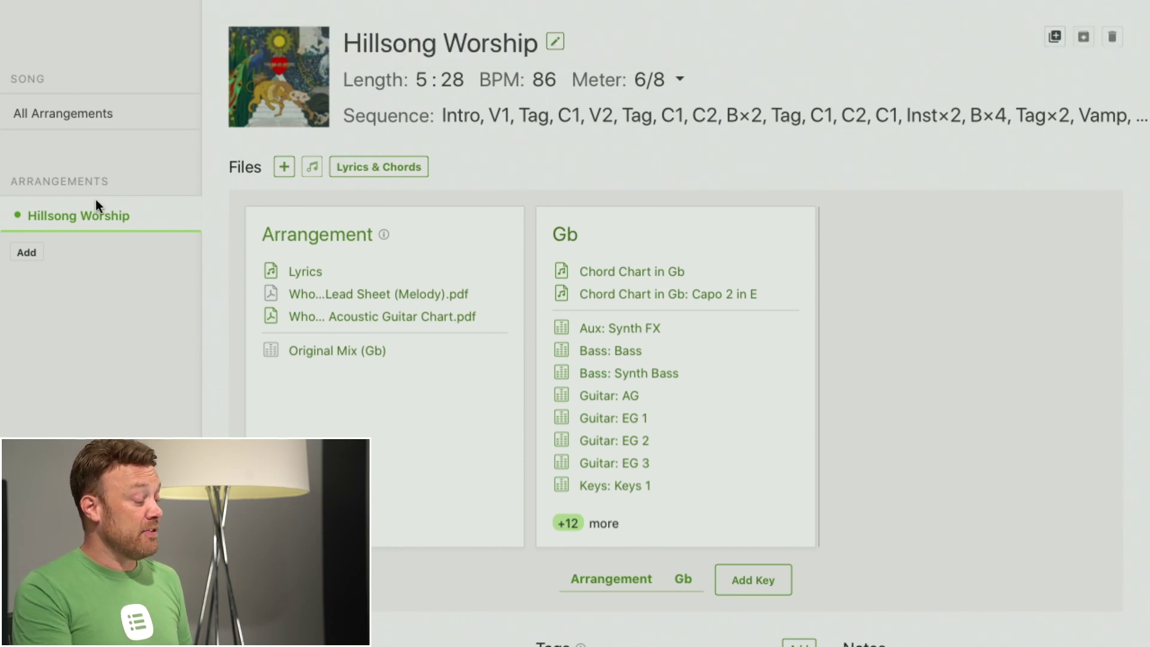
pyautogui.moveTo(10, 179); pyautogui.dragTo(120, 177)
pyautogui.click(112, 180)
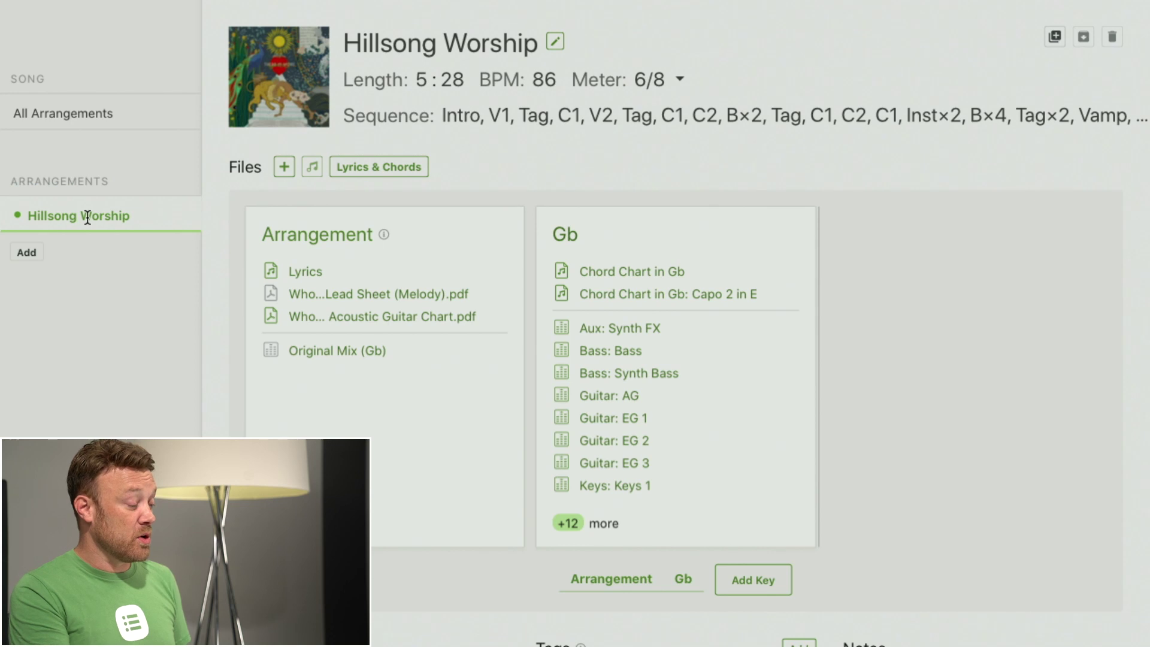
# Step: Add an arrangement named Acoustic with Slow speed, Contemporary style and SongSelect lyrics download, without any PraiseCharts selection
pyautogui.scroll(3, 108, 207)
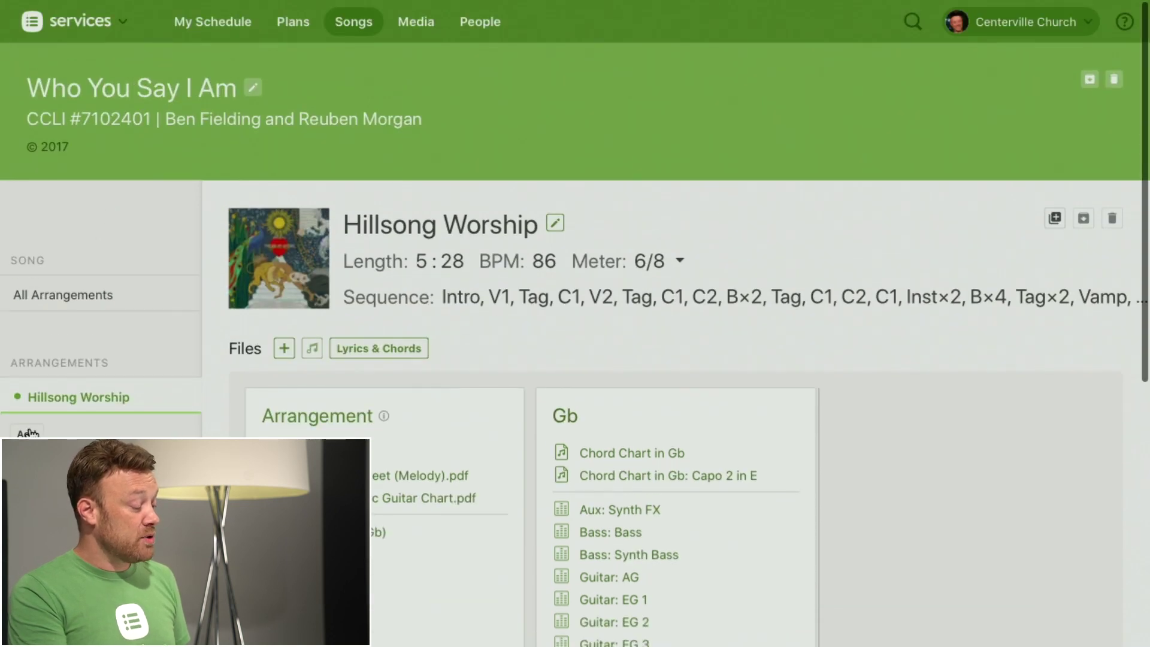
pyautogui.click(27, 433)
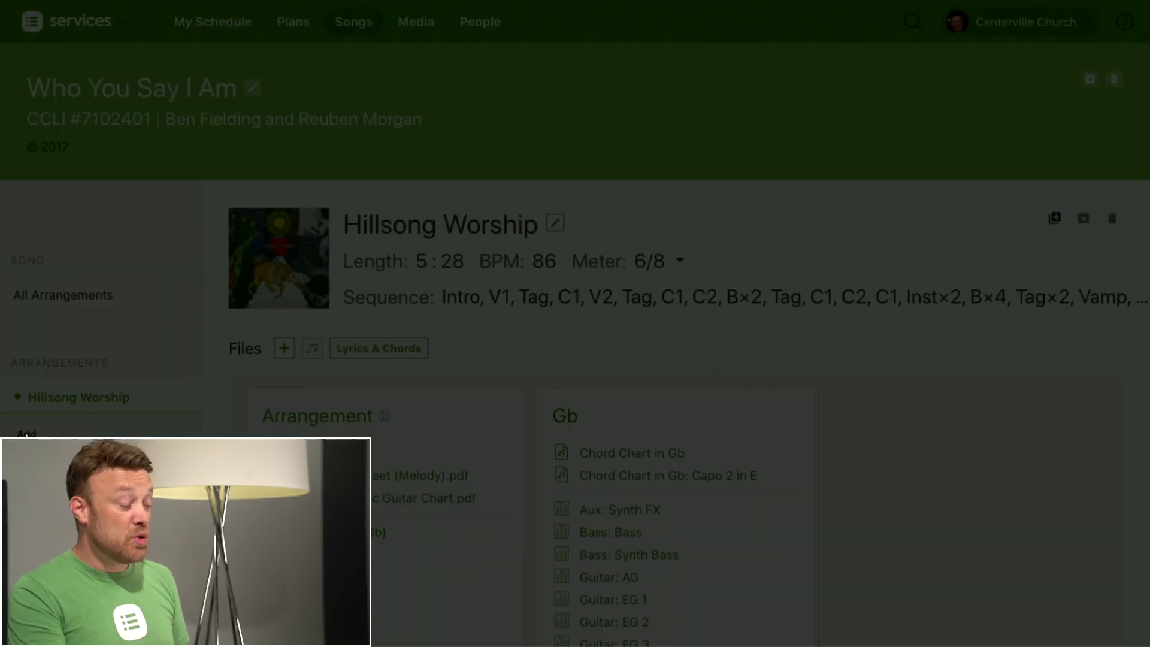
pyautogui.write('Ac')
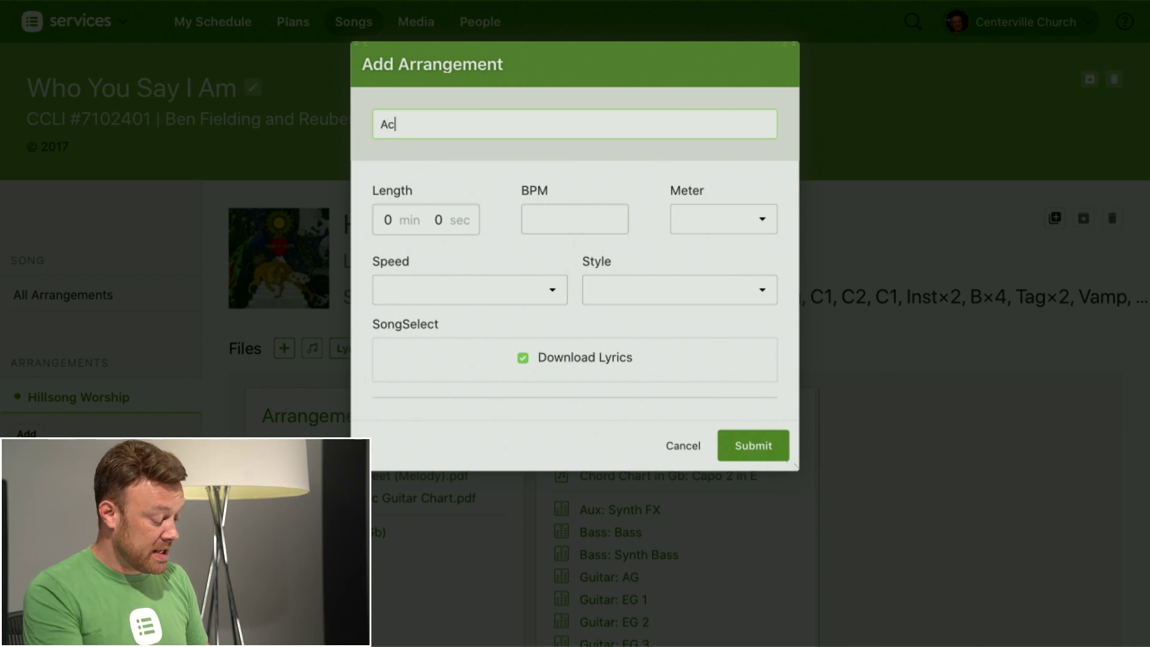
pyautogui.write('oustic')
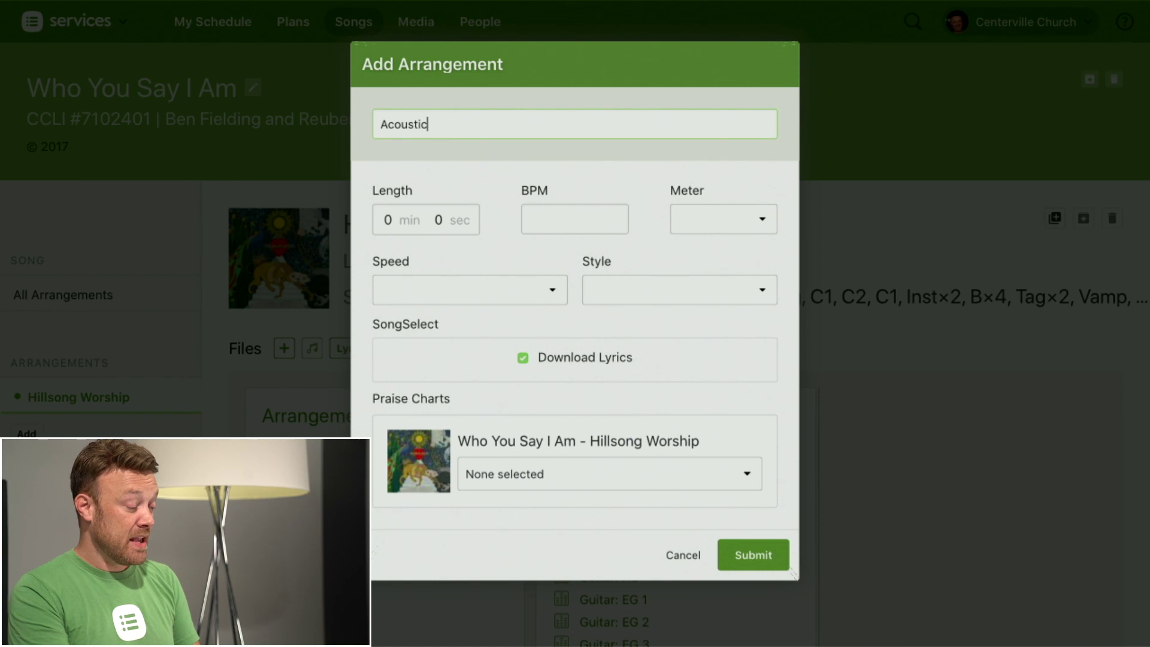
pyautogui.click(545, 293)
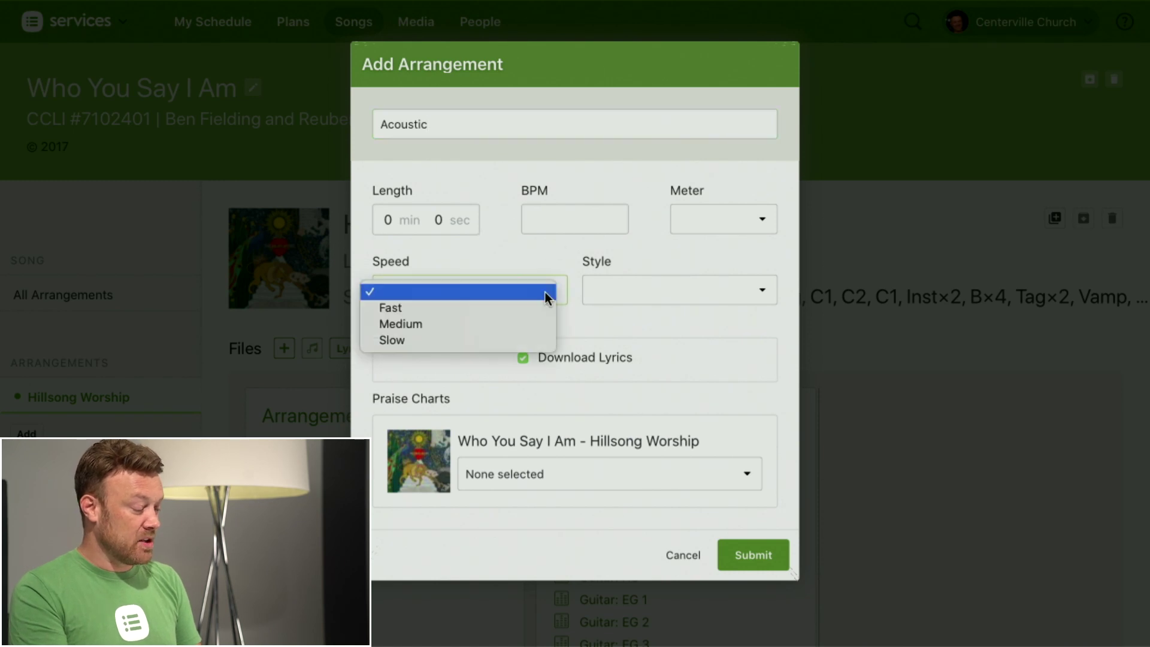
pyautogui.click(452, 340)
pyautogui.click(641, 286)
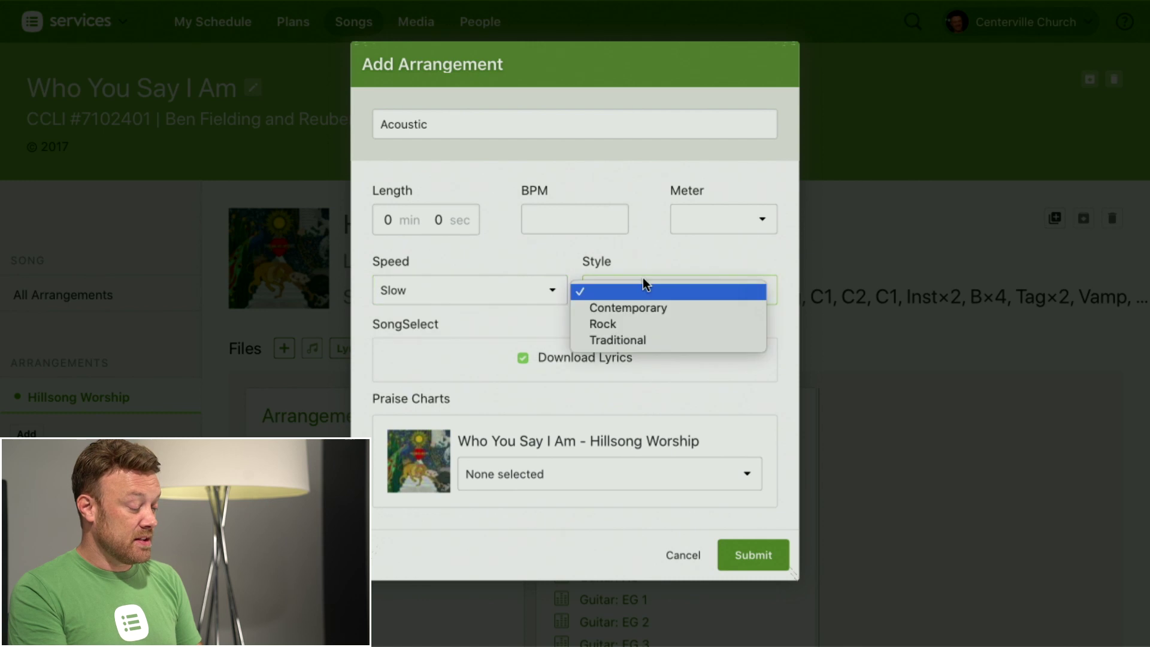
pyautogui.click(624, 309)
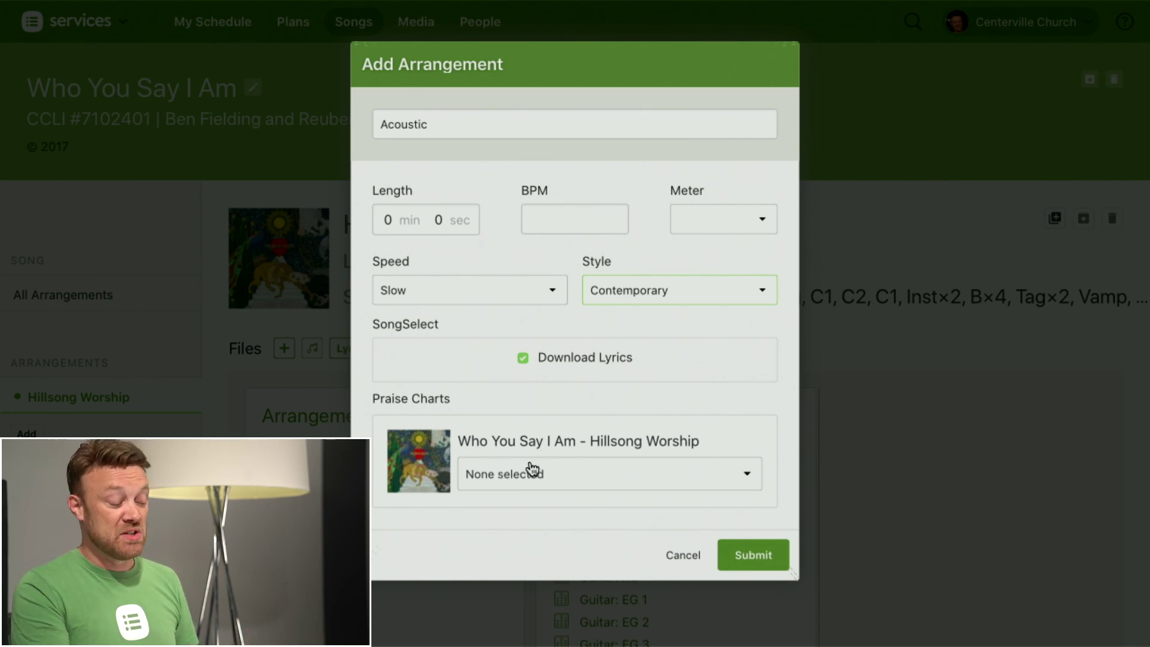
pyautogui.click(752, 554)
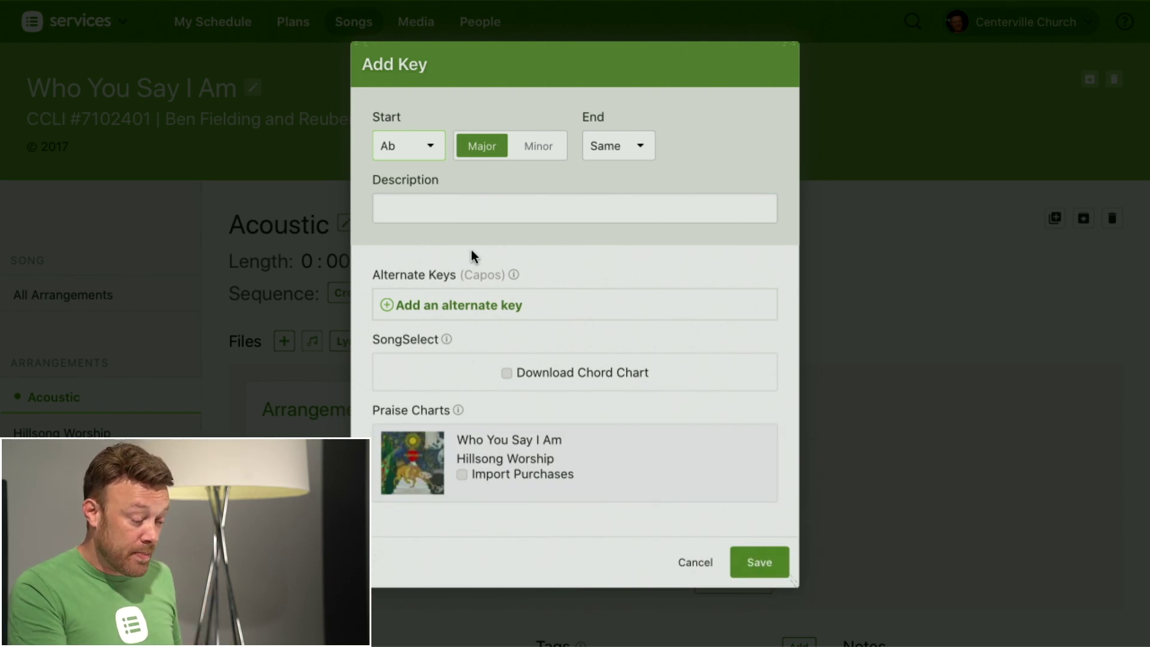
# Step: Add the key of D major to the Acoustic arrangement, described as Male, with the SongSelect chord chart download
pyautogui.click(419, 144)
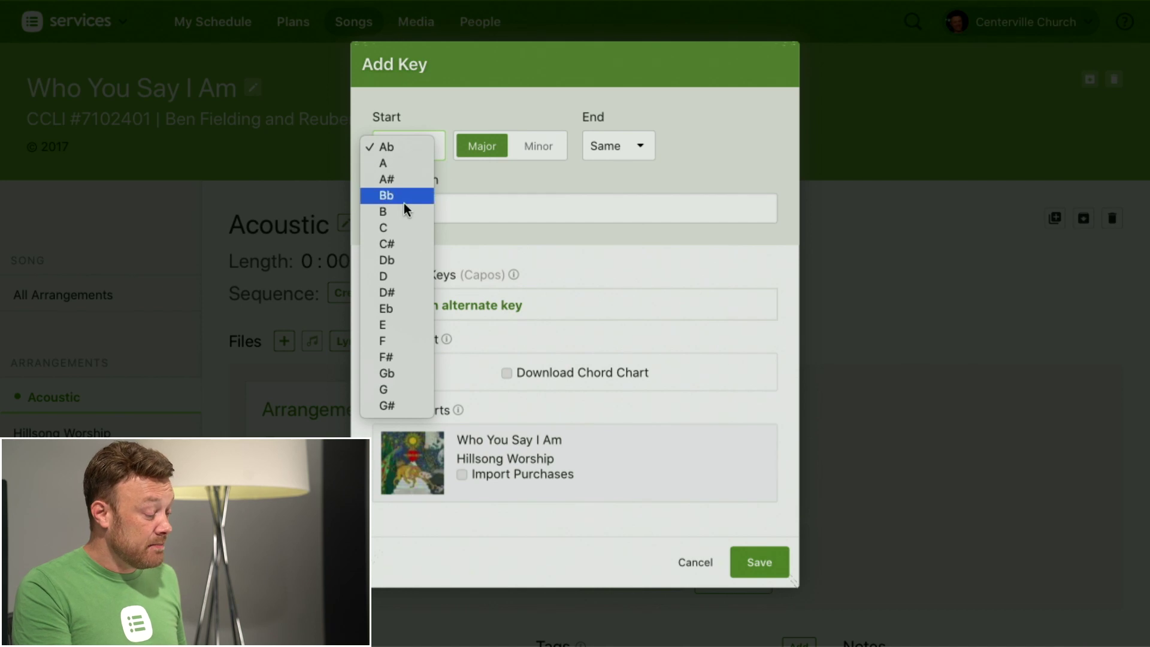
pyautogui.click(394, 278)
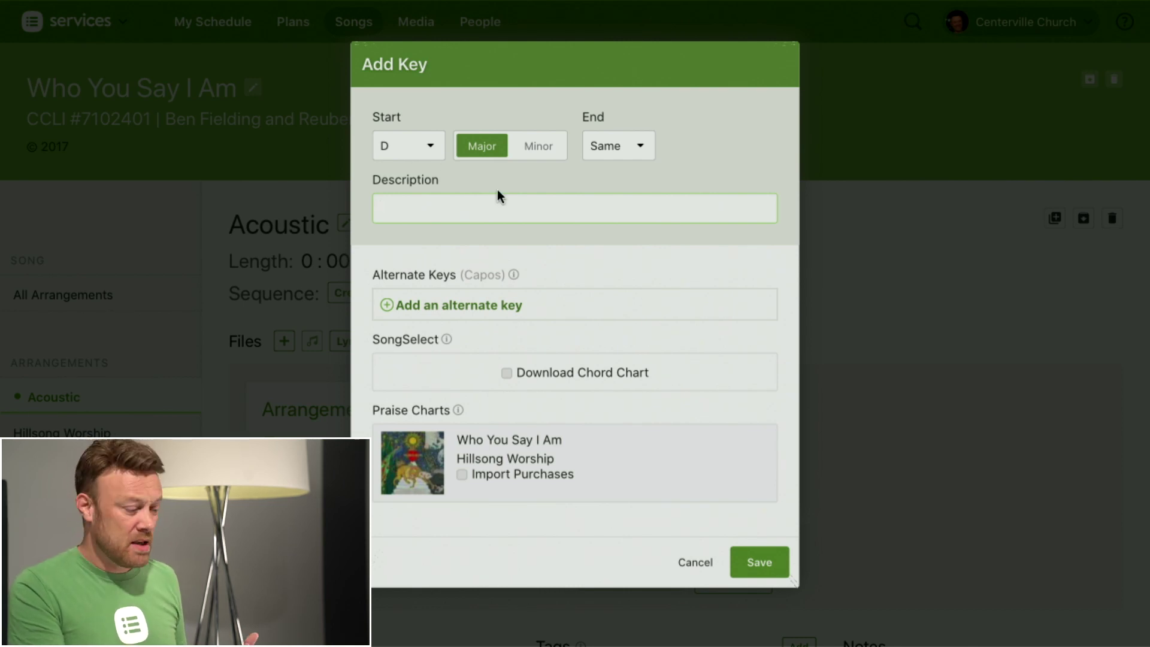
pyautogui.write('Male')
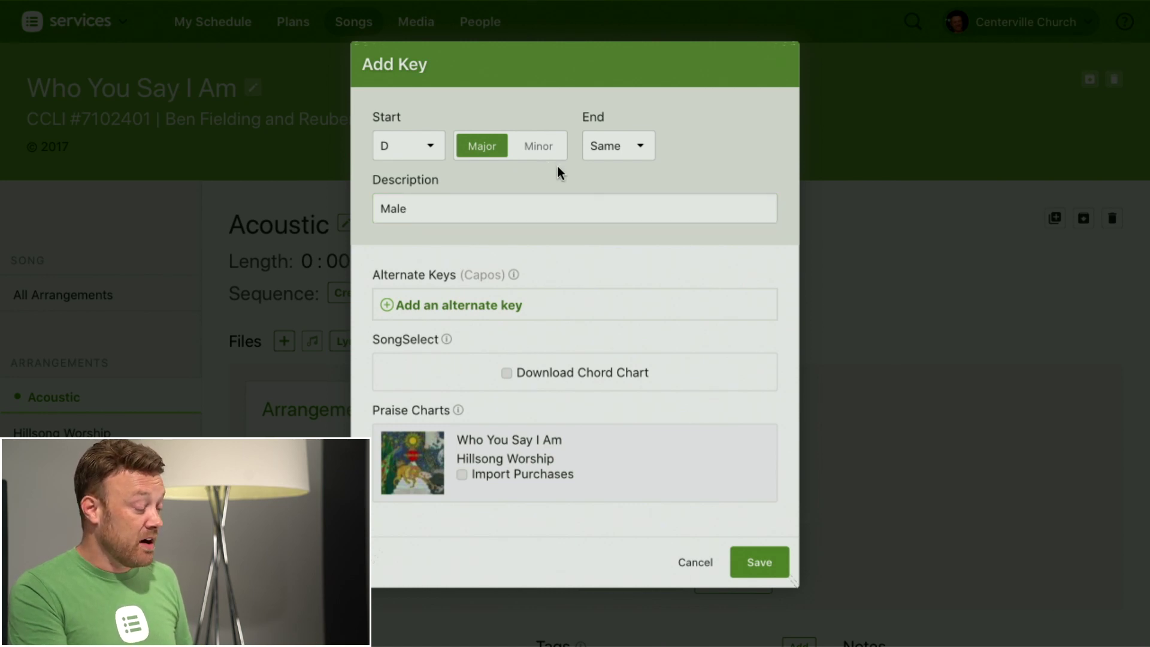
pyautogui.click(507, 375)
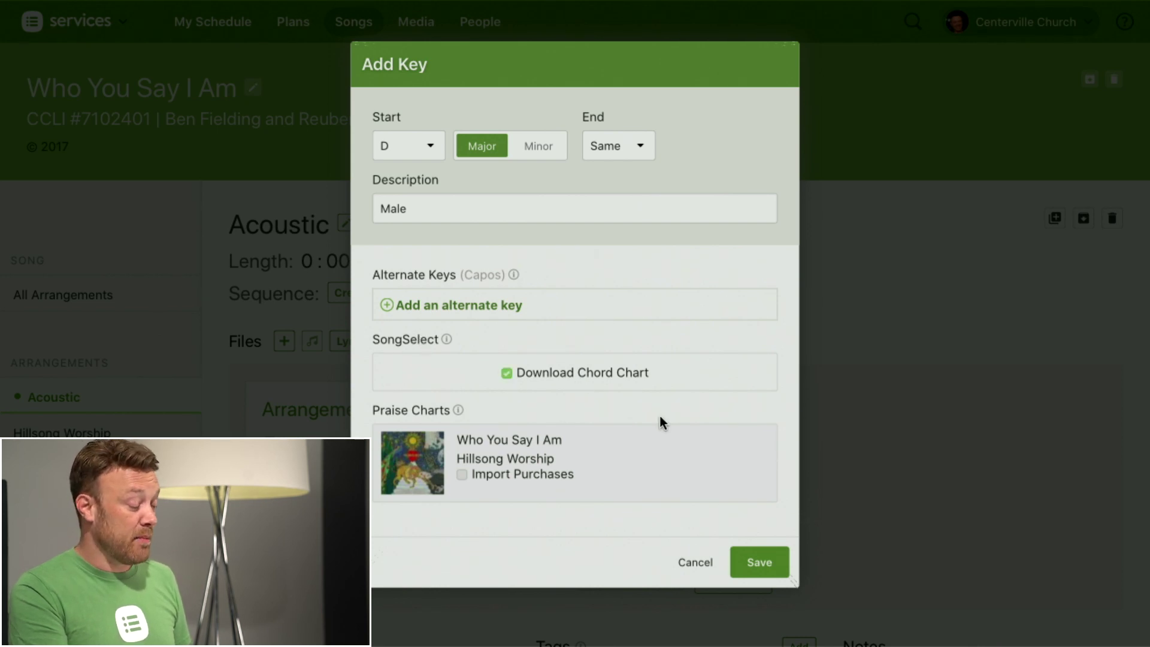
pyautogui.click(752, 562)
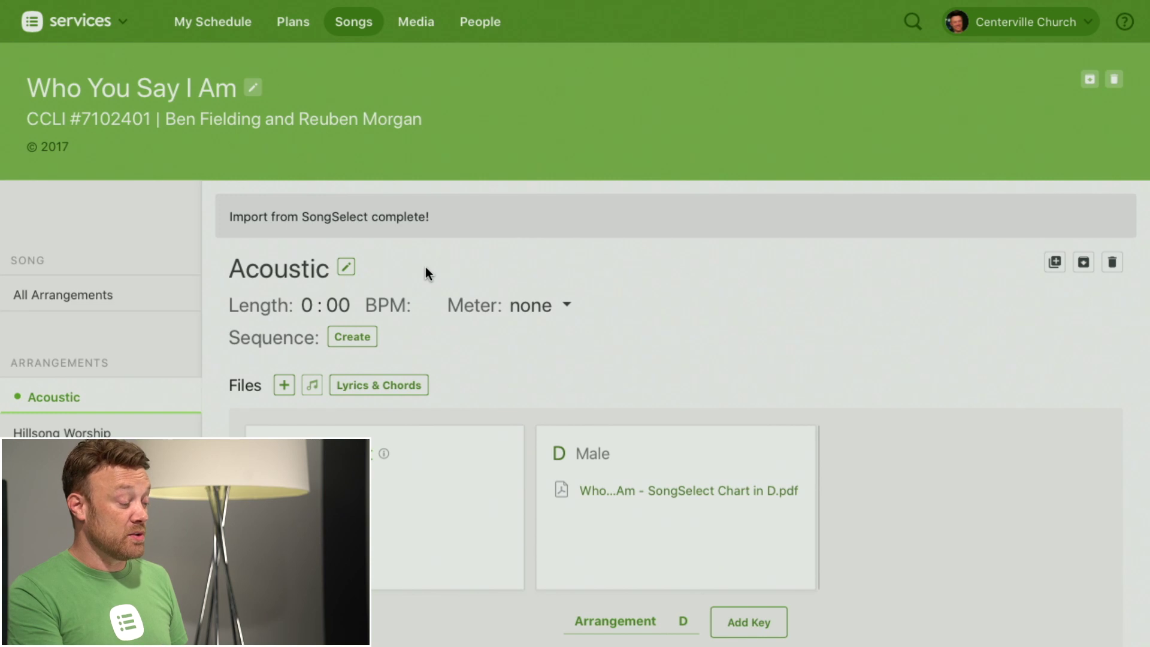
pyautogui.scroll(-3, 425, 267)
pyautogui.moveTo(645, 331)
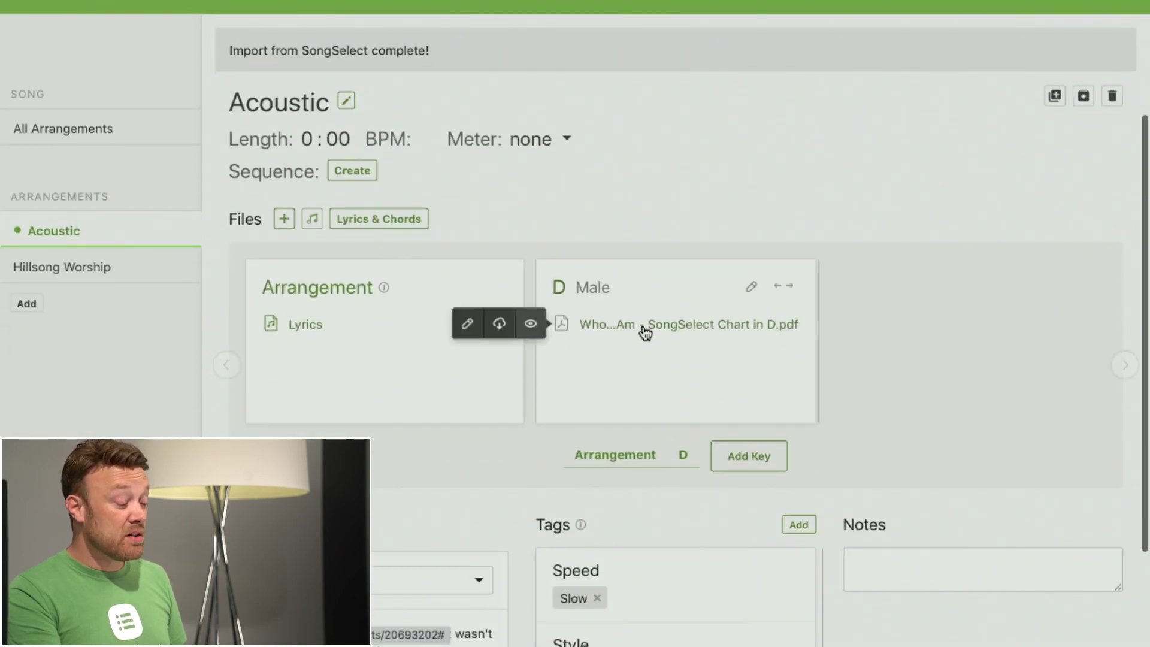
pyautogui.moveTo(314, 329)
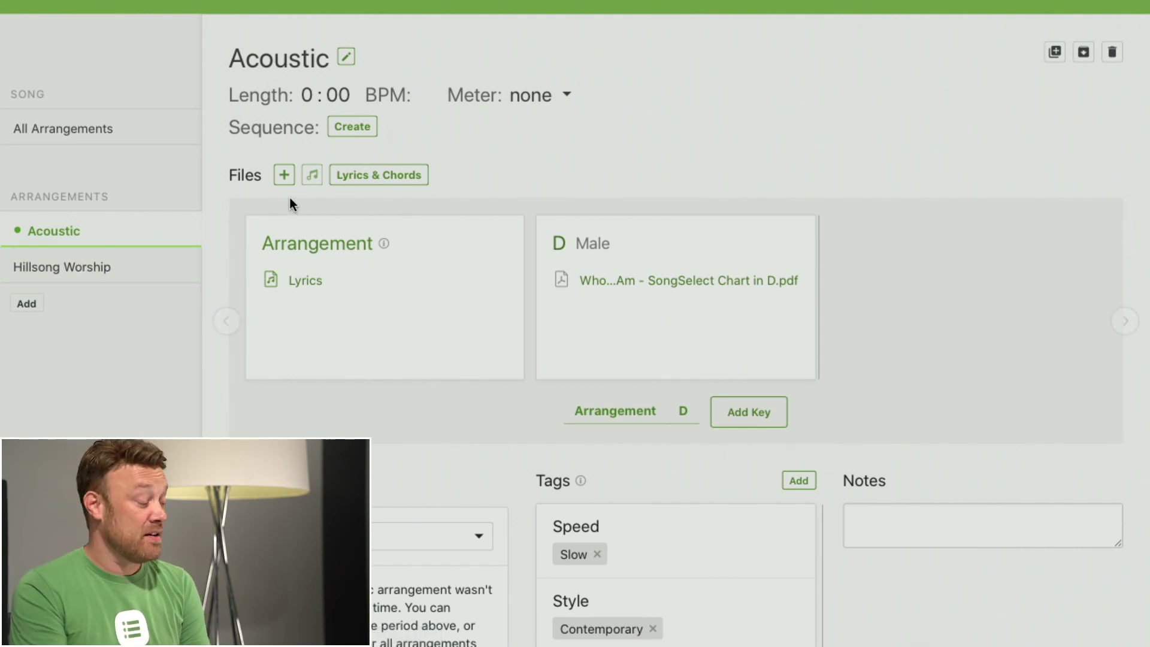
# Step: Attach the YouTube video "Who You Say I Am (Acoustic) - Hillsong Worship" to the Acoustic arrangement's files
pyautogui.scroll(3, 252, 211)
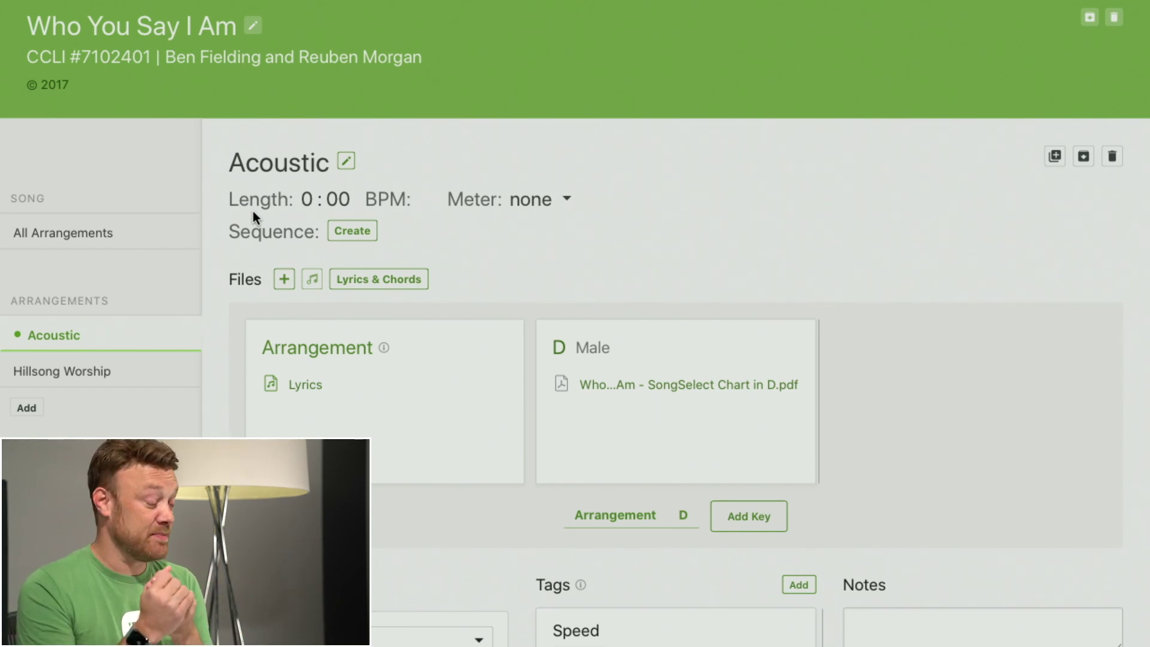
pyautogui.click(286, 289)
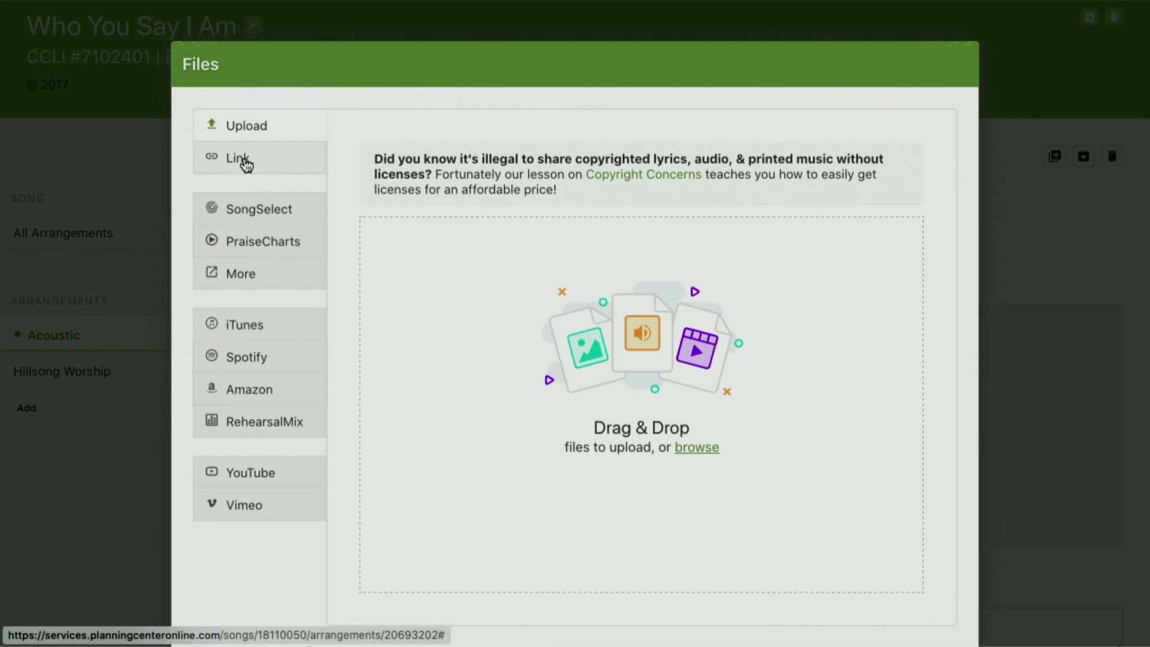
pyautogui.click(244, 162)
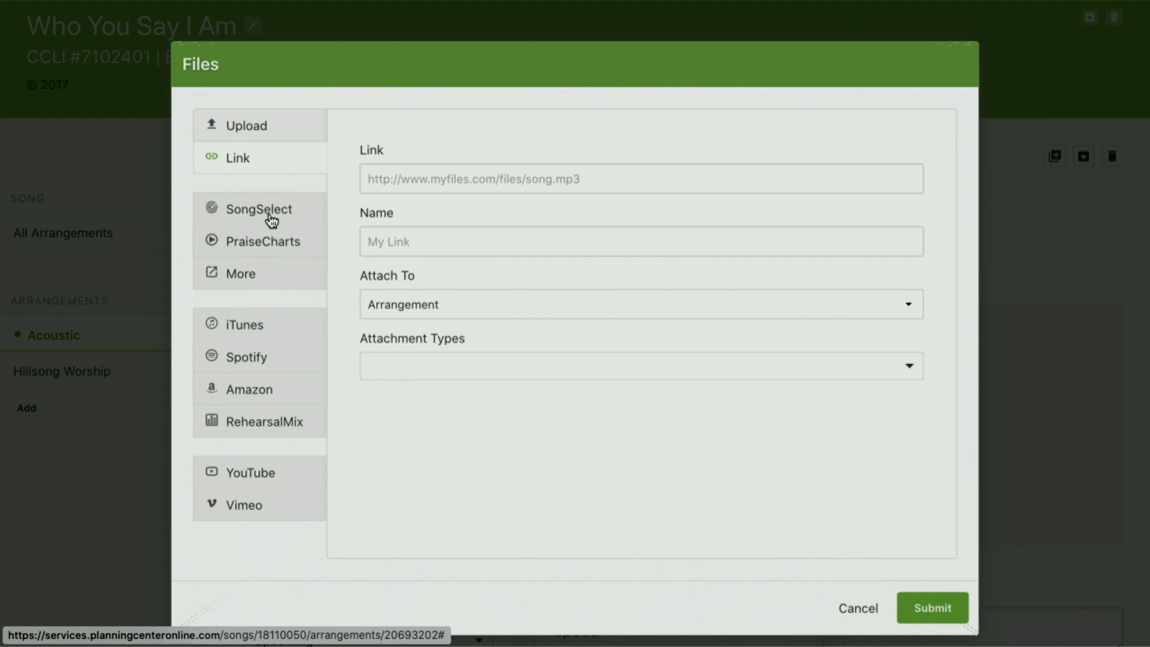
pyautogui.scroll(-1, 333, 328)
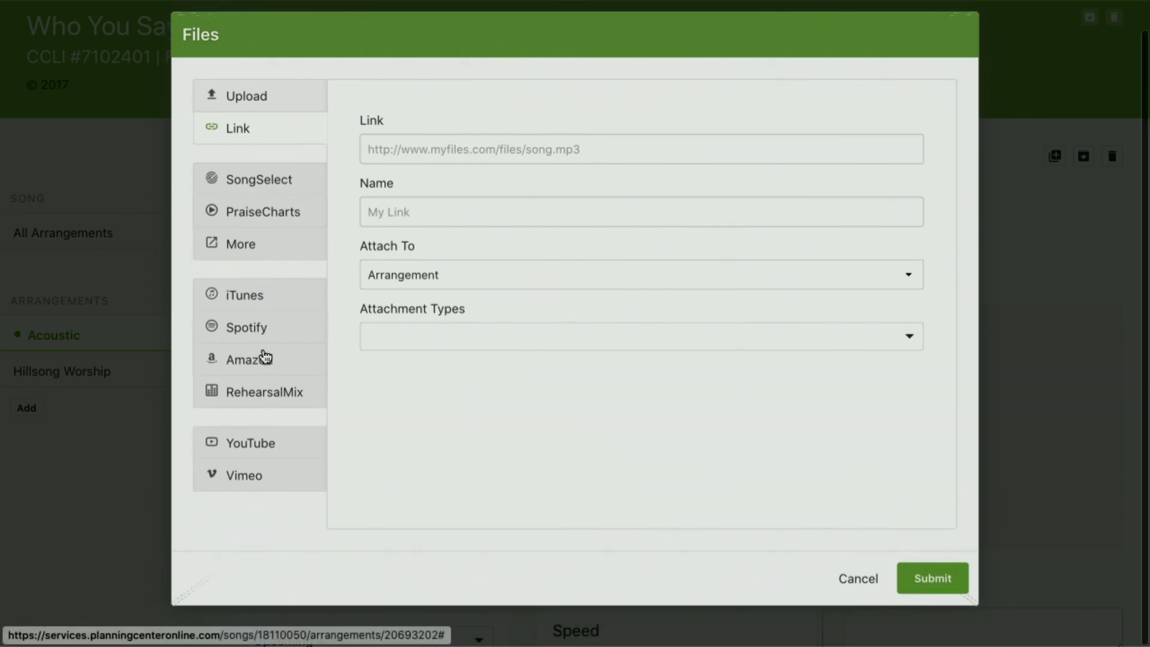
pyautogui.click(242, 454)
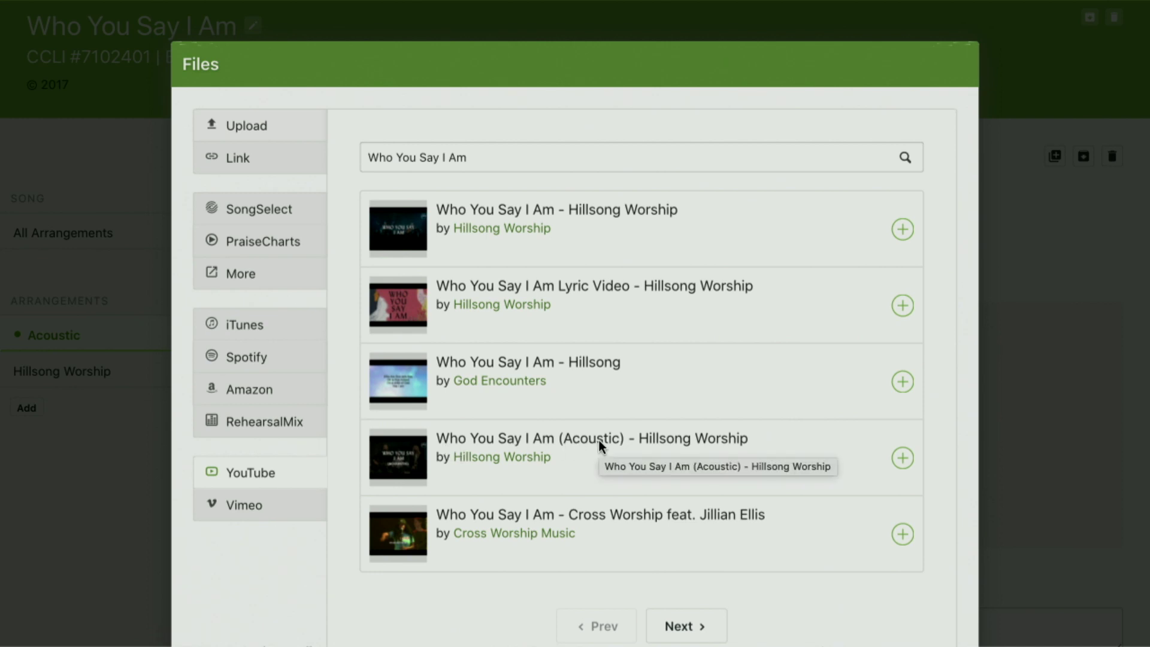
pyautogui.click(905, 464)
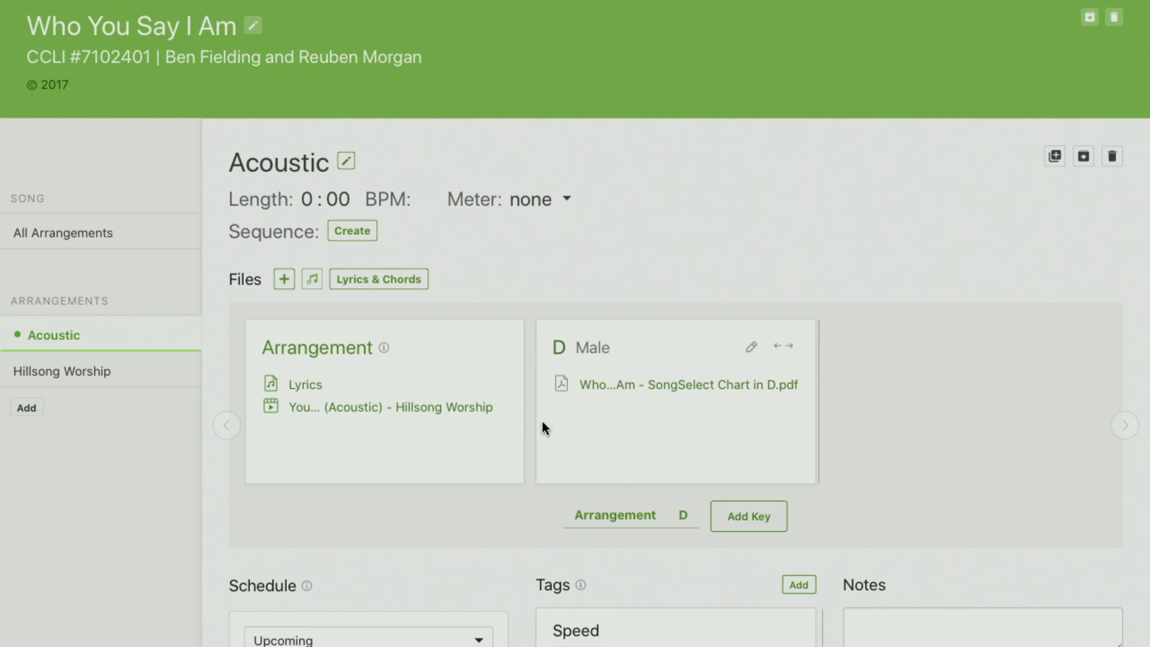
pyautogui.moveTo(341, 407)
# Step: Switch to the Finder desktop and upload "Who You Say I Am (Acoustic) in D.pdf" and "Who You Say I Am (Acoustic Version).m4a" to the D key
pyautogui.hotkey('ctrl', 'Left')
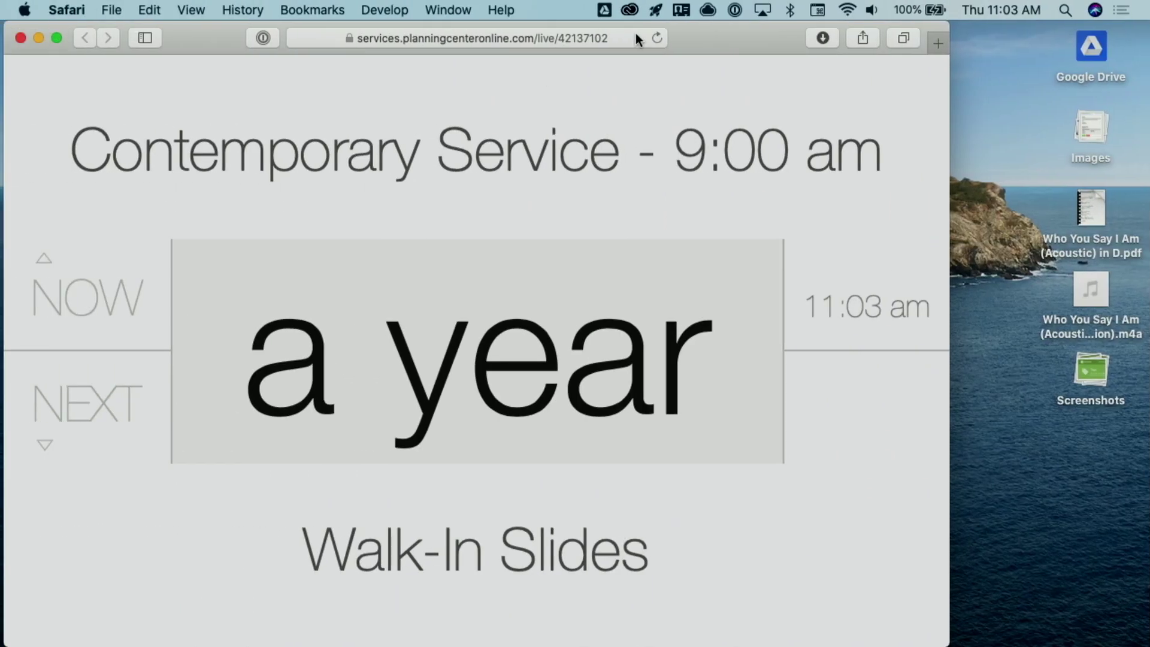
pyautogui.moveTo(734, 49); pyautogui.dragTo(210, 35)
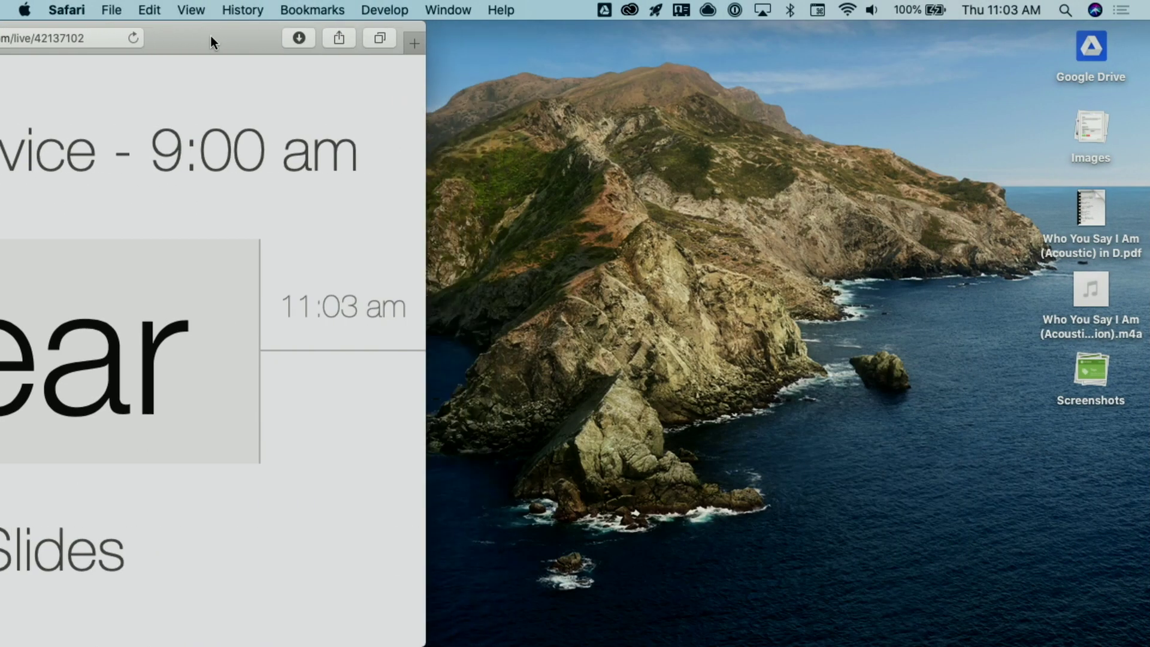
pyautogui.moveTo(1047, 181); pyautogui.dragTo(1138, 269)
pyautogui.moveTo(1040, 272)
pyautogui.mouseDown()
pyautogui.moveTo(1142, 341)
pyautogui.moveTo(1047, 293)
pyautogui.mouseUp()
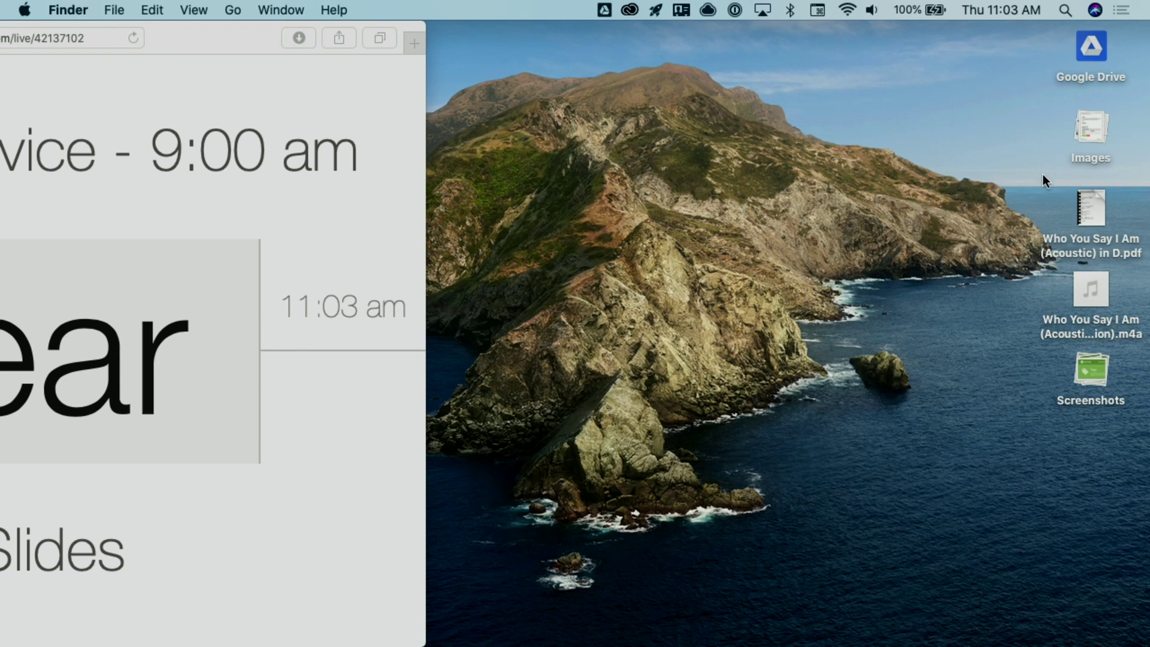
pyautogui.moveTo(1040, 192); pyautogui.dragTo(1126, 337)
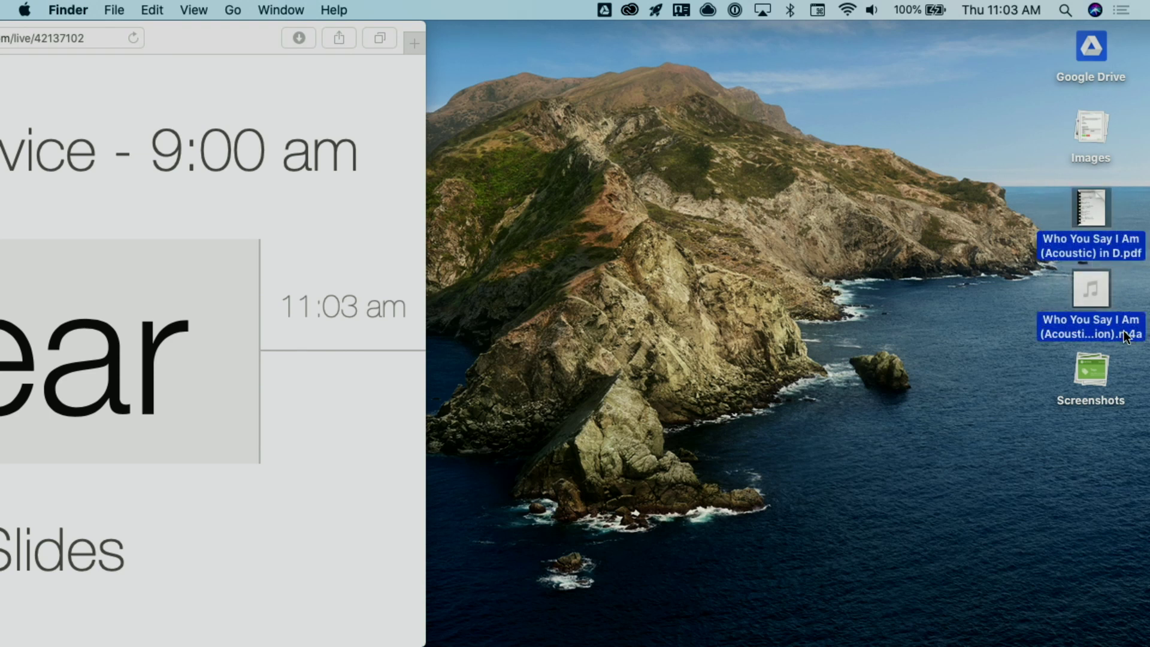
pyautogui.moveTo(1101, 293); pyautogui.dragTo(606, 416)
pyautogui.hotkey('ctrl', 'Right')
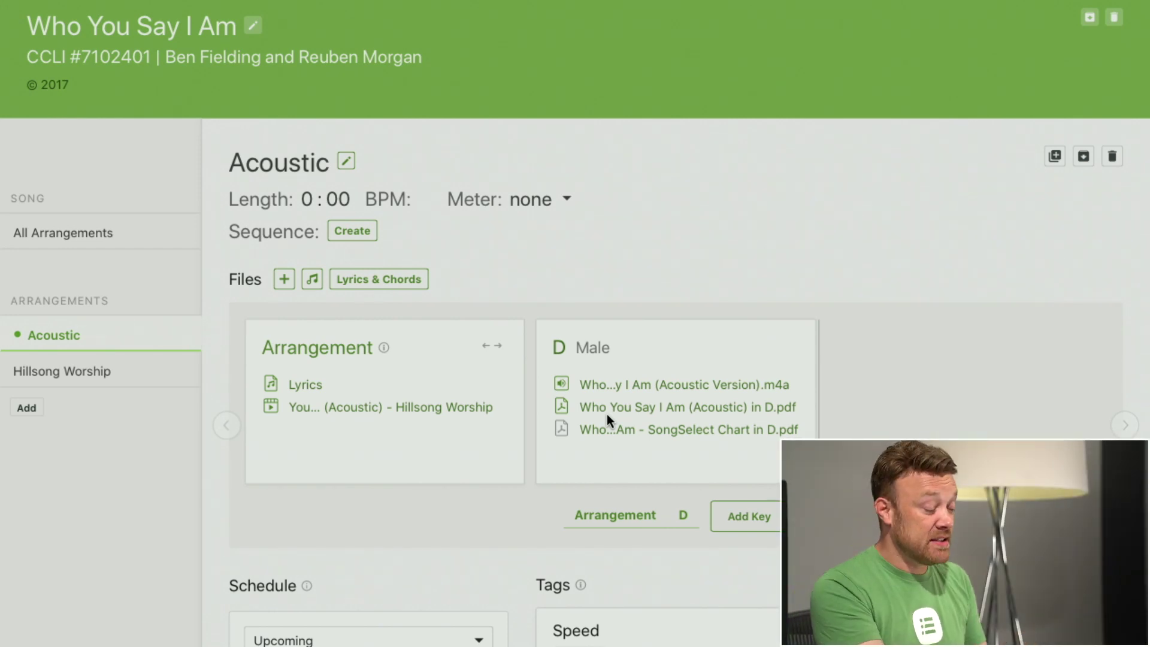
# Step: Add the key of C major to the Acoustic arrangement, described as Male Key, with the SongSelect chord chart download
pyautogui.click(749, 518)
pyautogui.click(418, 143)
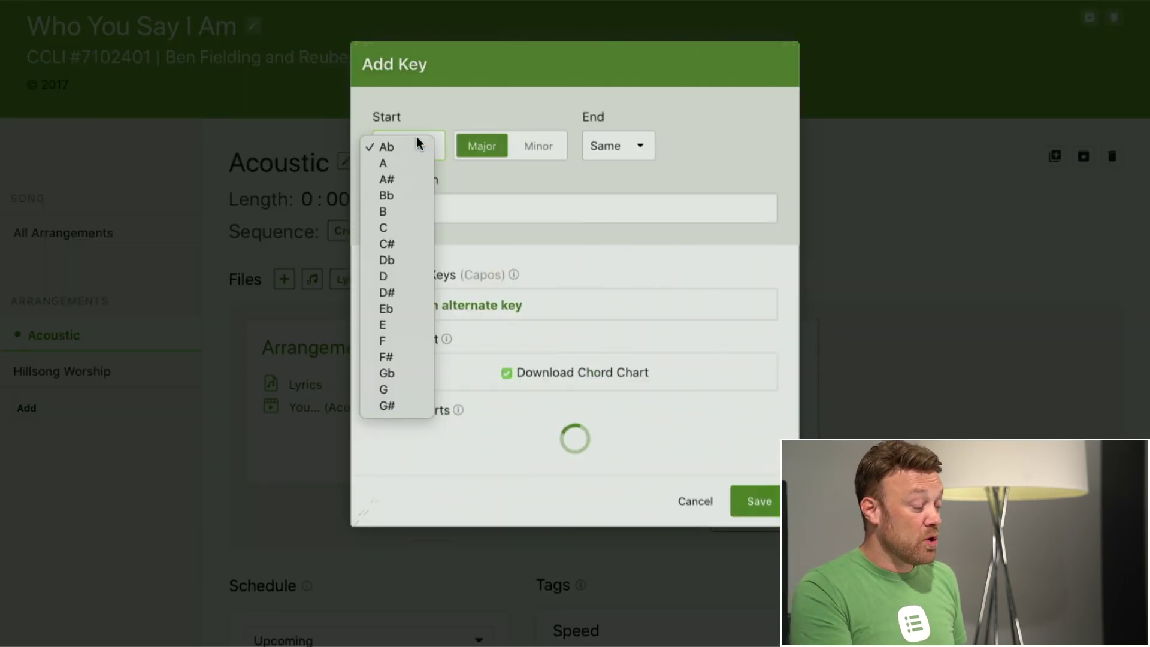
pyautogui.click(391, 231)
pyautogui.click(456, 208)
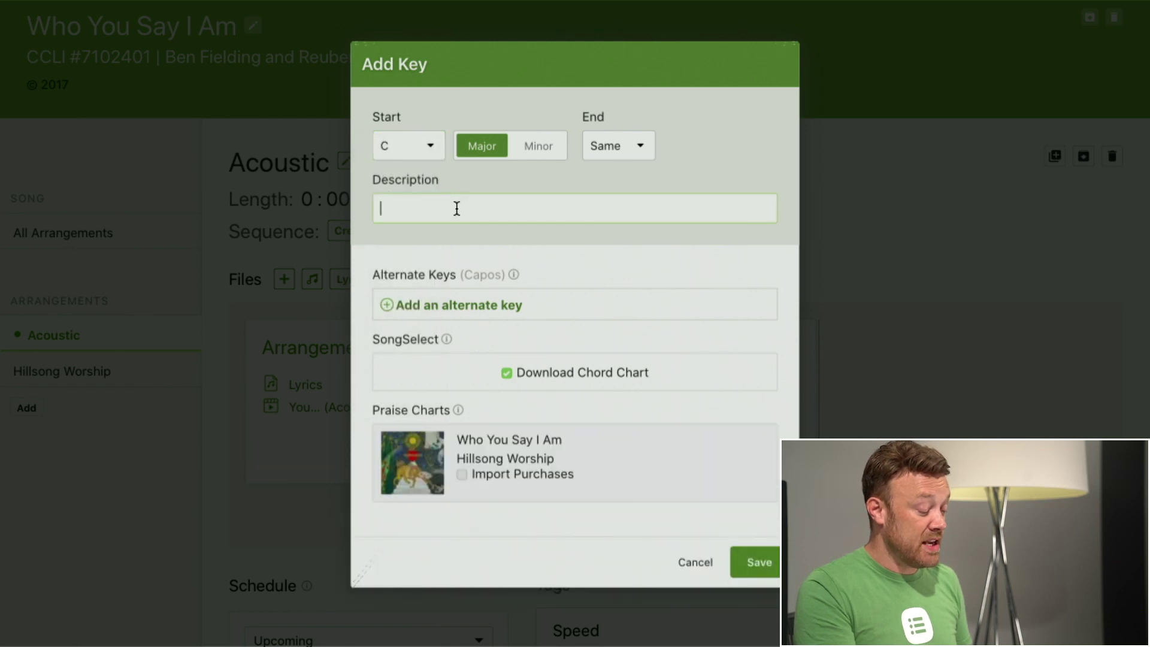
pyautogui.write('Male Key')
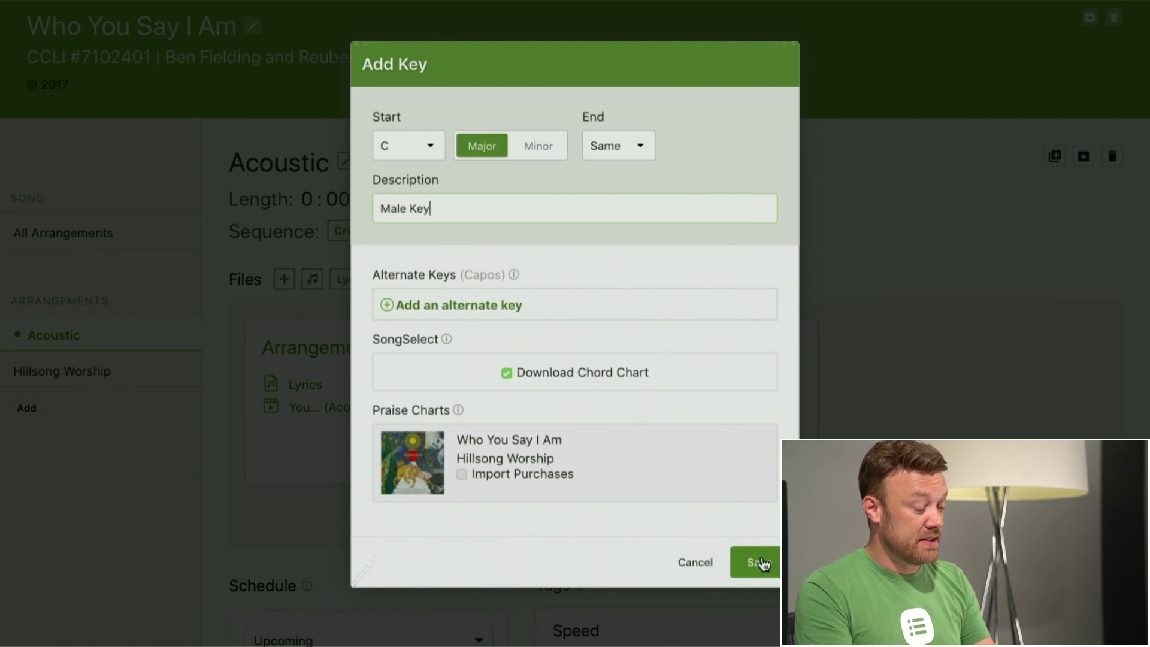
pyautogui.click(764, 563)
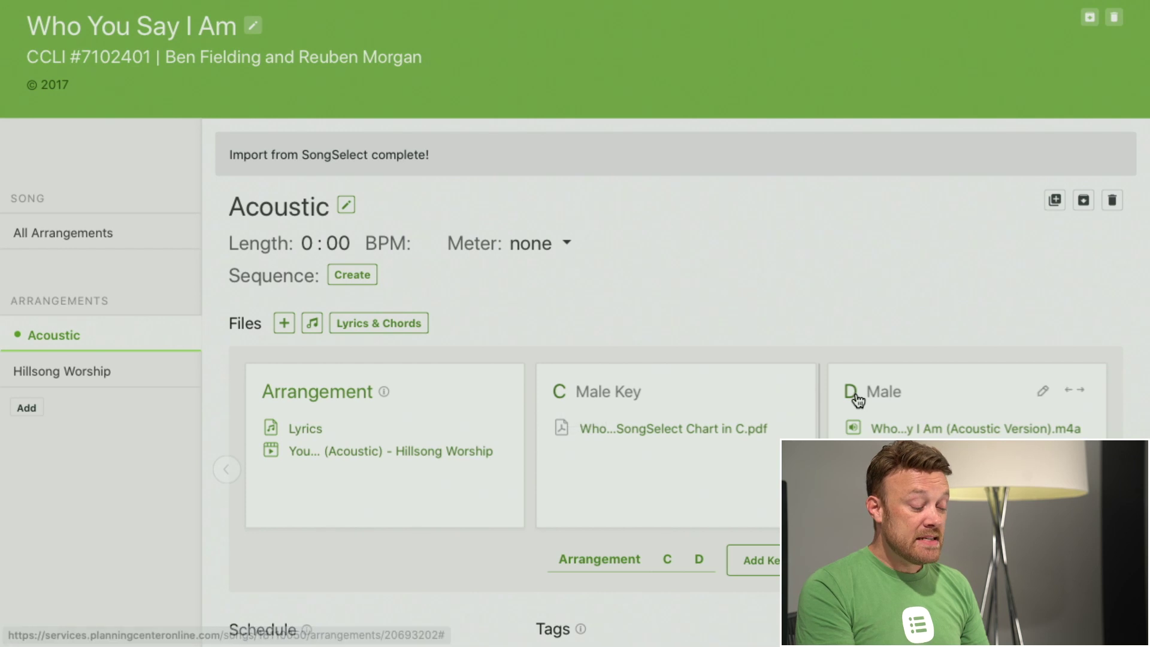
# Step: Transpose the audio file "Who You Say I Am (Acoustic Version).m4a" down from D to C
pyautogui.moveTo(726, 431)
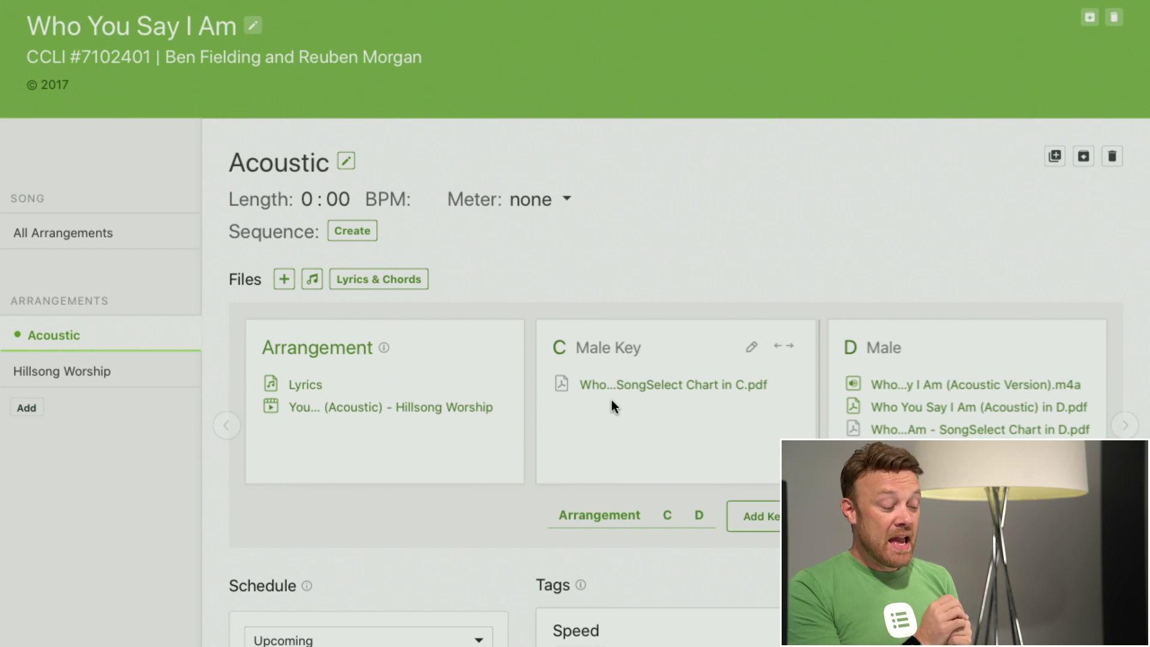
pyautogui.moveTo(619, 388)
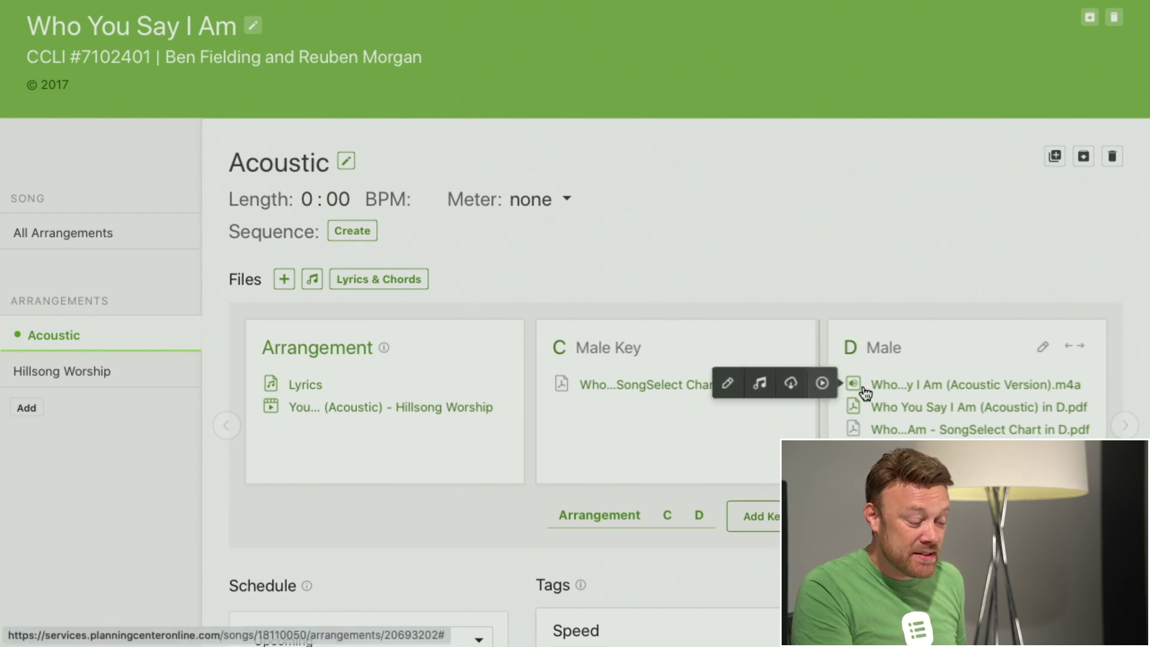
pyautogui.moveTo(977, 389)
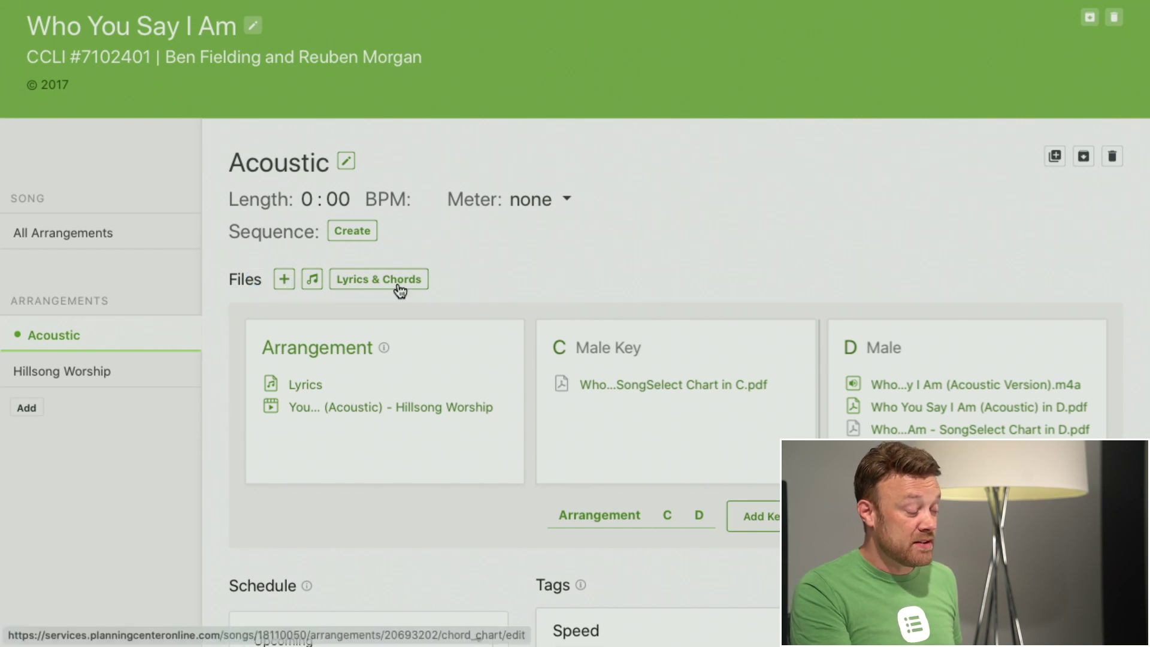
pyautogui.click(312, 280)
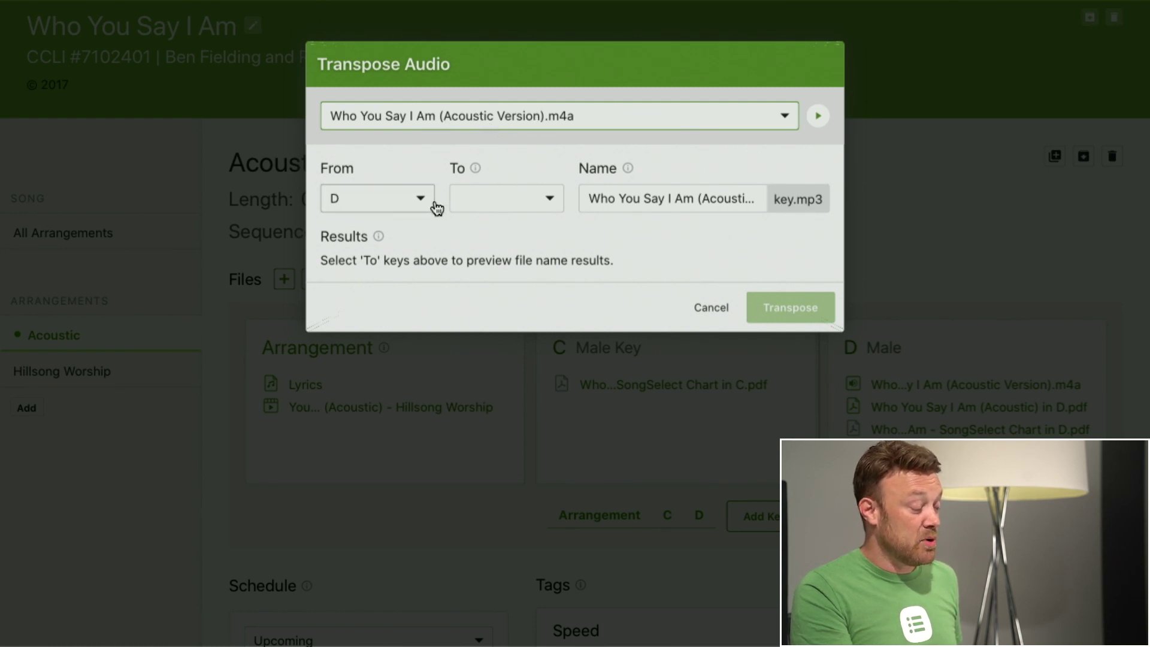
pyautogui.click(501, 203)
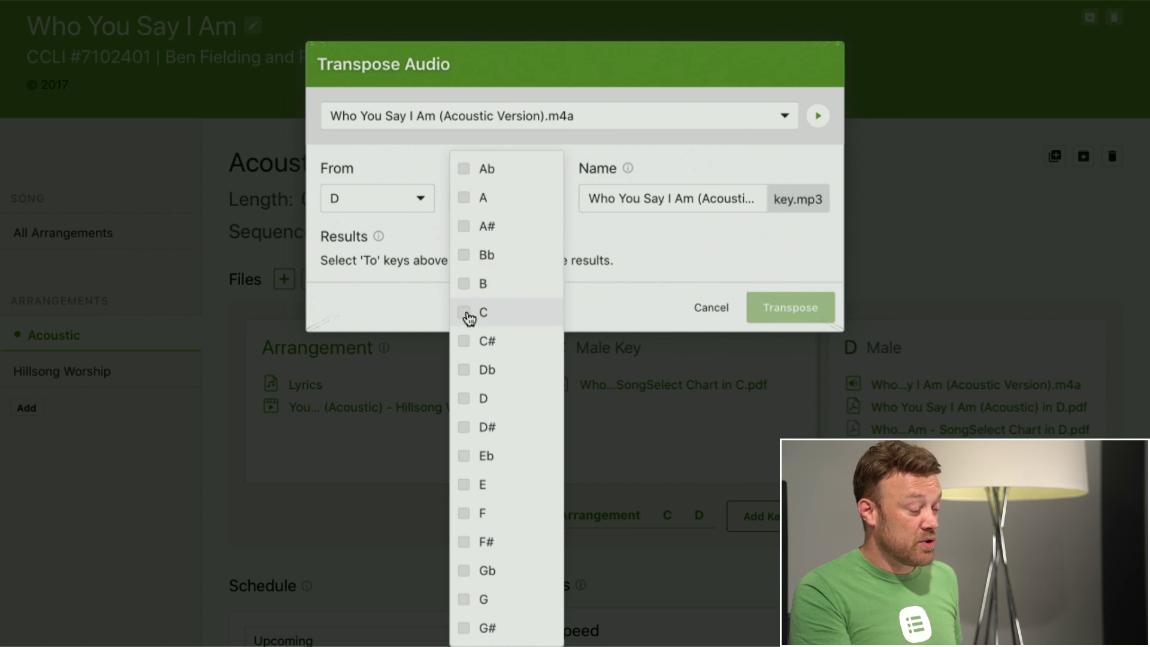
pyautogui.click(464, 313)
pyautogui.click(590, 244)
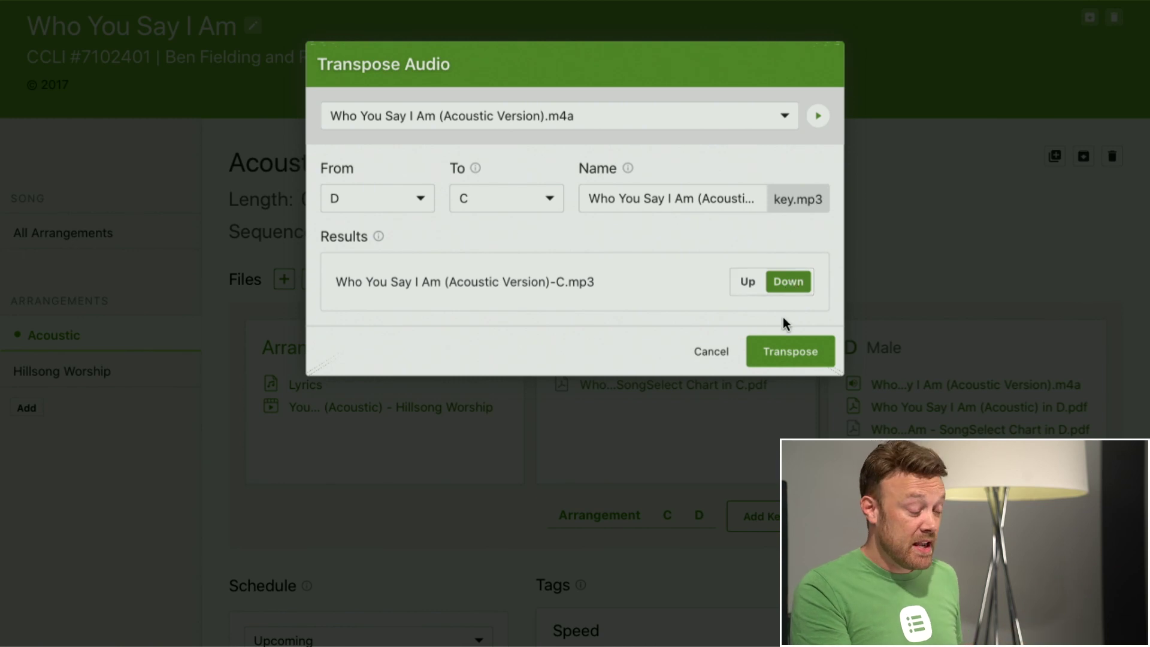
pyautogui.click(790, 353)
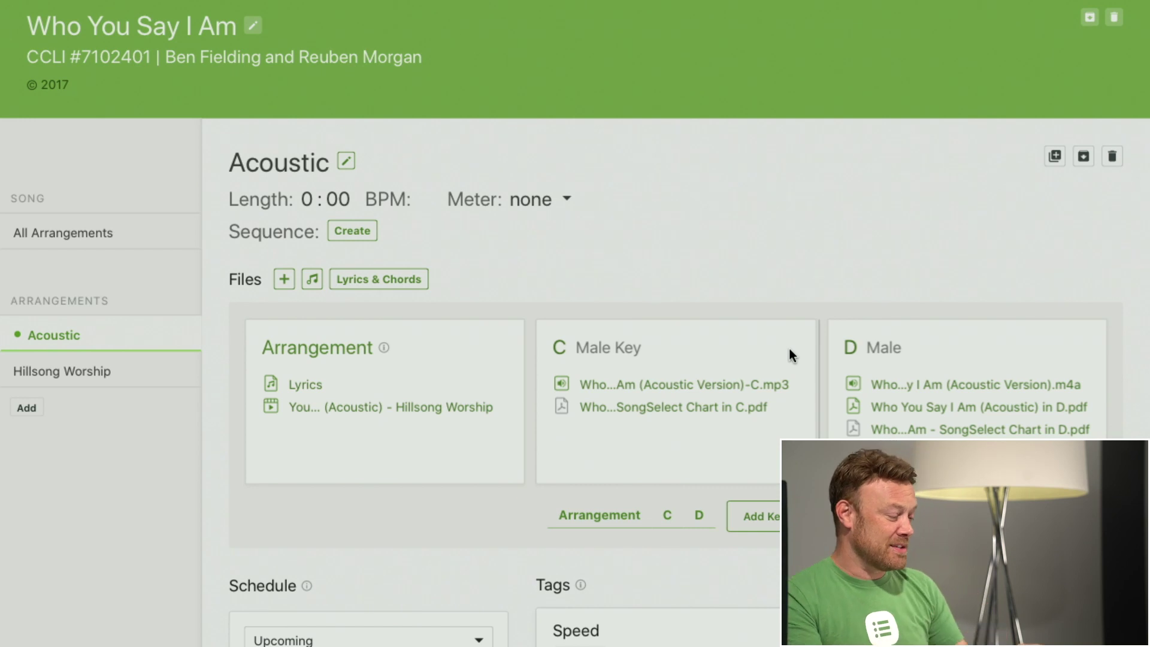
pyautogui.moveTo(749, 354)
pyautogui.moveTo(743, 389)
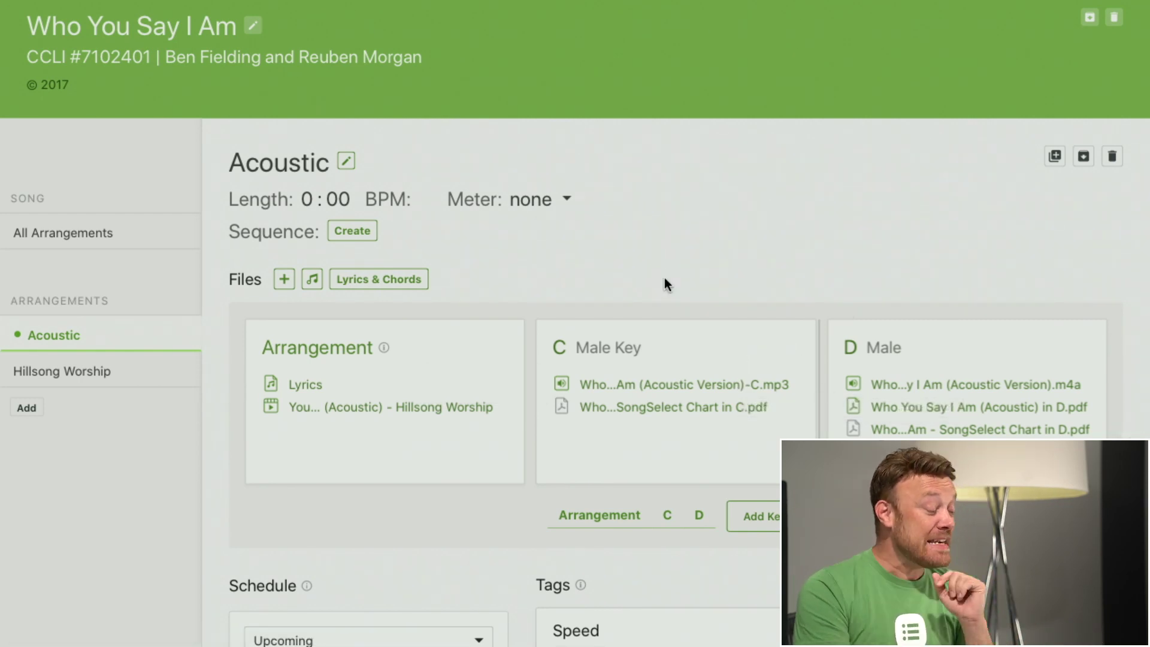
# Step: Filter the Songs list by "Who You Say" and expand the song to show its arrangements
pyautogui.scroll(2, 513, 172)
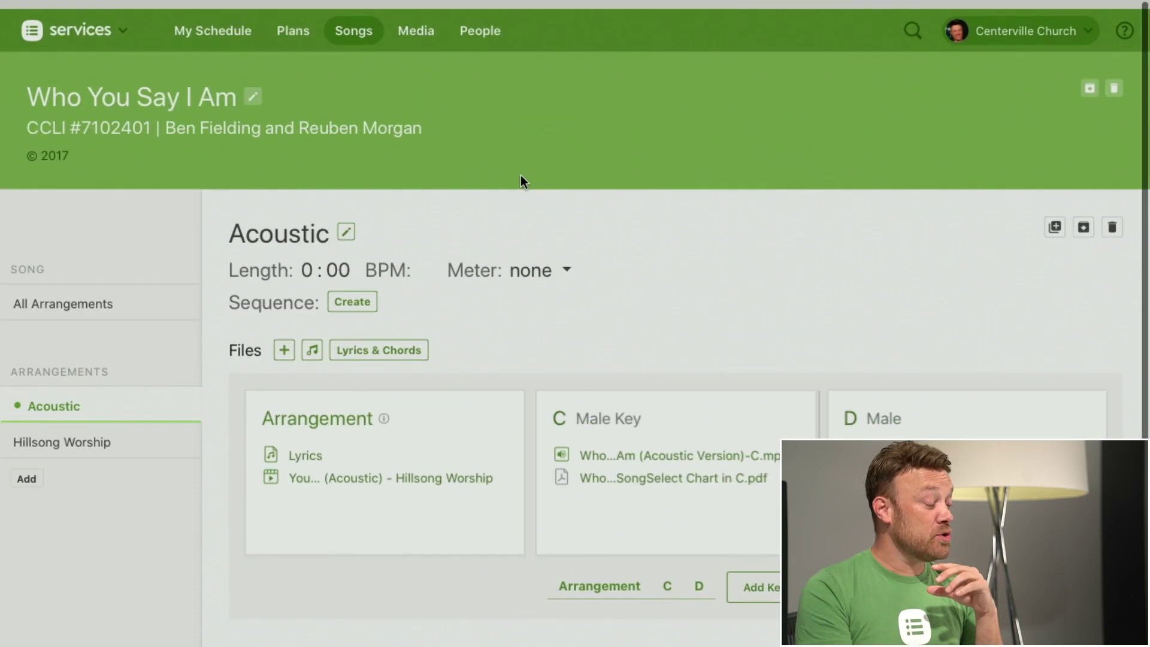
pyautogui.click(351, 26)
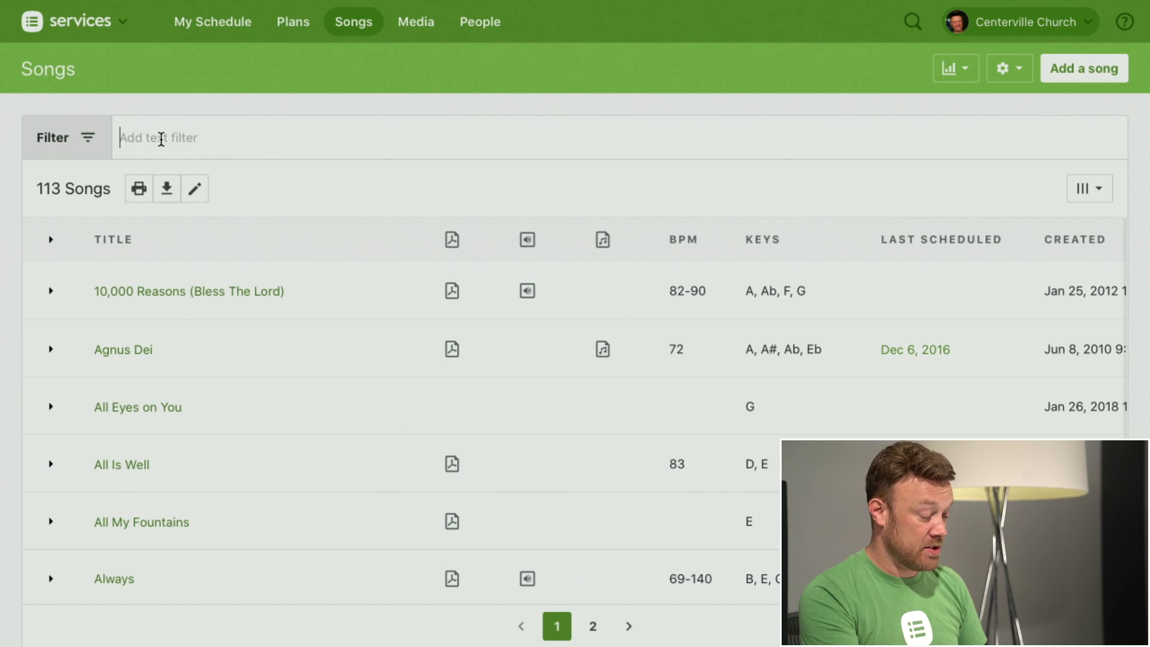
pyautogui.write('Who You Say')
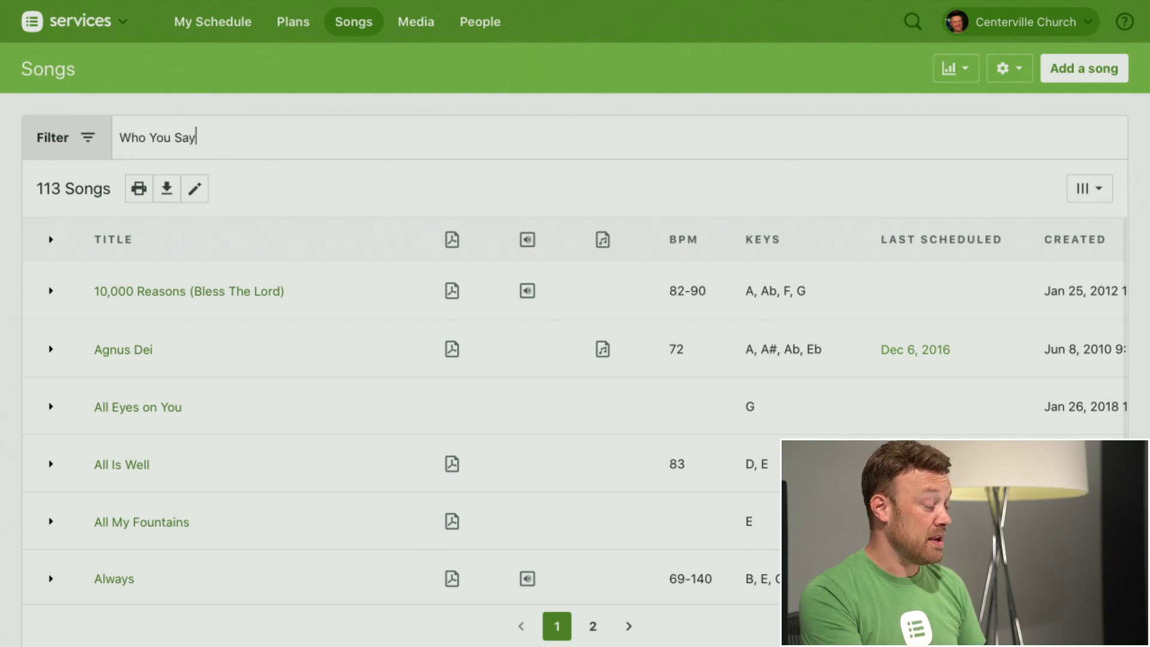
pyautogui.press('Return')
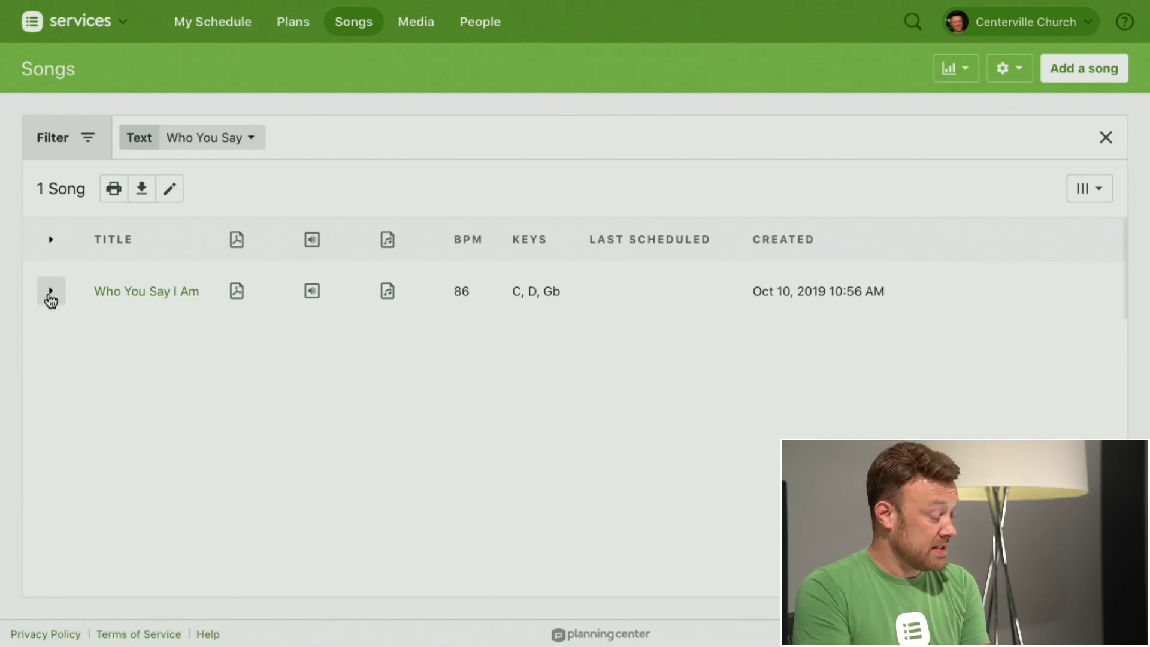
pyautogui.click(51, 292)
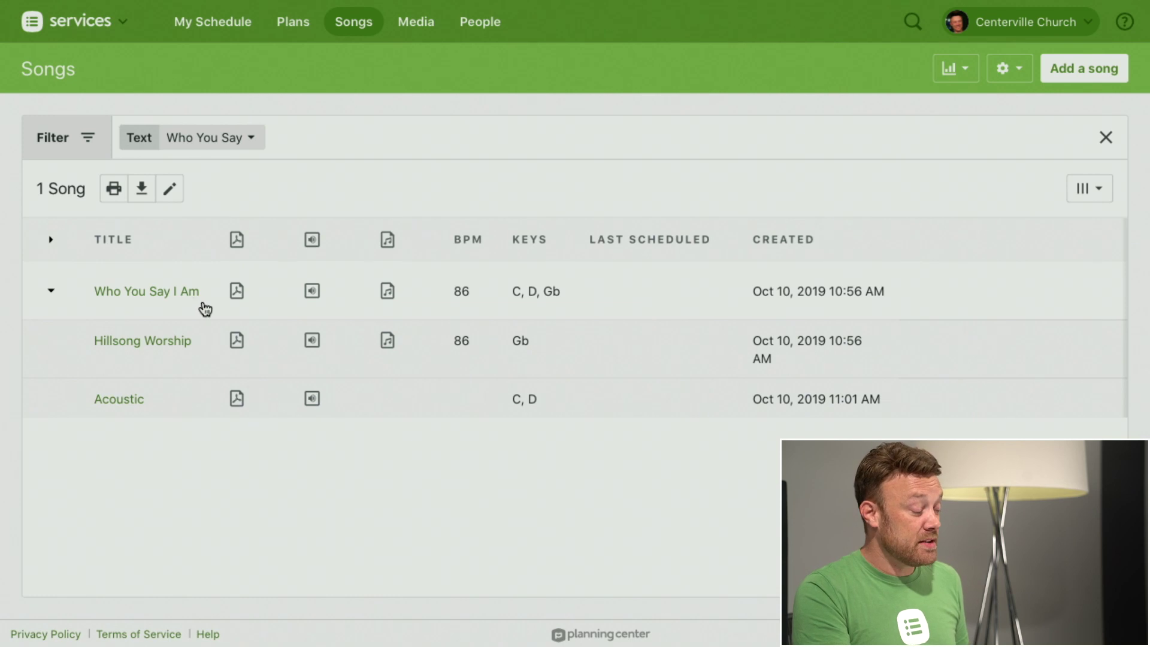
# Step: Collapse the arrangements of "Who You Say I Am" and remove the "Who You Say" text filter from the Songs list
pyautogui.click(51, 293)
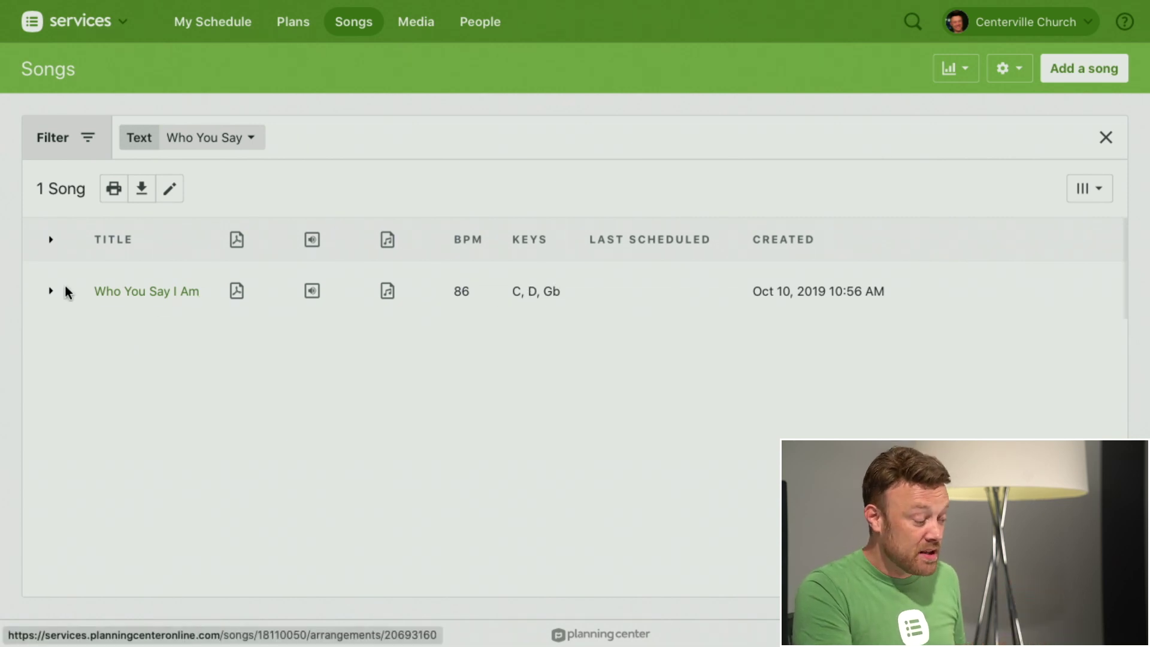
pyautogui.click(49, 293)
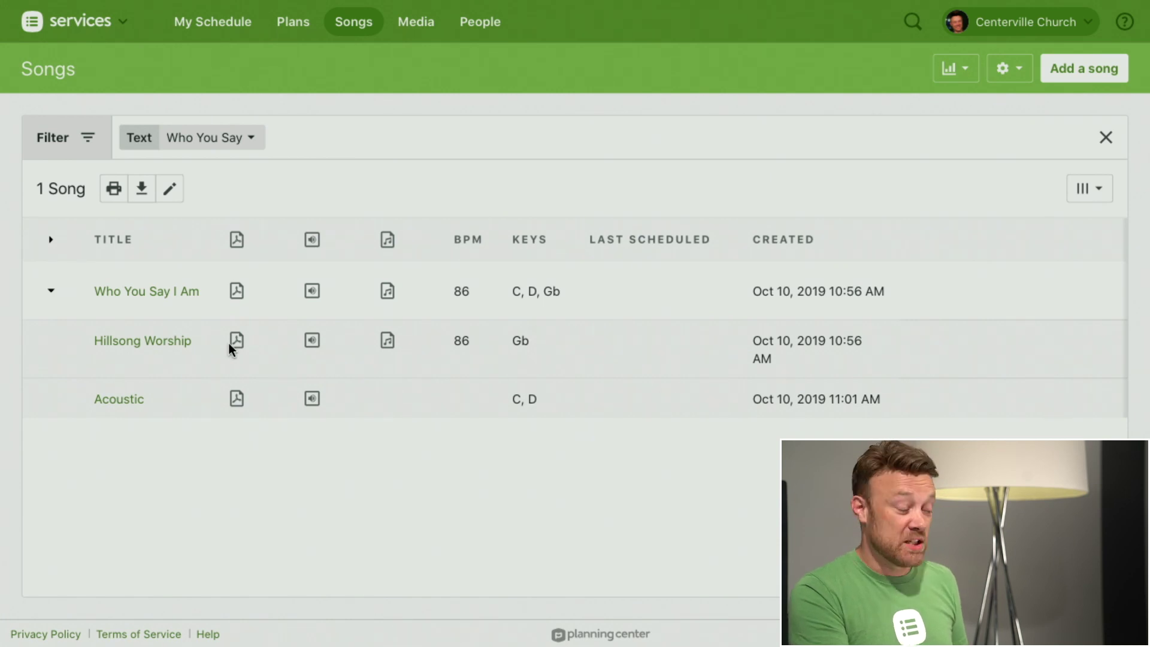
pyautogui.click(51, 291)
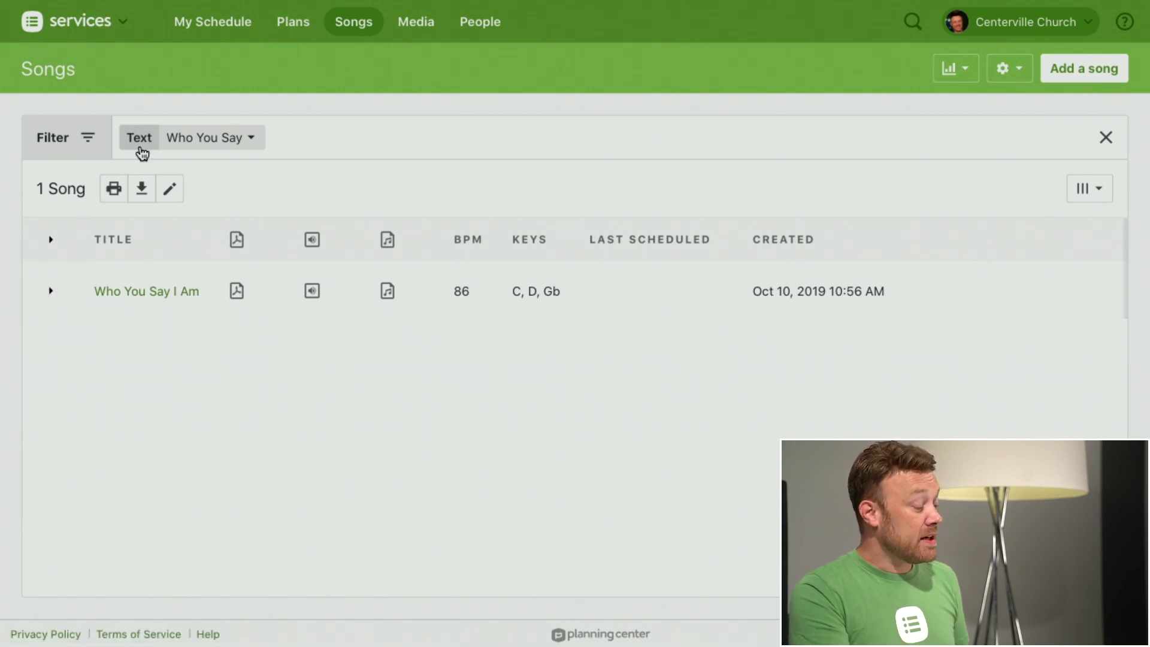
pyautogui.click(139, 141)
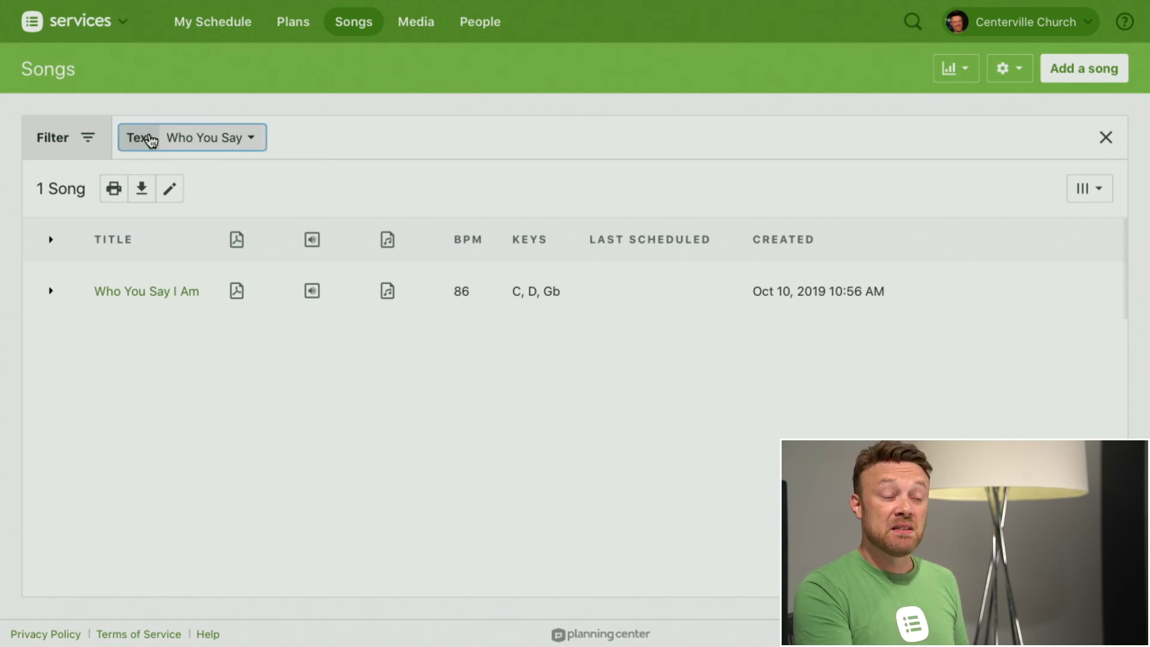
pyautogui.press('BackSpace')
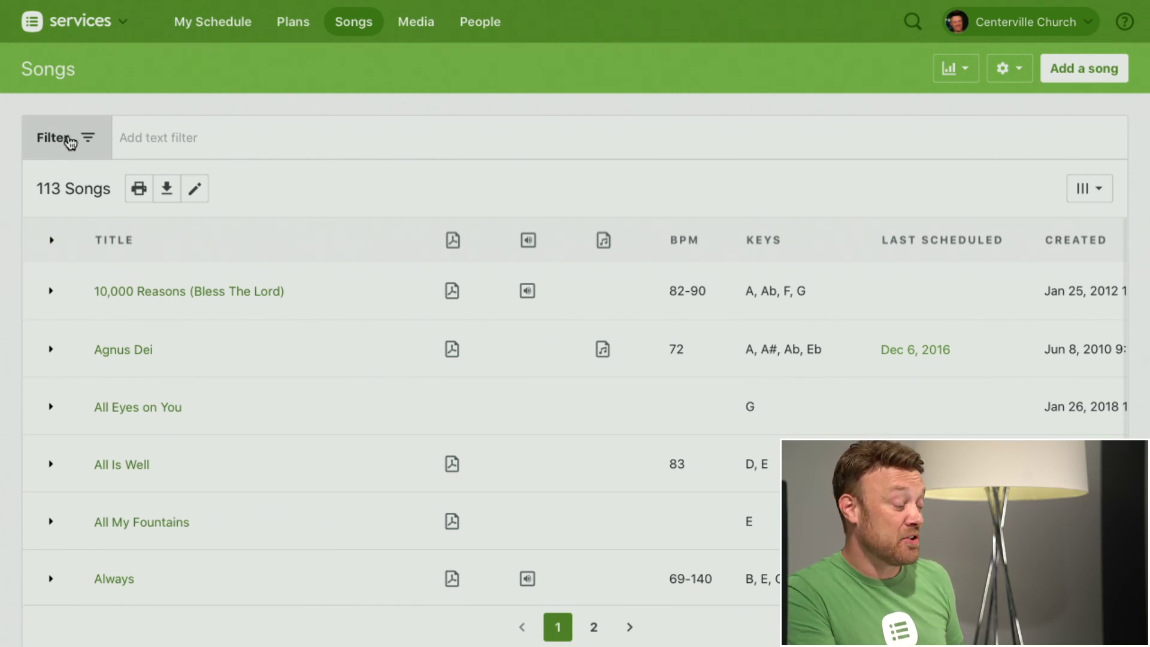
# Step: Filter the Songs list to songs with a start key of D
pyautogui.click(71, 143)
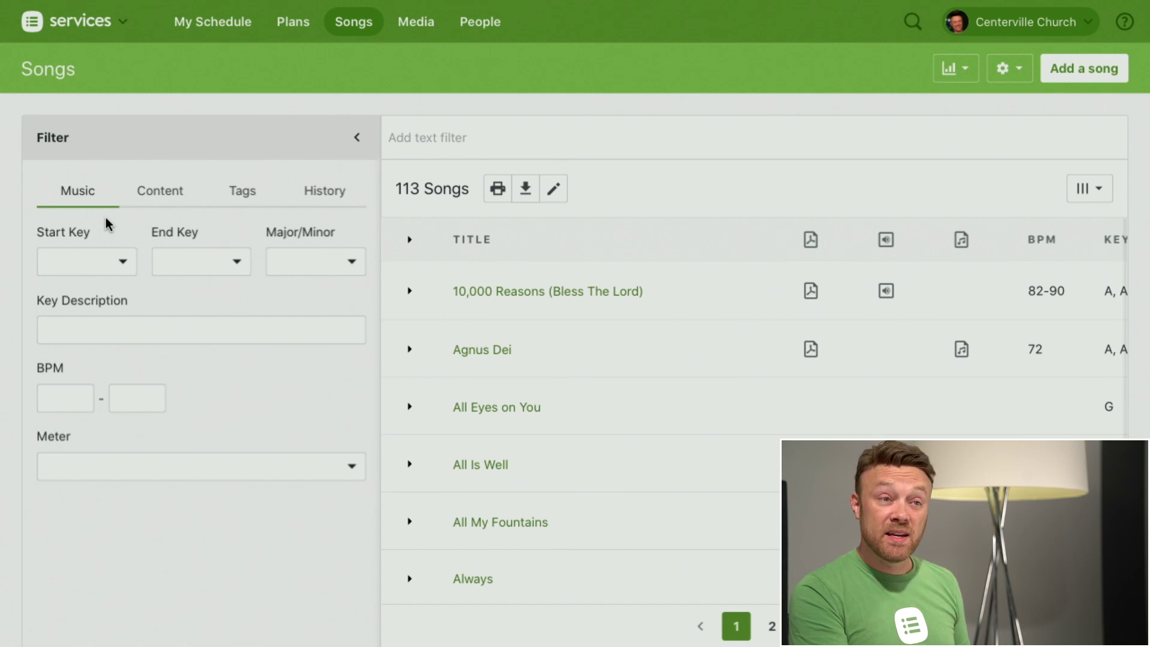
pyautogui.click(104, 268)
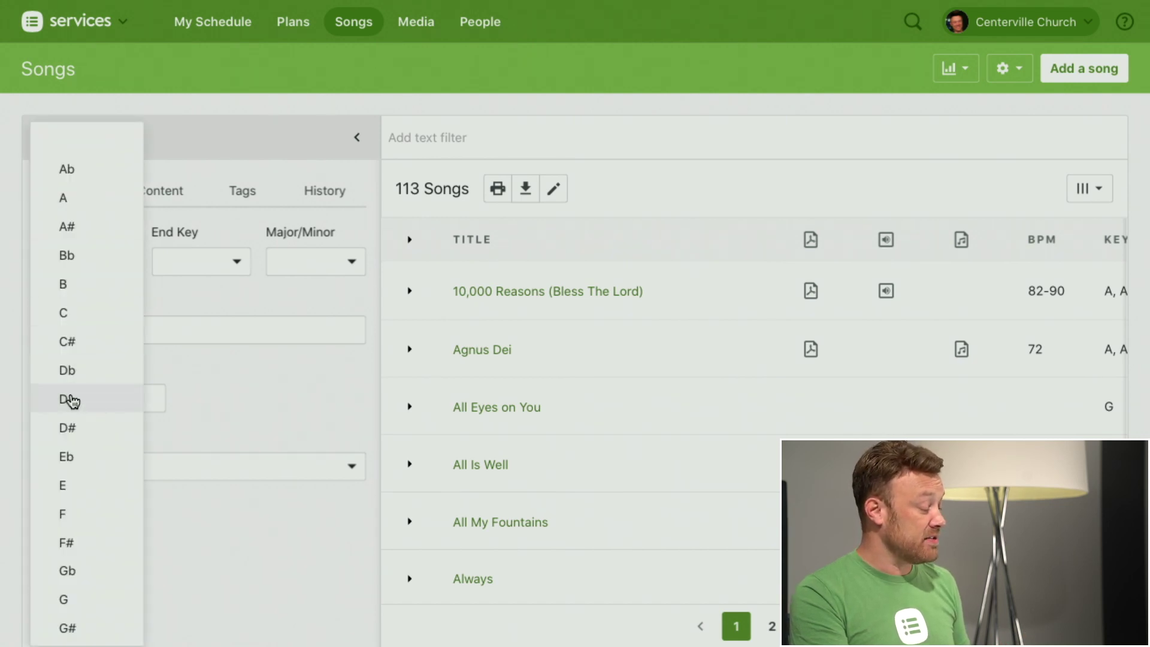
pyautogui.click(71, 401)
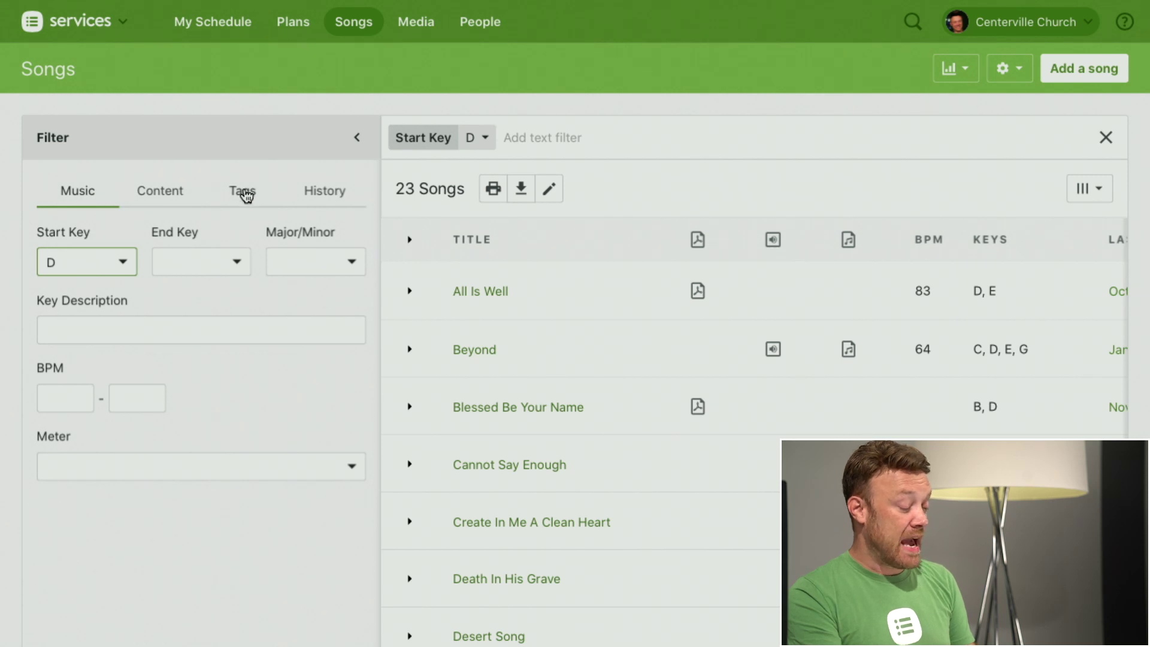
# Step: Narrow the list to arrangements tagged Fast or Medium speed, and view the History filter options before closing the filters
pyautogui.click(246, 196)
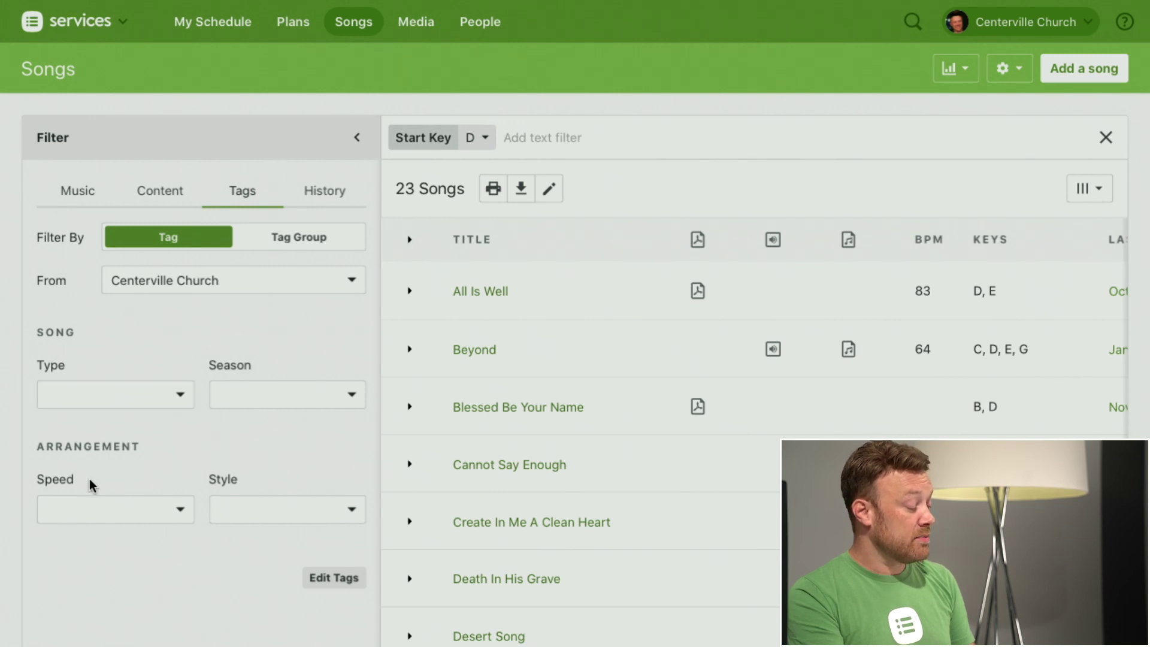
pyautogui.scroll(-2, 133, 495)
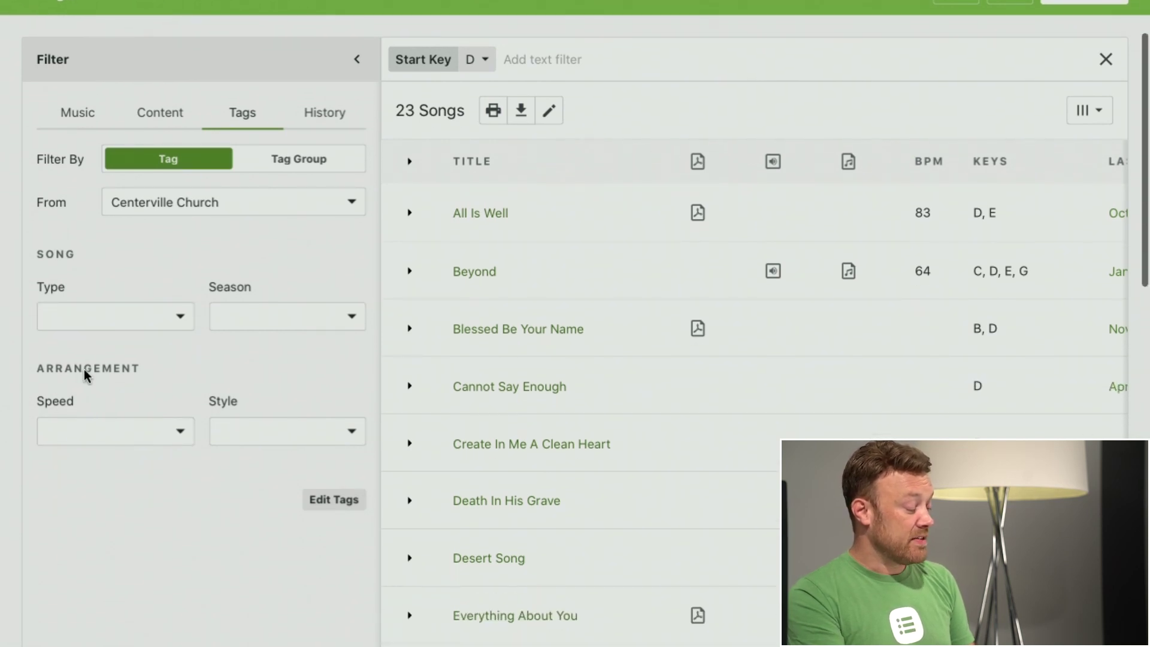
pyautogui.click(108, 442)
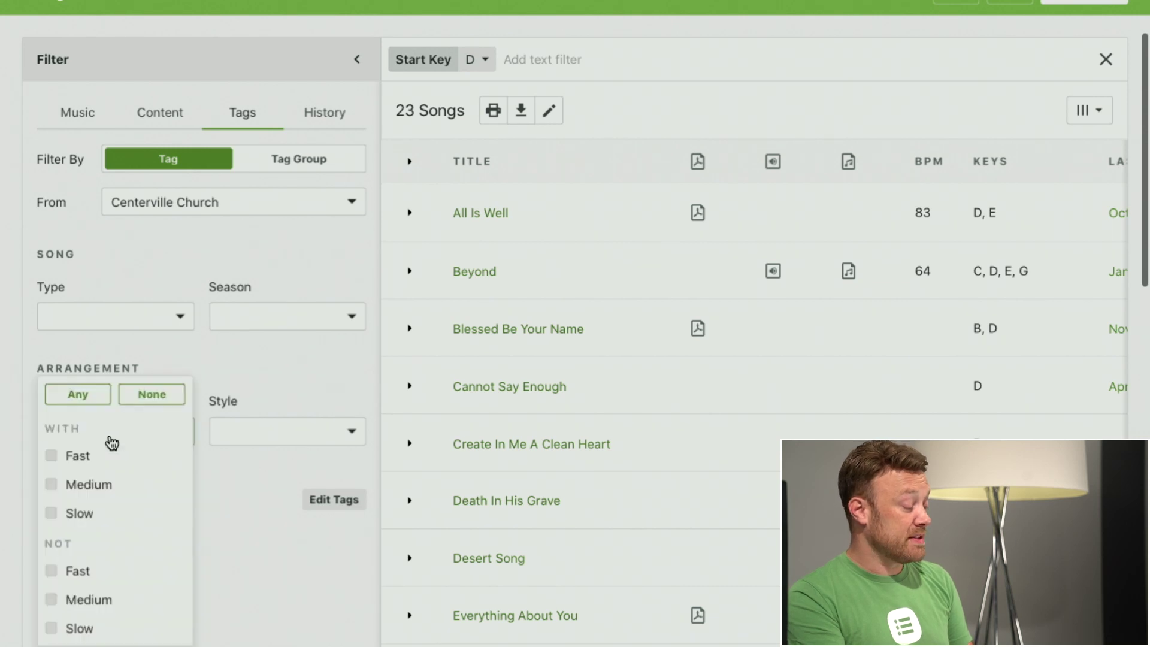
pyautogui.click(76, 457)
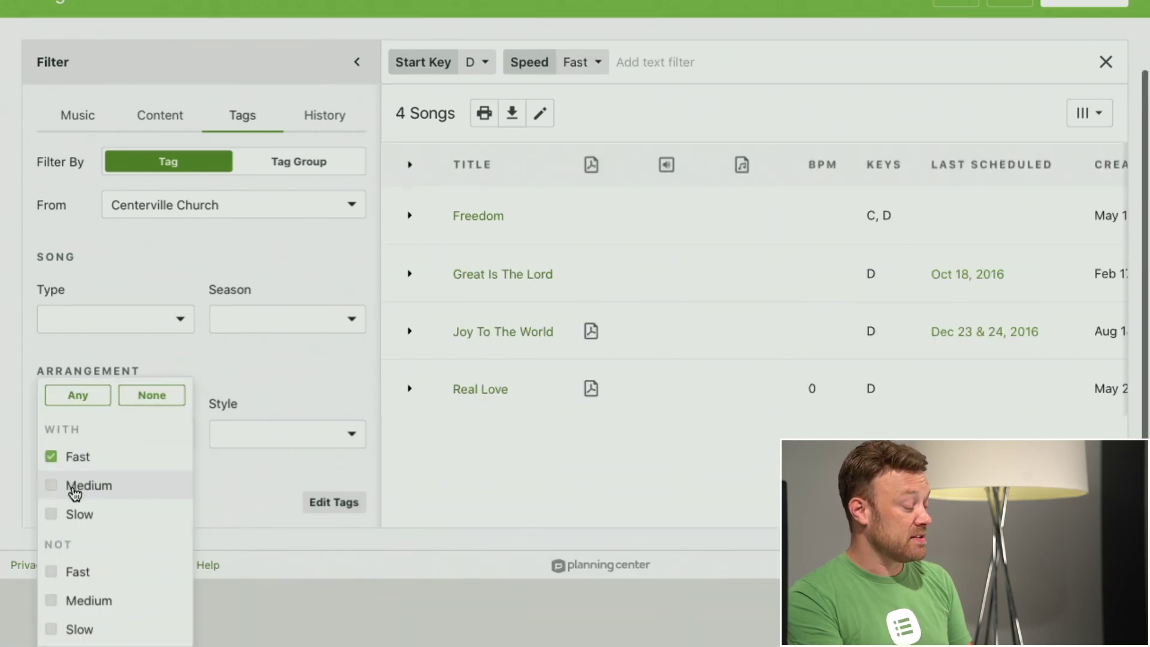
pyautogui.click(73, 490)
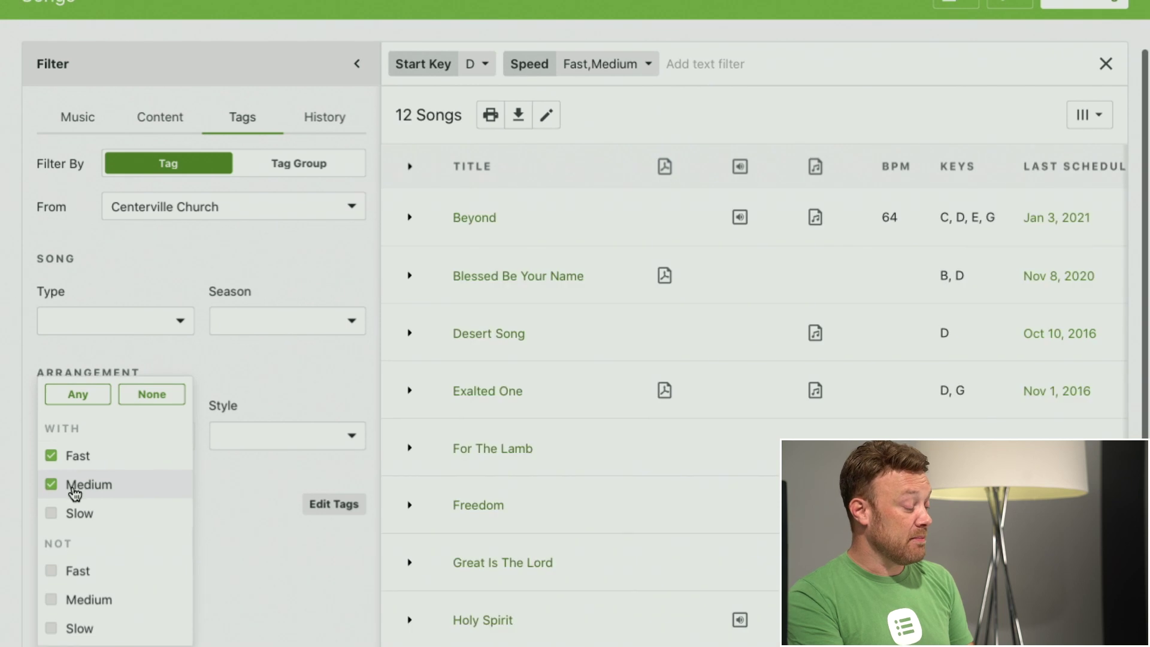
pyautogui.click(235, 363)
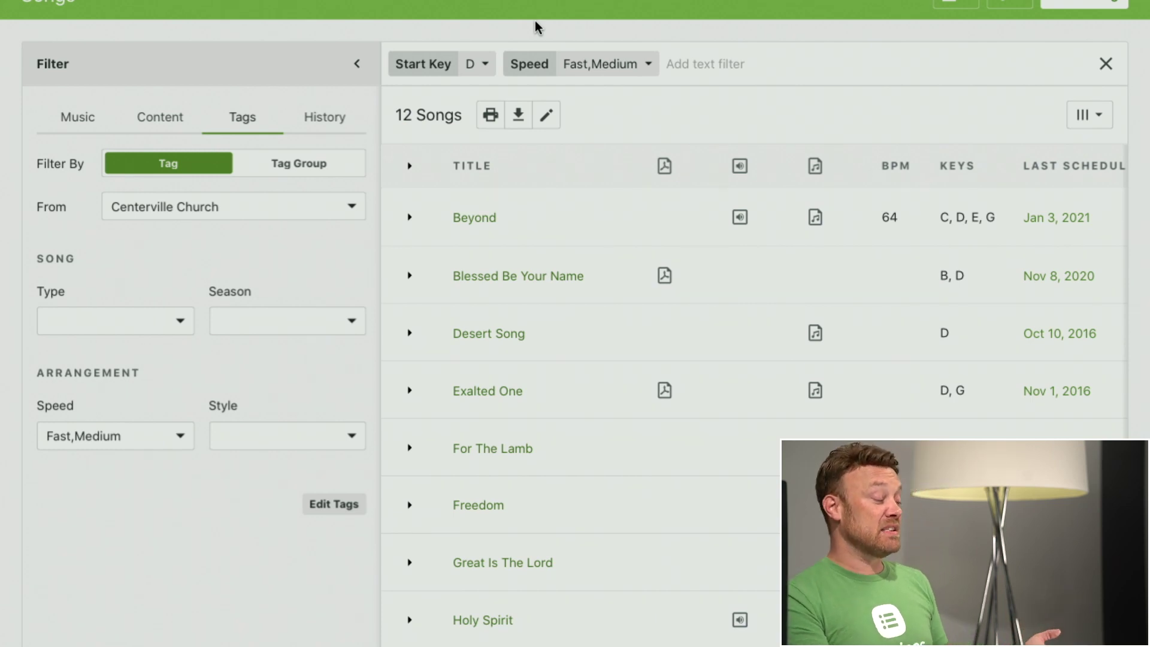
pyautogui.click(325, 127)
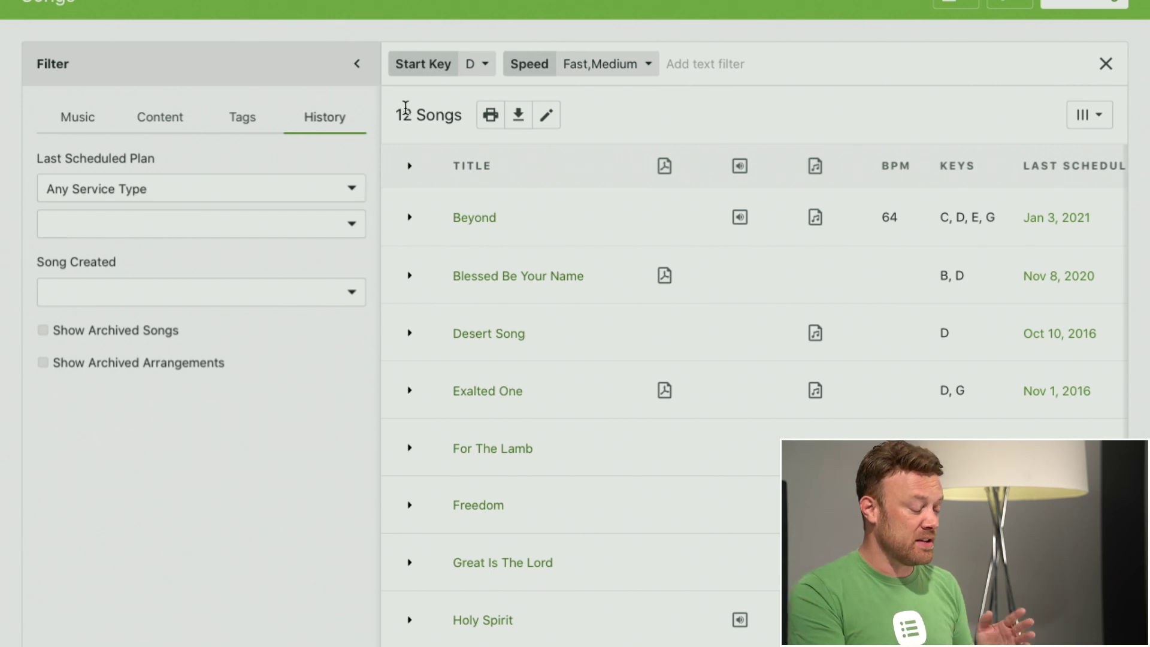
pyautogui.click(300, 80)
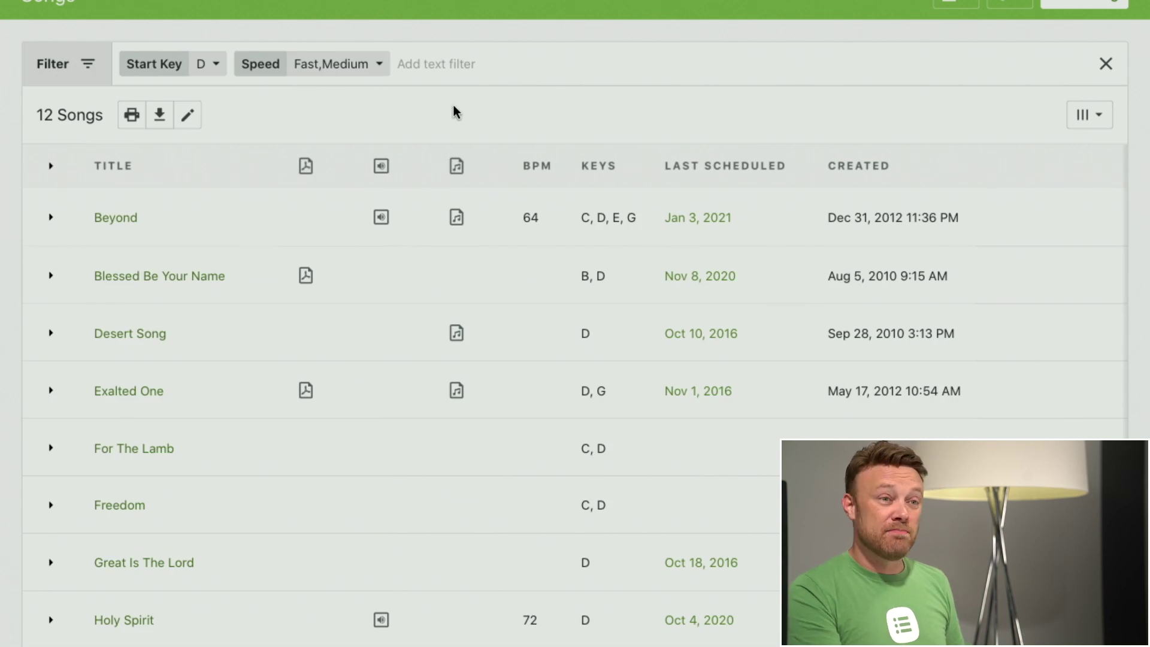
# Step: View the Media library and return to the Songs list
pyautogui.scroll(3, 454, 112)
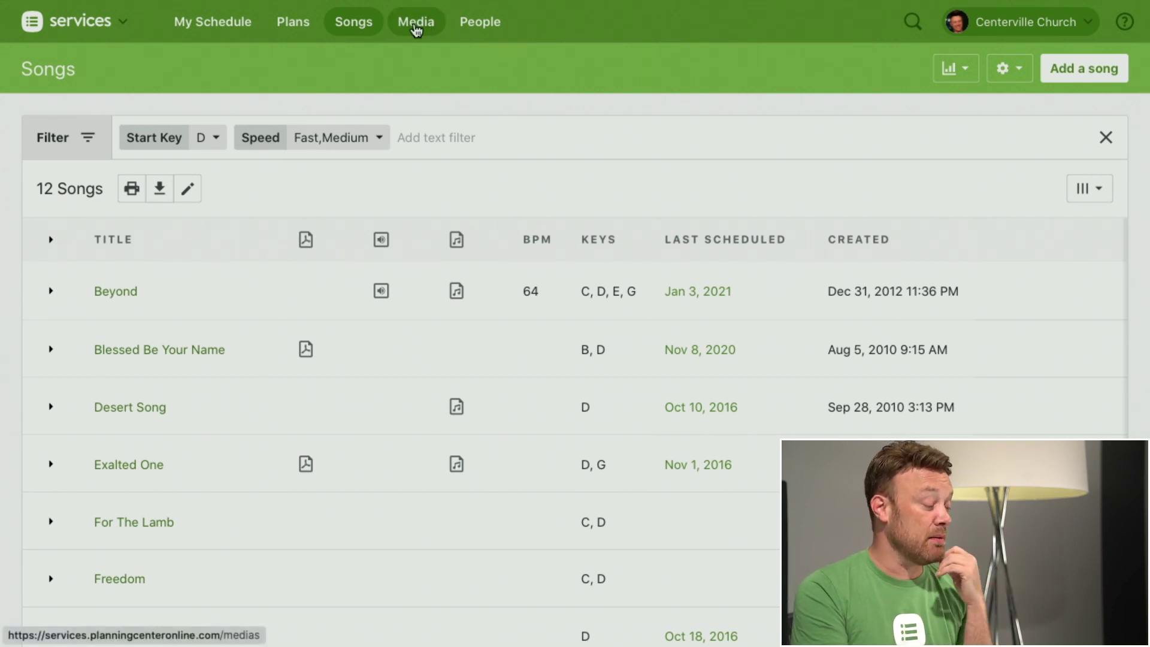
pyautogui.click(416, 27)
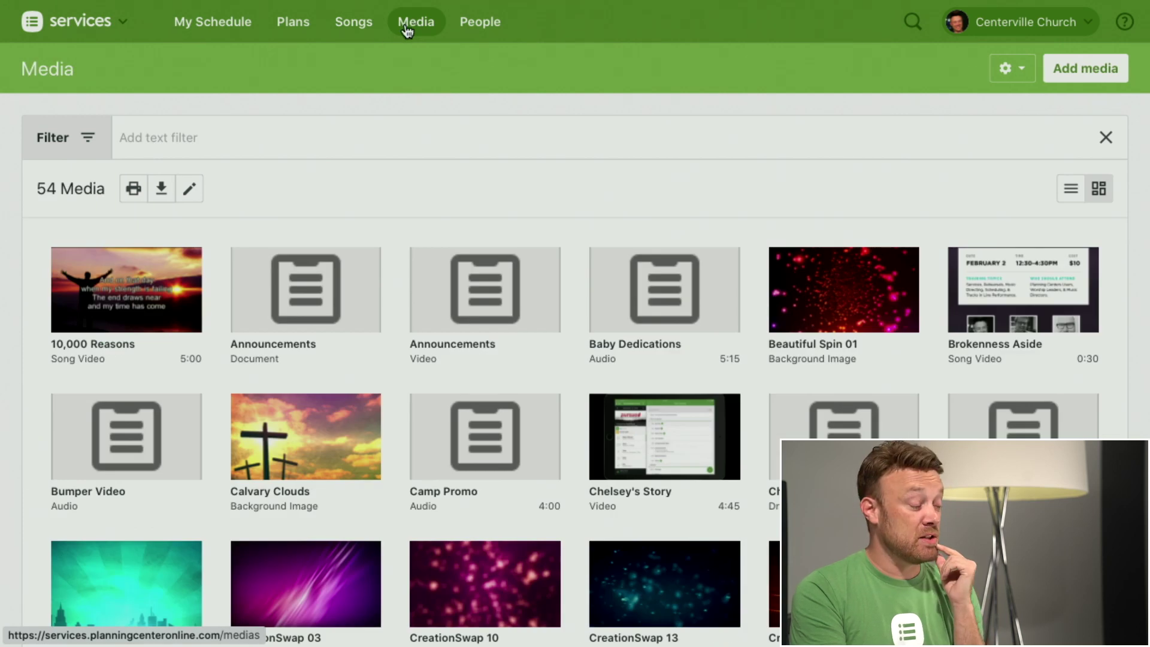
pyautogui.click(354, 24)
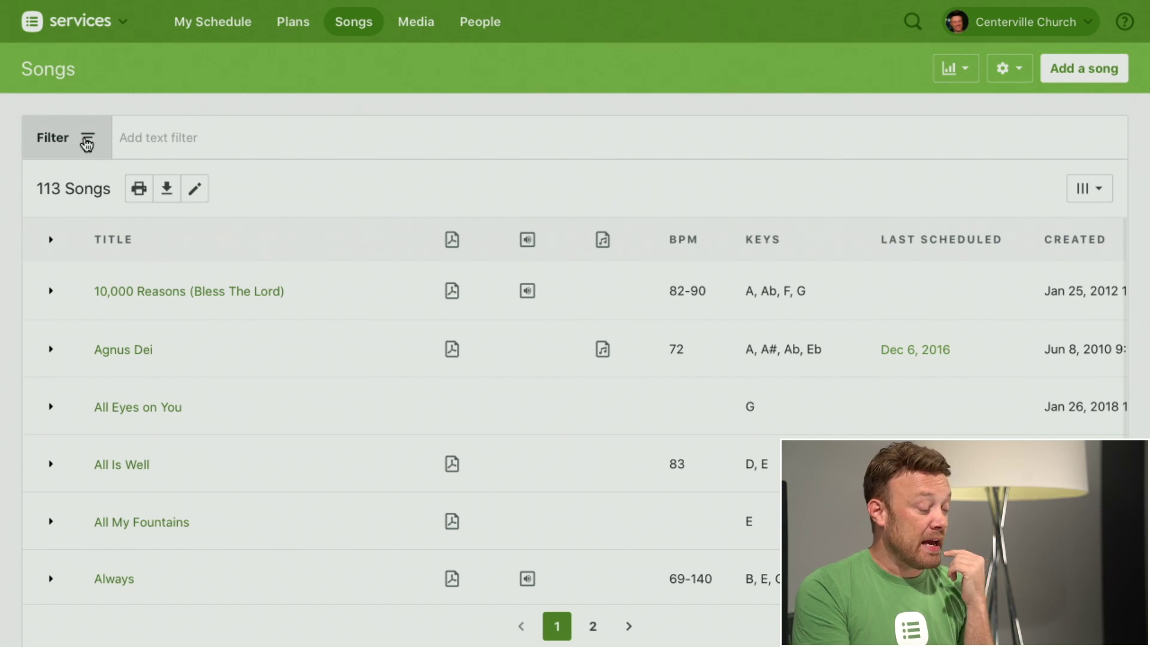
# Step: Filter the Songs list by the song type tag Chorus
pyautogui.click(86, 141)
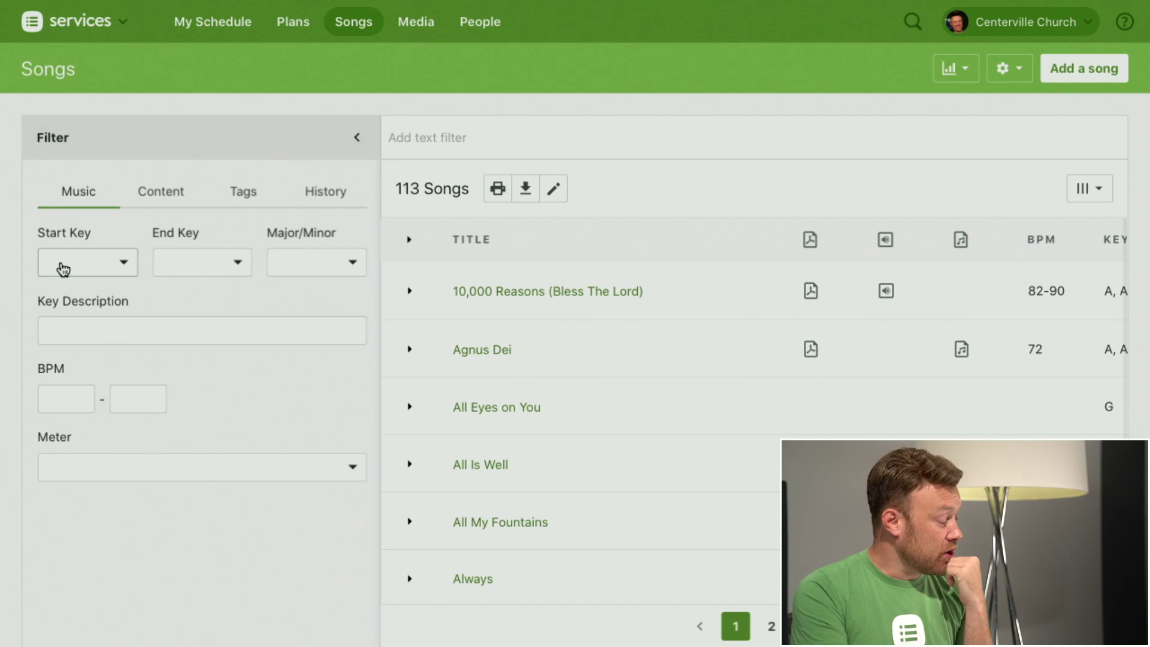
pyautogui.click(244, 193)
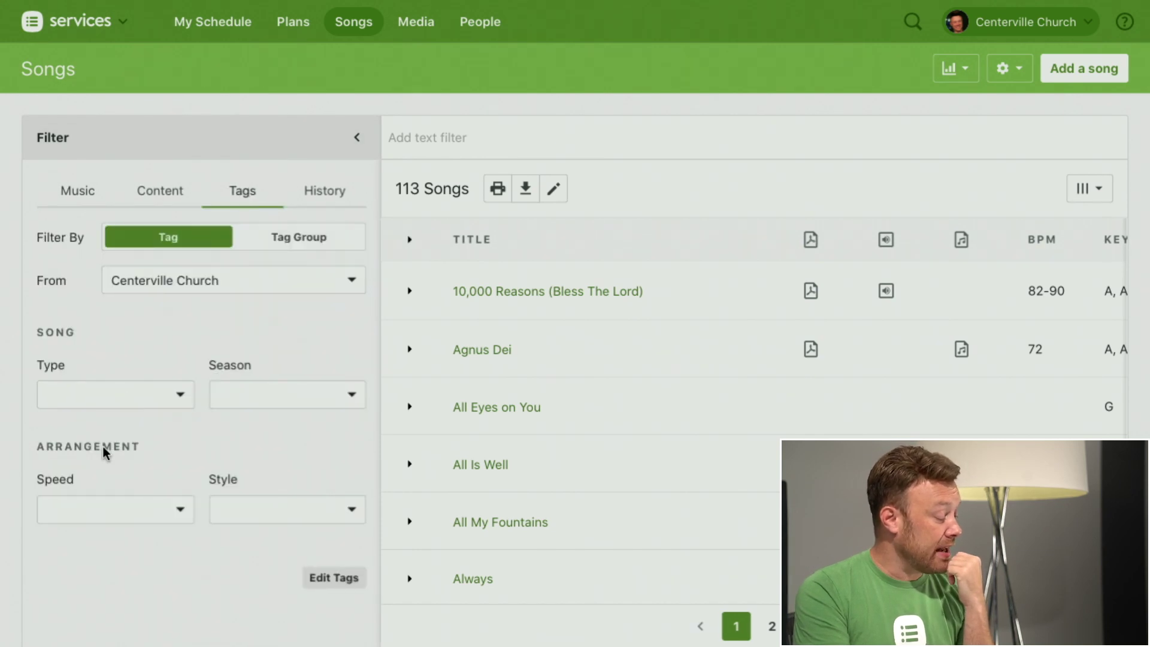
pyautogui.click(151, 405)
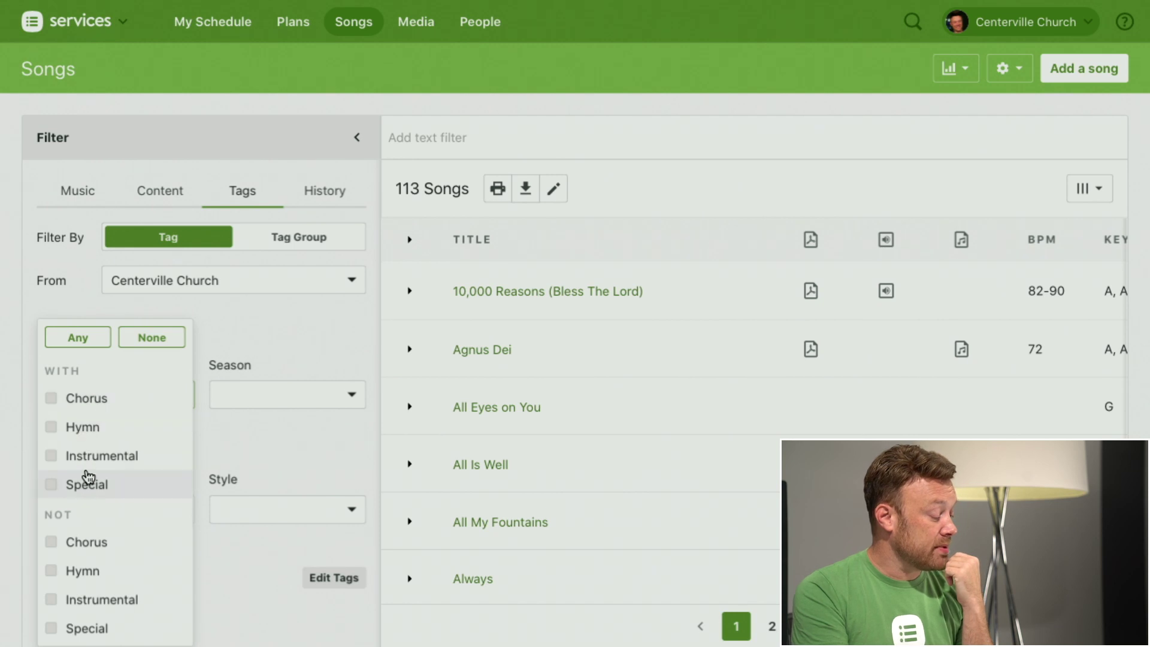
pyautogui.click(76, 400)
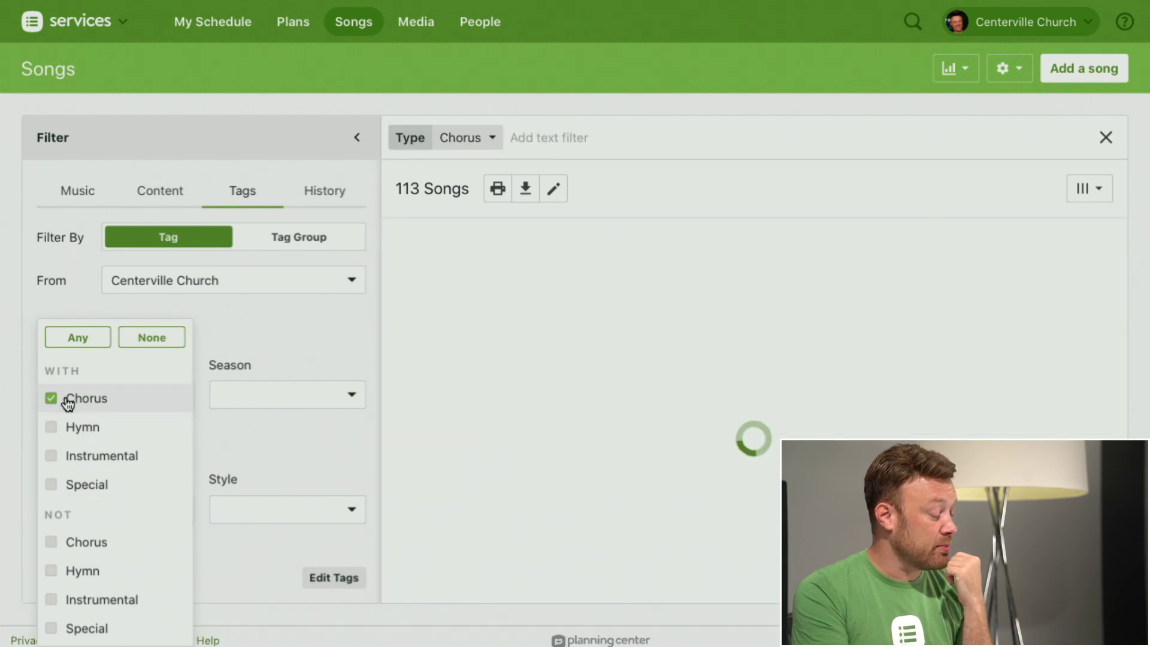
pyautogui.click(248, 318)
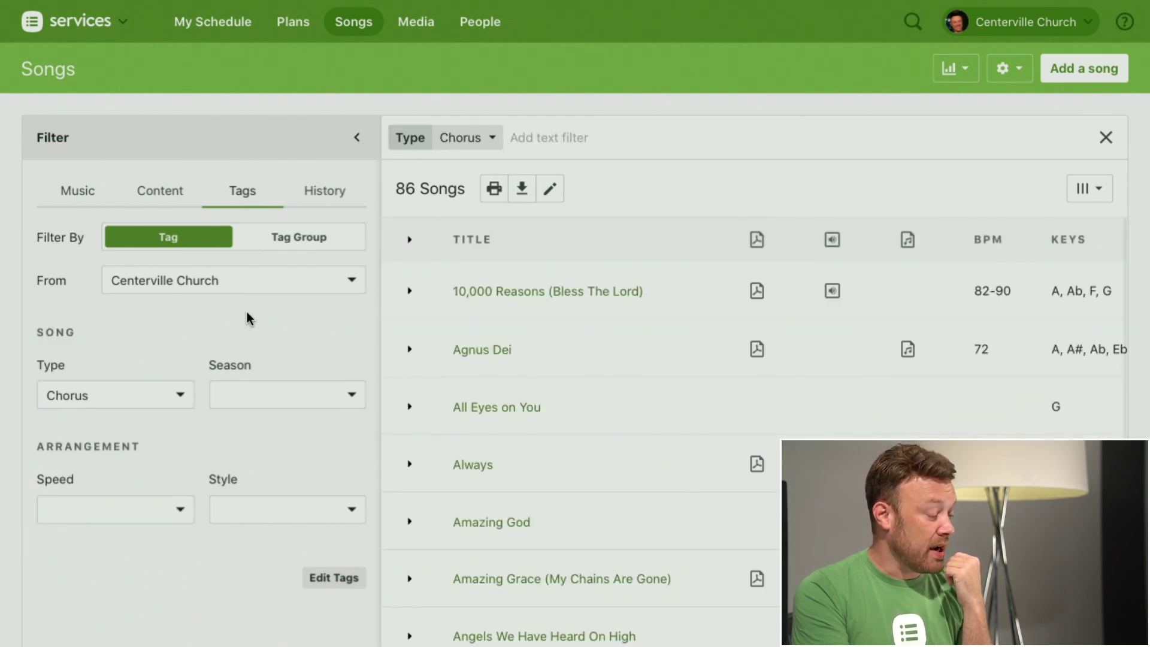
# Step: Try the Christmas season tag as an additional filter, clear it, and set the Season filter to None
pyautogui.click(267, 395)
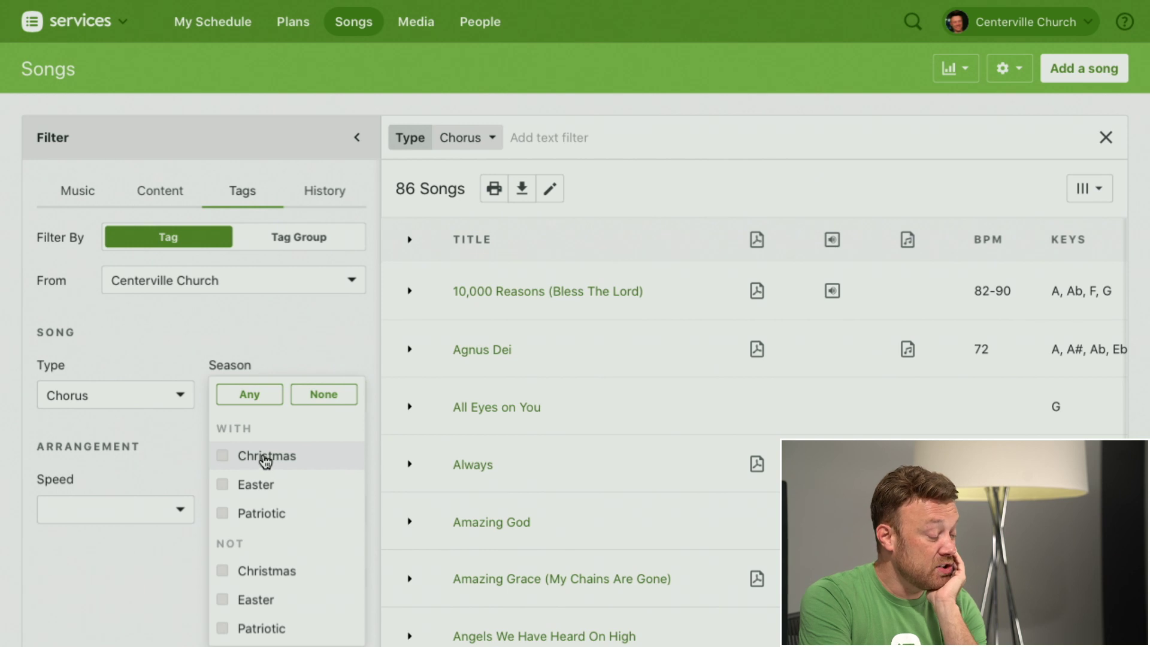
pyautogui.click(265, 460)
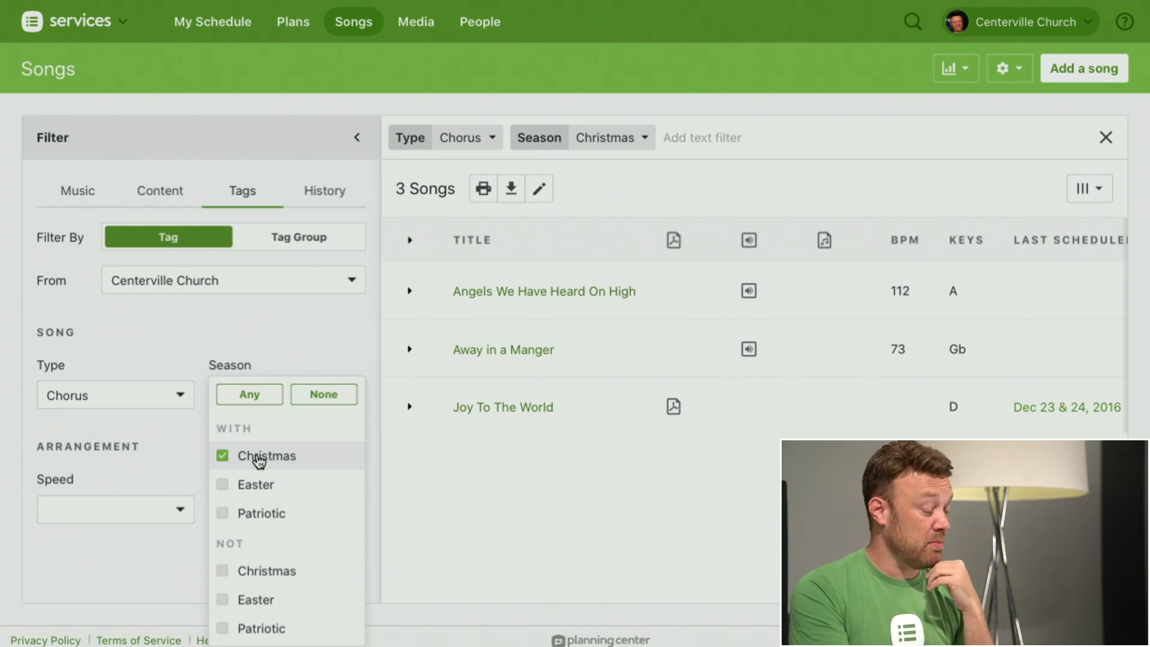
pyautogui.click(254, 461)
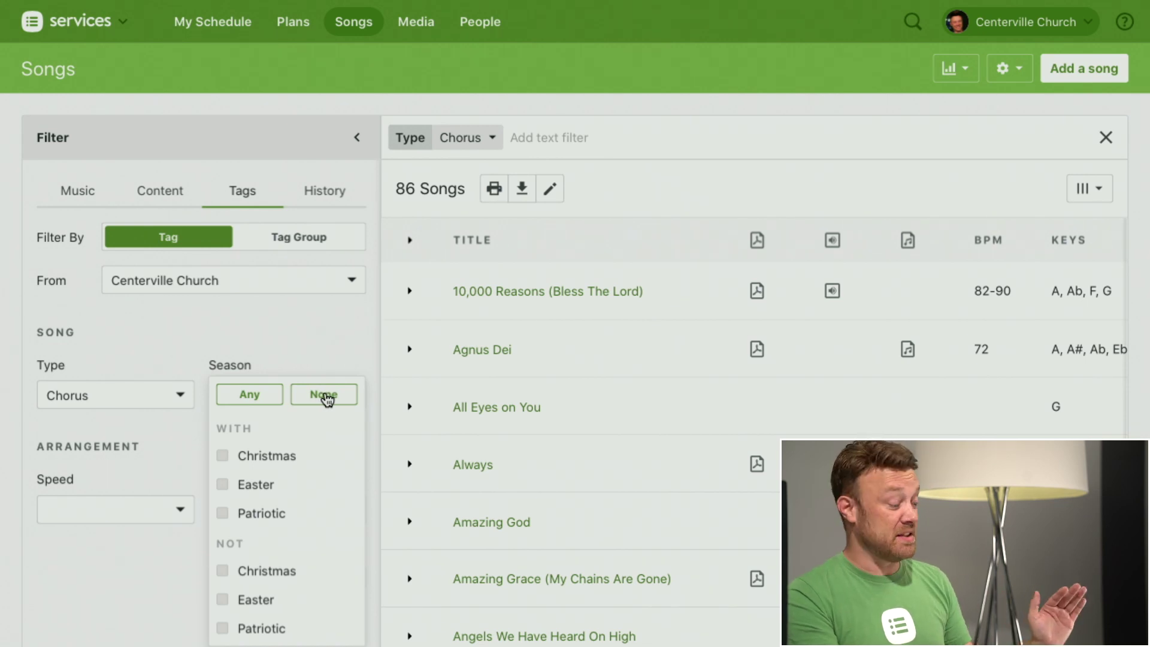
pyautogui.click(324, 396)
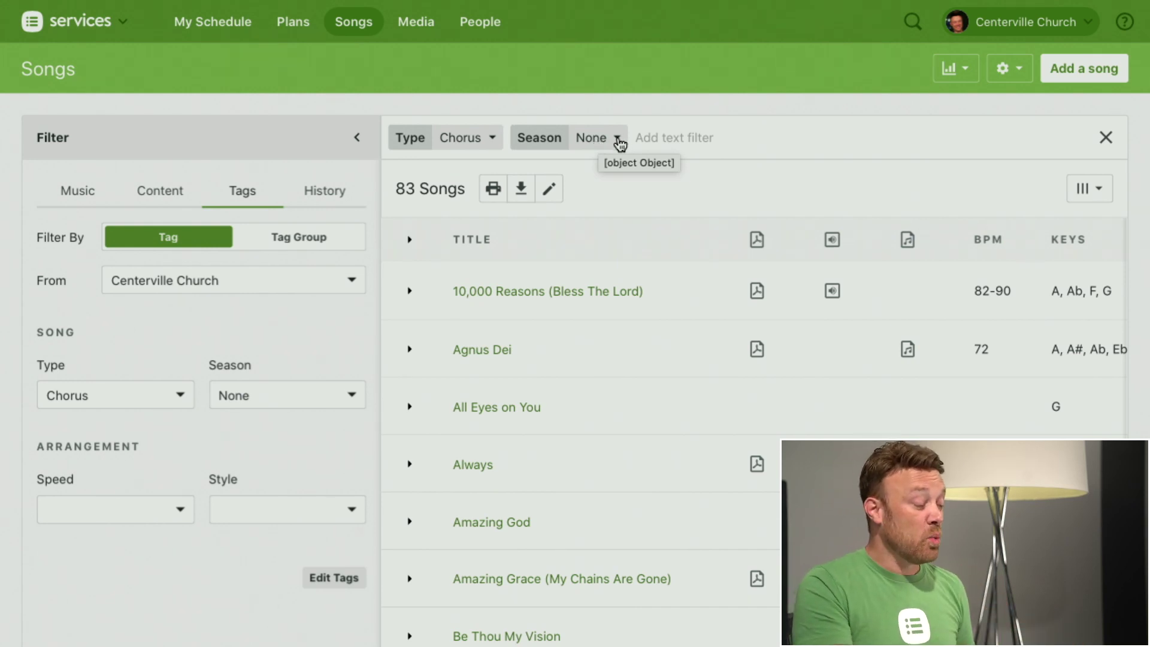
# Step: Pin both the Season and the Type filters on the Songs list
pyautogui.click(618, 140)
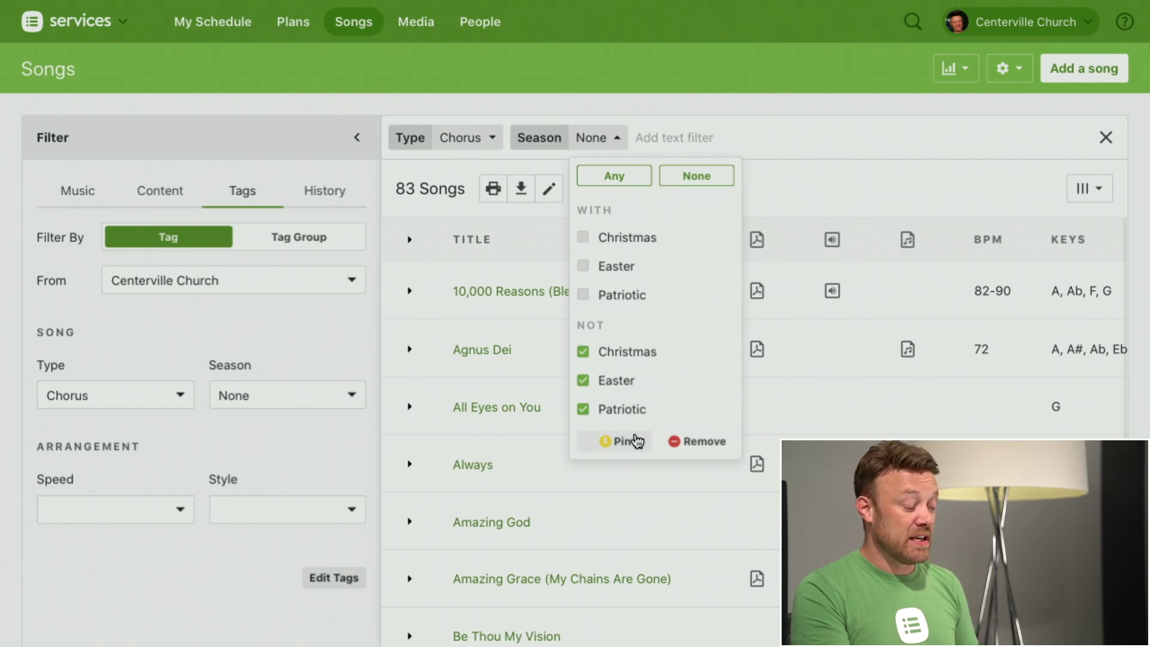
pyautogui.click(617, 443)
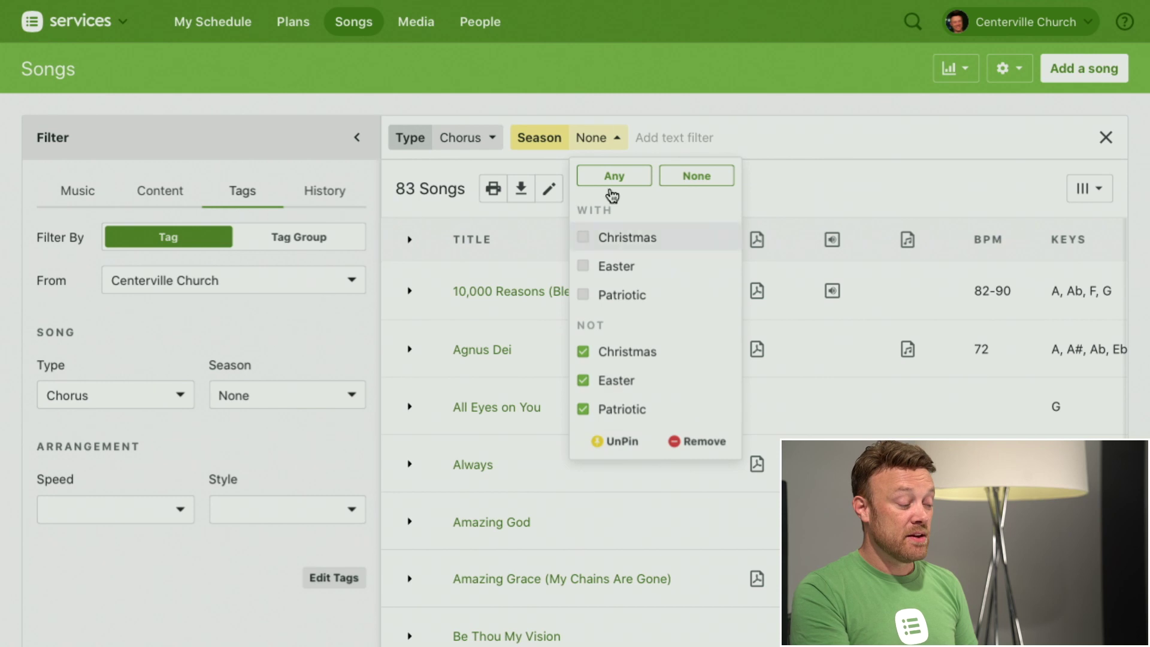
pyautogui.click(490, 140)
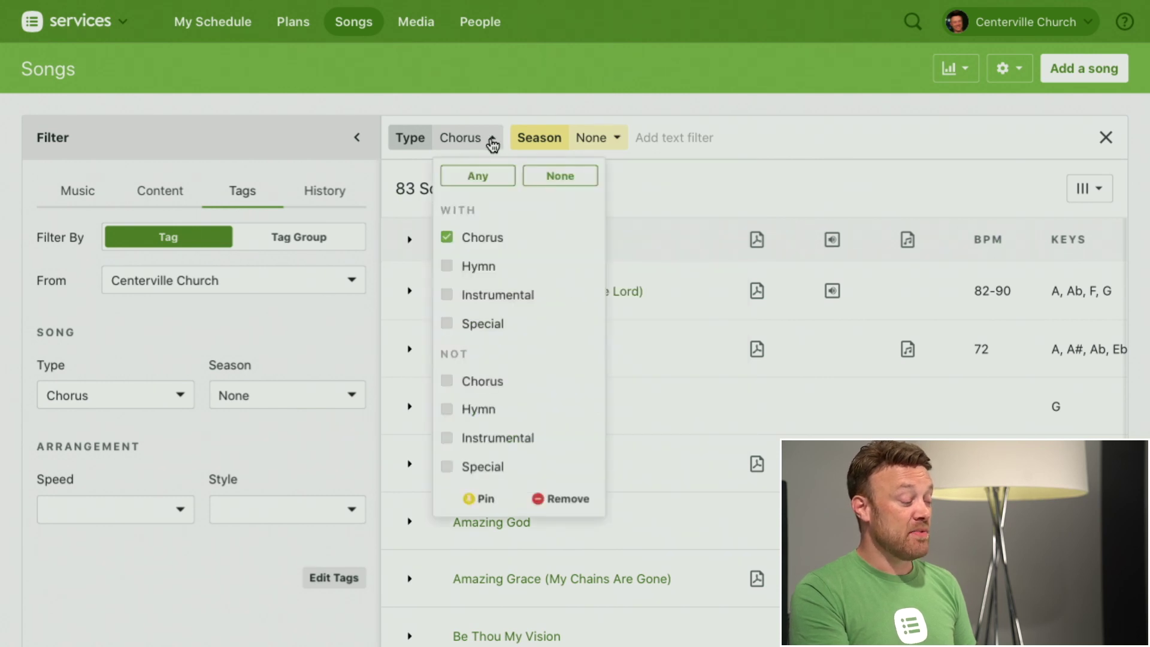
pyautogui.click(482, 505)
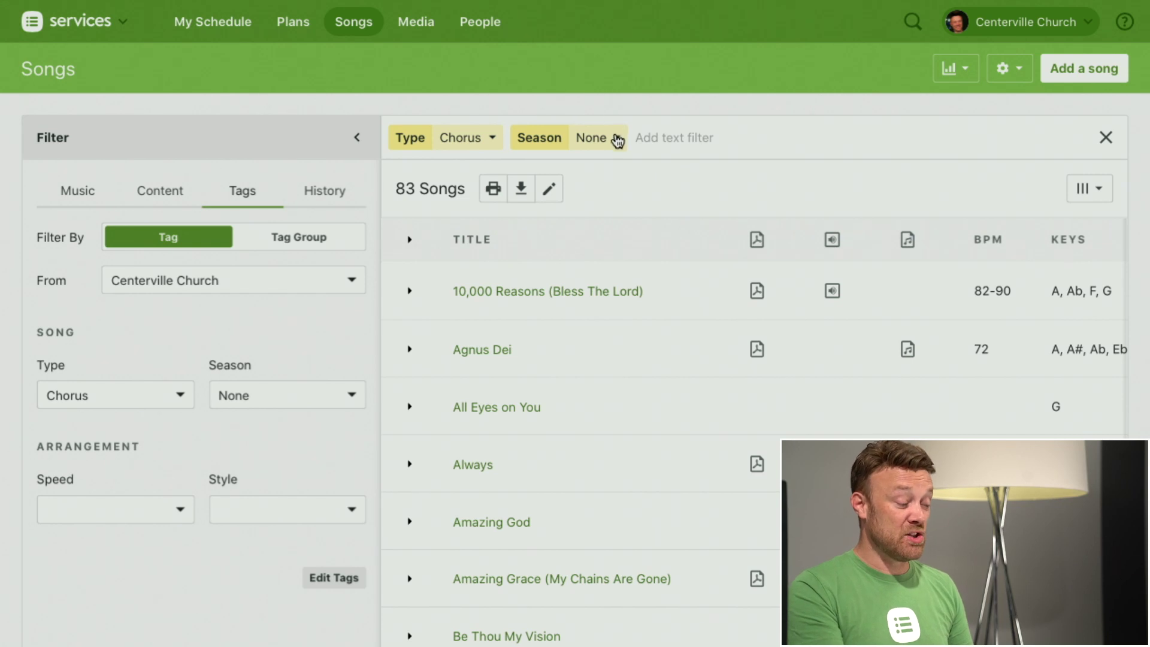
# Step: Include Christmas songs in the pinned Season filter, and reset that filter to None
pyautogui.click(617, 141)
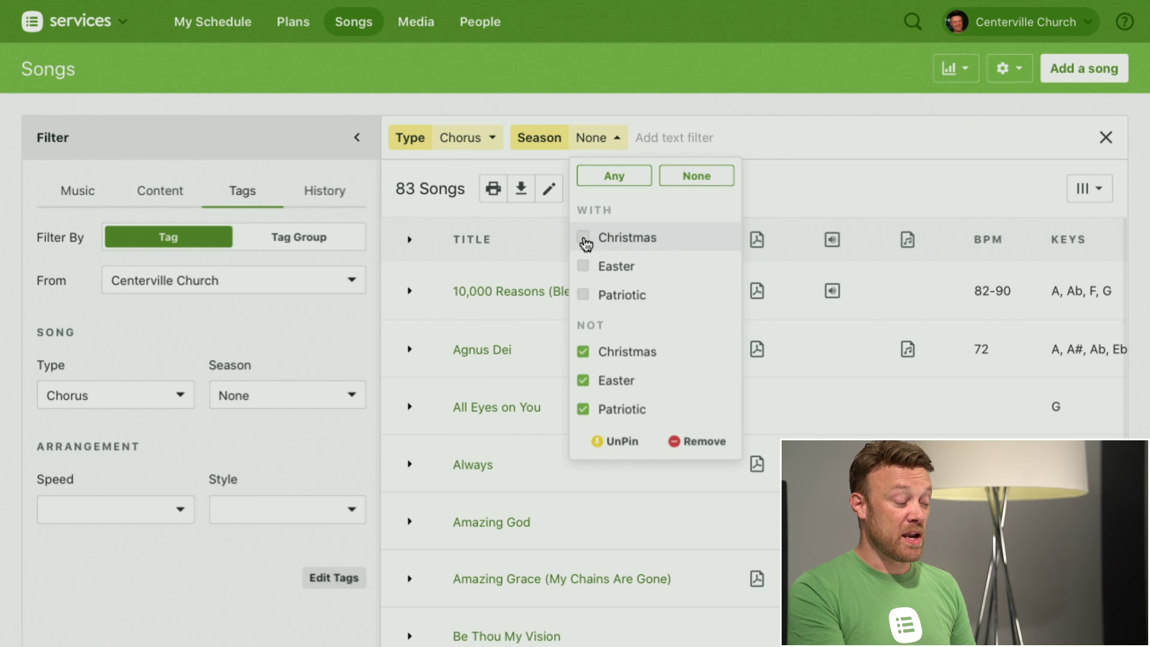
pyautogui.click(583, 238)
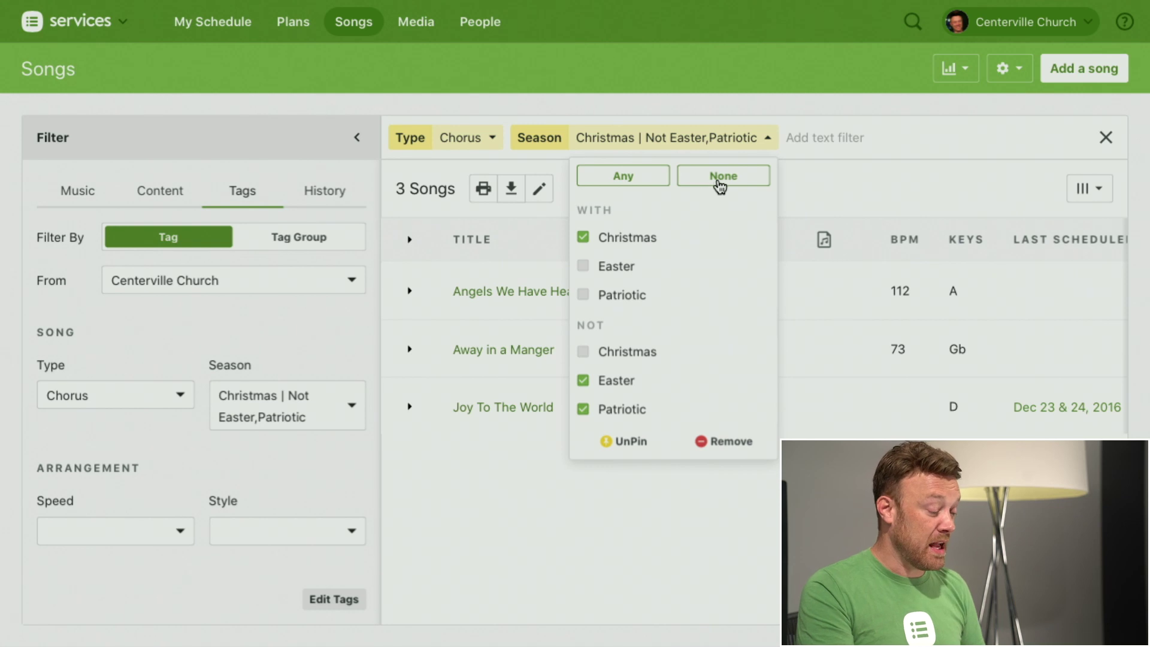
pyautogui.click(710, 180)
pyautogui.click(832, 163)
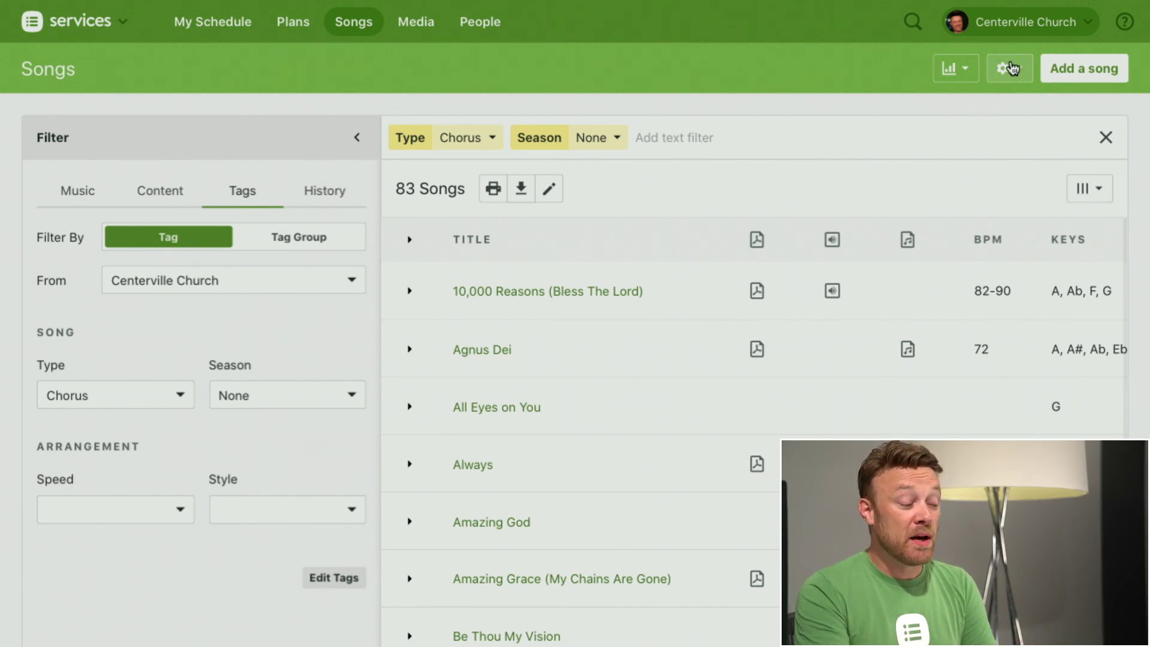
# Step: Open the tag management page from Songs and review the song and arrangement tag groups
pyautogui.click(1010, 69)
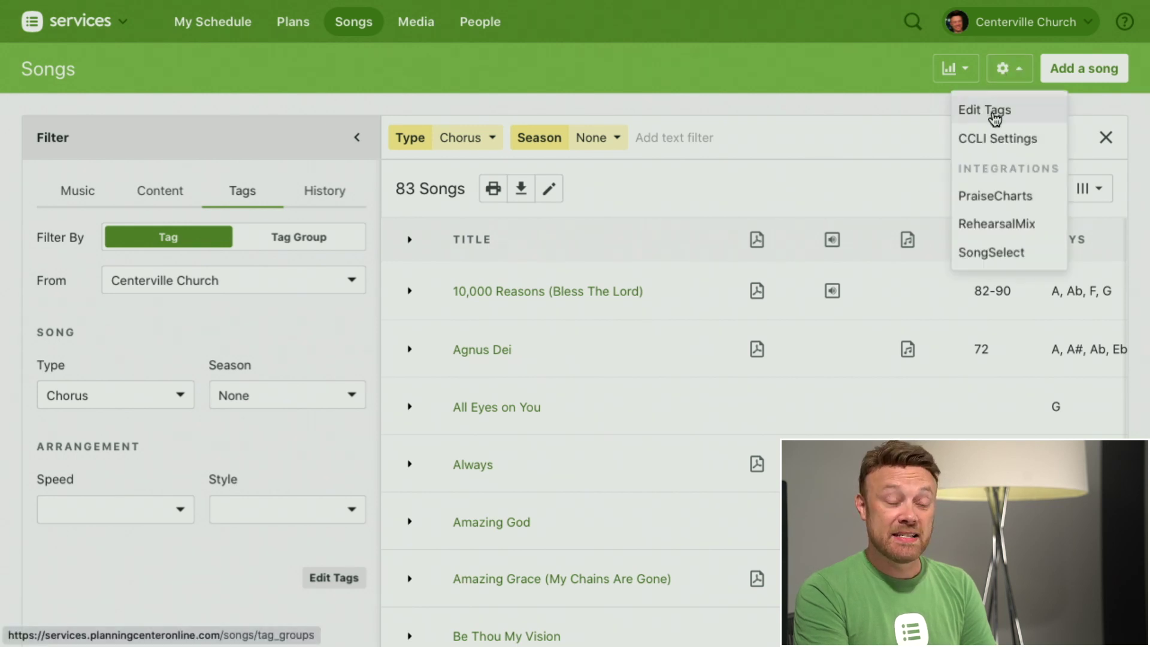
pyautogui.click(995, 114)
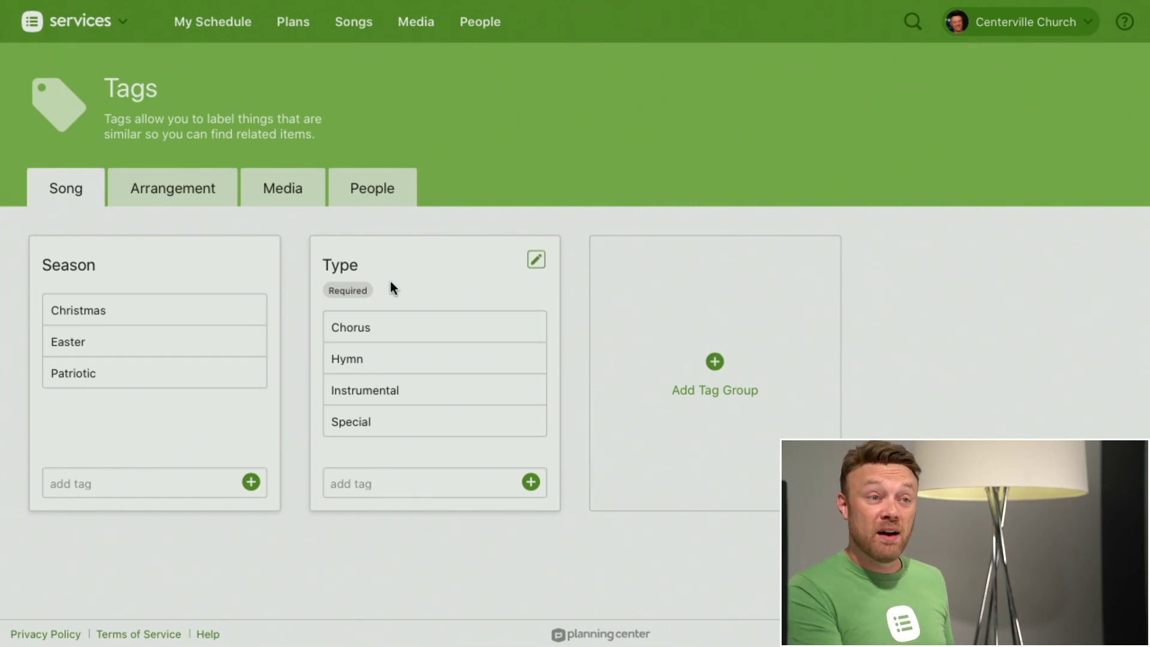
pyautogui.click(150, 192)
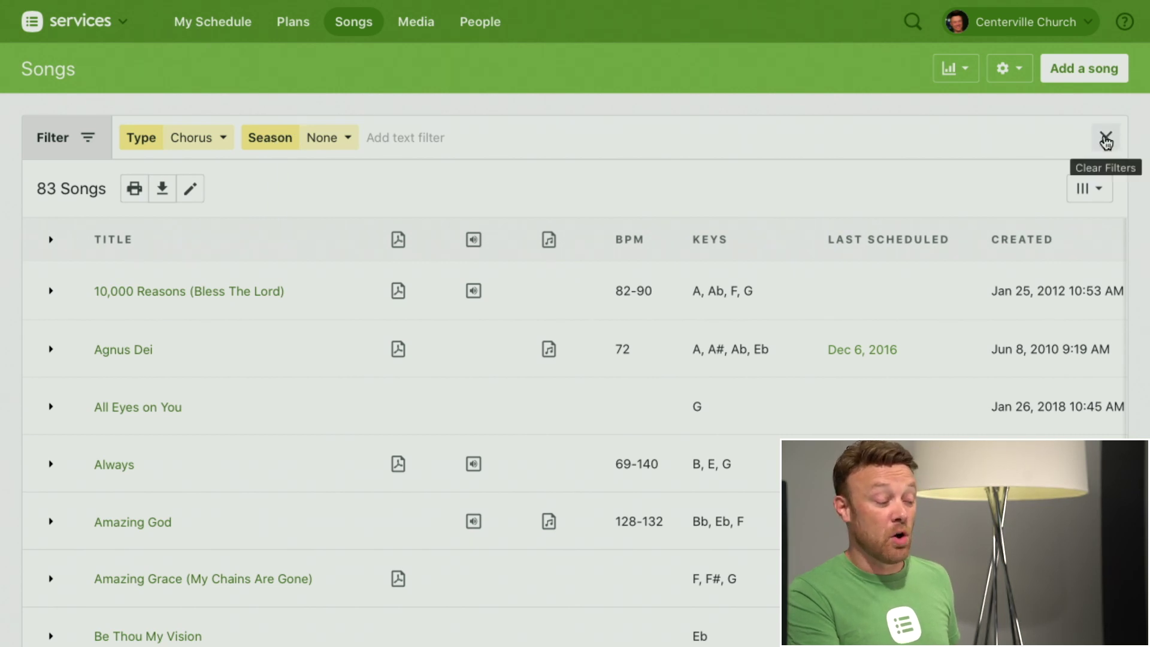
# Step: Clear the Type and Season filters on the Songs list and filter by arrangement Speed set to None
pyautogui.click(1106, 140)
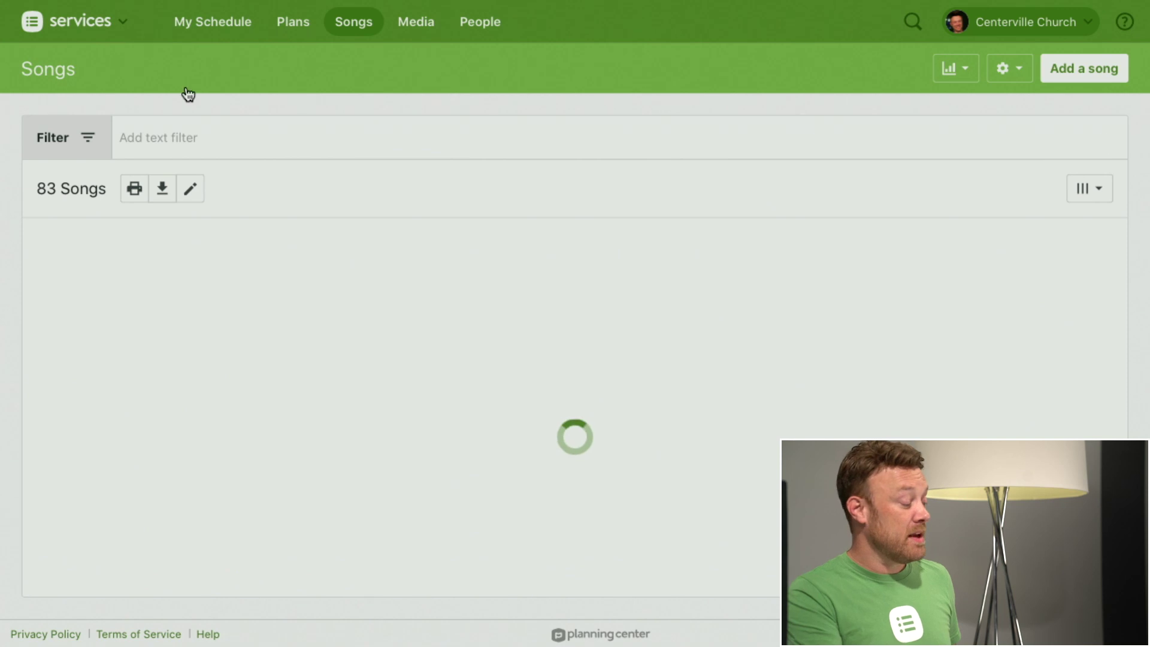
pyautogui.click(88, 141)
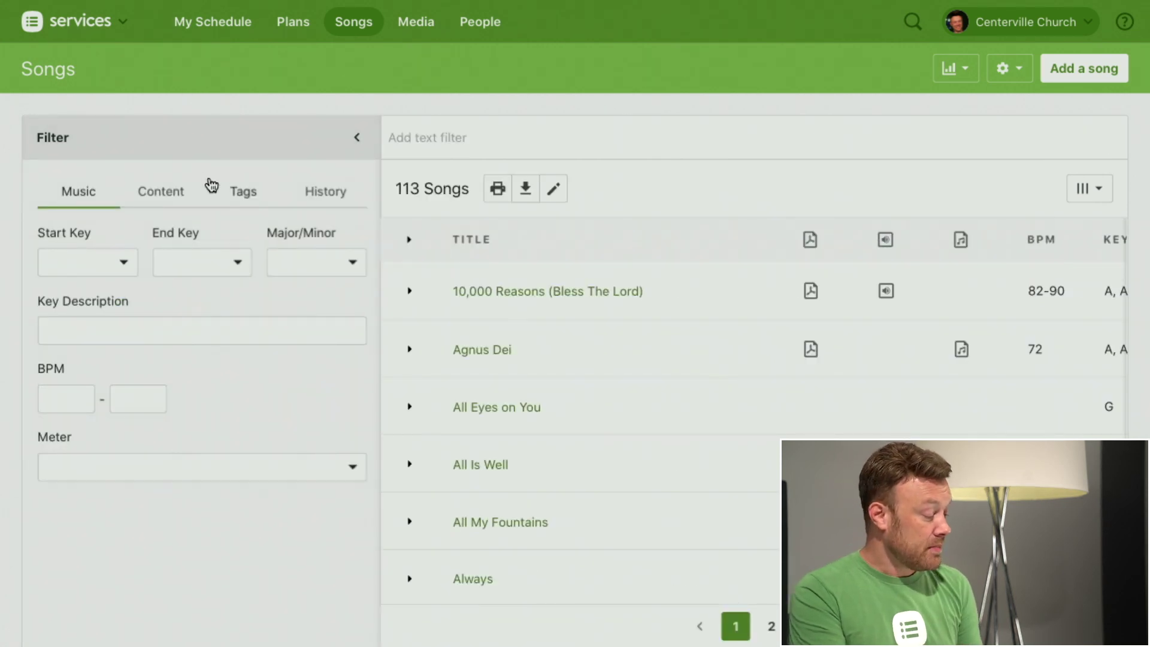
pyautogui.click(241, 192)
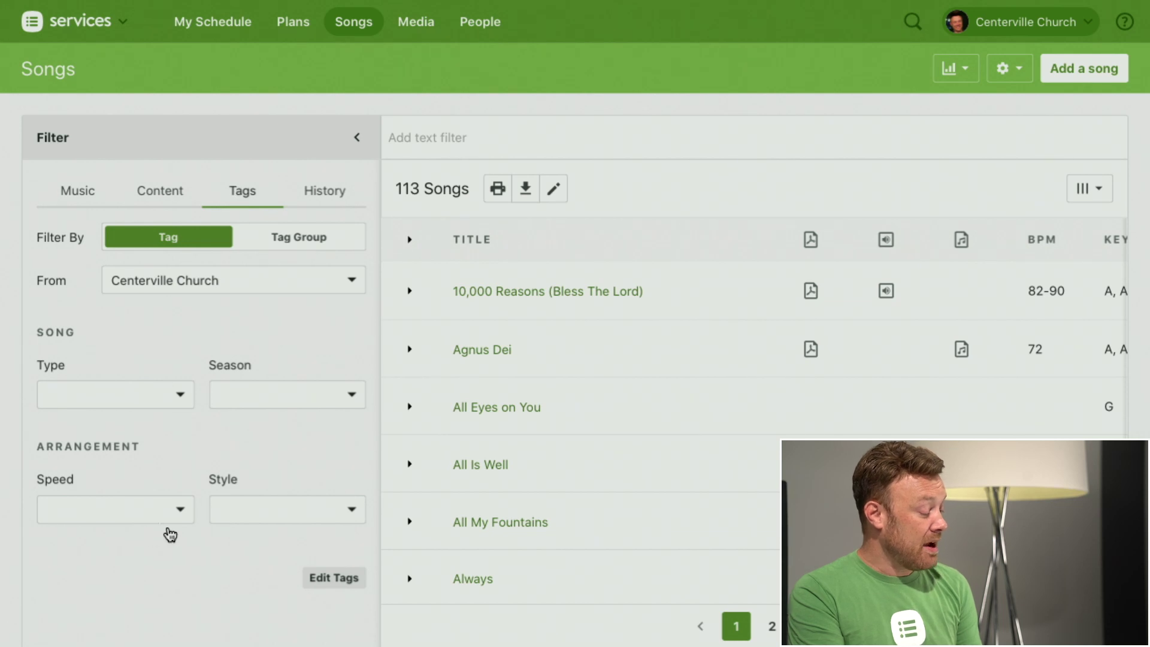
pyautogui.click(173, 517)
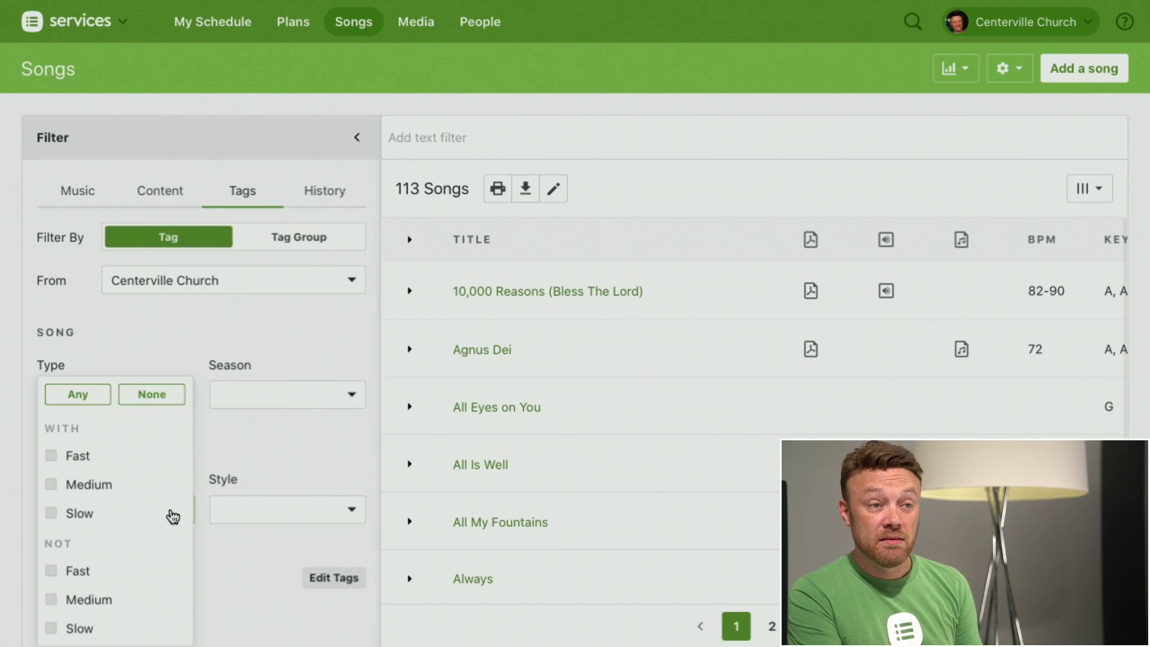
pyautogui.click(232, 458)
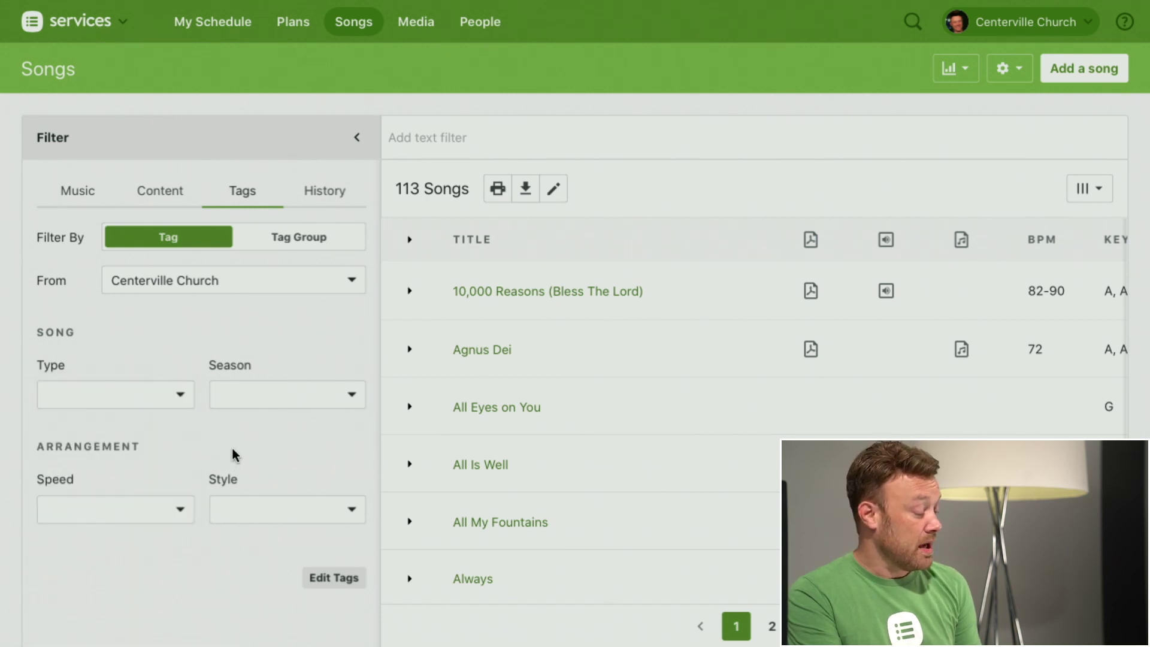
pyautogui.click(100, 505)
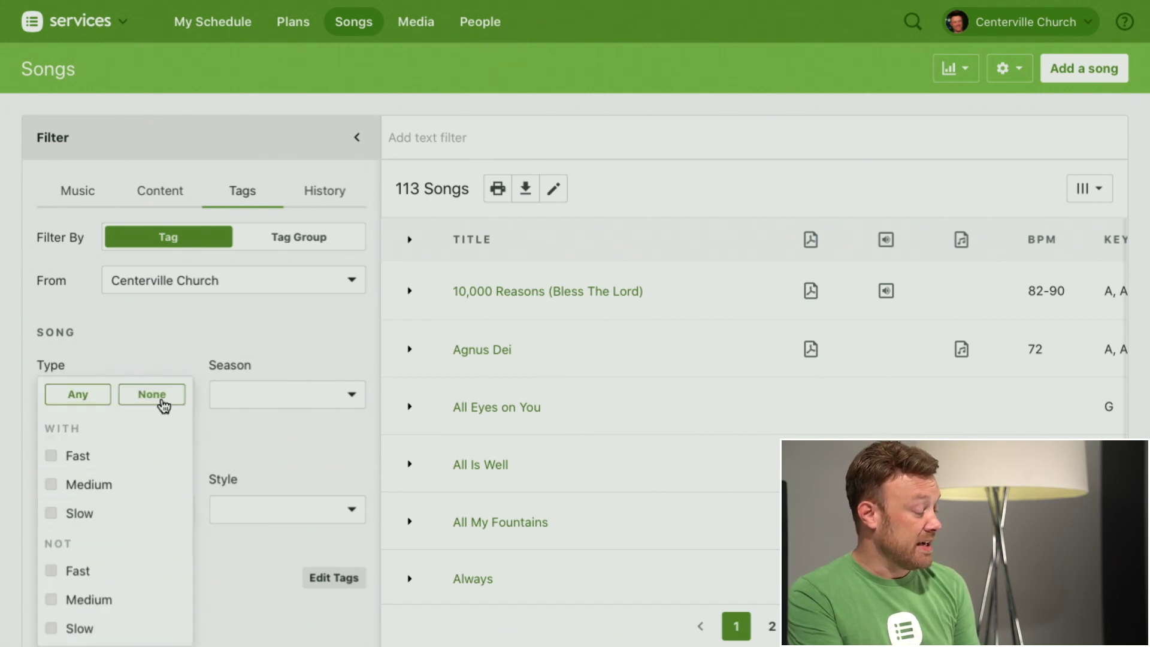
pyautogui.click(162, 406)
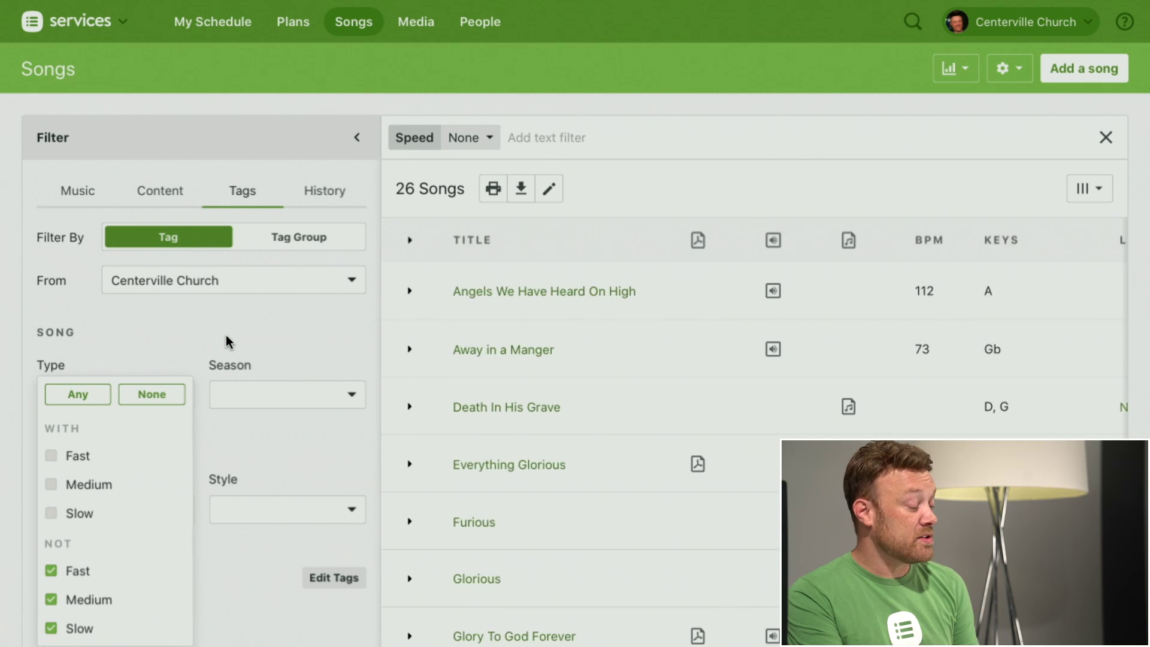
pyautogui.click(202, 340)
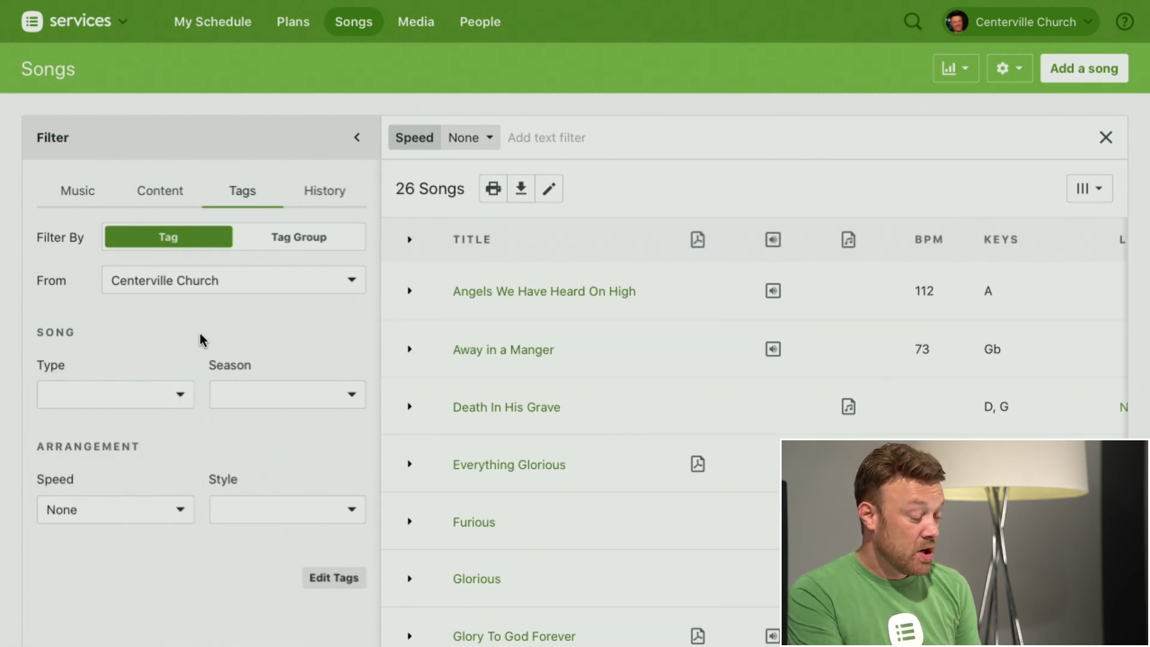
pyautogui.click(313, 138)
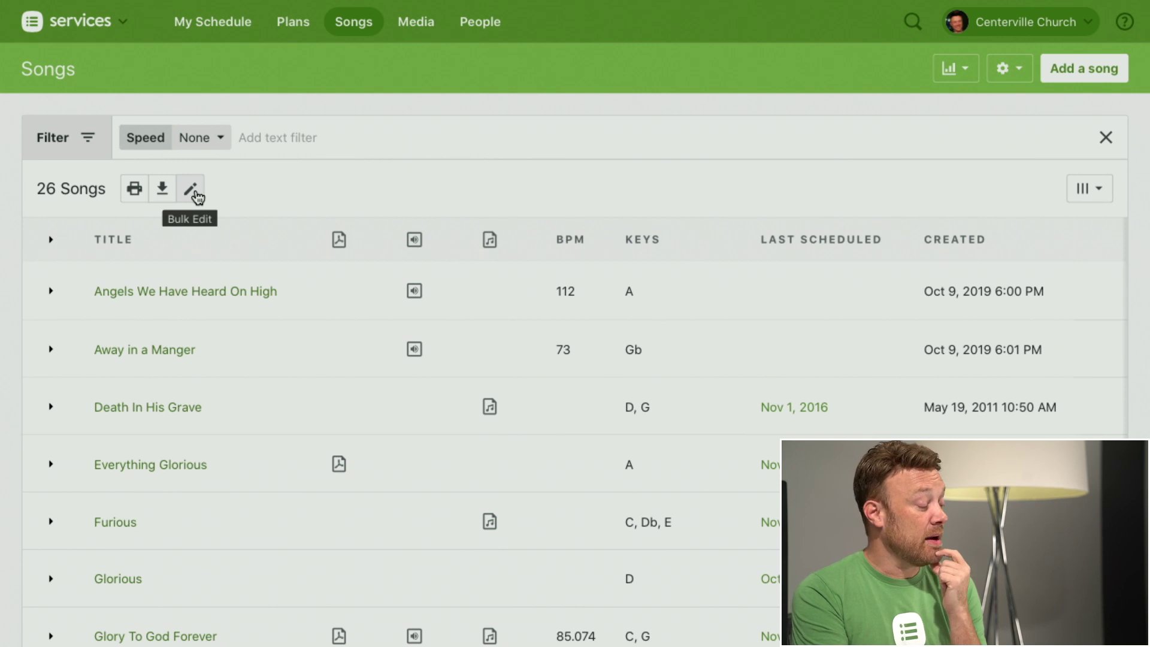
# Step: Start a bulk edit of arrangements and select those of Angels We Have Heard On High, Away in a Manger and Death In His Grave
pyautogui.click(191, 190)
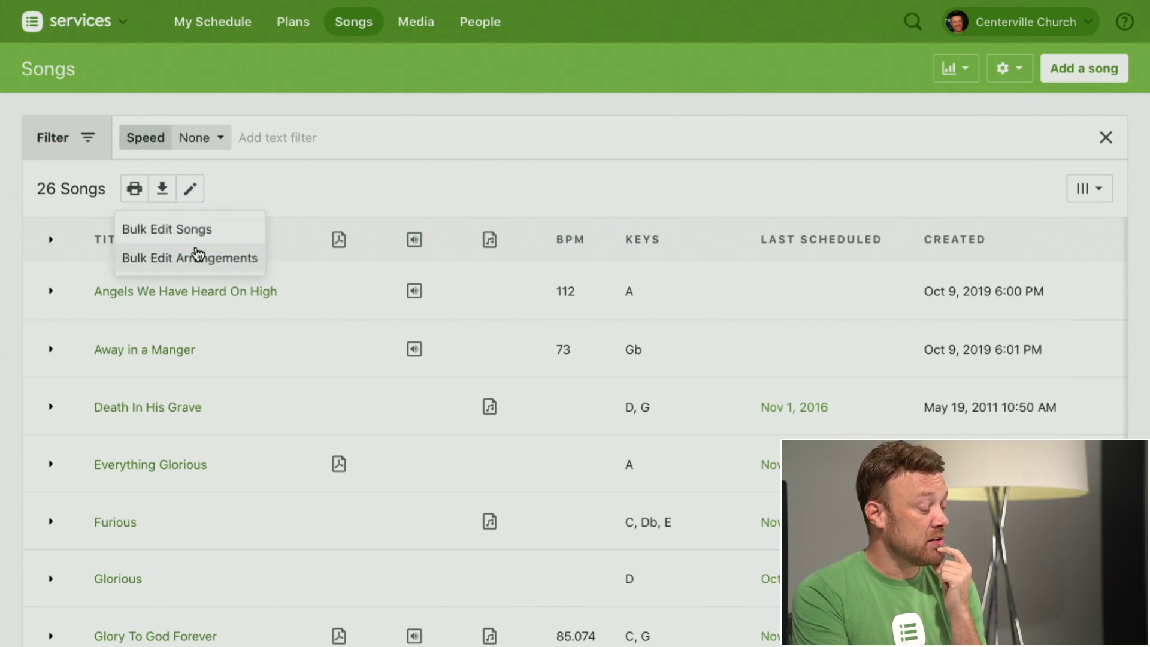
pyautogui.click(214, 259)
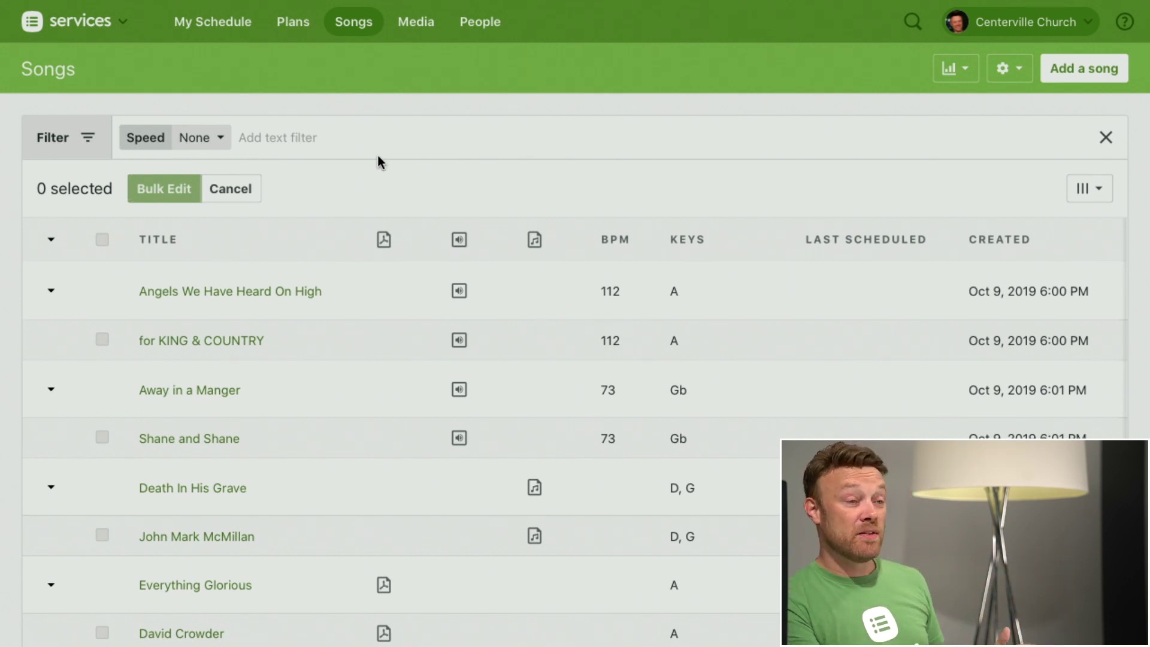
pyautogui.scroll(-3, 257, 274)
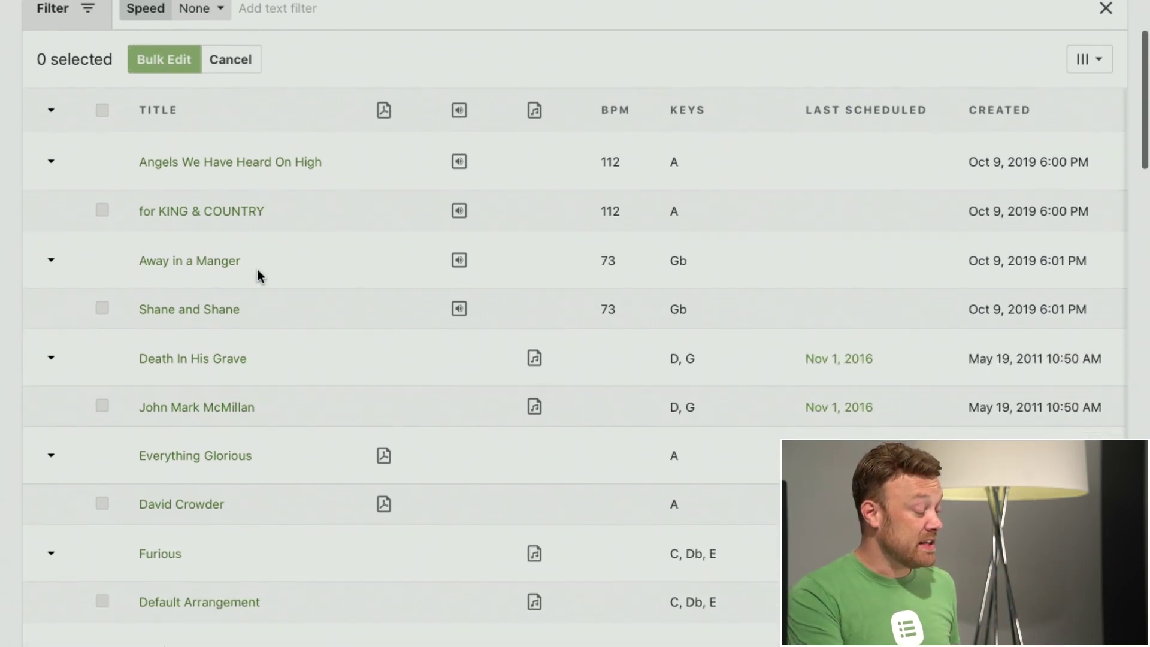
pyautogui.scroll(3, 234, 365)
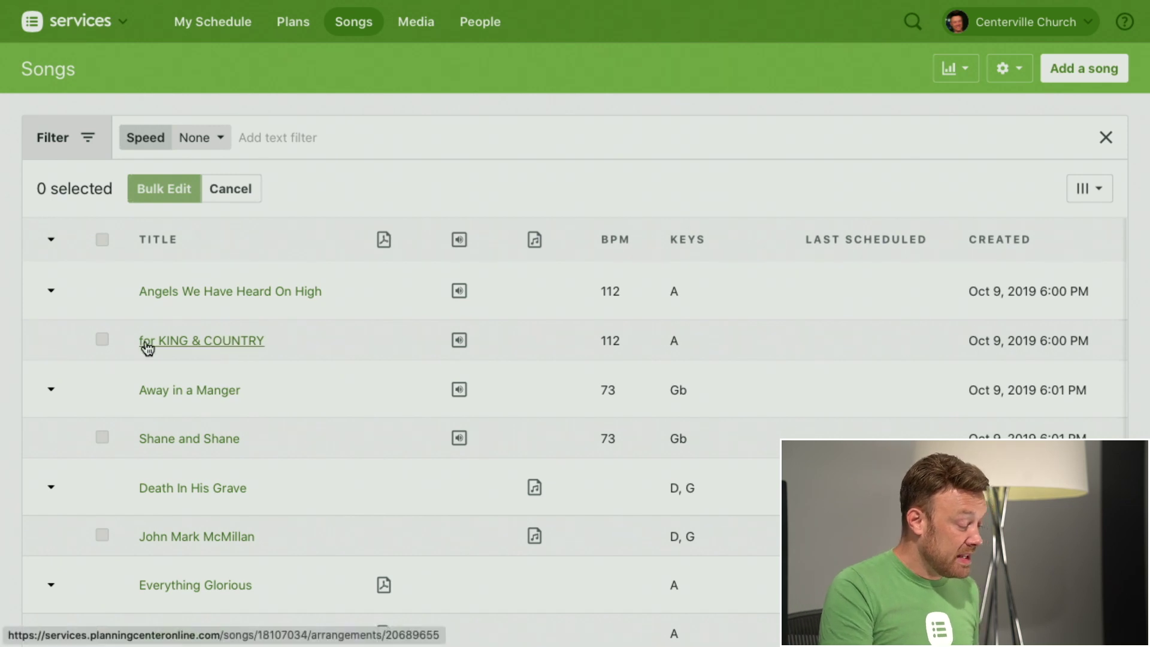
pyautogui.click(102, 341)
pyautogui.scroll(-3, 220, 395)
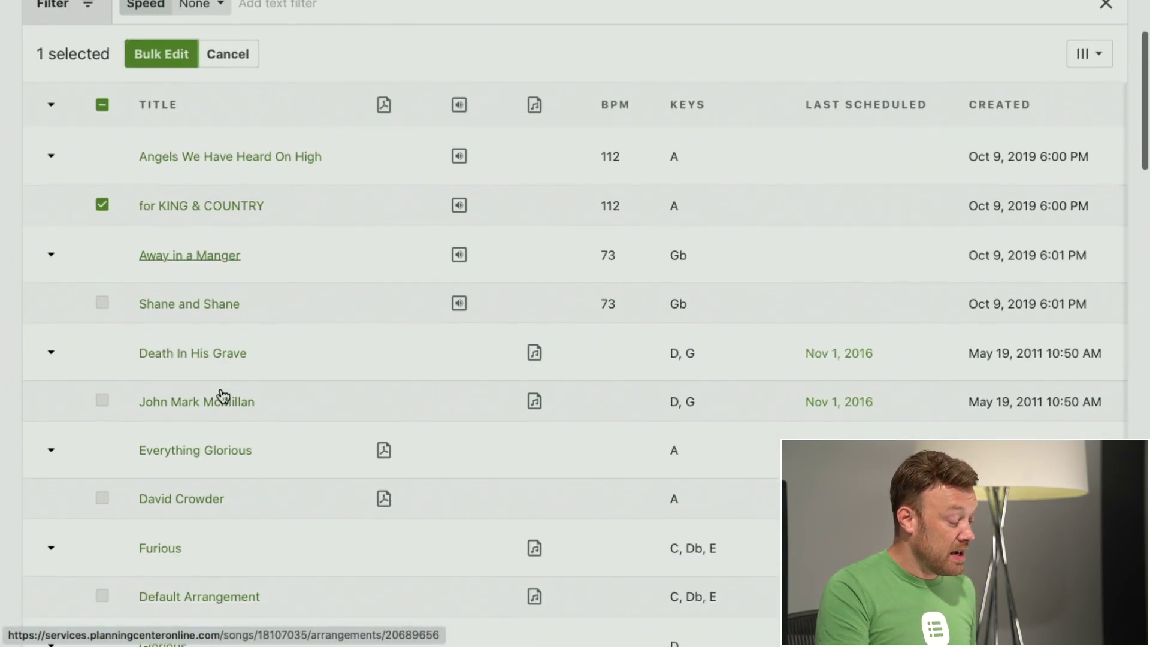
pyautogui.click(100, 305)
pyautogui.click(102, 401)
pyautogui.scroll(3, 316, 352)
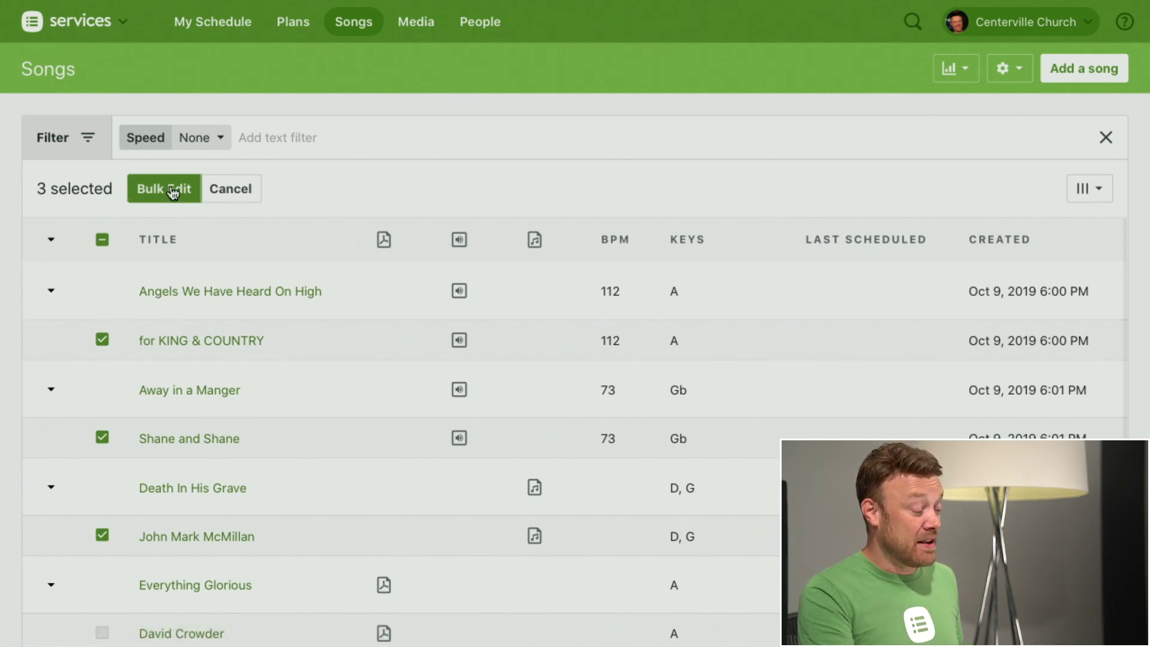
# Step: Bulk add the Medium speed tag to the three selected arrangements
pyautogui.click(162, 191)
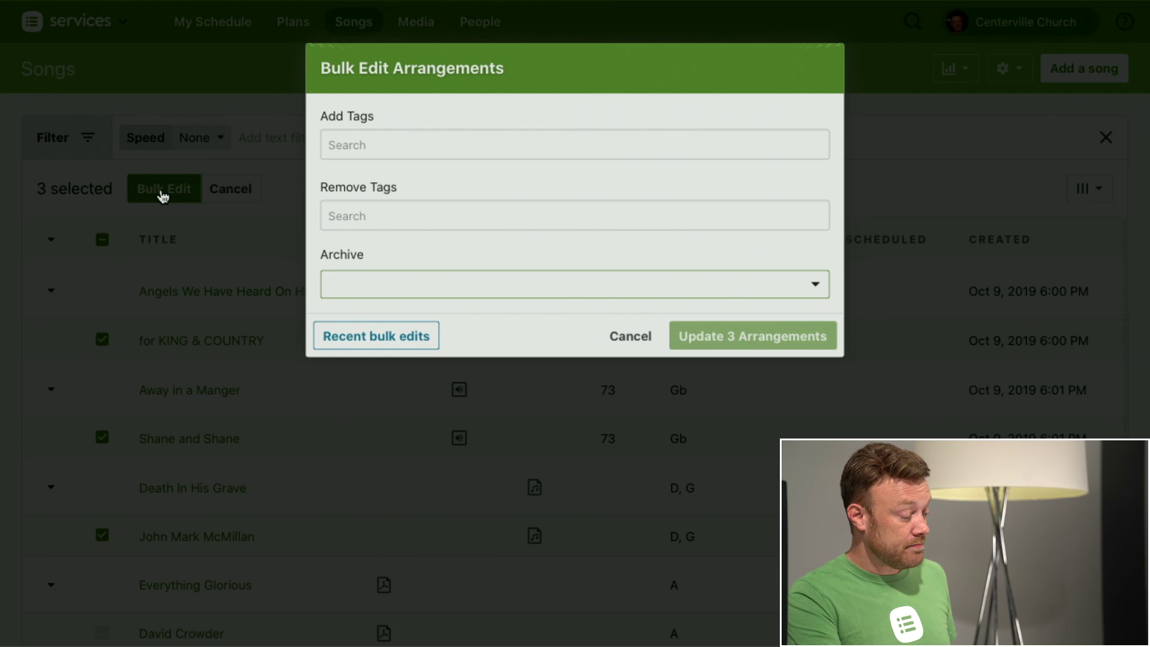
pyautogui.click(404, 141)
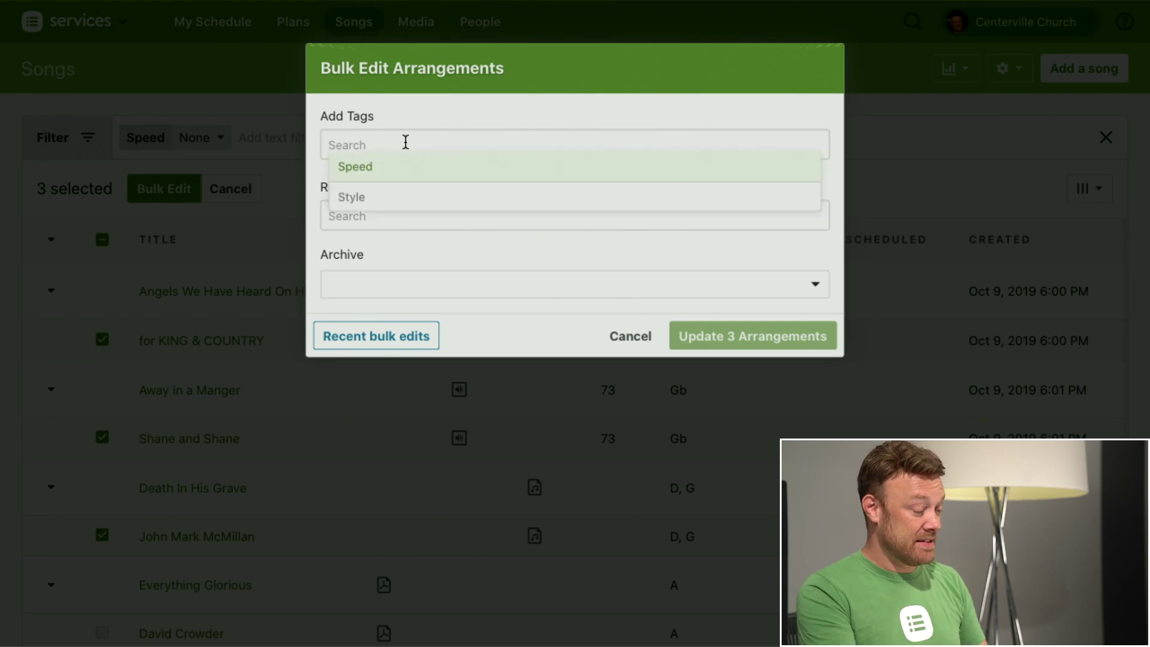
pyautogui.write('mediu')
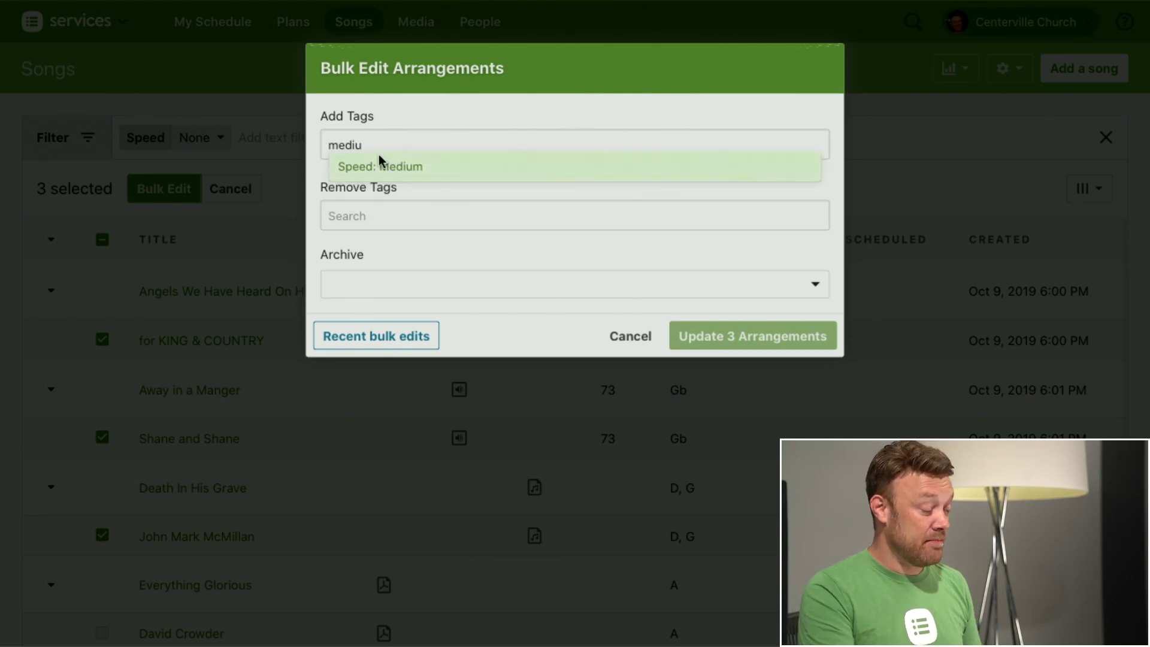
pyautogui.click(382, 167)
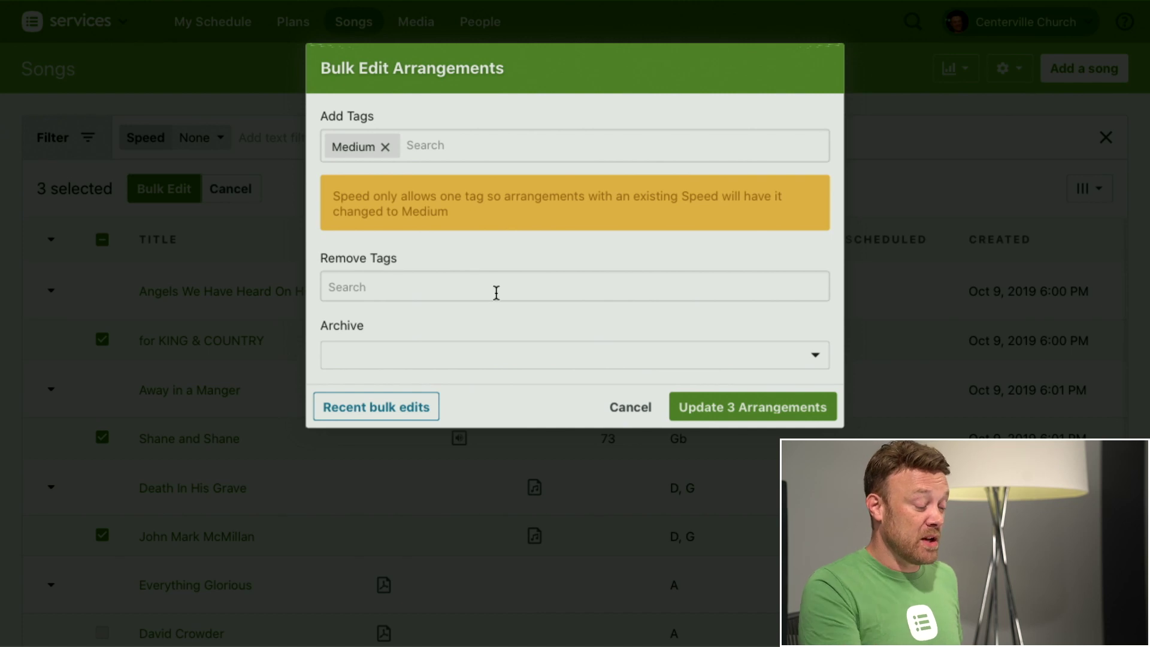
pyautogui.click(740, 408)
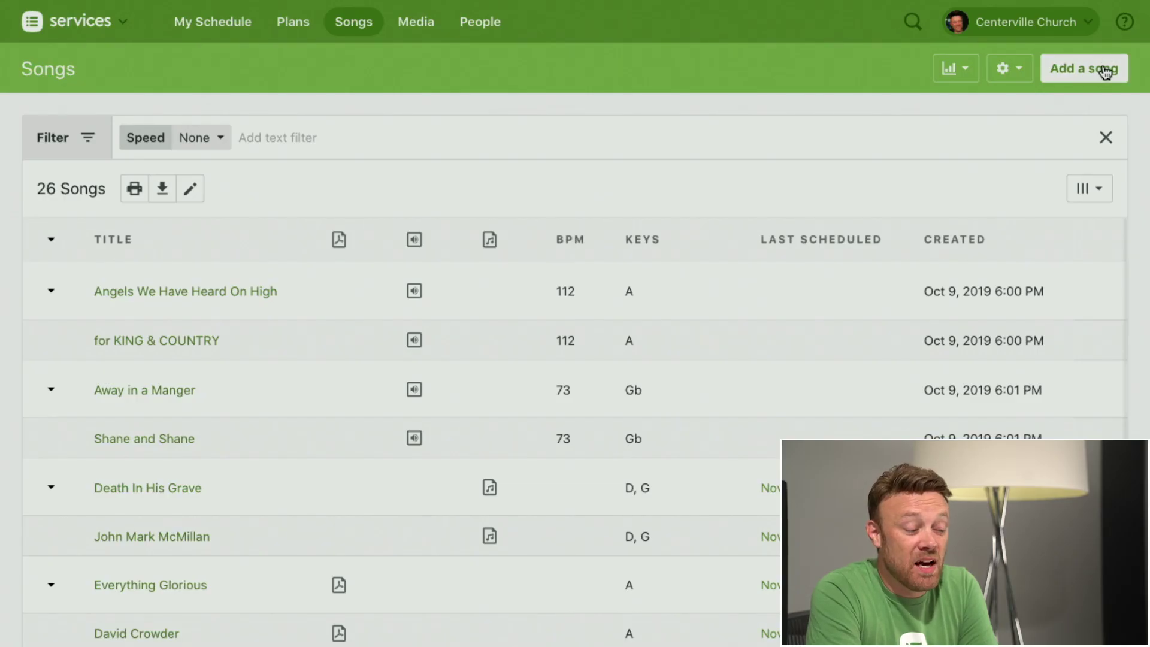
# Step: Start adding a song and examine the Top Songs list for Oct 13
pyautogui.click(1086, 78)
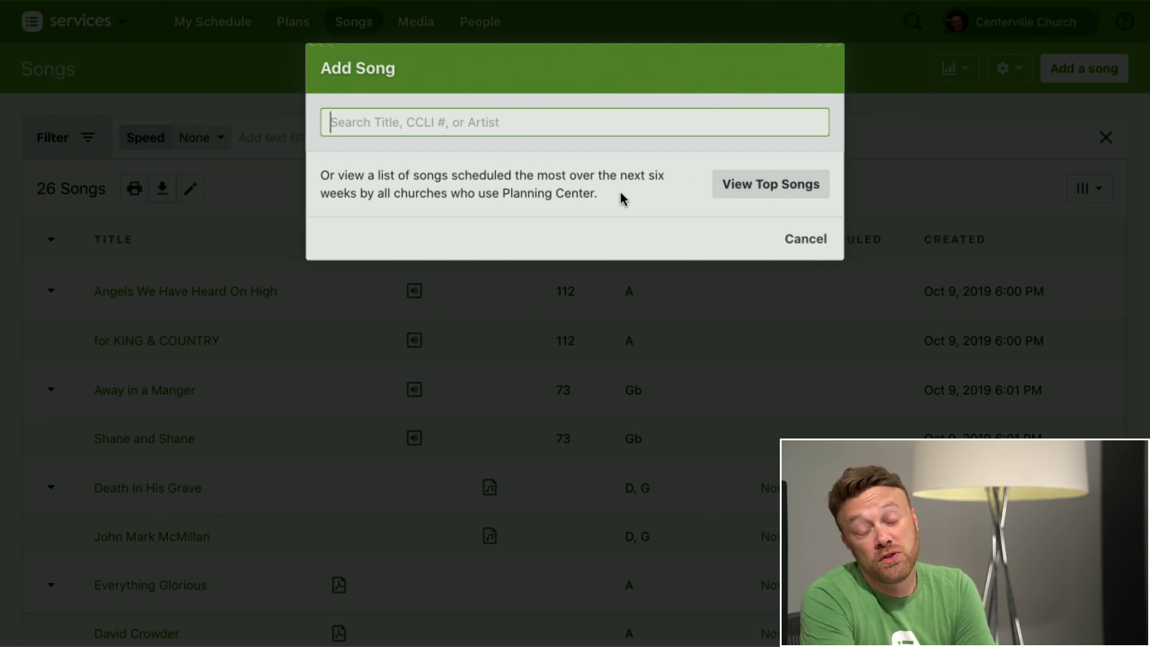
pyautogui.click(780, 191)
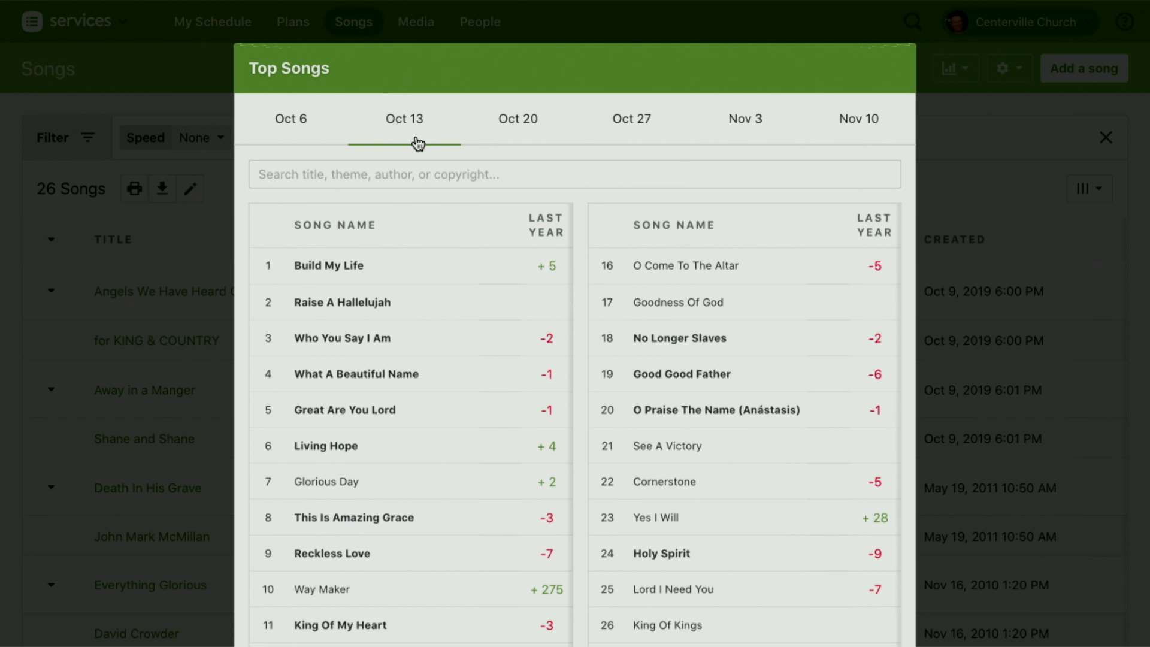
pyautogui.scroll(-3, 595, 312)
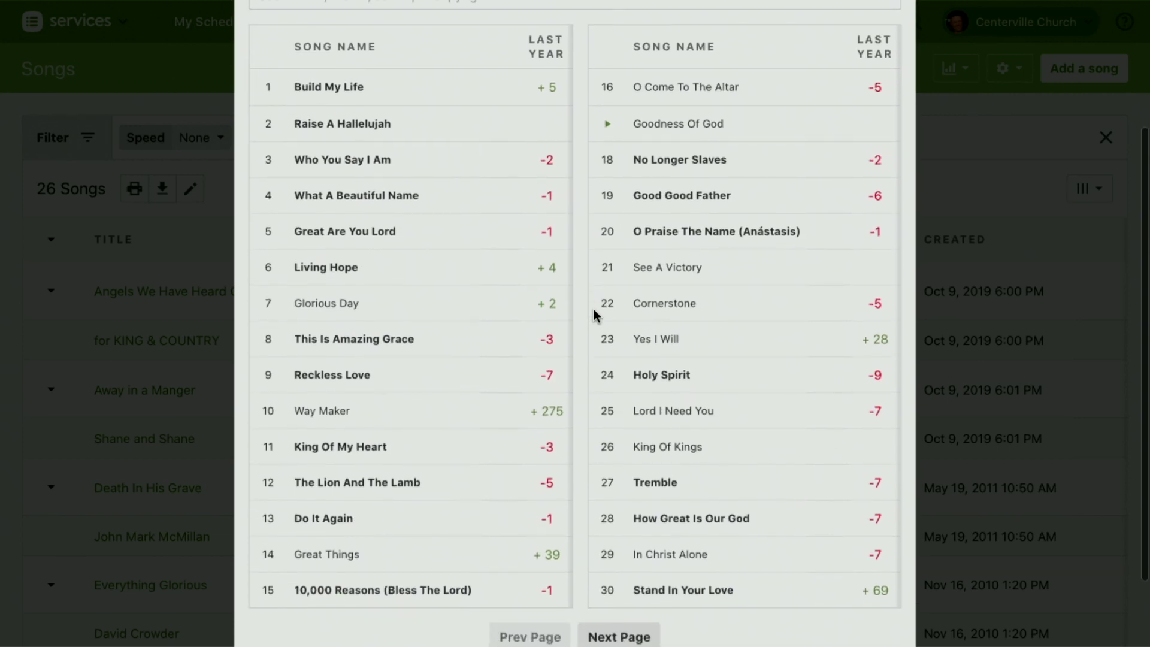
pyautogui.scroll(1, 586, 307)
pyautogui.scroll(-1, 586, 307)
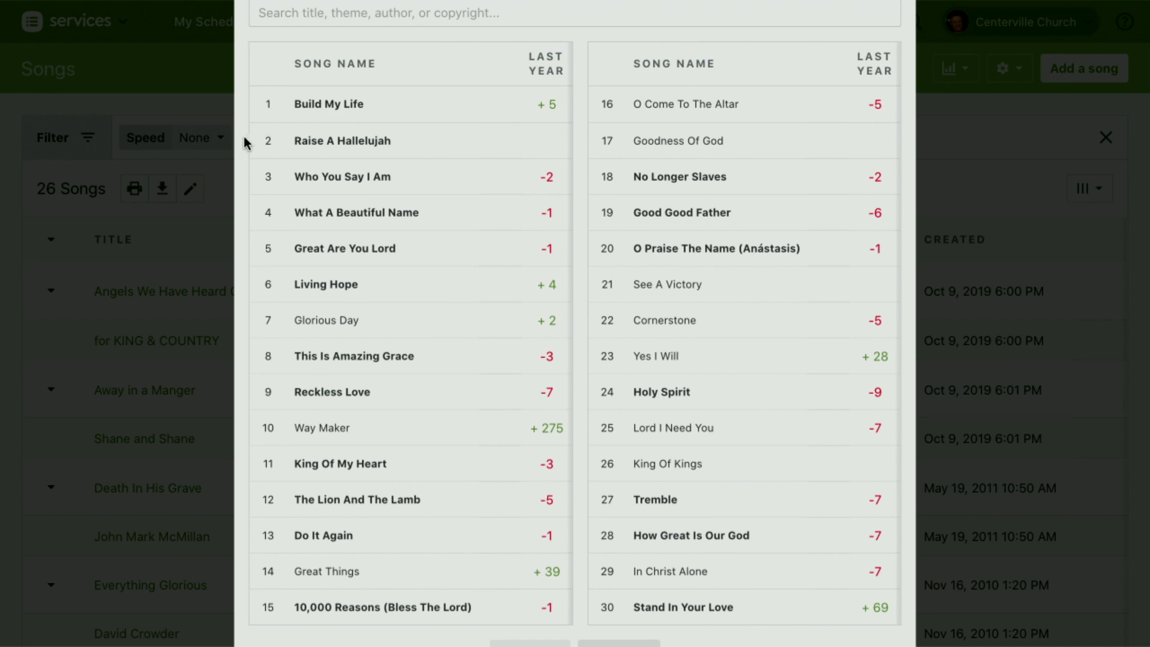
# Step: Try Glorious Day from the Top Songs as the song to add, clear it, and return to the Top Songs list
pyautogui.click(326, 321)
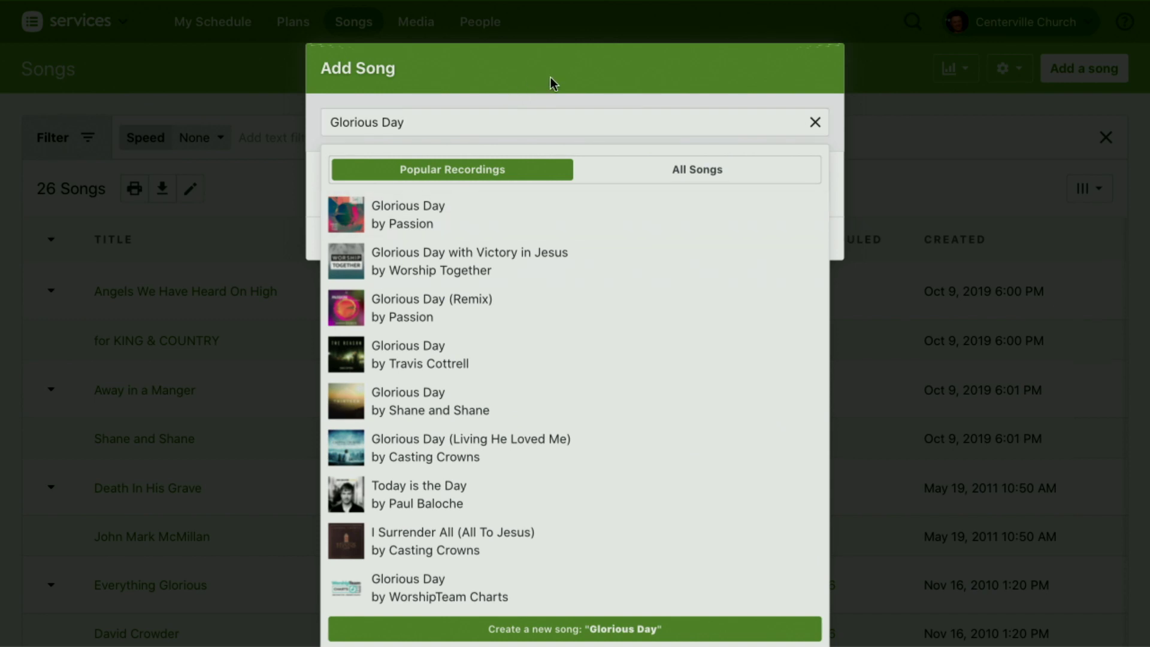
pyautogui.click(816, 124)
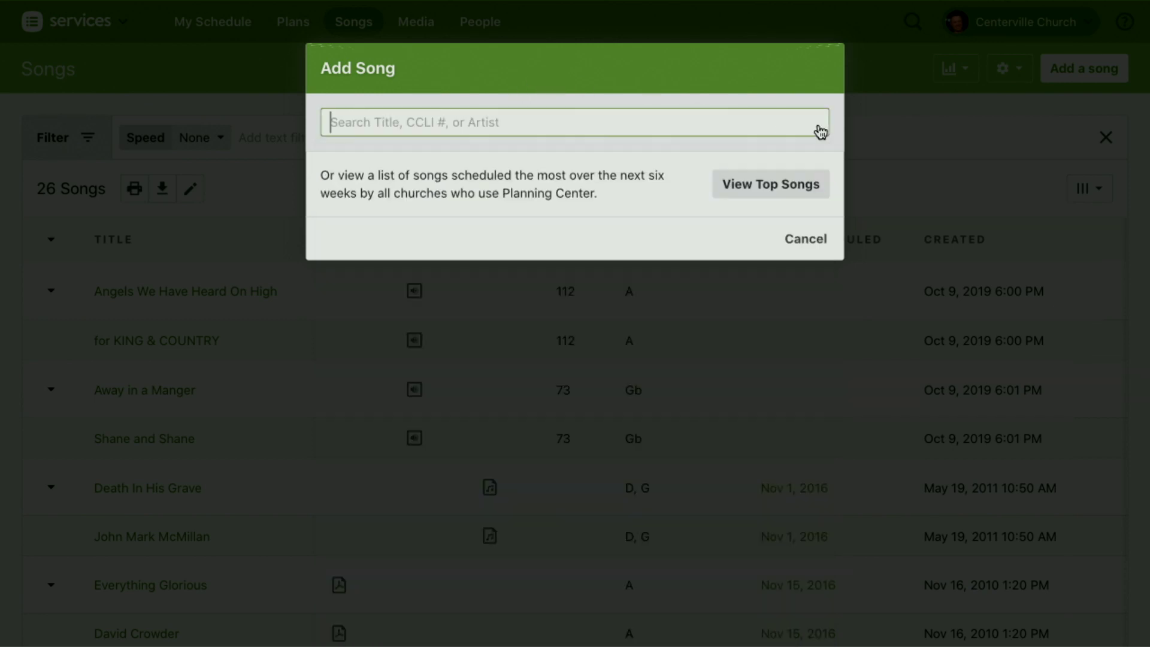
pyautogui.click(785, 182)
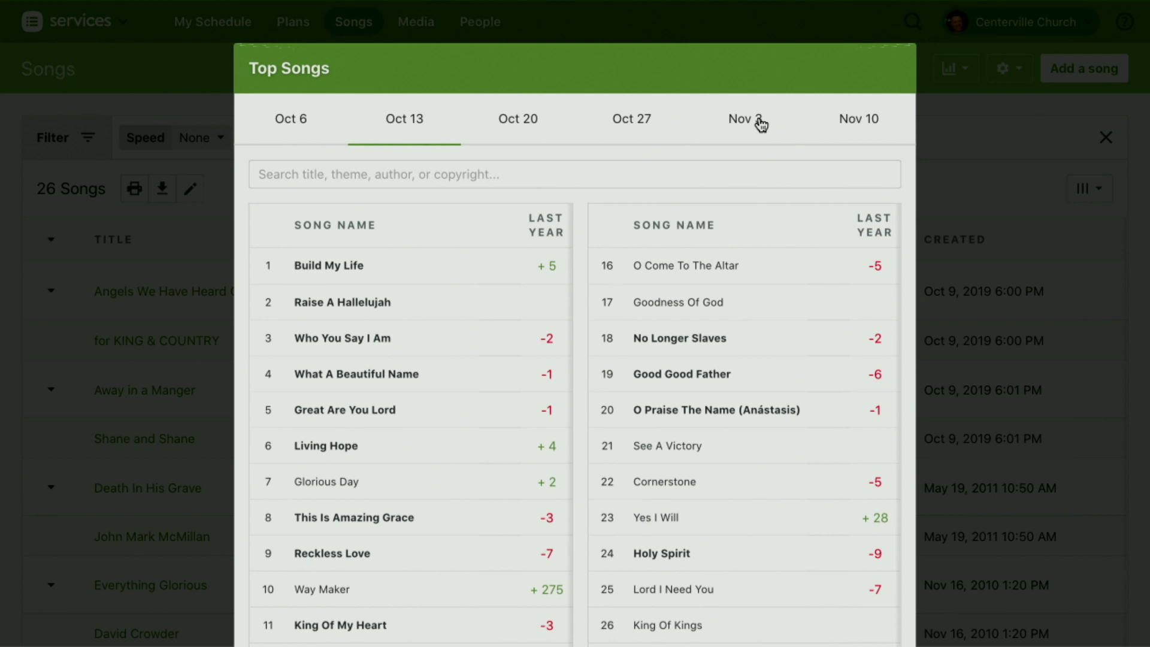
# Step: Search the Oct 27 Top Songs for "Hope" and look through the matching songs
pyautogui.click(619, 126)
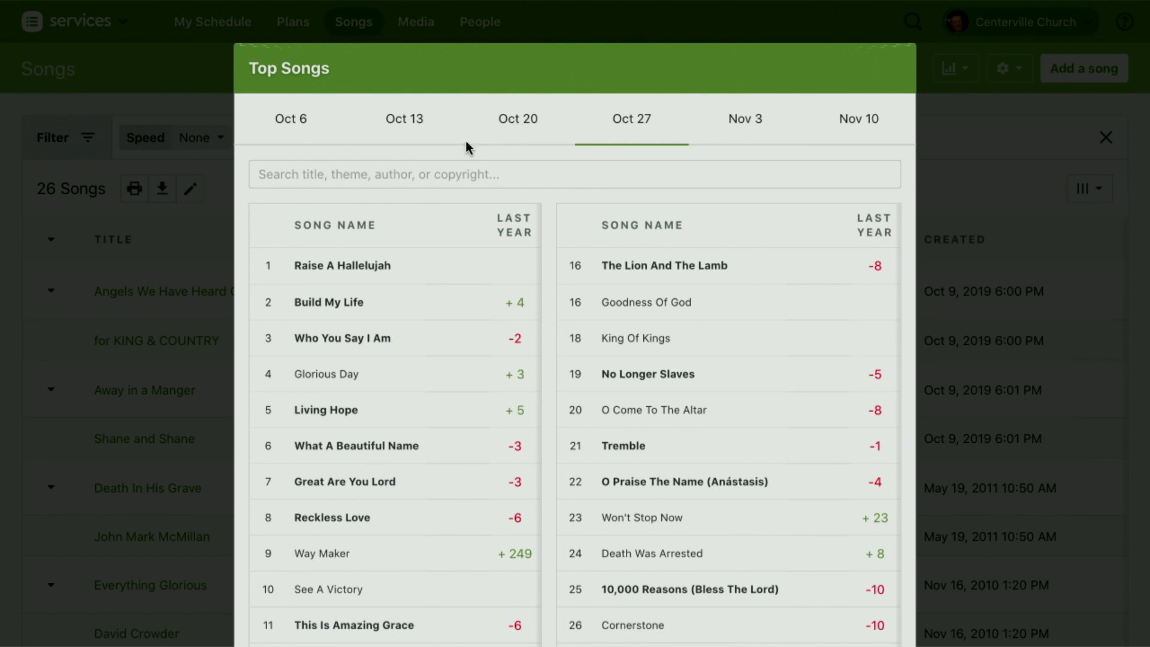
pyautogui.click(327, 175)
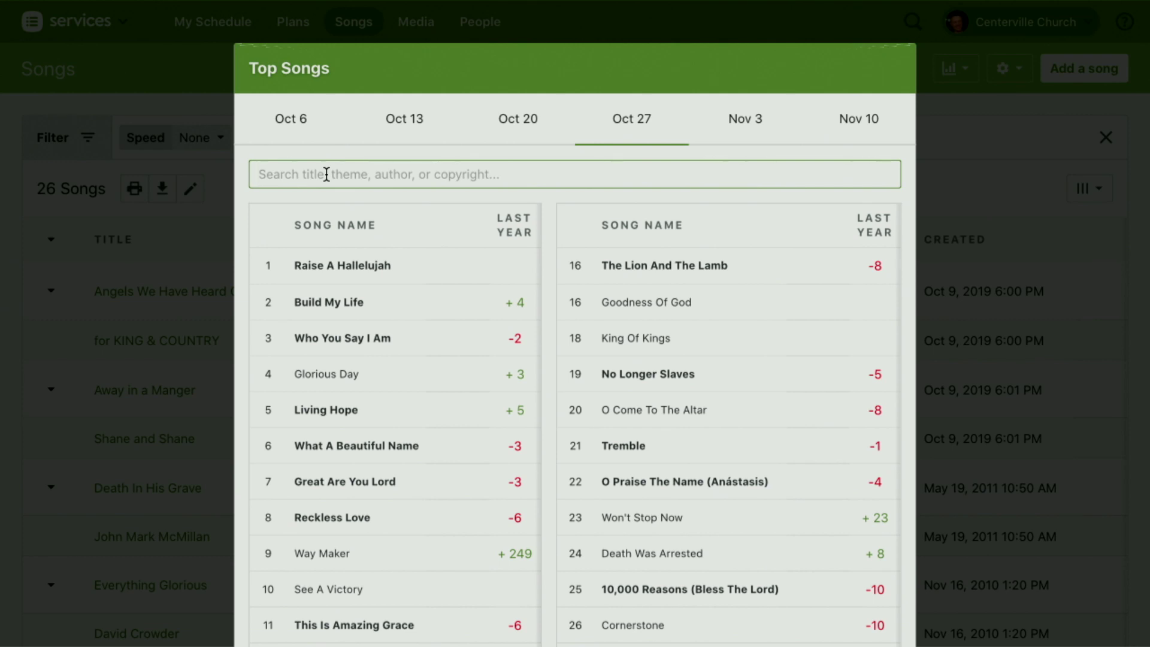
pyautogui.write('Hope')
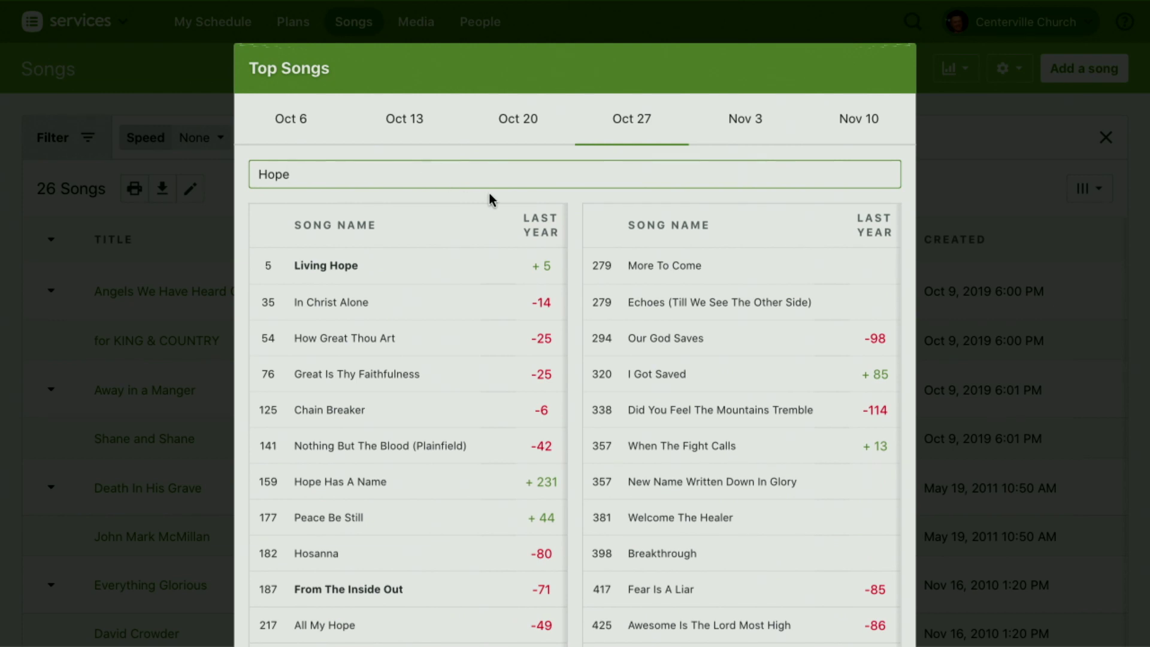
pyautogui.scroll(-3, 488, 193)
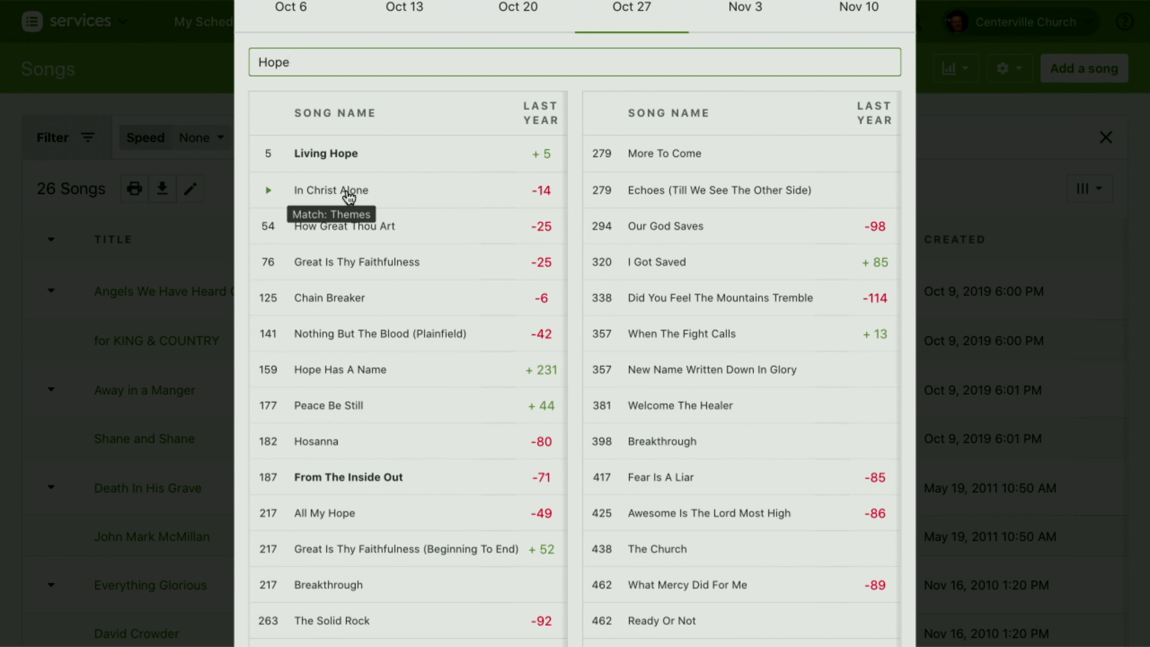
pyautogui.scroll(2, 405, 131)
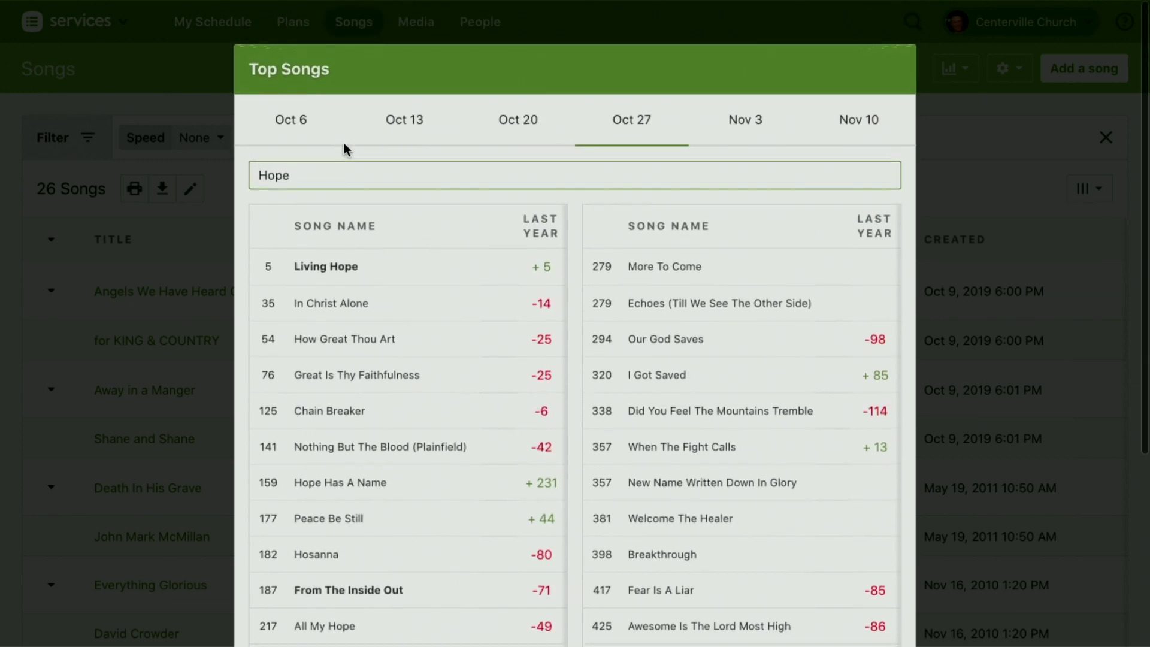
# Step: Clear the "Hope" search, try O Come To The Altar from the Oct 27 Top Songs, and cancel adding a song
pyautogui.doubleClick(303, 172)
pyautogui.press('BackSpace')
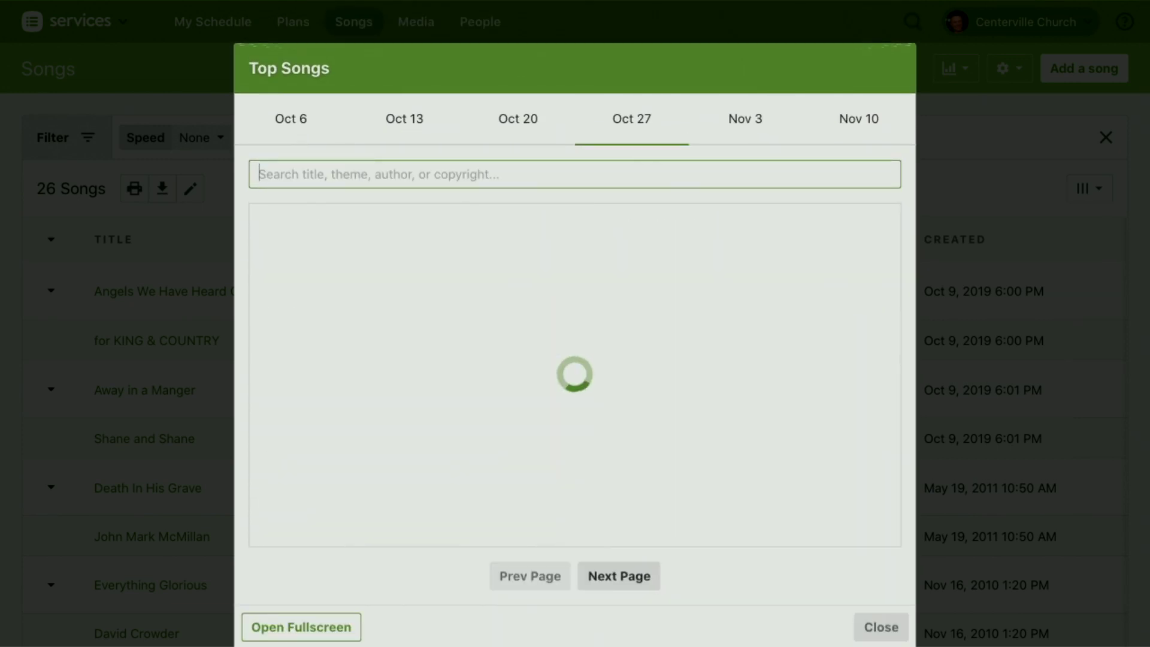
pyautogui.scroll(-2, 472, 92)
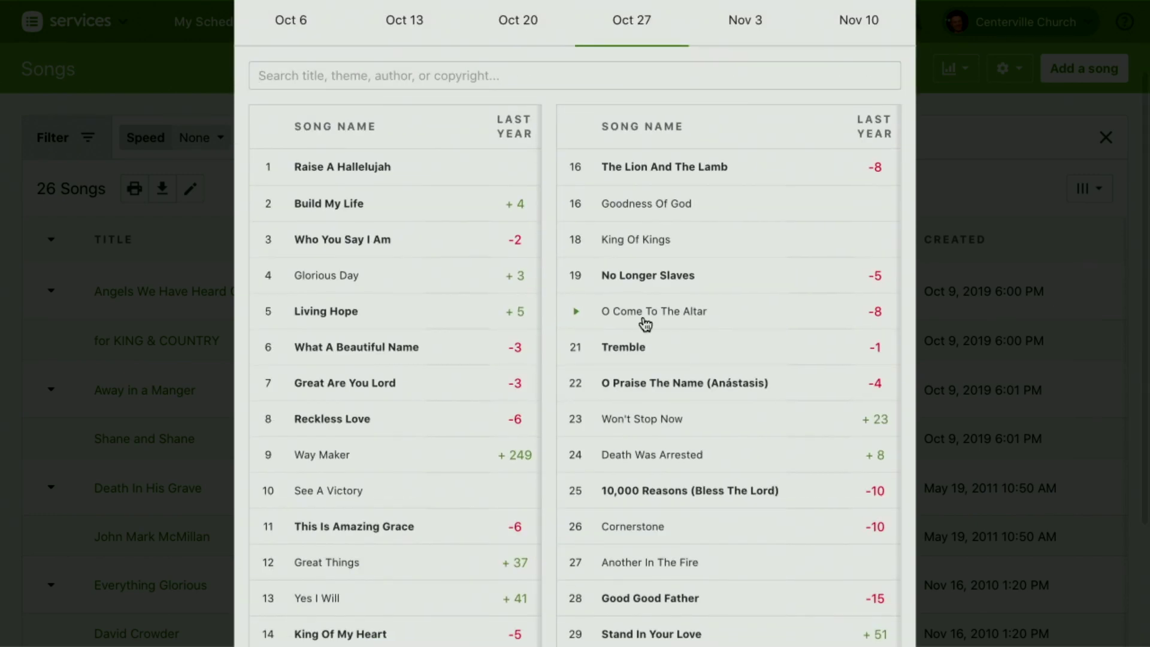
pyautogui.click(645, 324)
pyautogui.click(815, 122)
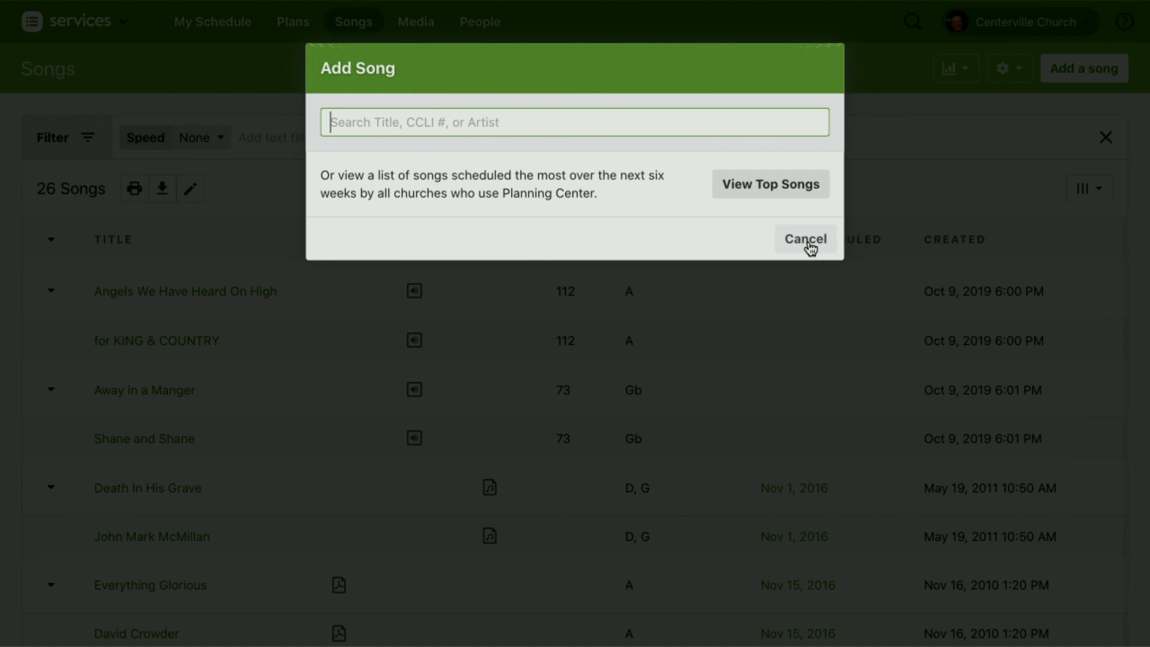
pyautogui.click(806, 240)
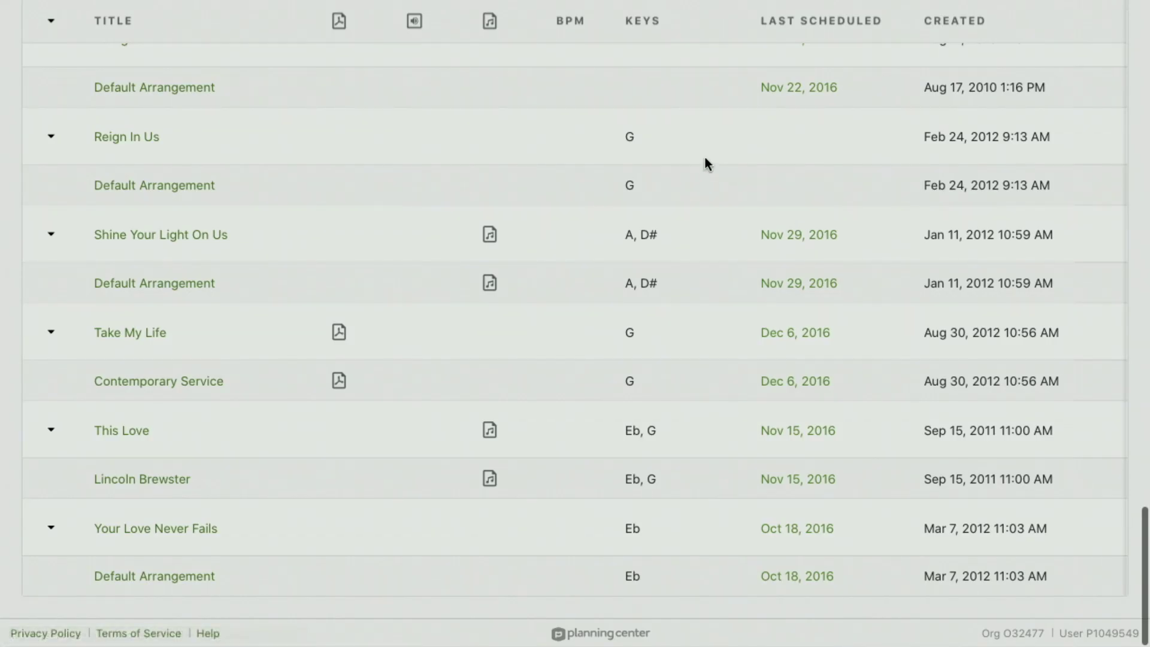
# Step: Collapse the arrangements under all songs and look at the available song reports
pyautogui.scroll(10, 705, 159)
pyautogui.scroll(12, 197, 172)
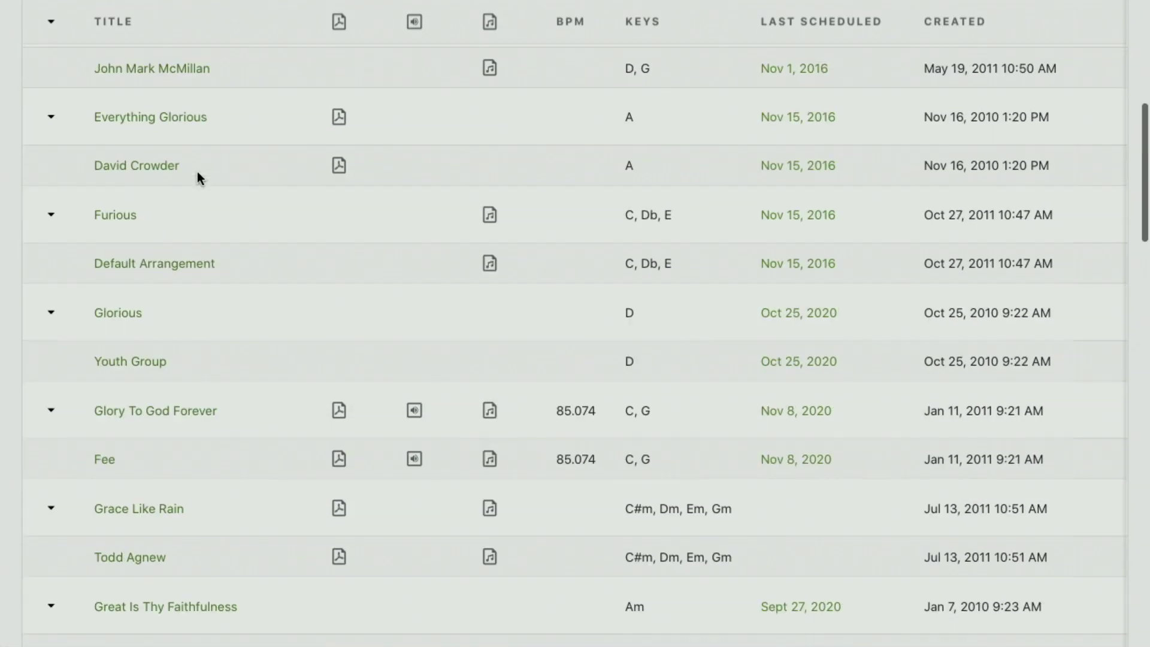
pyautogui.click(58, 241)
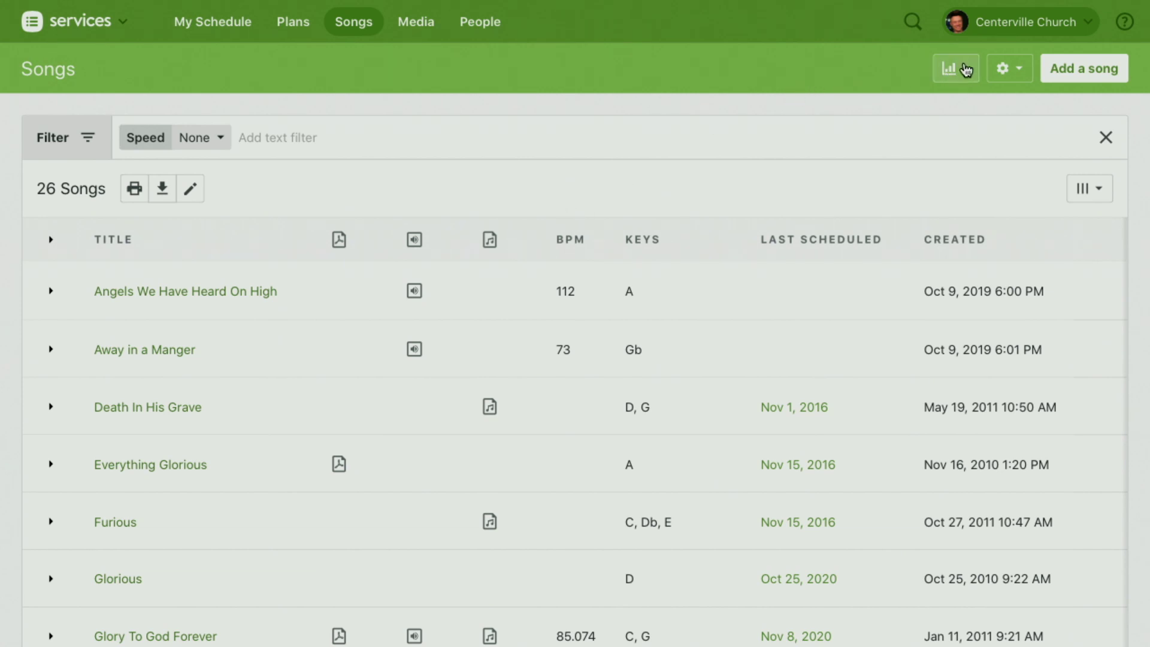
pyautogui.click(958, 66)
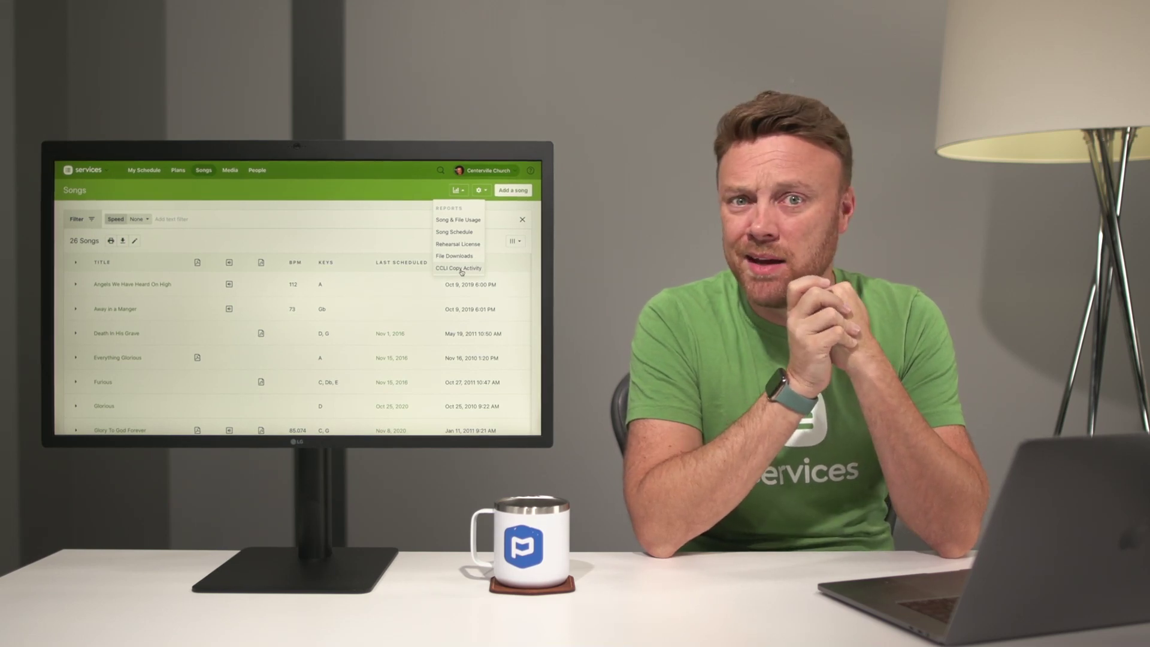
pyautogui.click(391, 209)
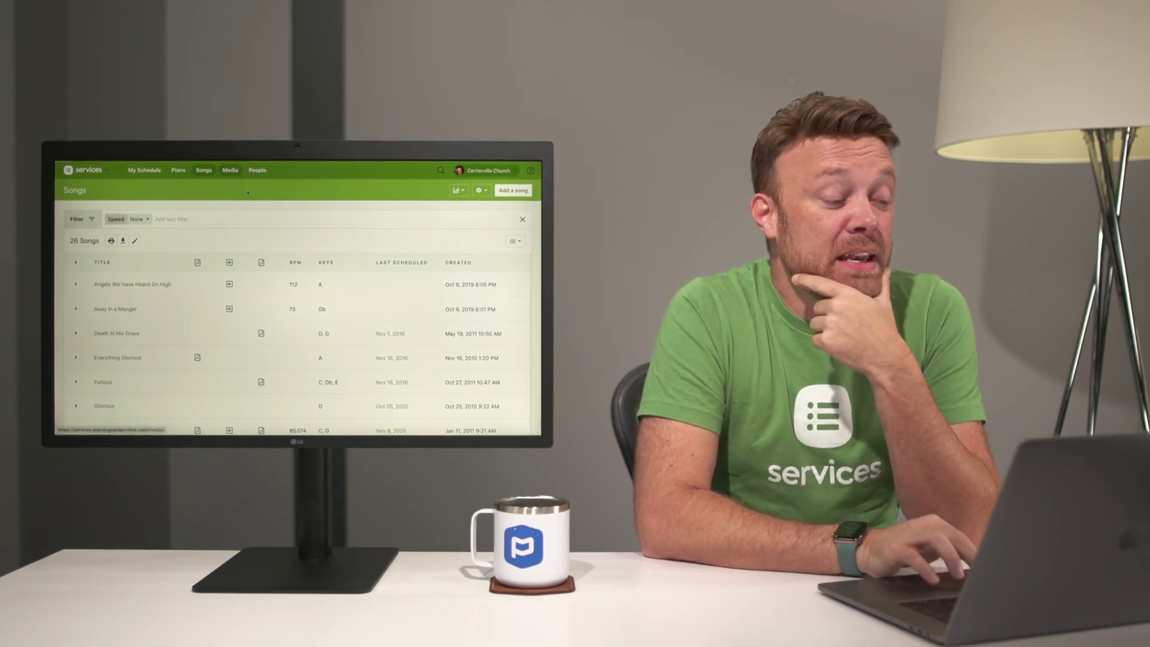
# Step: Try a new Document item titled "Script" in the Media library, then clear its title
pyautogui.click(231, 170)
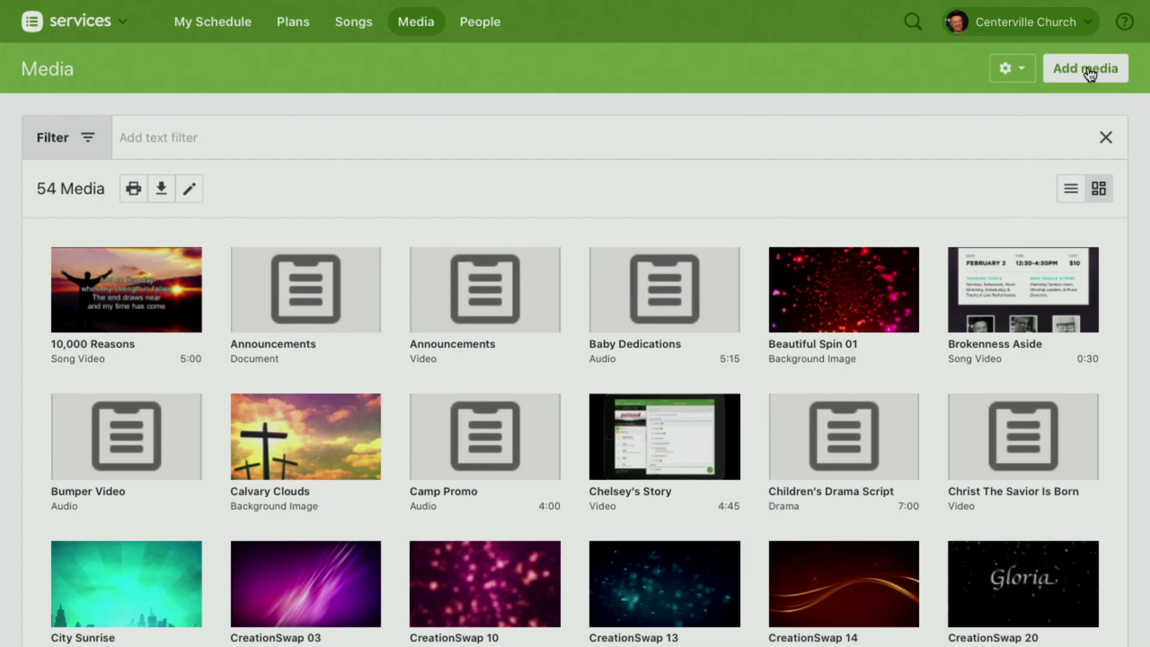
pyautogui.click(1088, 73)
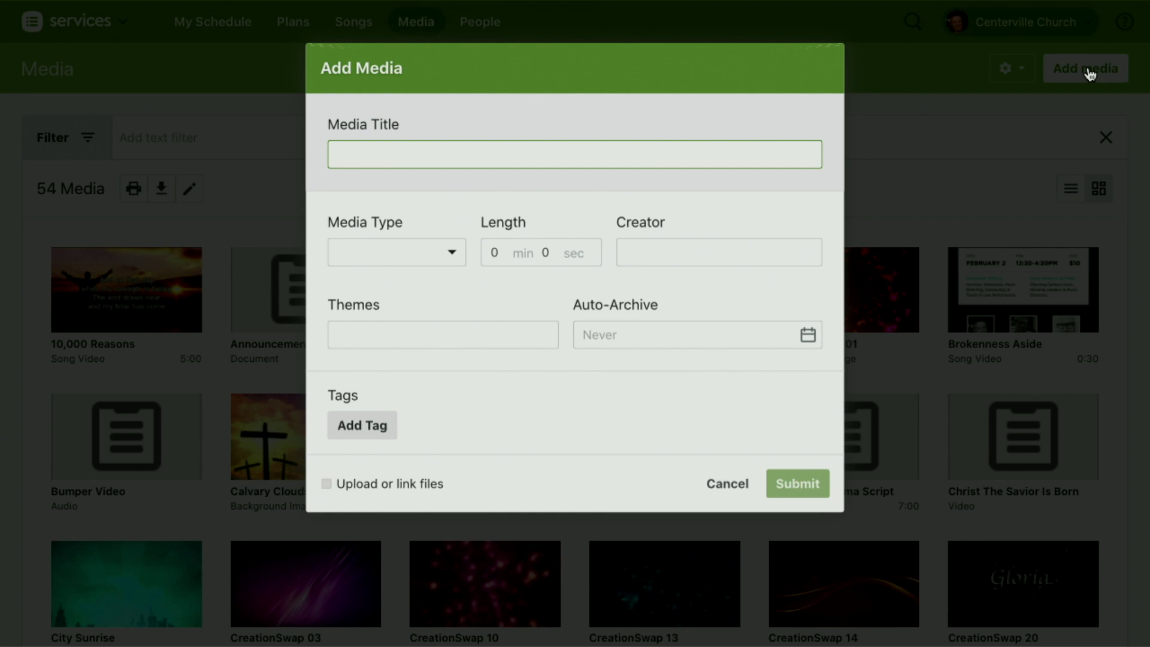
pyautogui.click(448, 254)
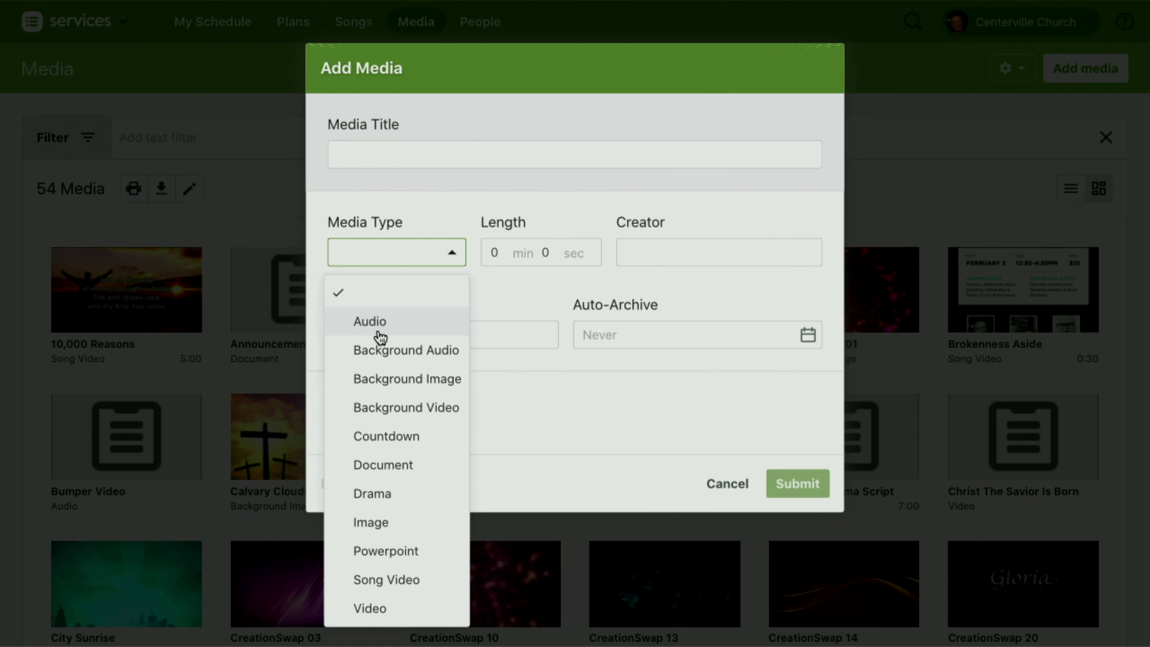
pyautogui.click(381, 467)
pyautogui.click(408, 160)
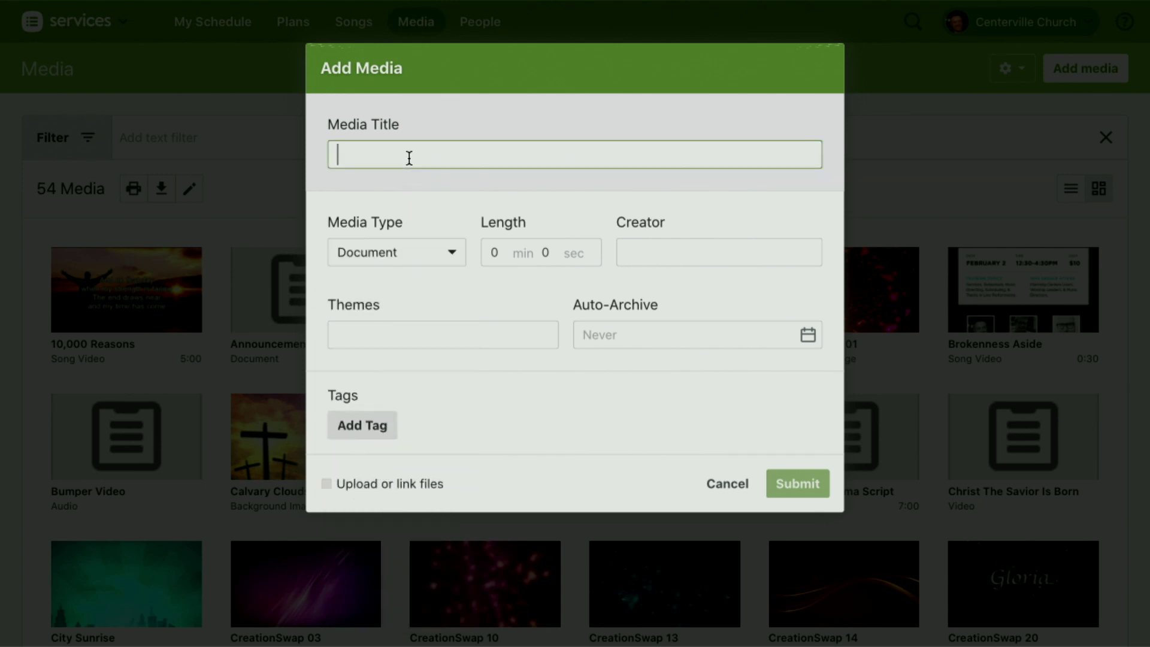
pyautogui.write('Script')
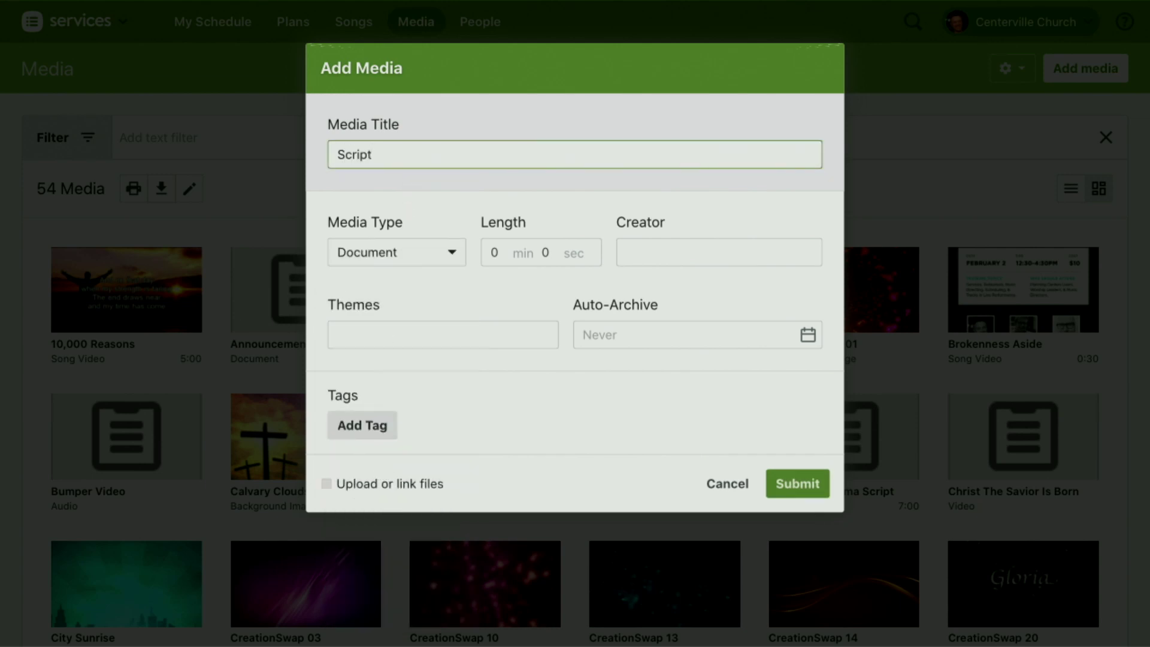
pyautogui.press('BackSpace')
pyautogui.press('BackSpace')
pyautogui.press('BackSpace')
pyautogui.press('BackSpace')
pyautogui.press('BackSpace')
pyautogui.press('BackSpace')
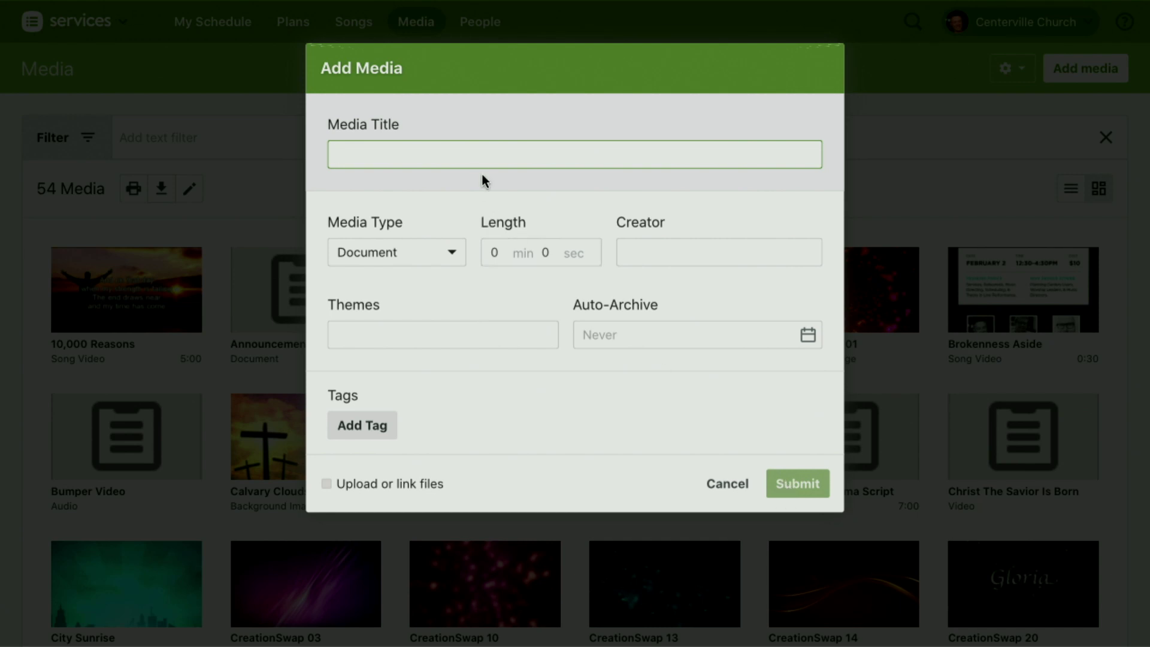
# Step: Set the new media item's Auto-Archive date to Oct 27th, 2019, and cancel adding the item
pyautogui.click(631, 339)
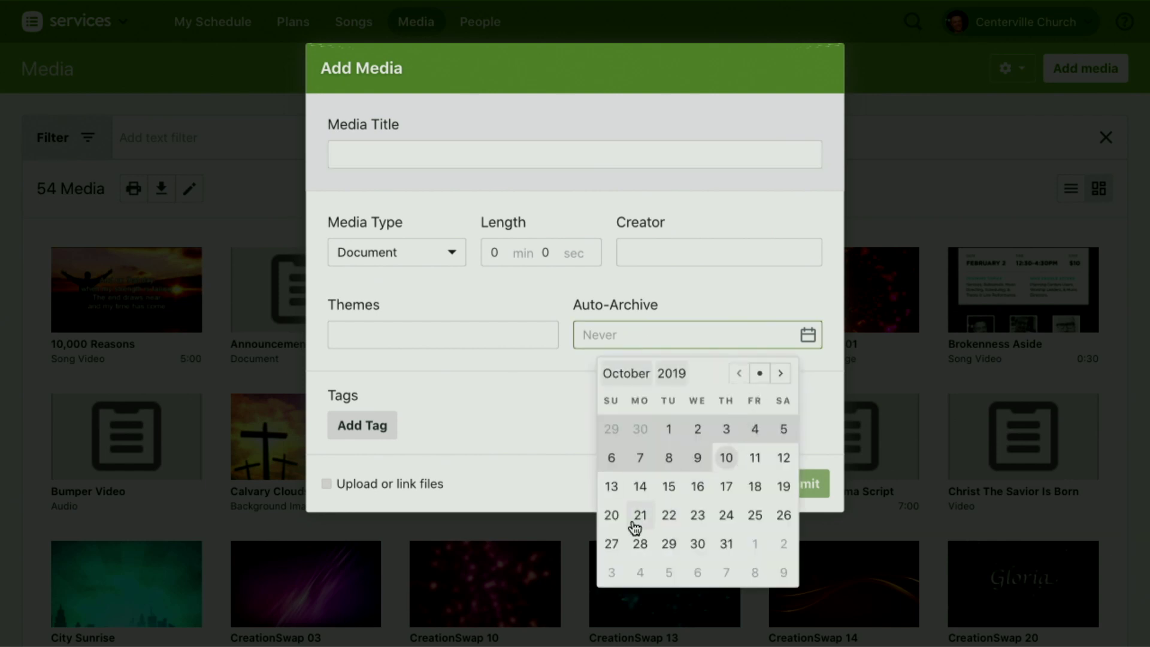
pyautogui.click(611, 545)
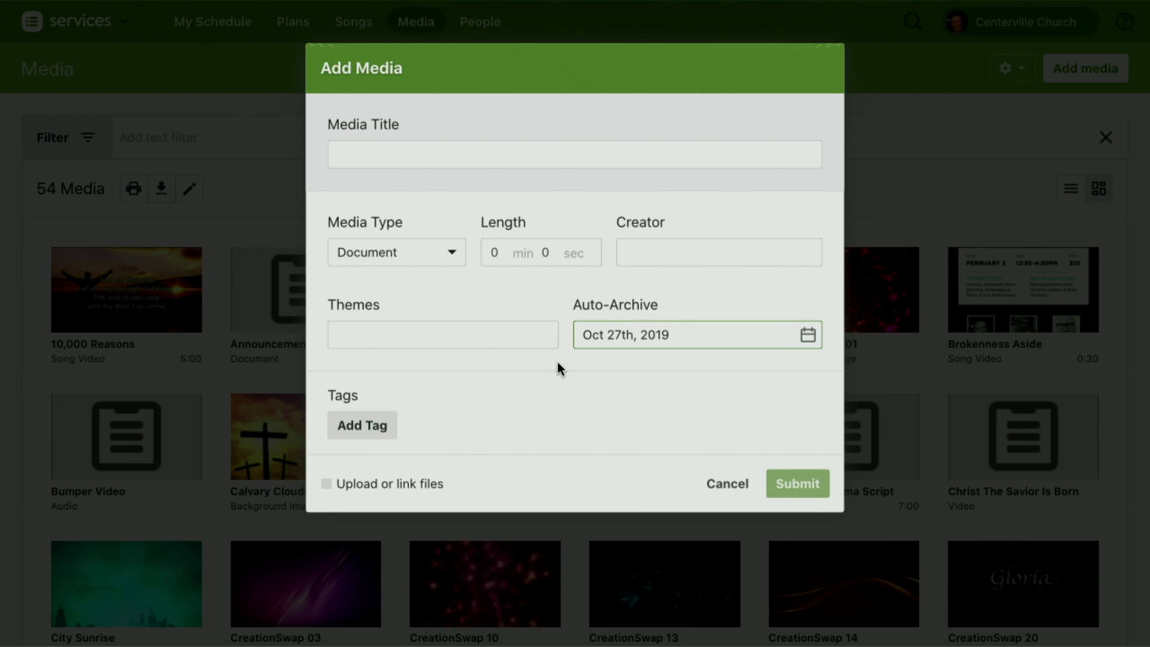
pyautogui.click(727, 484)
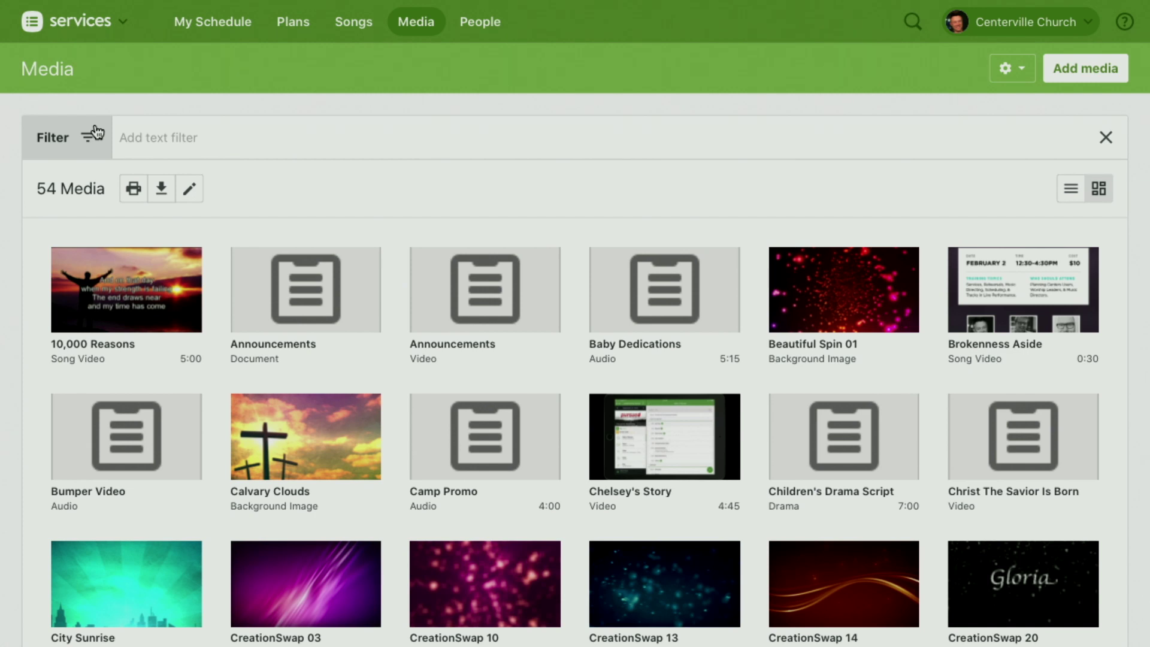
# Step: Open the September 20, 2020 Contemporary Service plan, collapse Times and Teams, and expand Notes and Attachments
pyautogui.moveTo(303, 25)
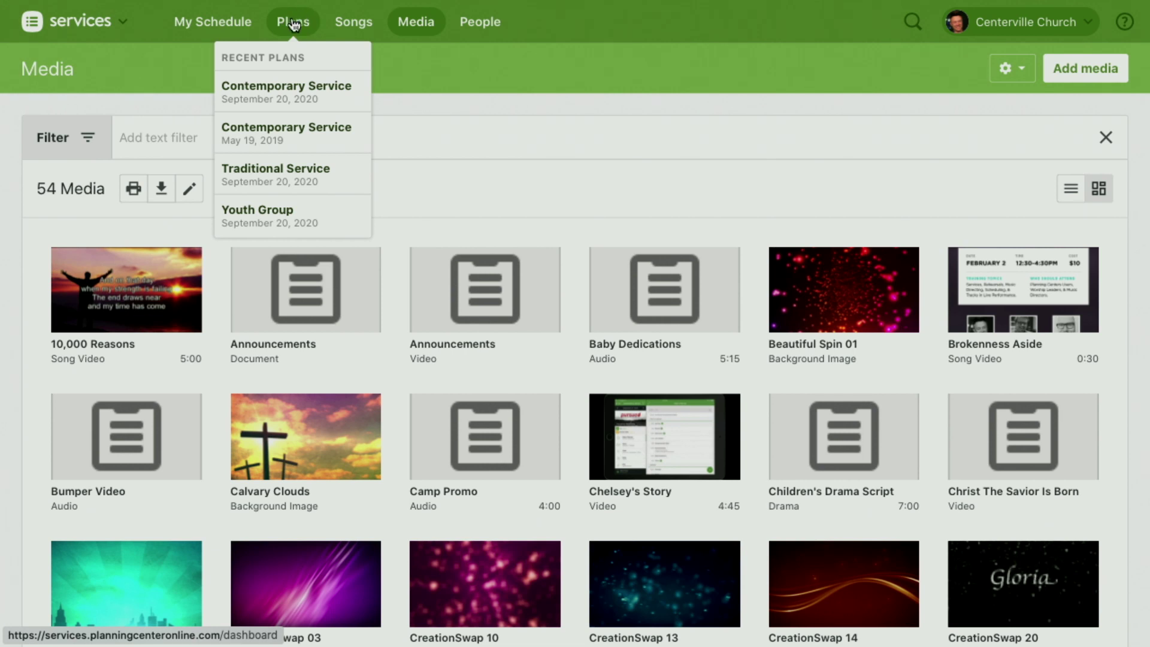
pyautogui.click(303, 102)
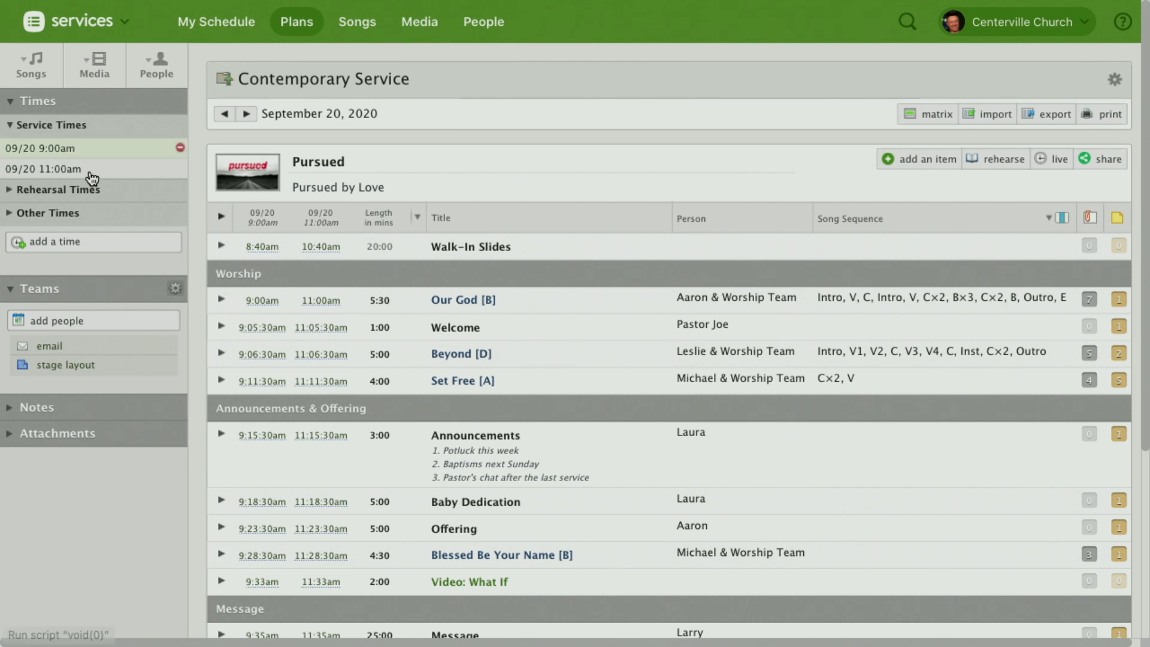
pyautogui.click(41, 101)
pyautogui.click(44, 122)
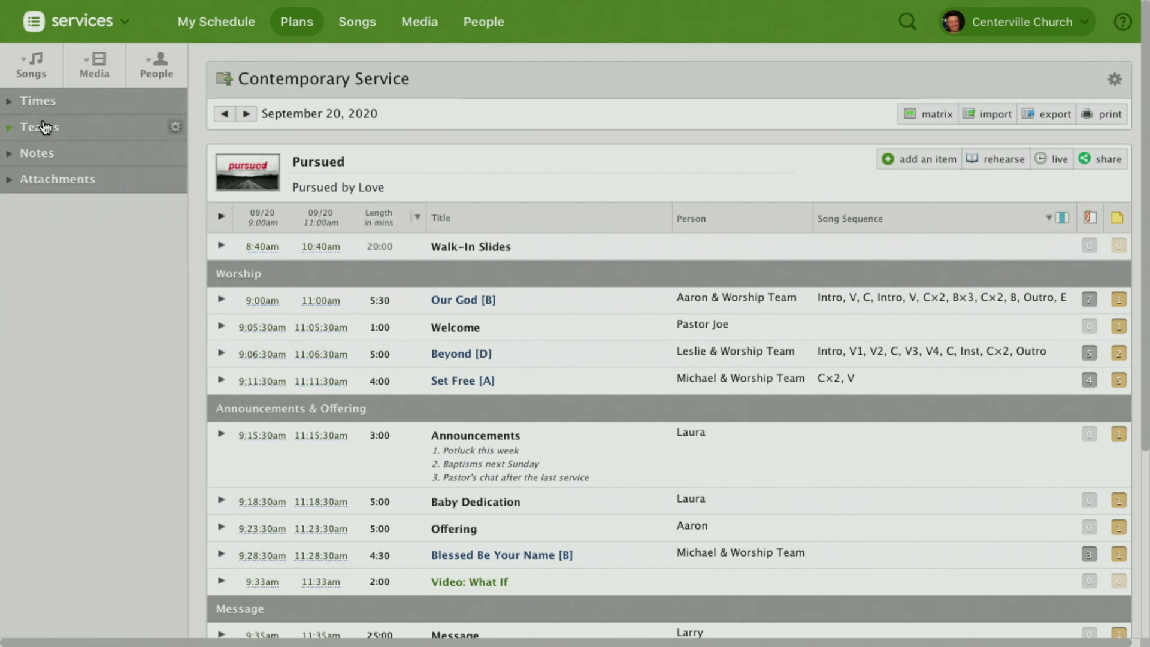
pyautogui.click(47, 157)
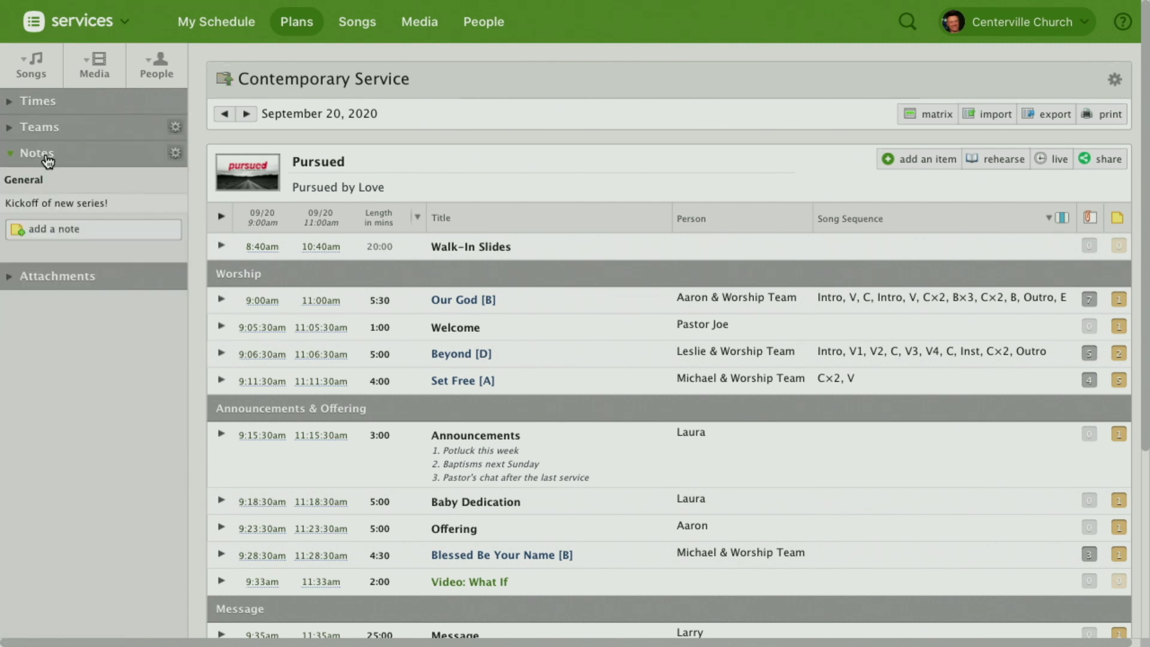
pyautogui.click(43, 278)
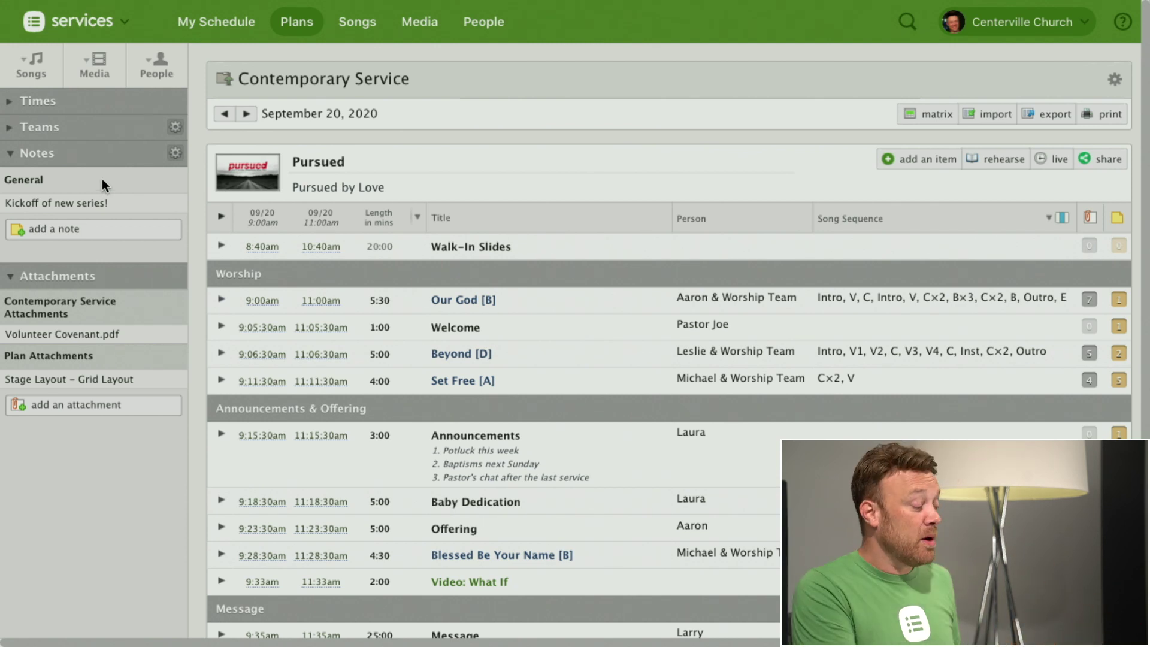
# Step: Examine the plan's general note and the Contemporary Service and plan attachments, collapsing both sections
pyautogui.moveTo(64, 207)
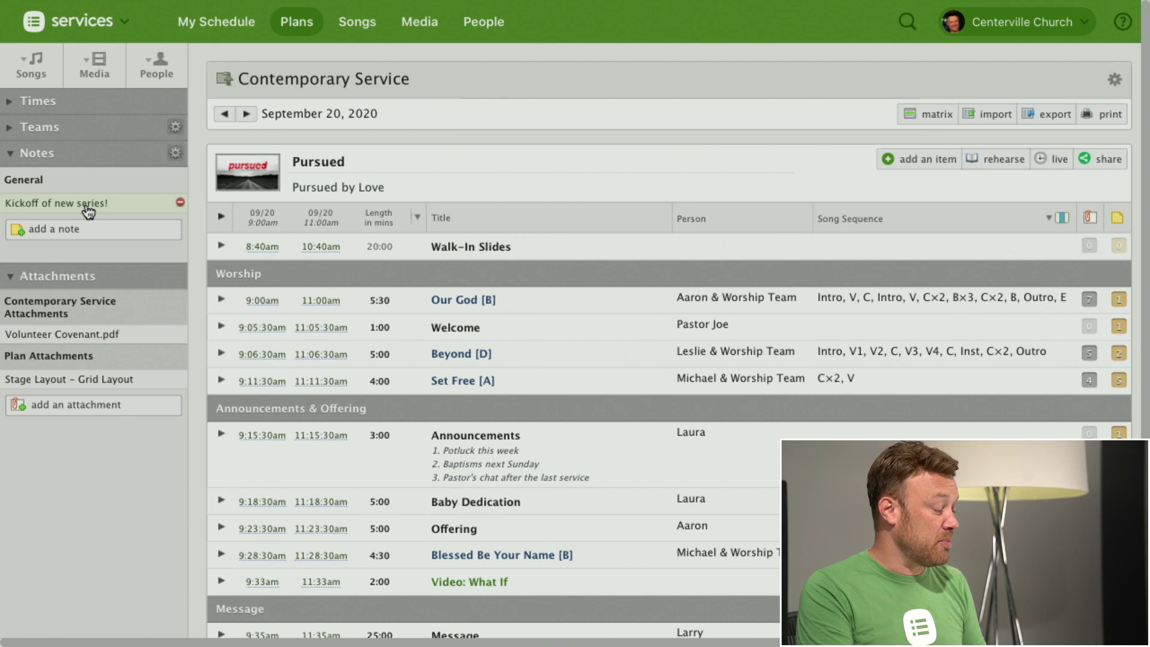
pyautogui.click(77, 157)
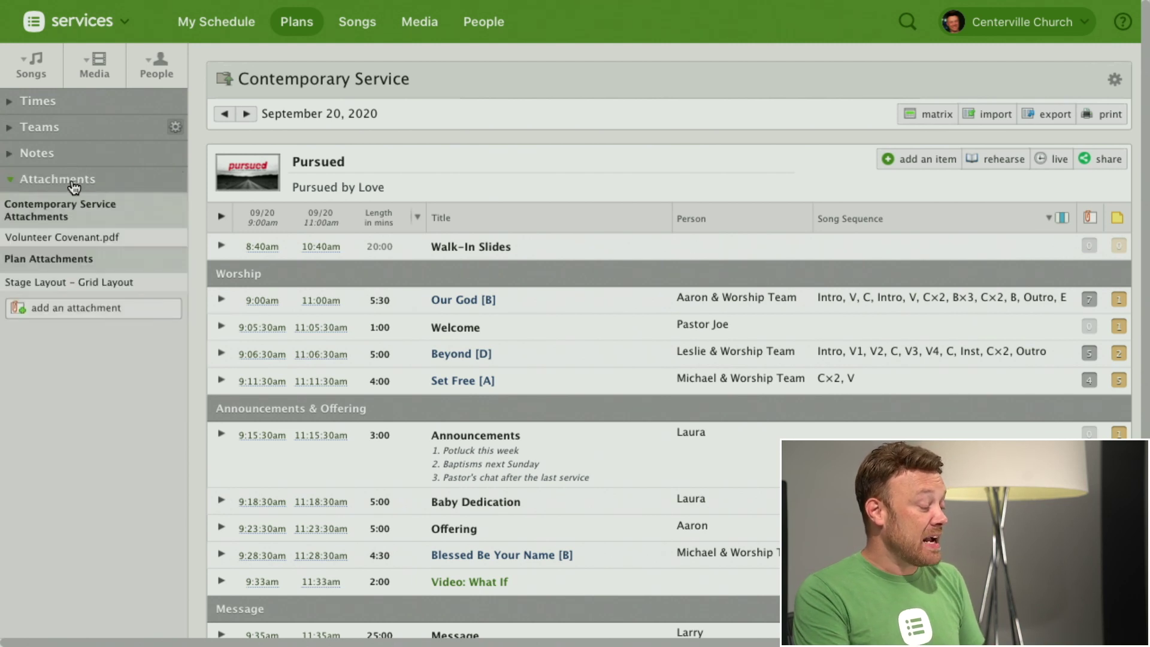
pyautogui.click(73, 185)
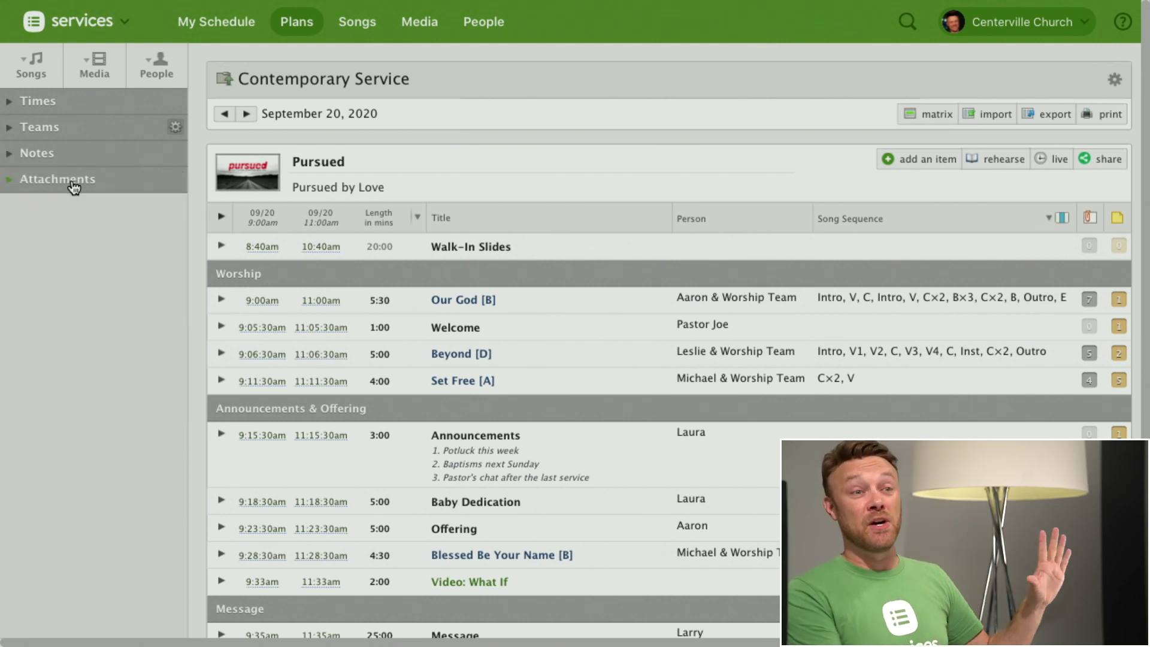
pyautogui.click(74, 186)
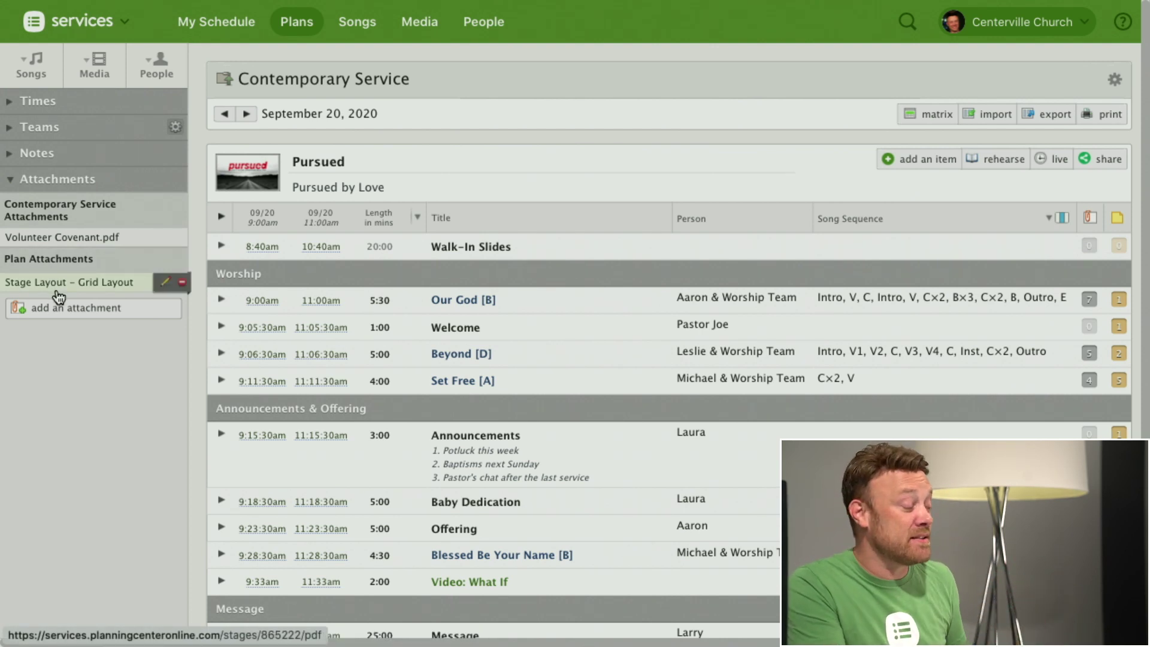
pyautogui.moveTo(262, 113); pyautogui.dragTo(357, 113)
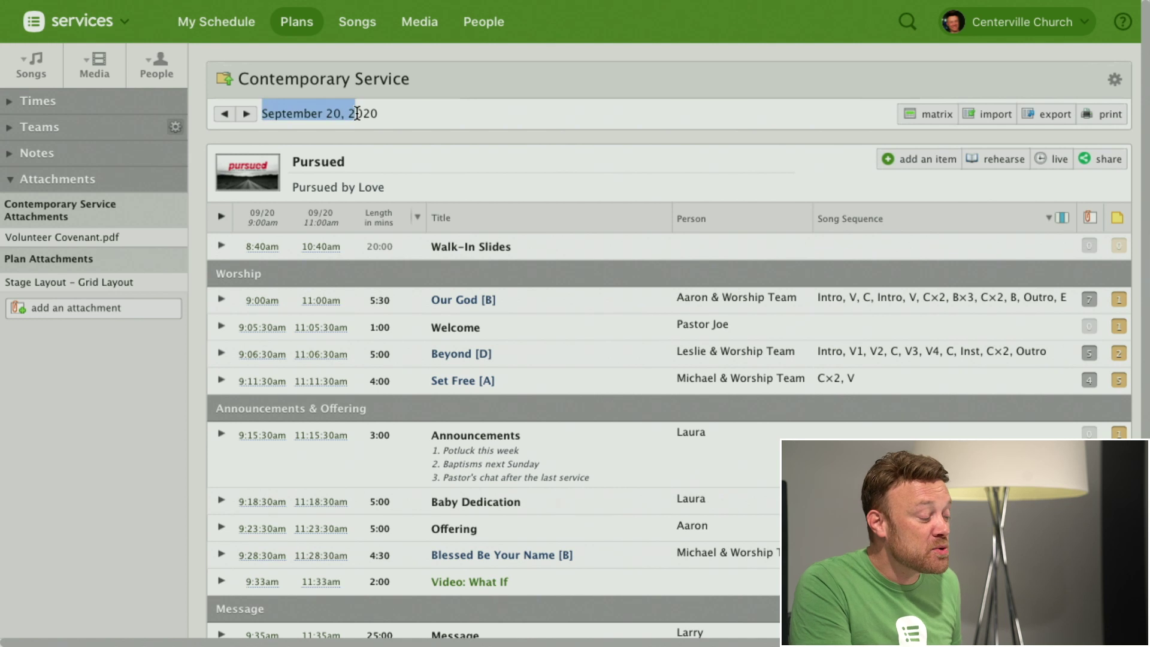
pyautogui.moveTo(239, 78); pyautogui.dragTo(443, 73)
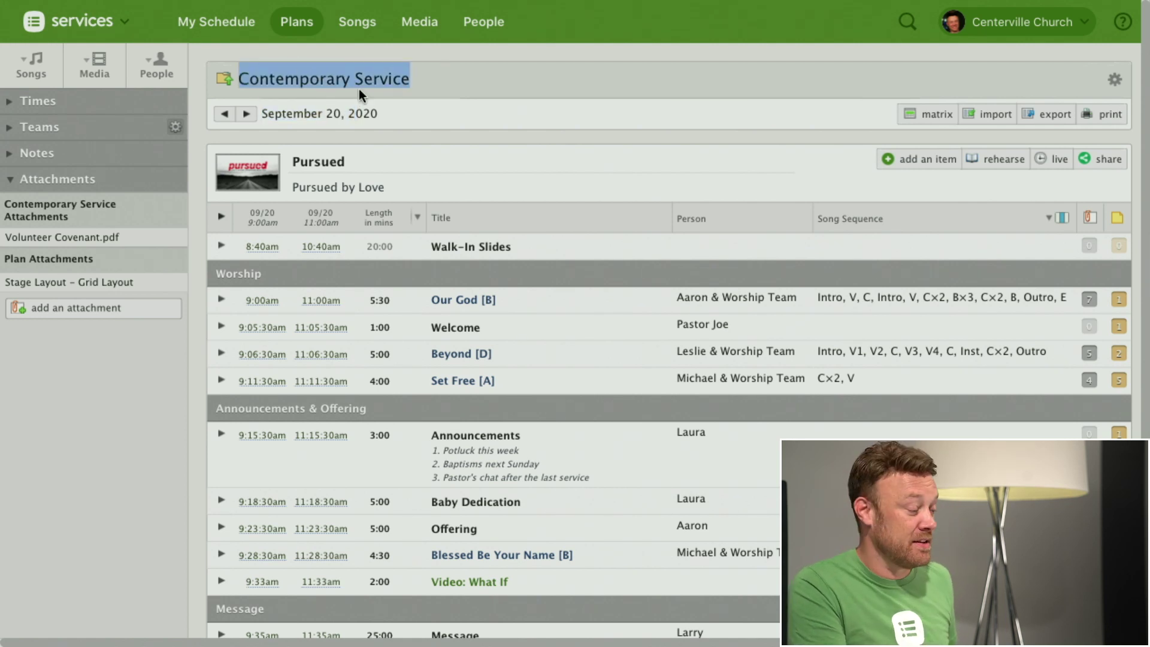
pyautogui.click(350, 127)
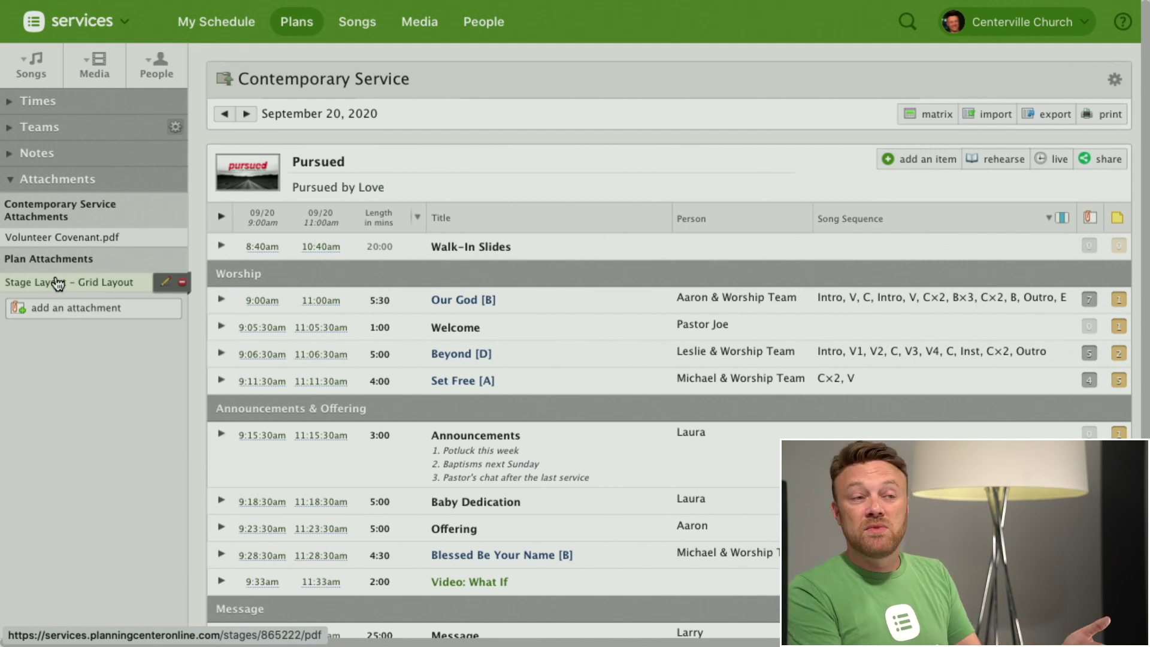
pyautogui.click(52, 182)
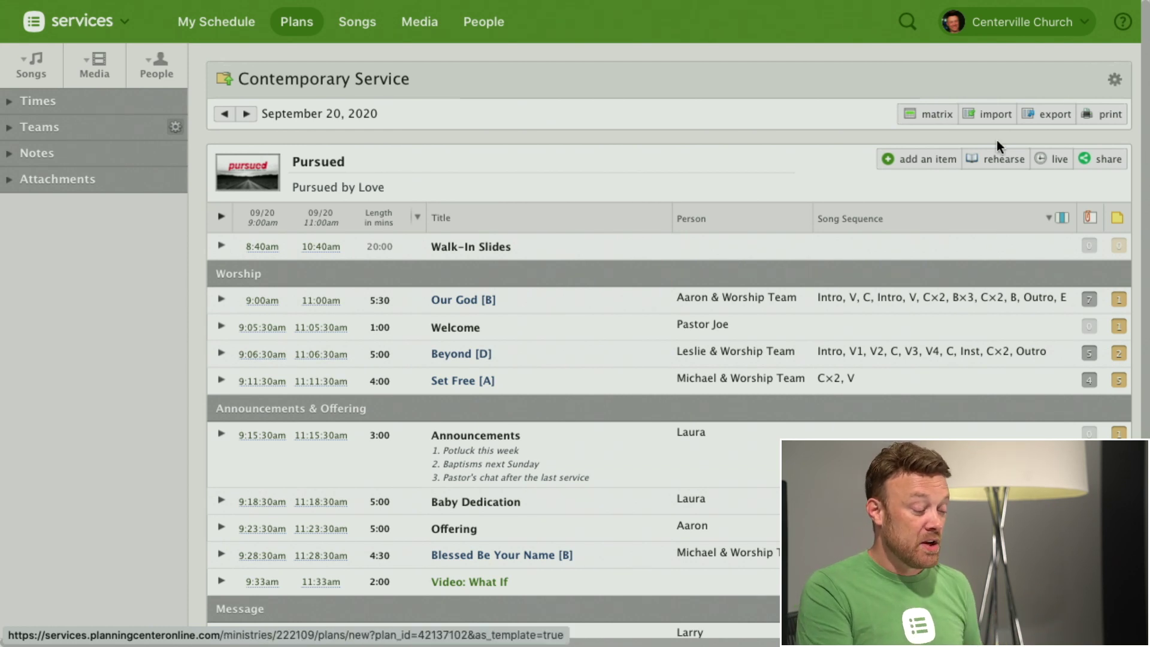
# Step: Import only the plan items from the Communion template into the September 20, 2020 Contemporary Service plan, excluding plan notes and plan people
pyautogui.moveTo(893, 164)
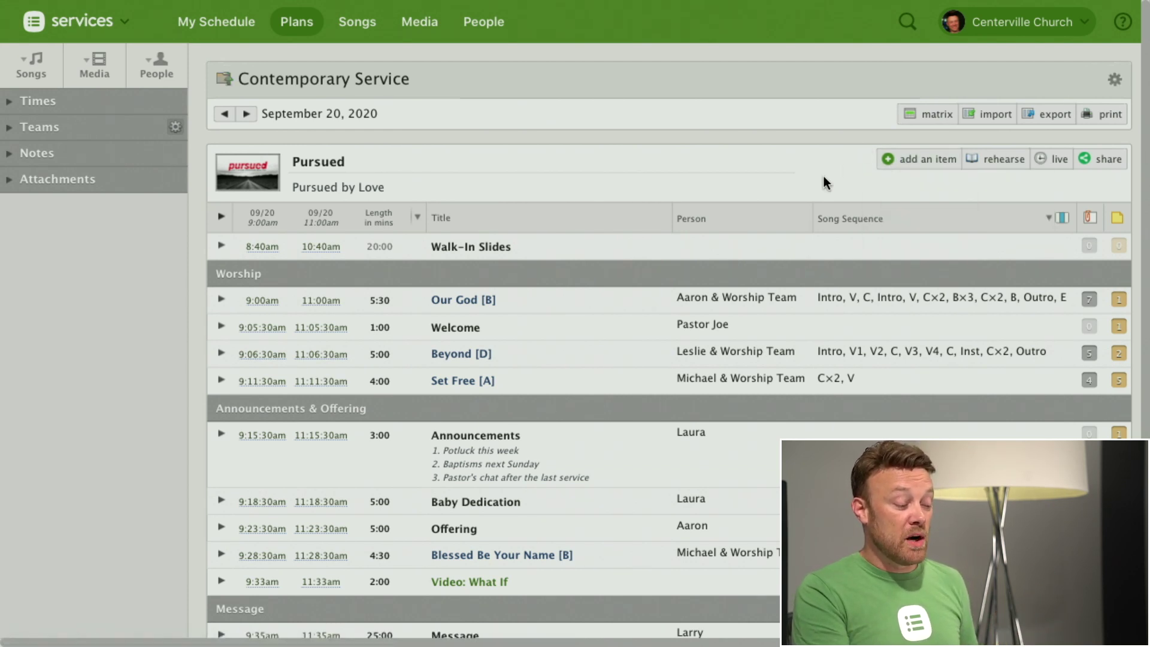
pyautogui.click(988, 118)
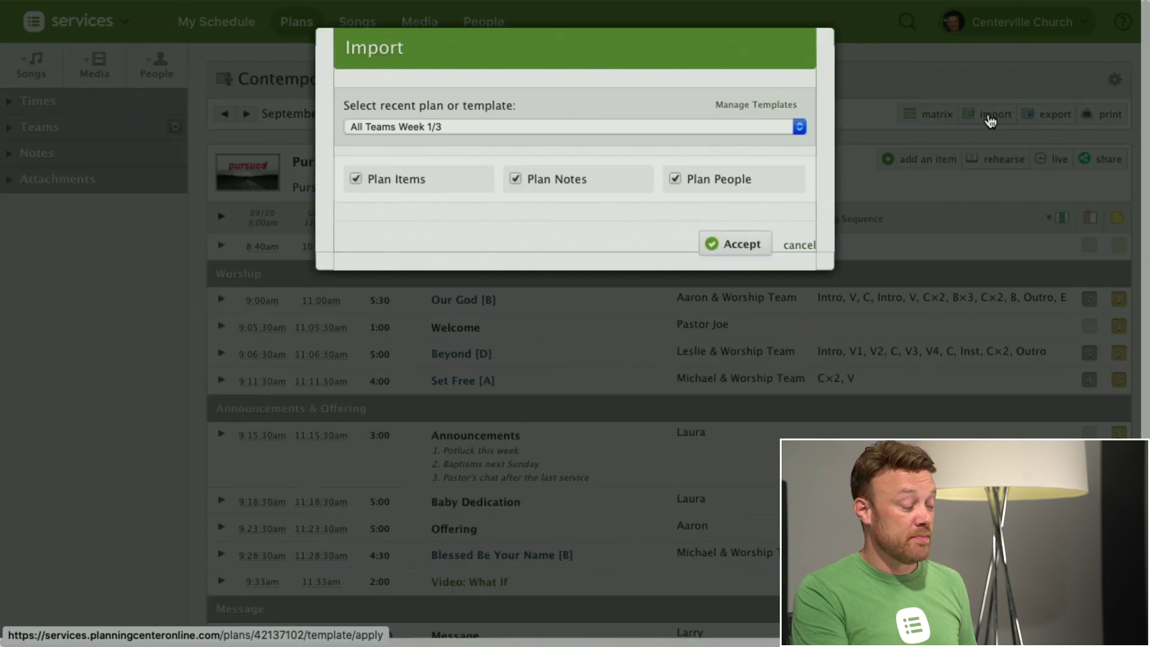
pyautogui.click(563, 127)
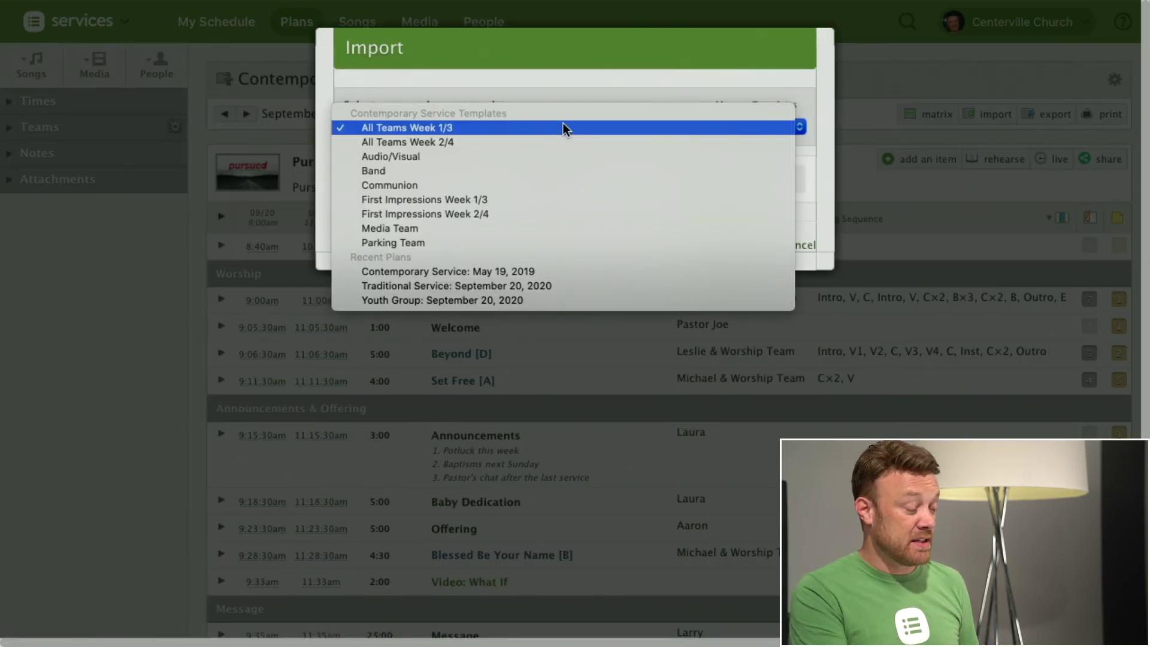
pyautogui.click(404, 185)
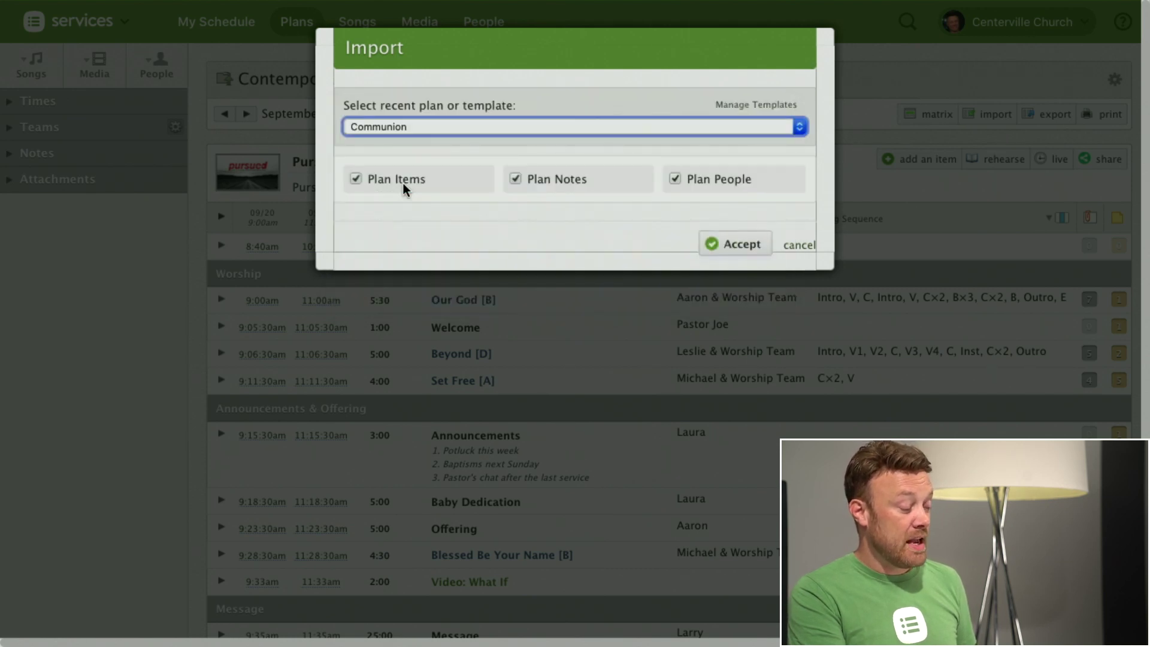
pyautogui.click(516, 180)
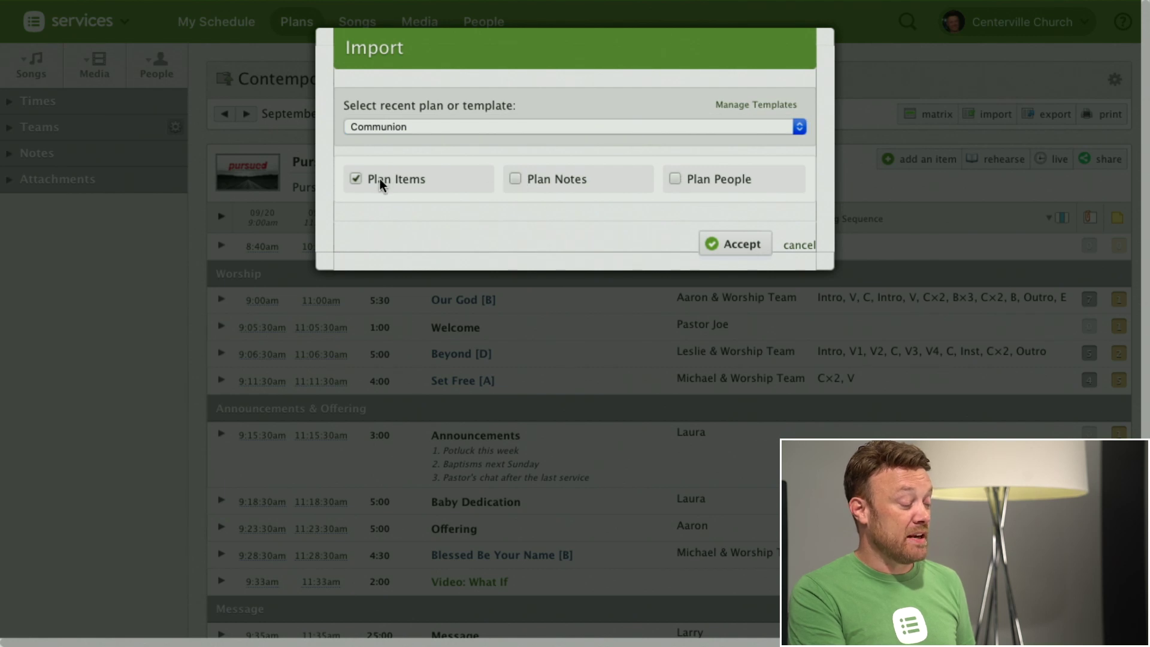
pyautogui.click(732, 244)
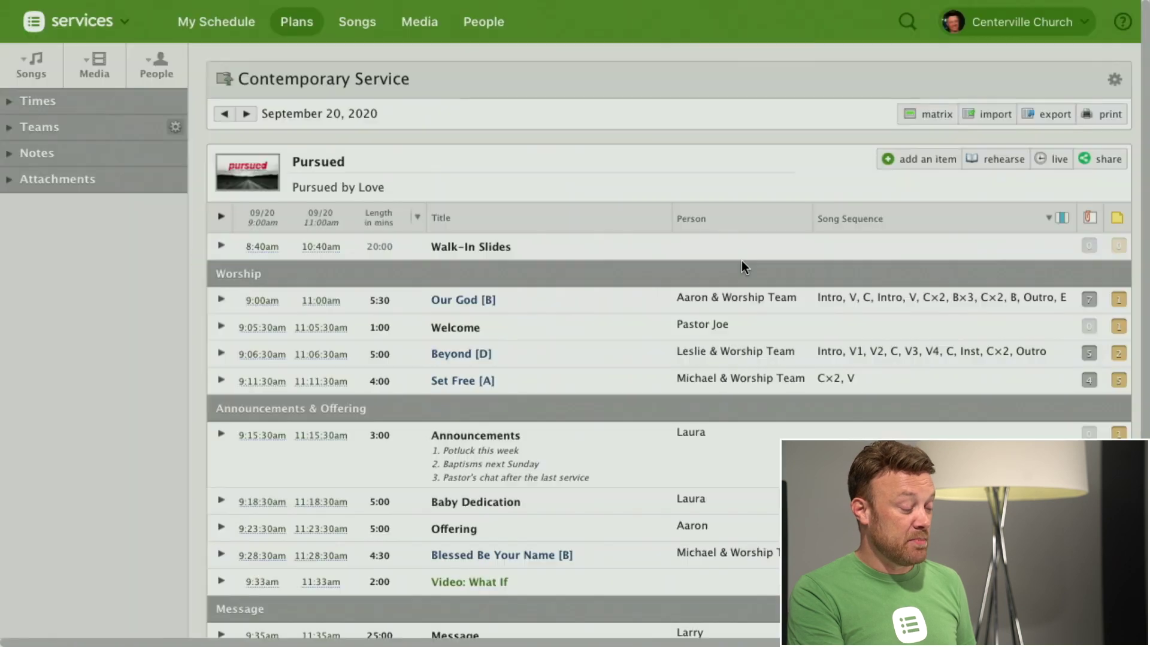
# Step: Browse the songs that could be linked to the Song / Pass the Elements item, and close the item without linking one
pyautogui.scroll(-10, 741, 260)
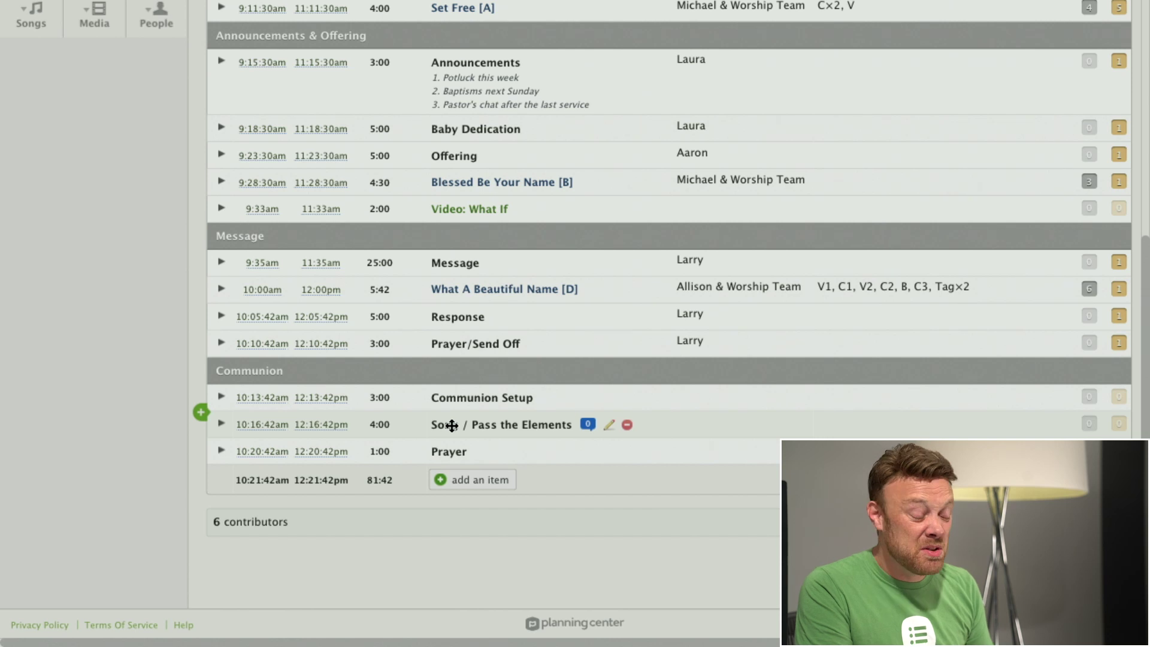
pyautogui.click(610, 426)
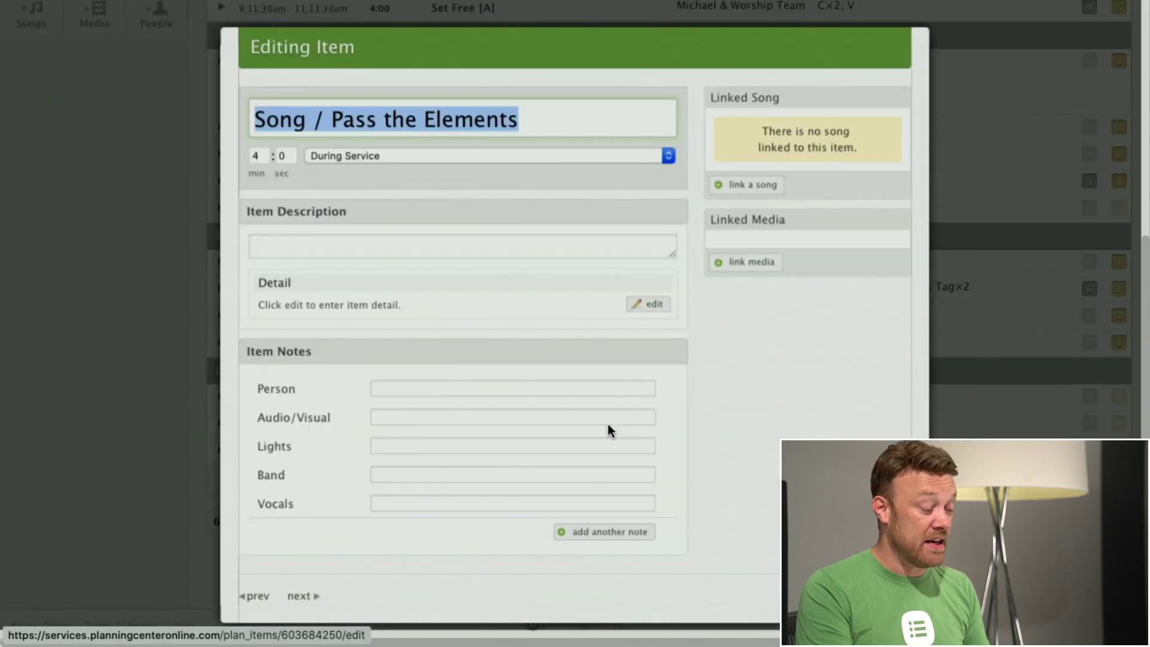
pyautogui.click(750, 185)
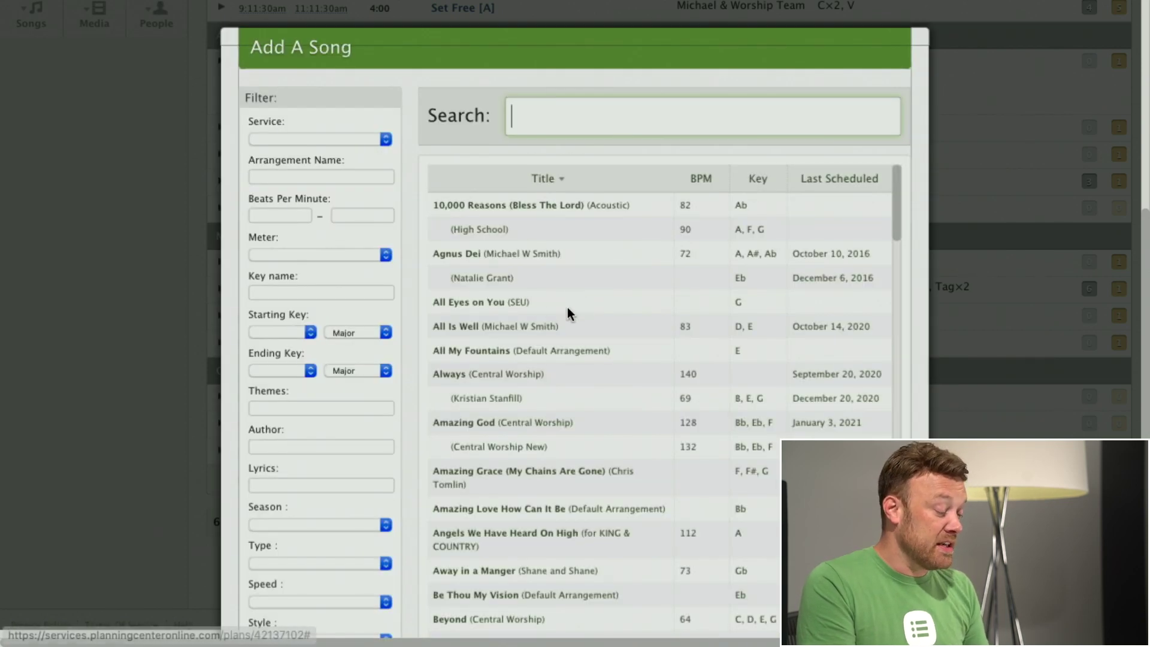
pyautogui.scroll(-5, 662, 333)
pyautogui.scroll(-3, 661, 333)
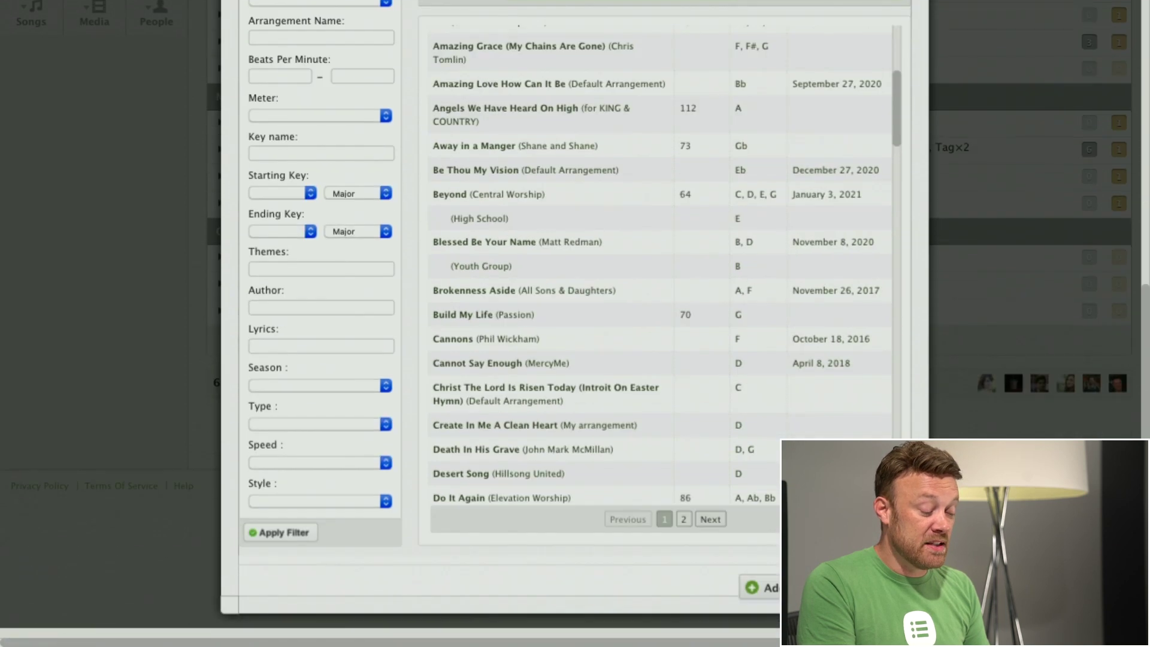
pyautogui.click(821, 614)
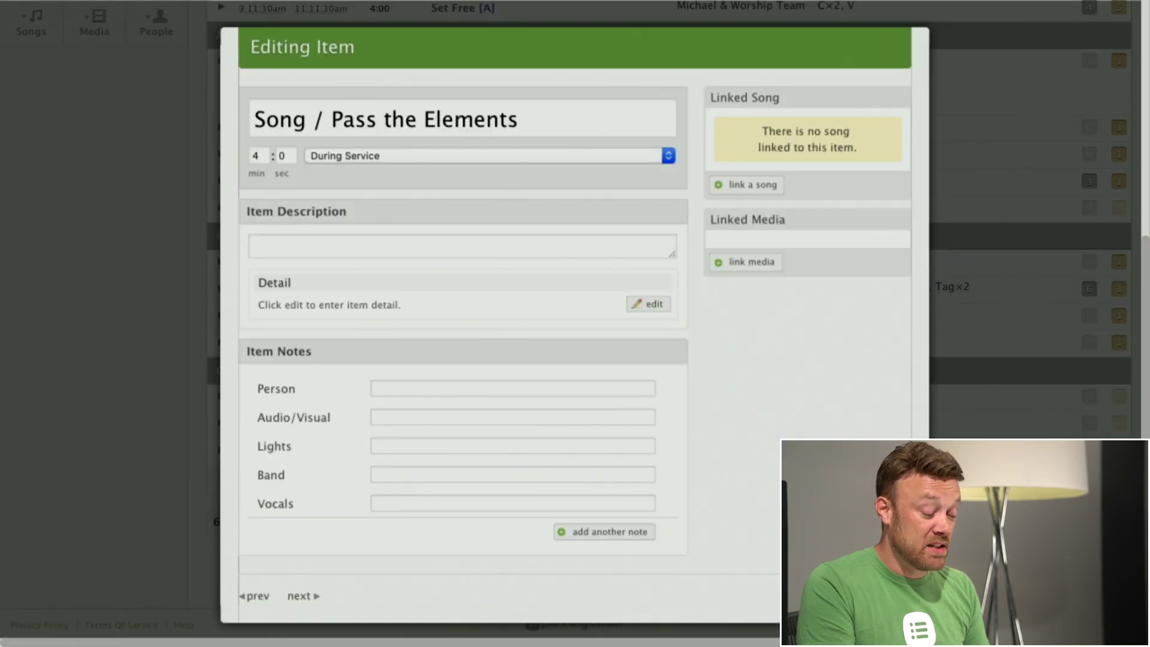
pyautogui.click(869, 596)
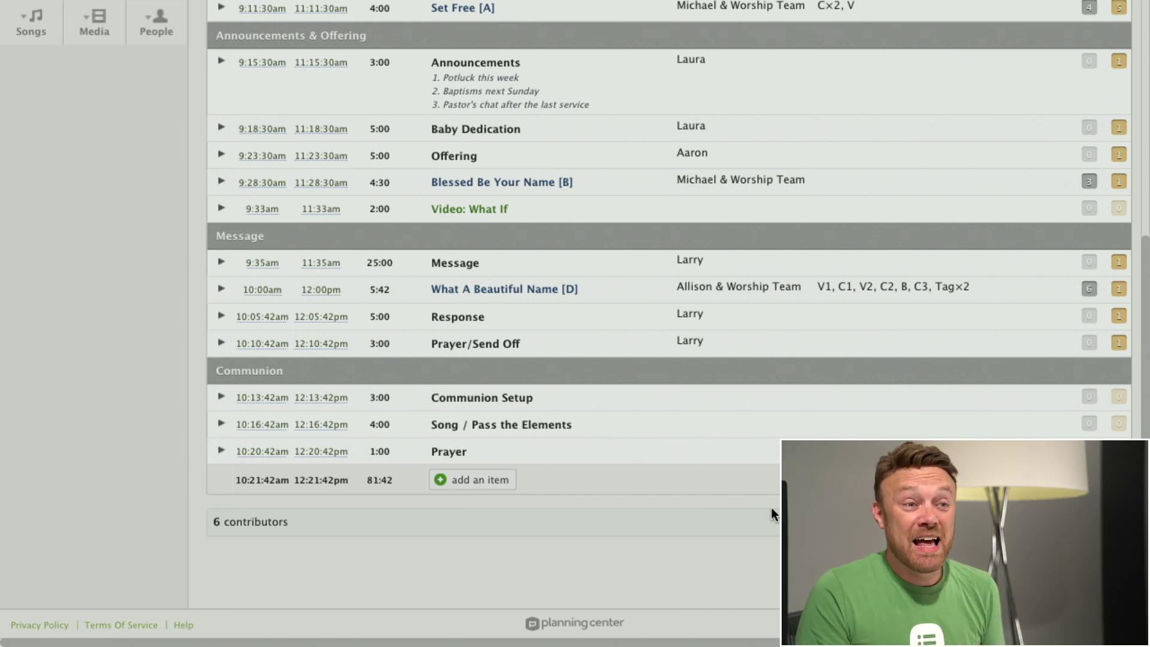
# Step: Open the plan's live view and start the 9:00 Service with Walk-In Slides
pyautogui.scroll(3, 771, 508)
pyautogui.scroll(3, 771, 508)
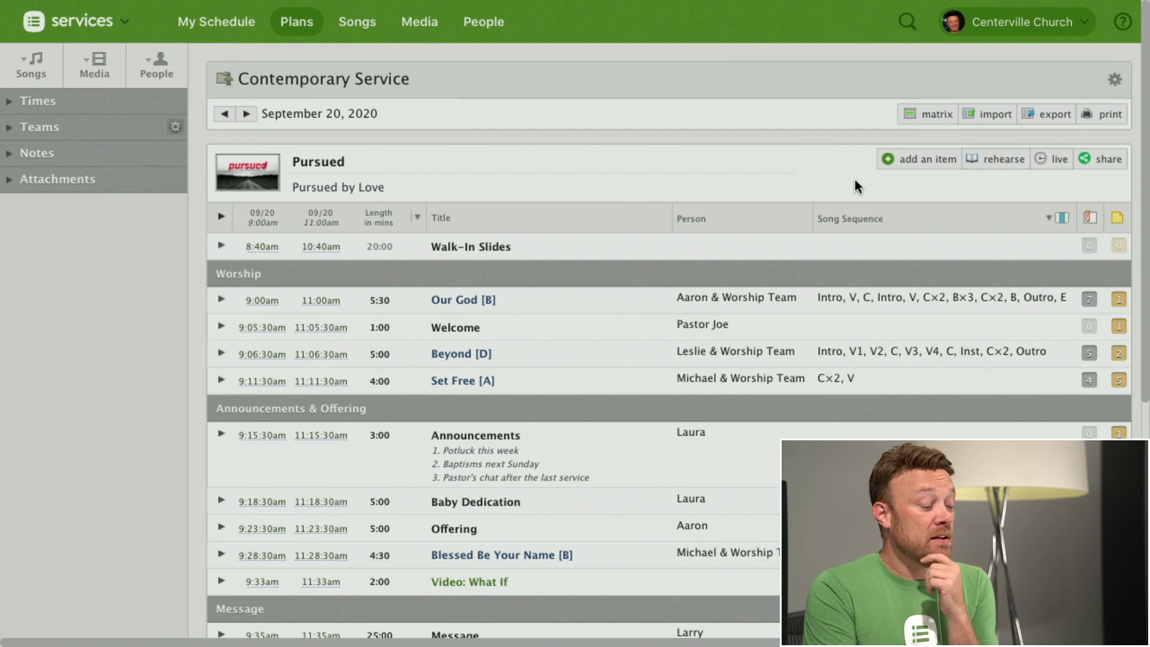
pyautogui.click(1052, 161)
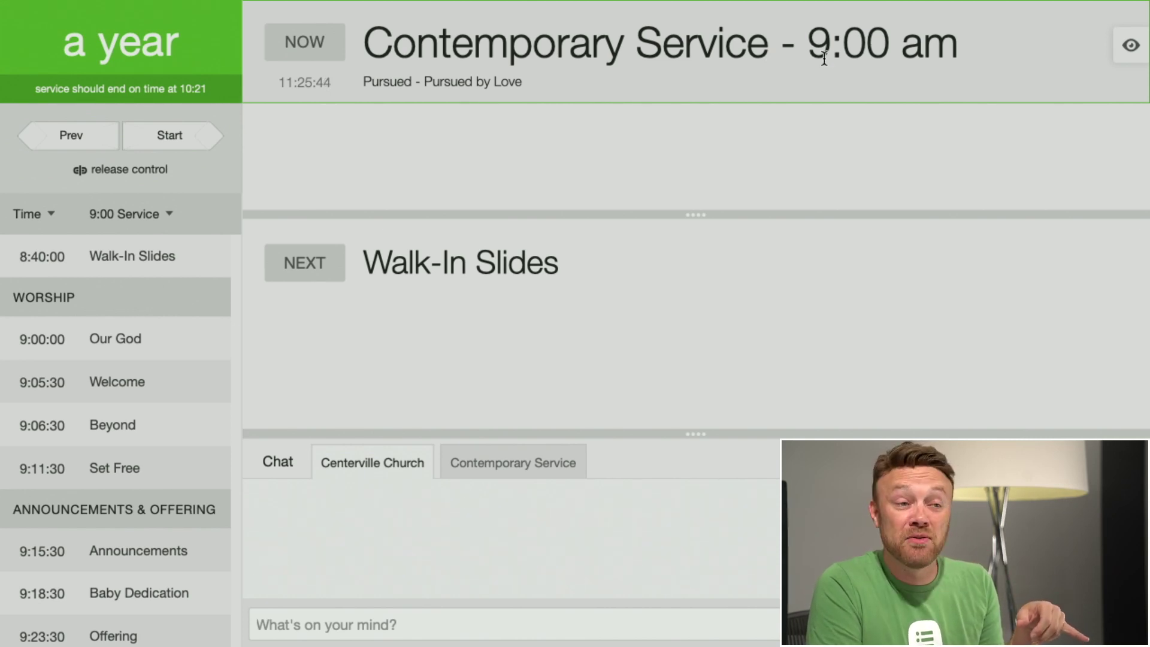
pyautogui.moveTo(205, 50)
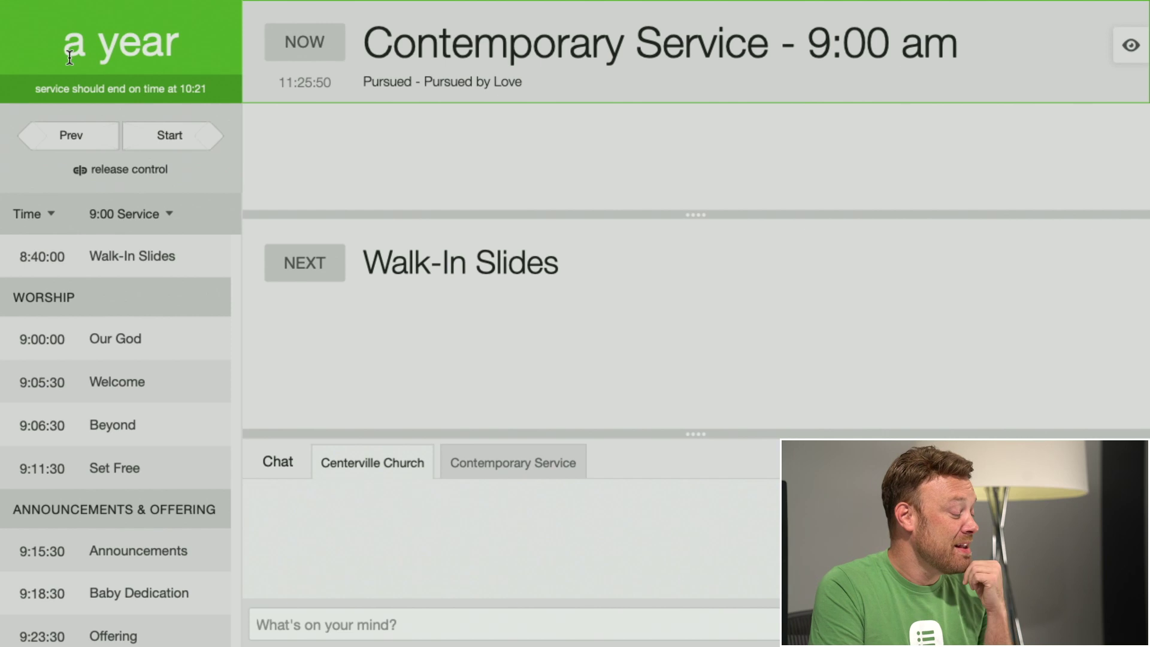
pyautogui.click(174, 139)
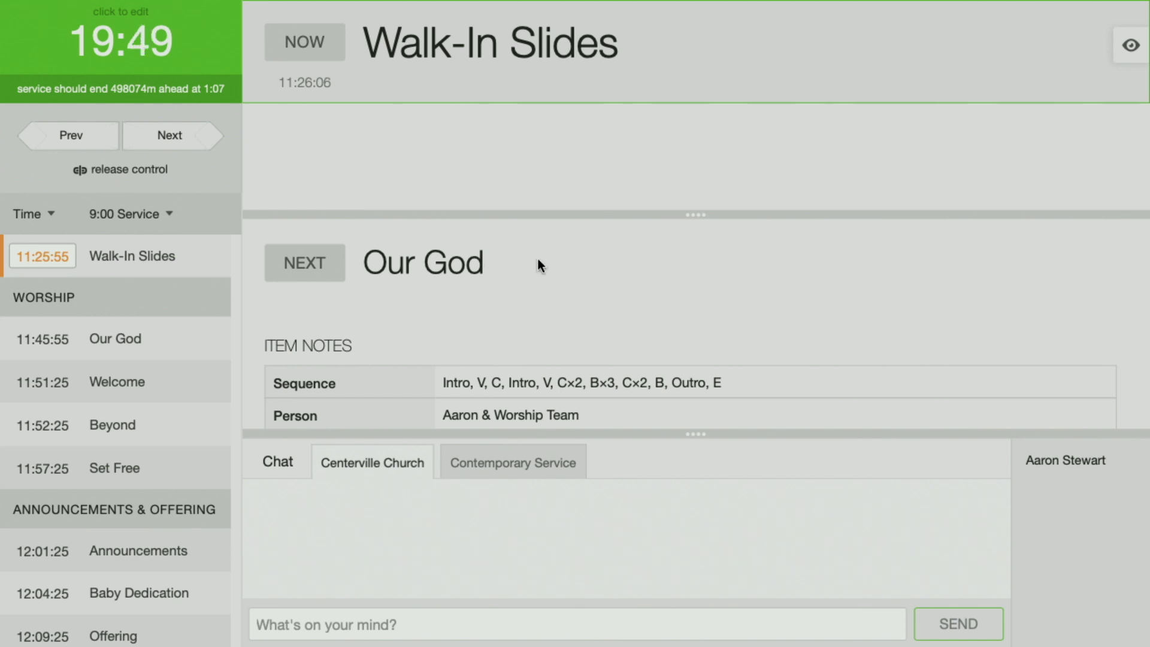
# Step: Enlarge the current item's area in the live view and advance the service to Our God
pyautogui.moveTo(698, 215); pyautogui.dragTo(707, 340)
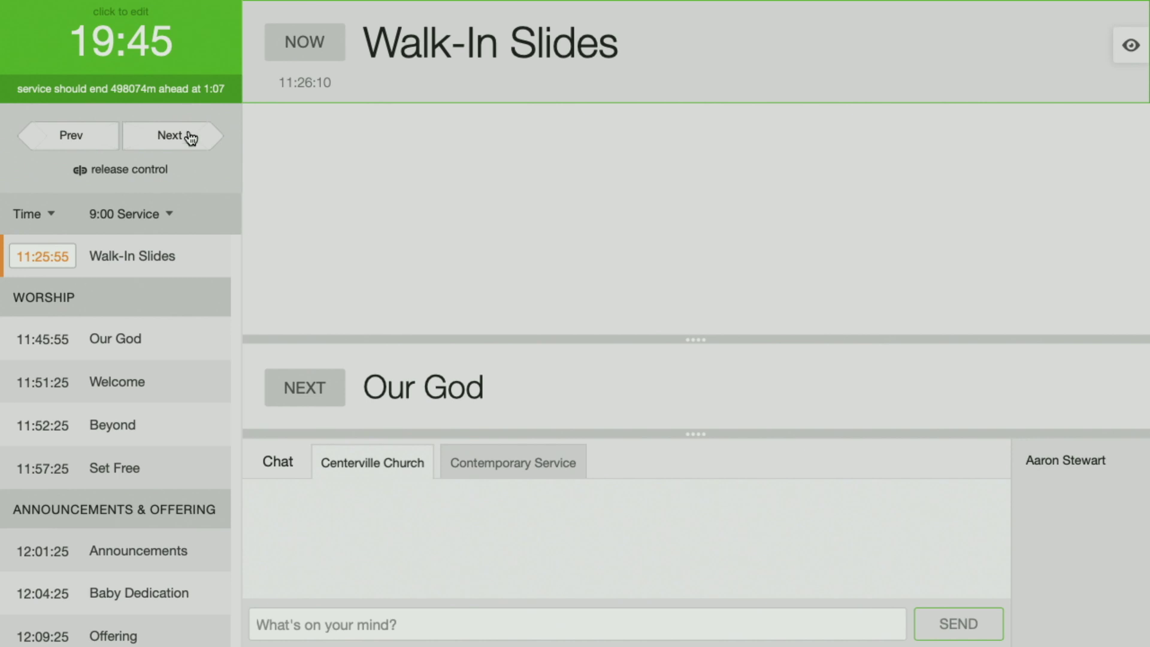
pyautogui.click(171, 136)
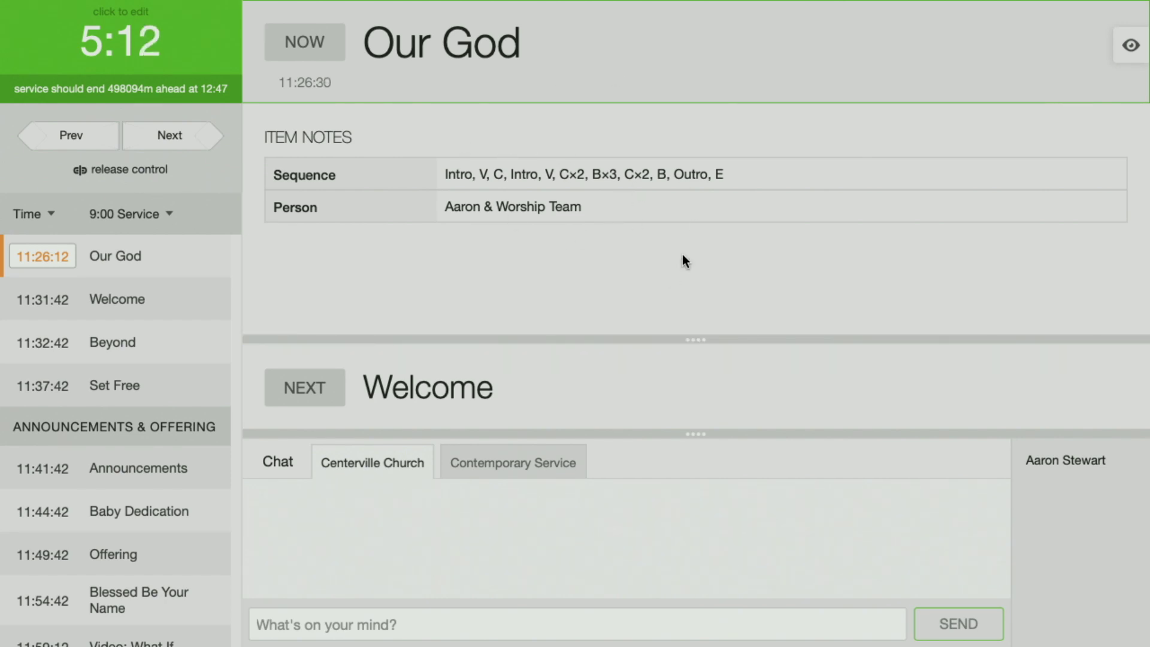
pyautogui.moveTo(698, 336); pyautogui.dragTo(731, 341)
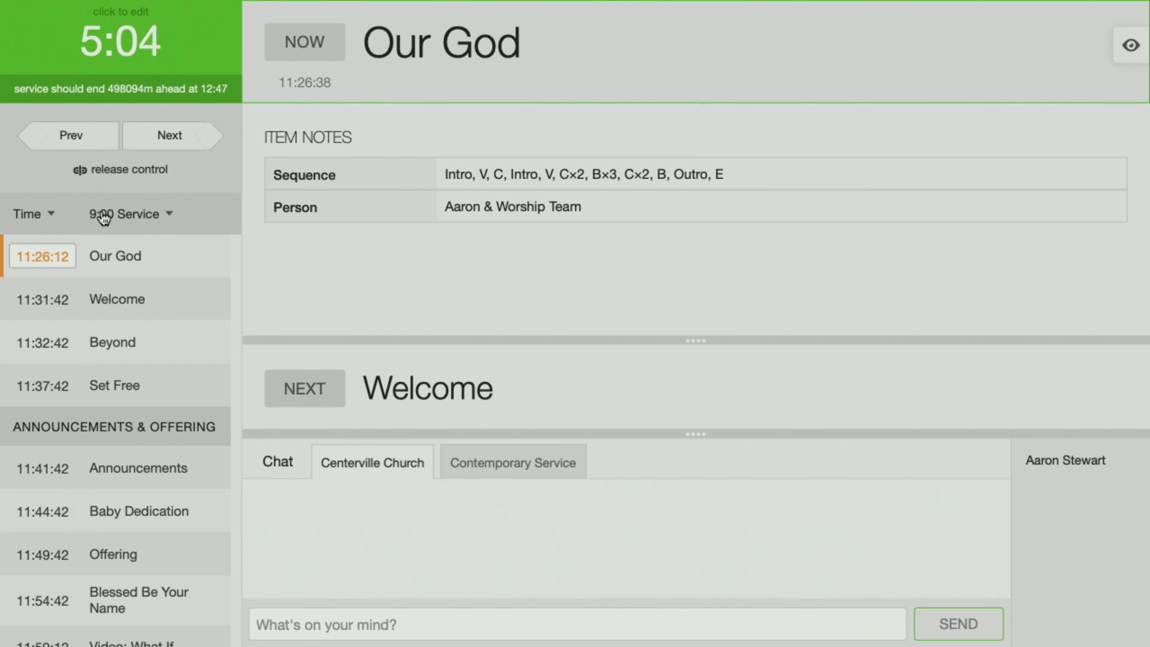
# Step: Add the September 20, 2020 Traditional Service to the watched services, and collapse the list of watched services
pyautogui.click(1132, 49)
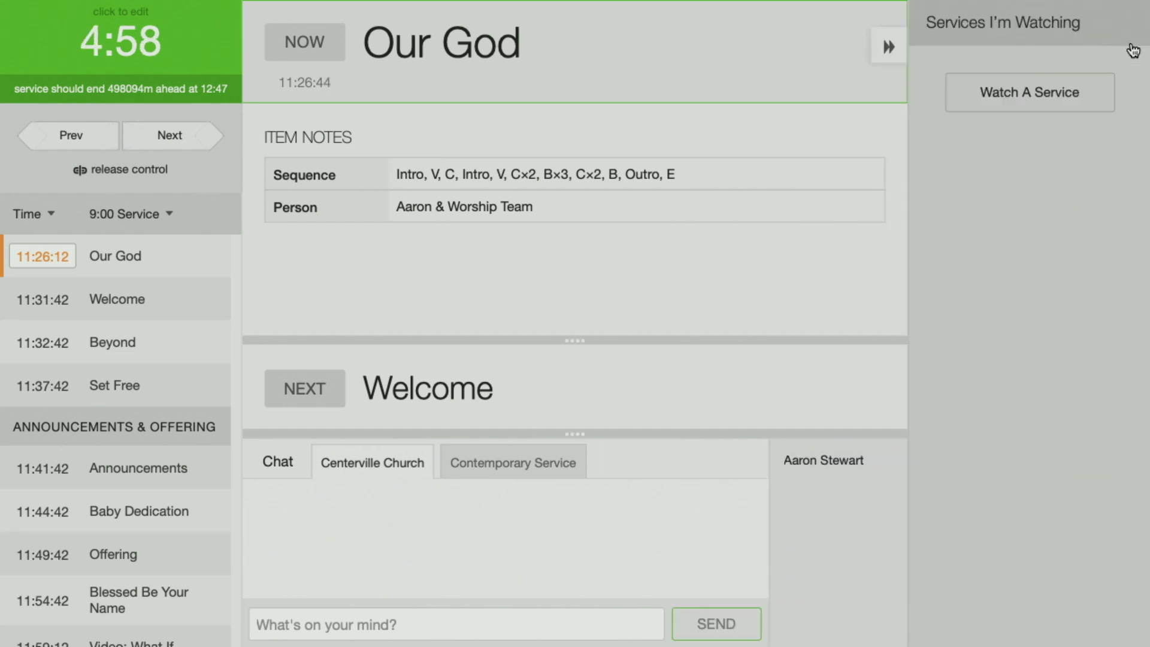
pyautogui.click(1047, 101)
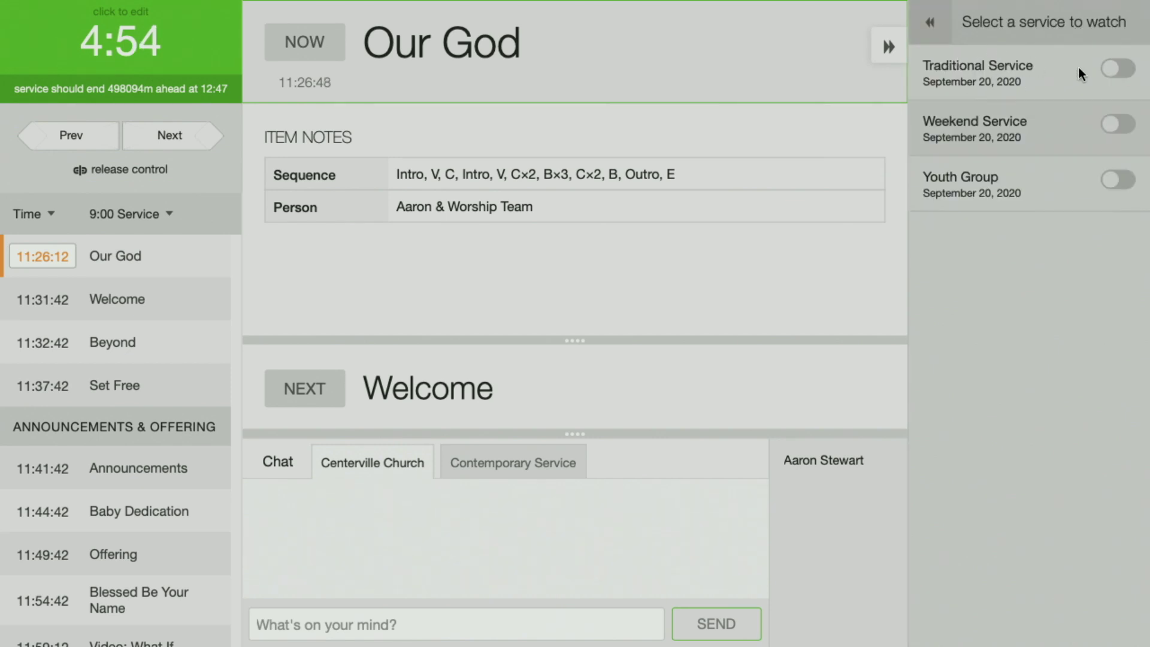
pyautogui.click(1117, 71)
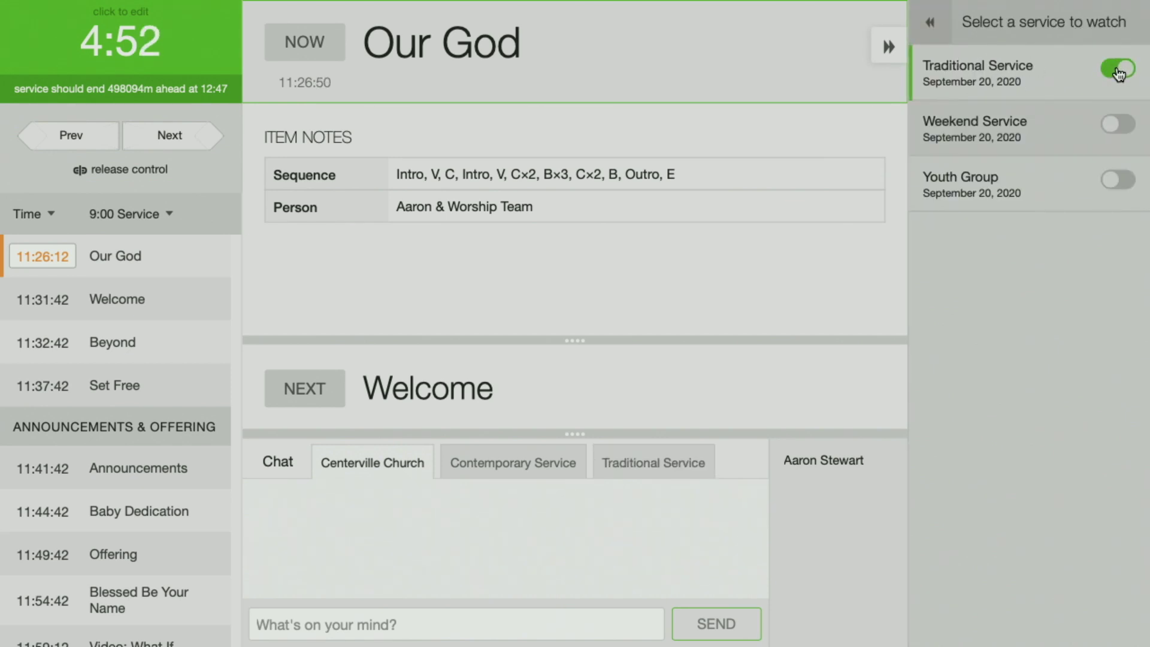
pyautogui.click(932, 24)
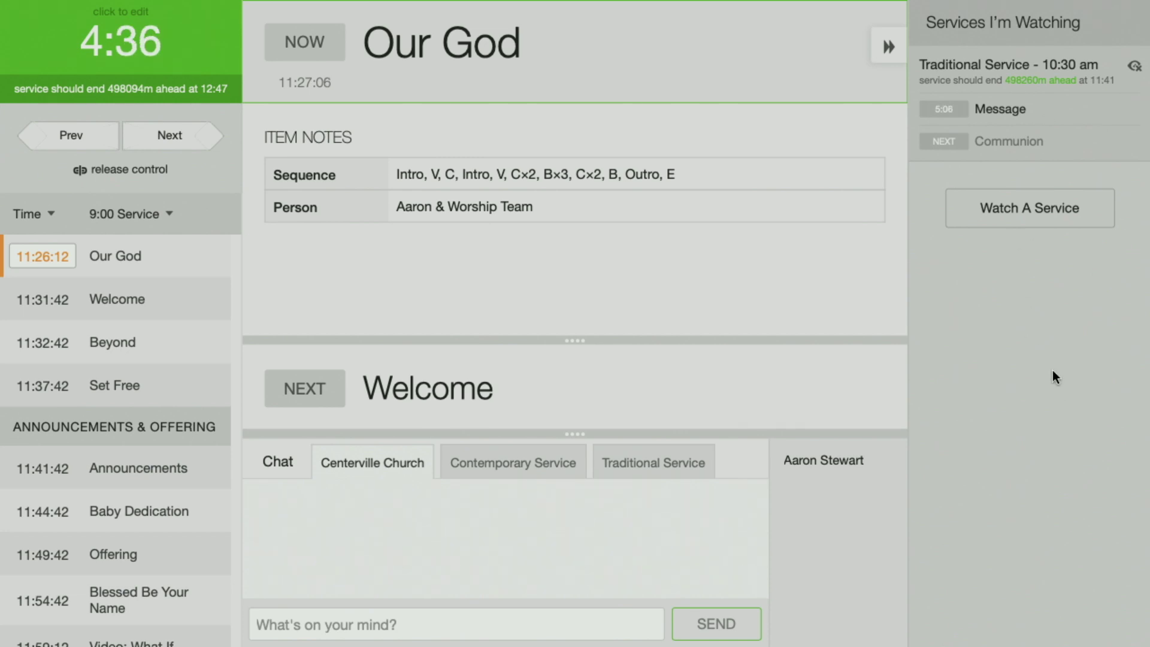
pyautogui.click(887, 49)
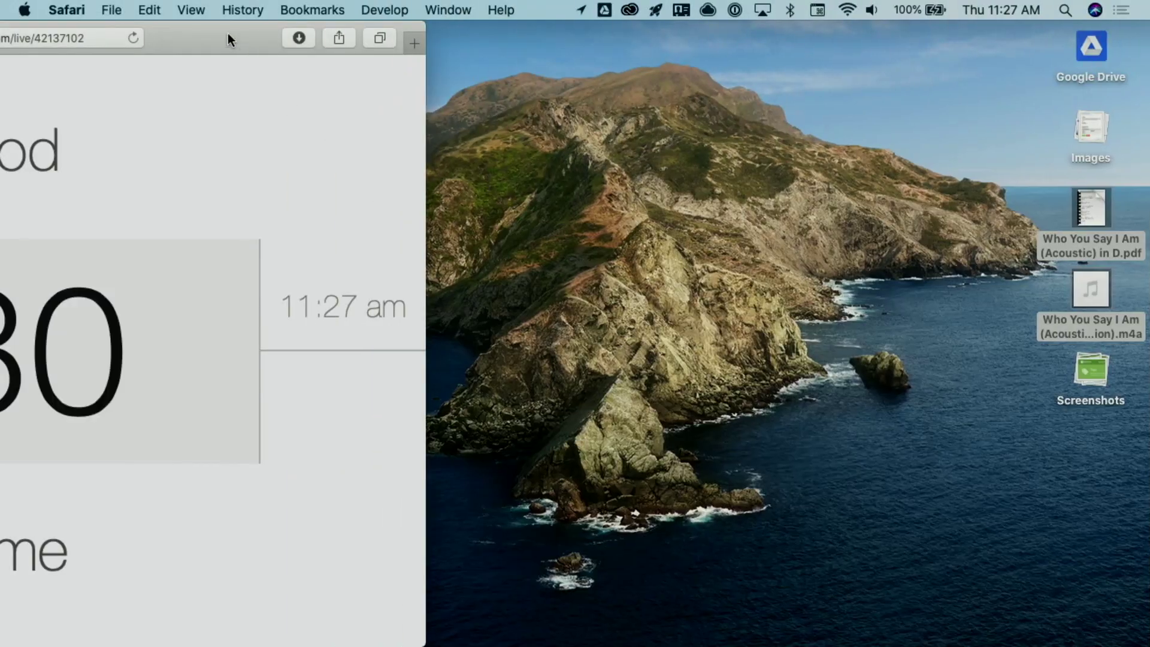
# Step: Advance the live service to Welcome and Beyond, checking the separate countdown window, and return to the Contemporary Service plan
pyautogui.moveTo(227, 34); pyautogui.dragTo(754, 33)
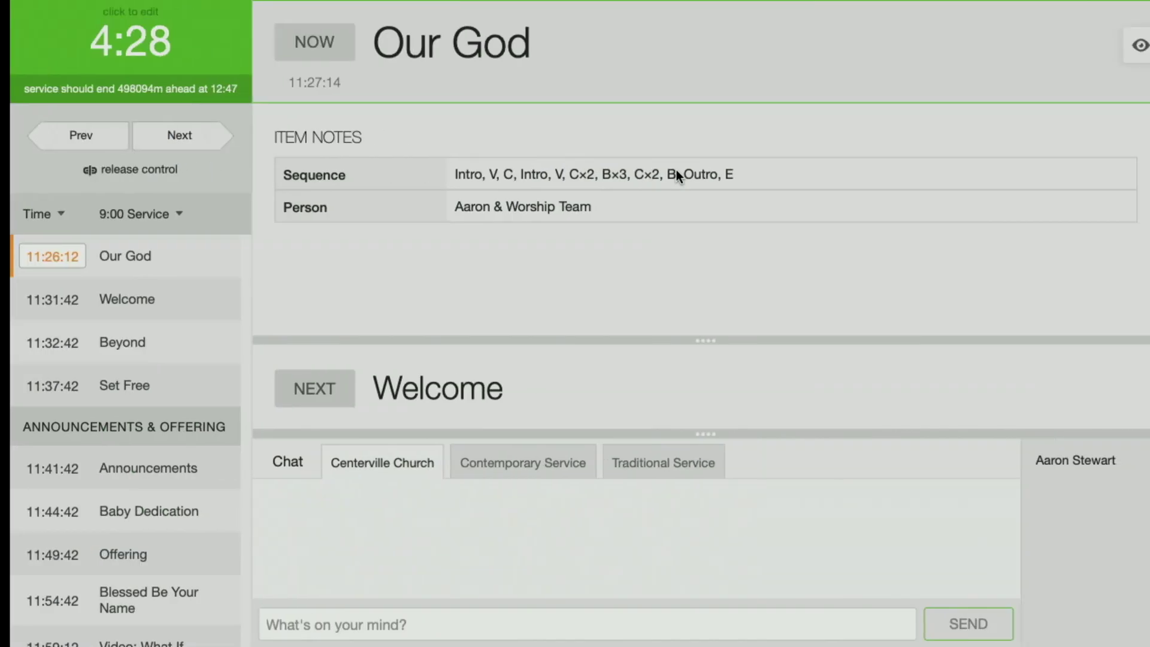
pyautogui.click(179, 136)
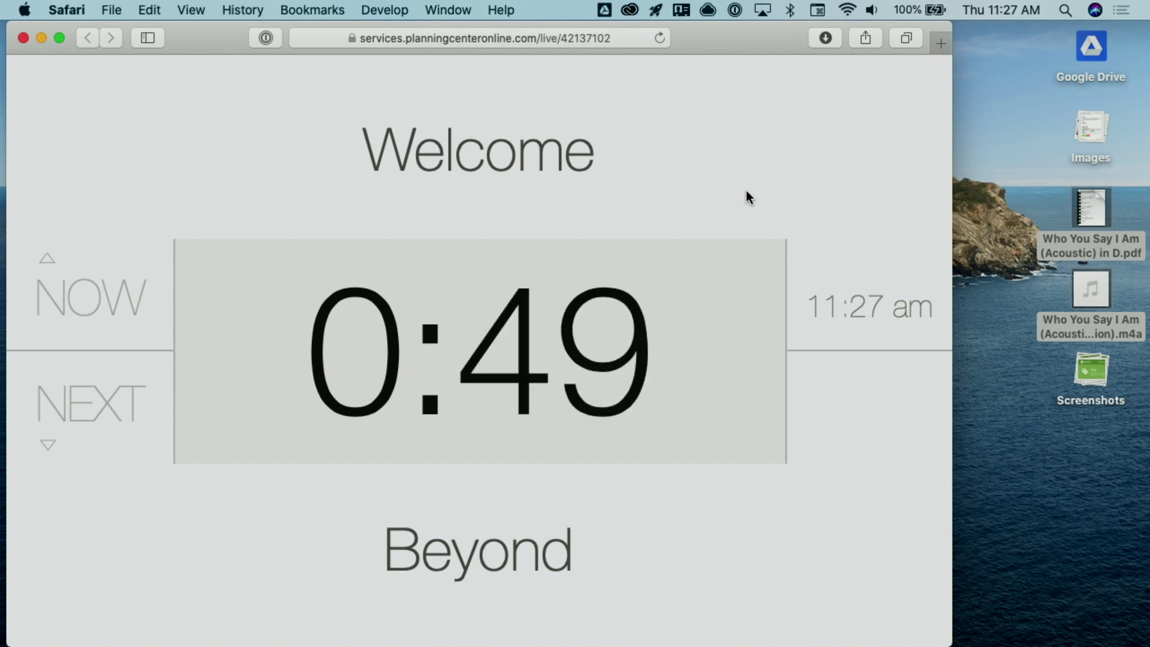
pyautogui.press('super+Tab')
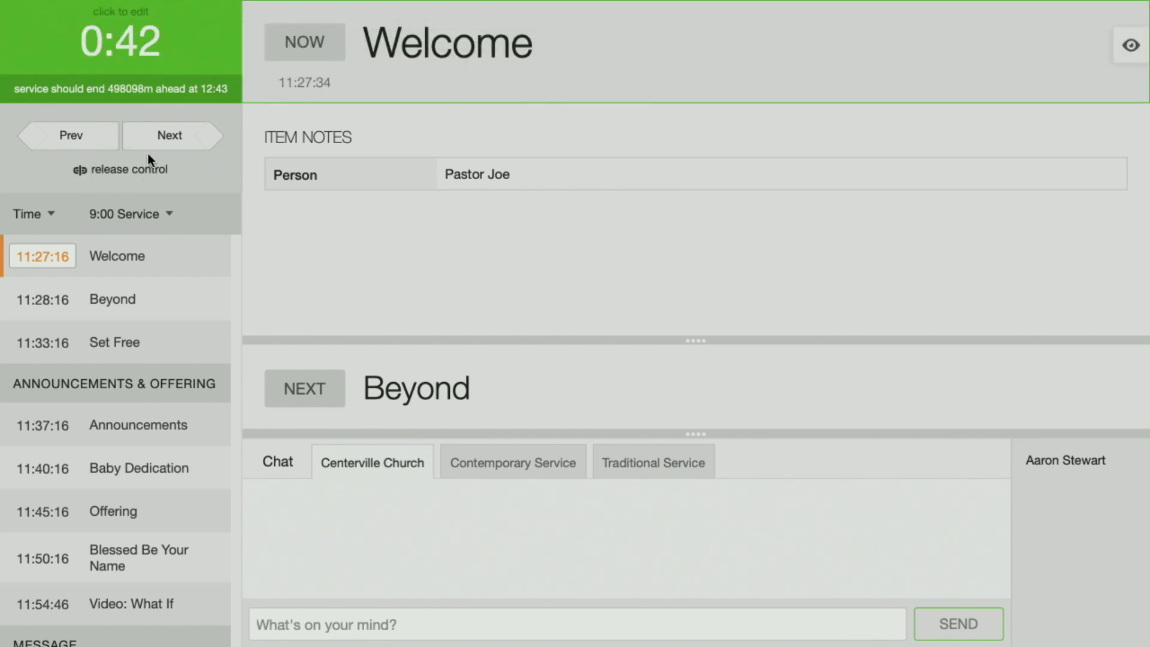
pyautogui.click(174, 139)
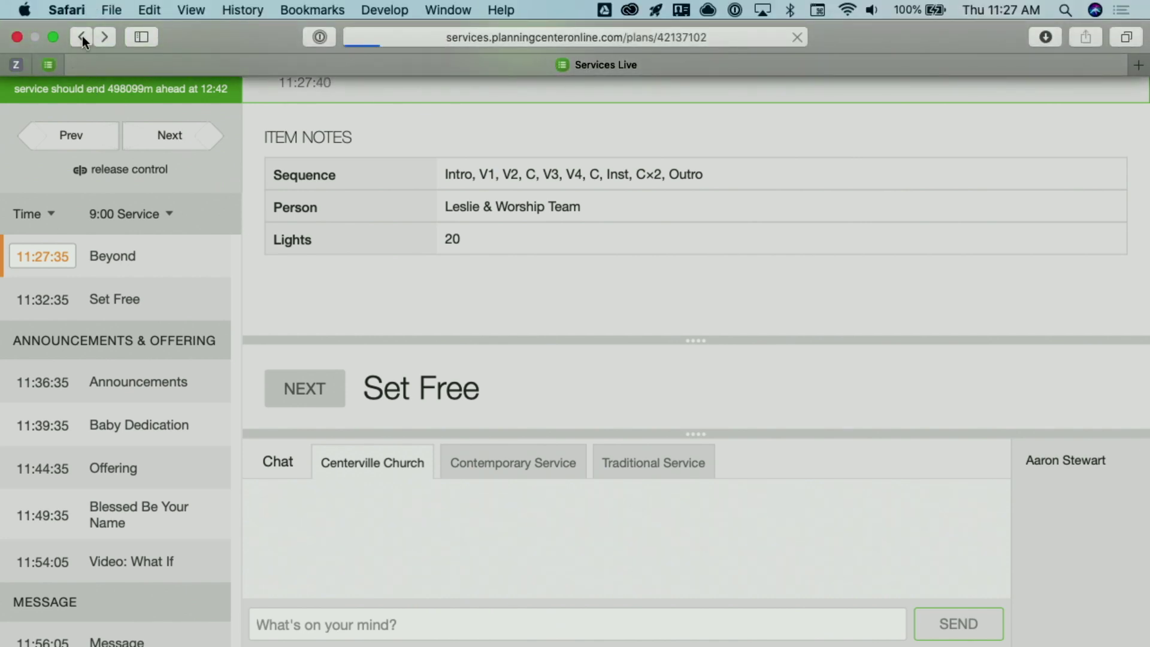
pyautogui.press('super+w')
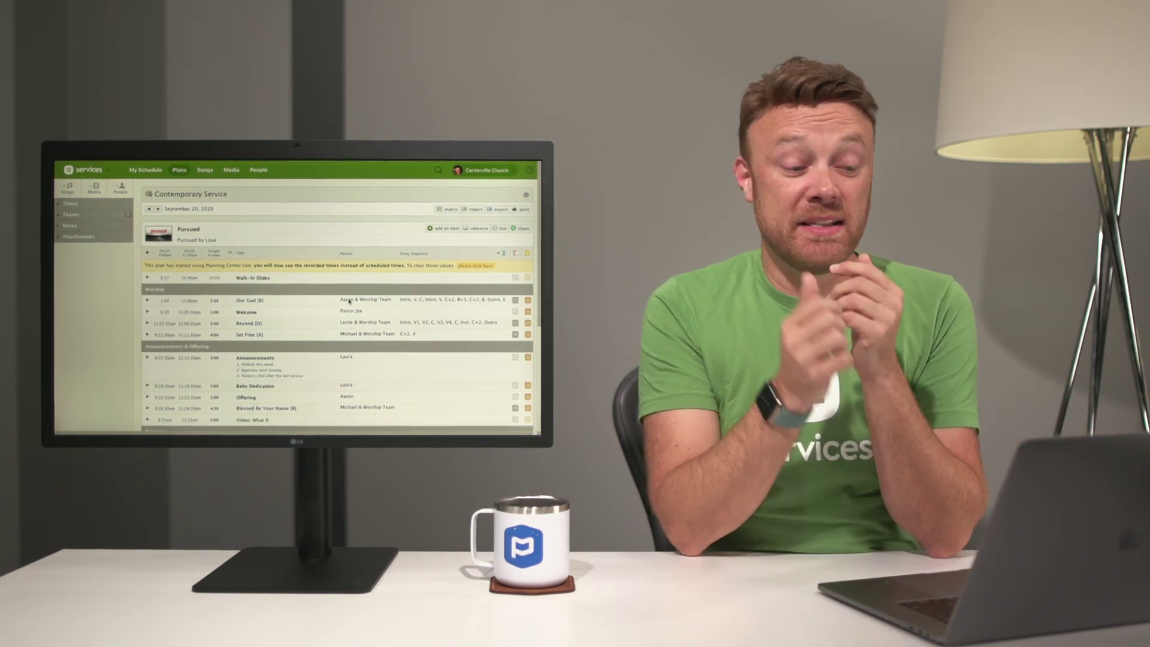
# Step: Switch to the tablet music app, look through the Contemporary Service order, and open the Our God chord chart
pyautogui.moveTo(351, 301)
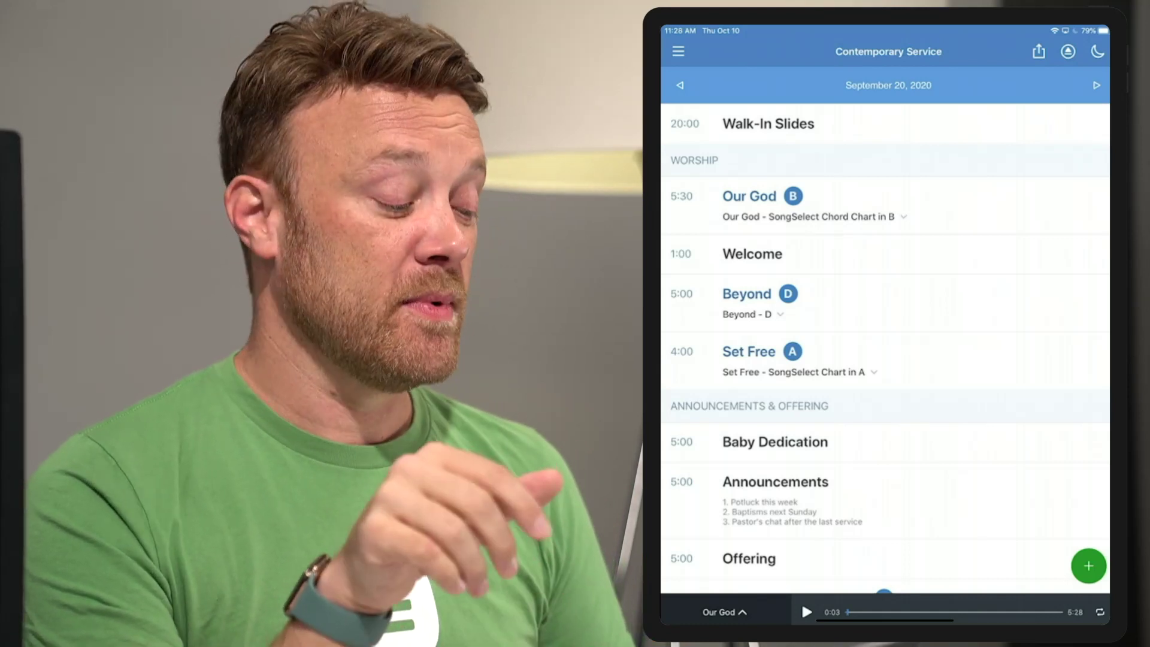
pyautogui.scroll(-2, 885, 347)
pyautogui.scroll(-2, 885, 347)
pyautogui.scroll(4, 884, 347)
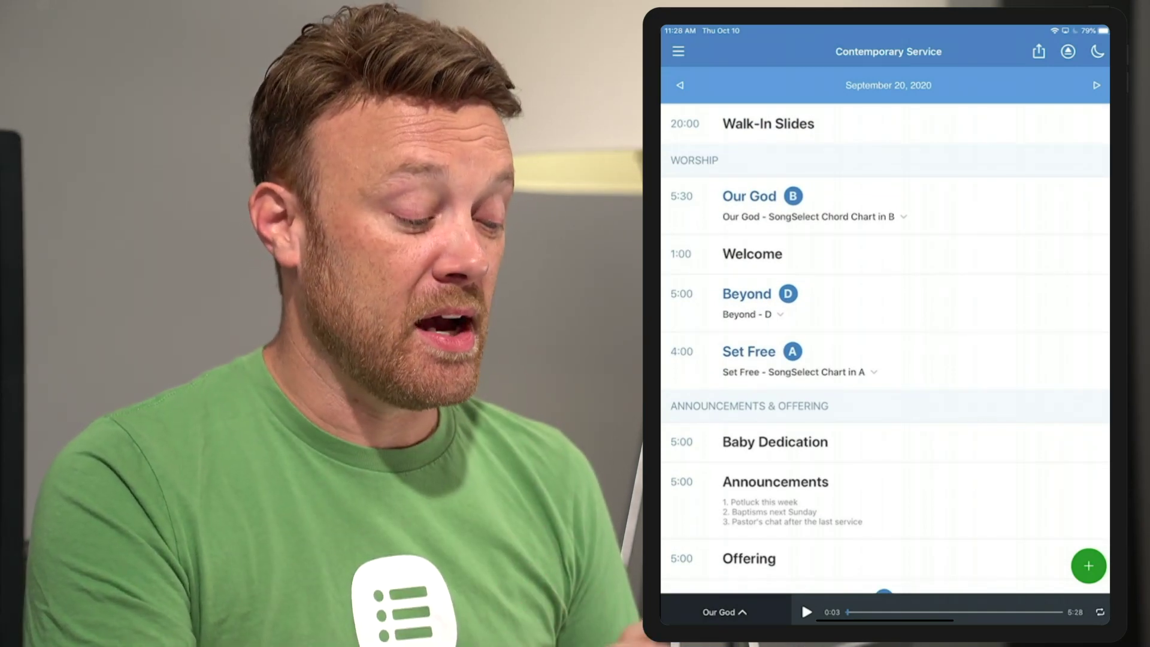
pyautogui.click(838, 207)
pyautogui.click(839, 207)
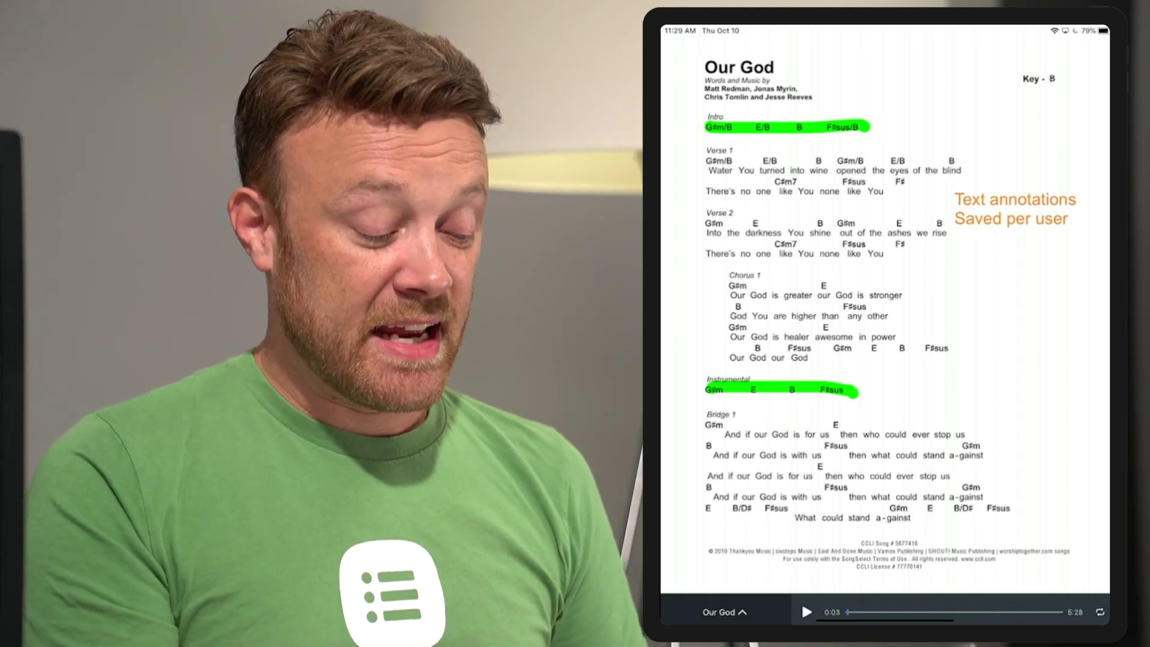
# Step: Page through the annotated charts for Our God, Beyond and Set Free, and return to Our God
pyautogui.hscroll(3, 885, 300)
pyautogui.hscroll(5, 885, 299)
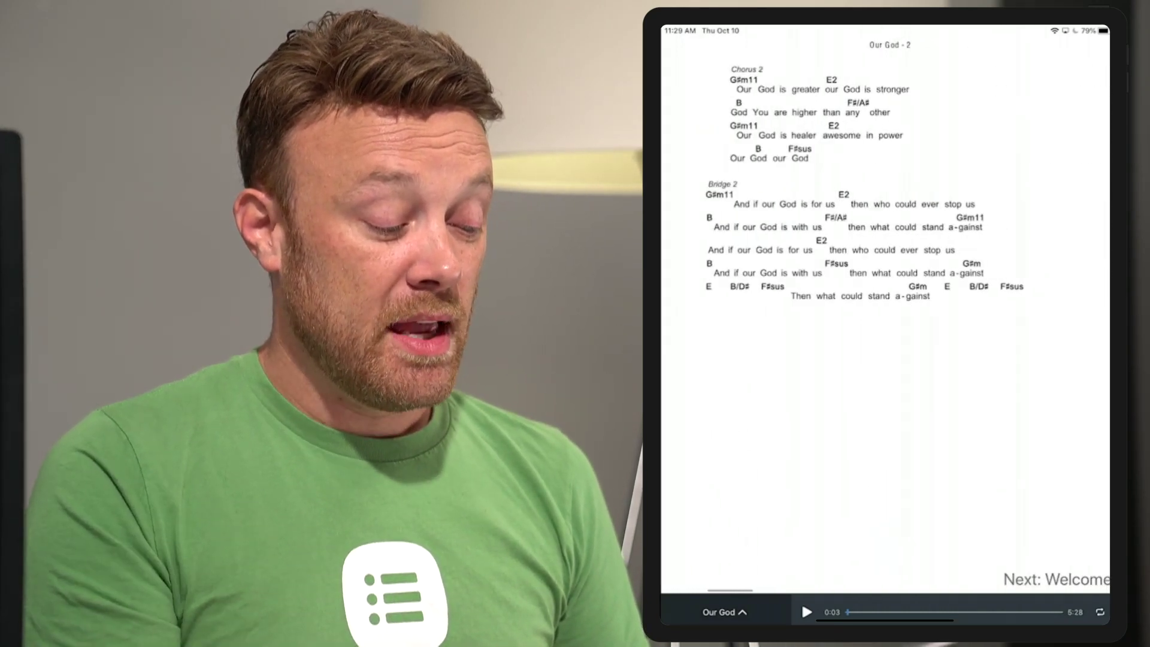
pyautogui.hscroll(5, 886, 300)
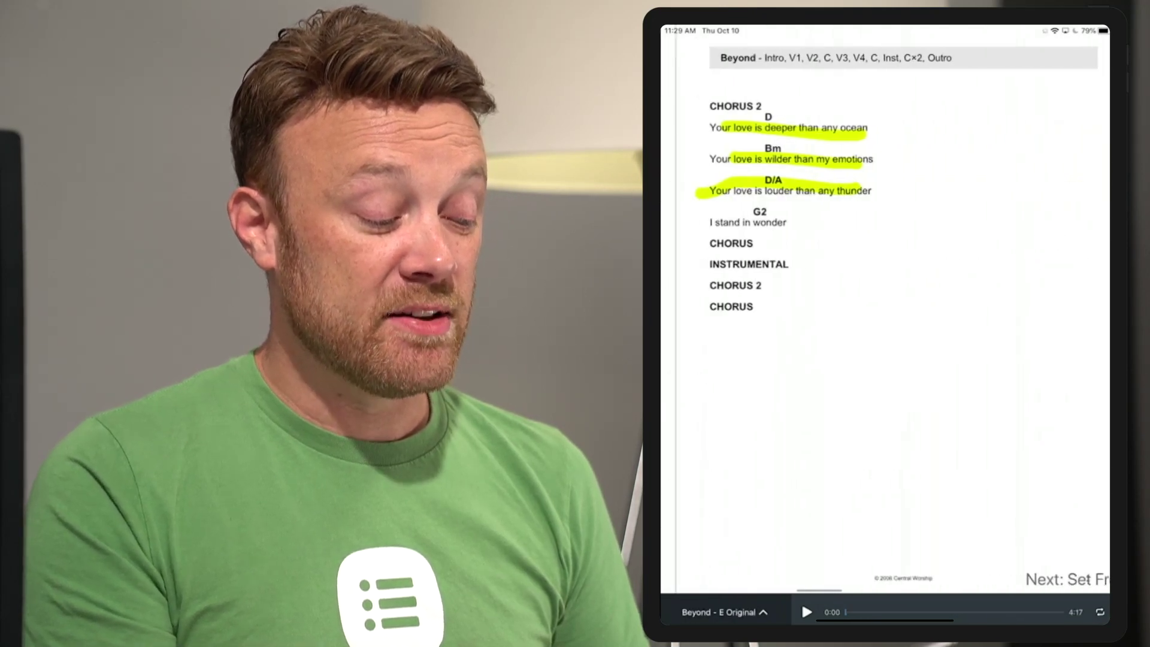
pyautogui.hscroll(5, 885, 300)
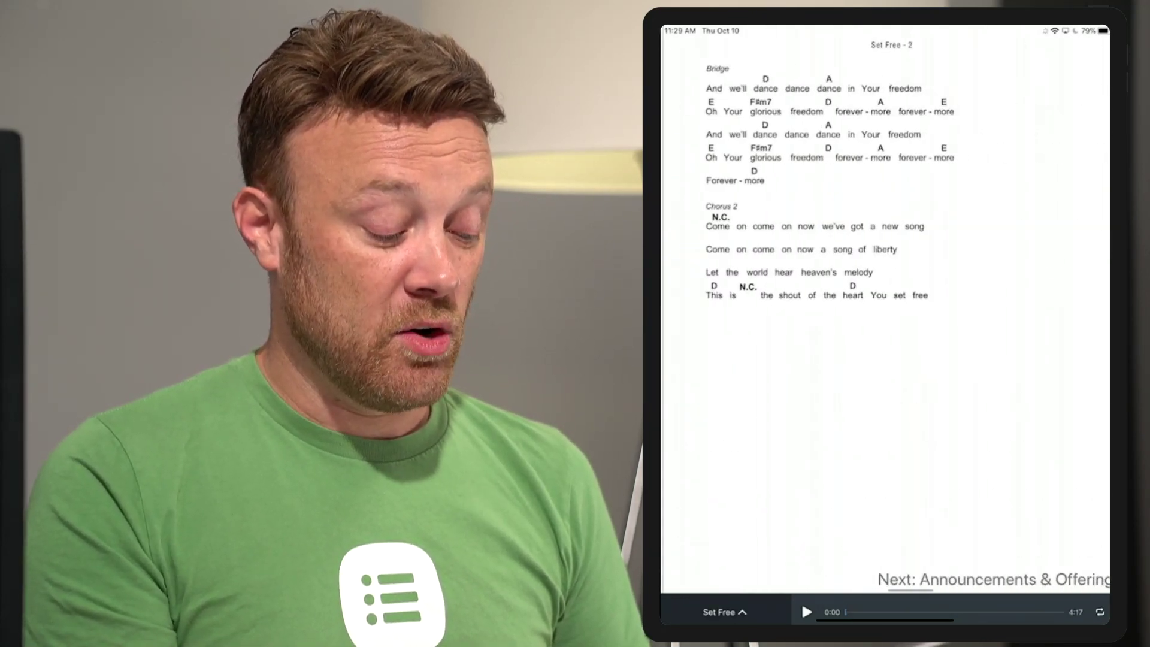
pyautogui.hscroll(-5, 885, 299)
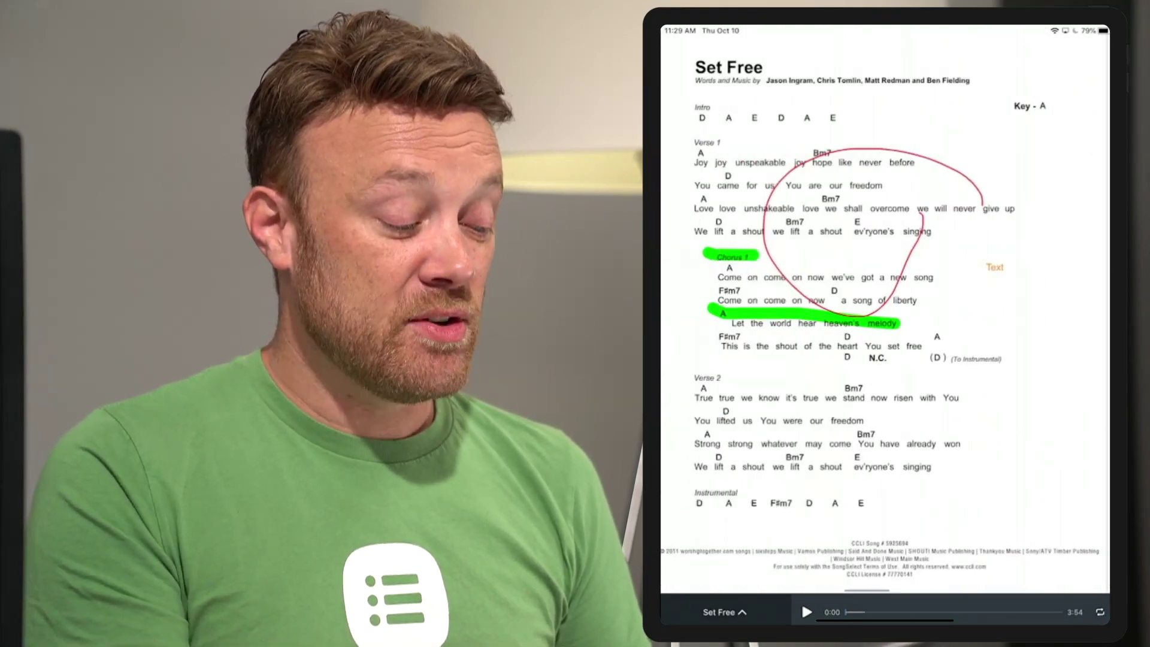
pyautogui.hscroll(-5, 885, 299)
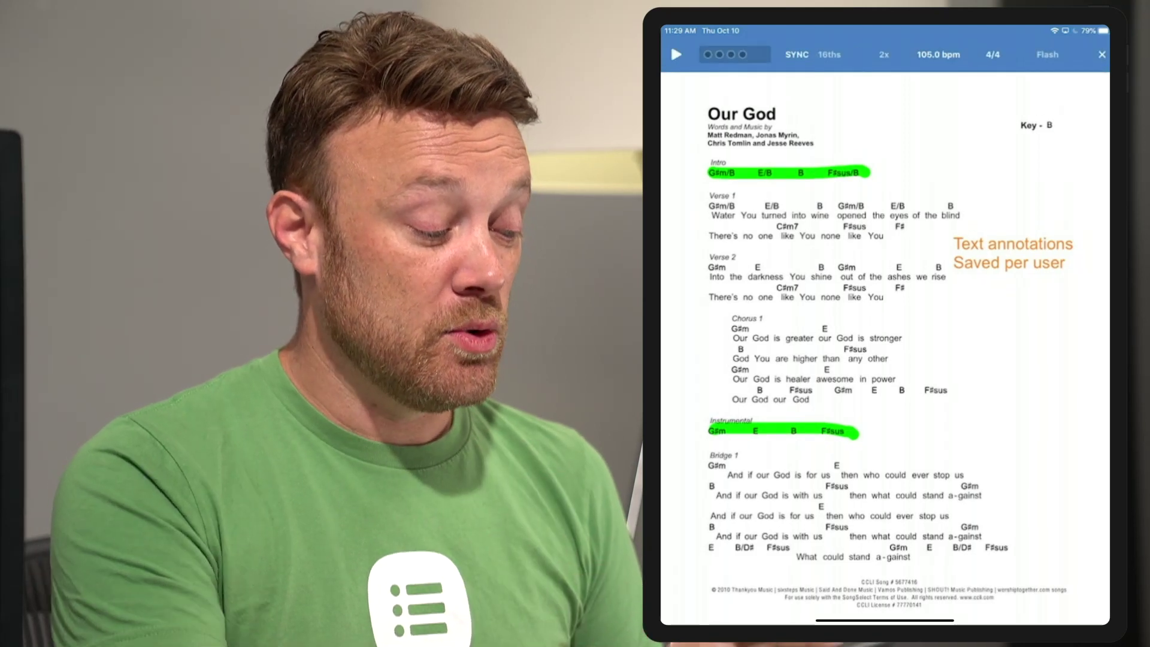
pyautogui.press('space')
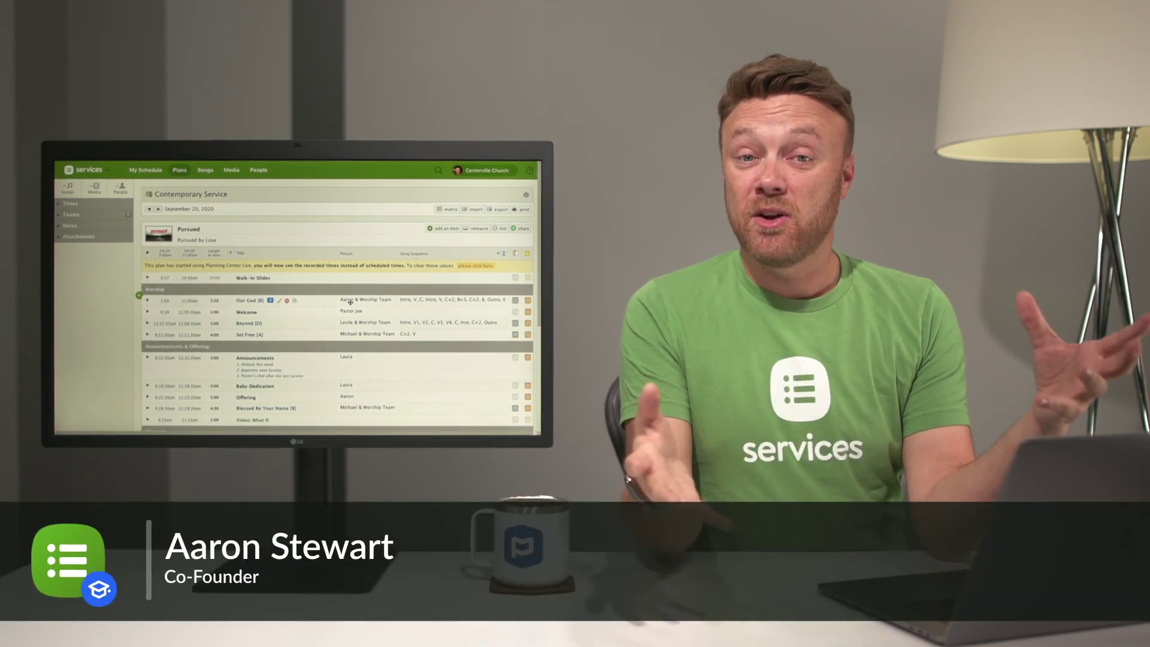
# Step: View the Help & Support options for the Contemporary Service plan, and close them
pyautogui.click(531, 172)
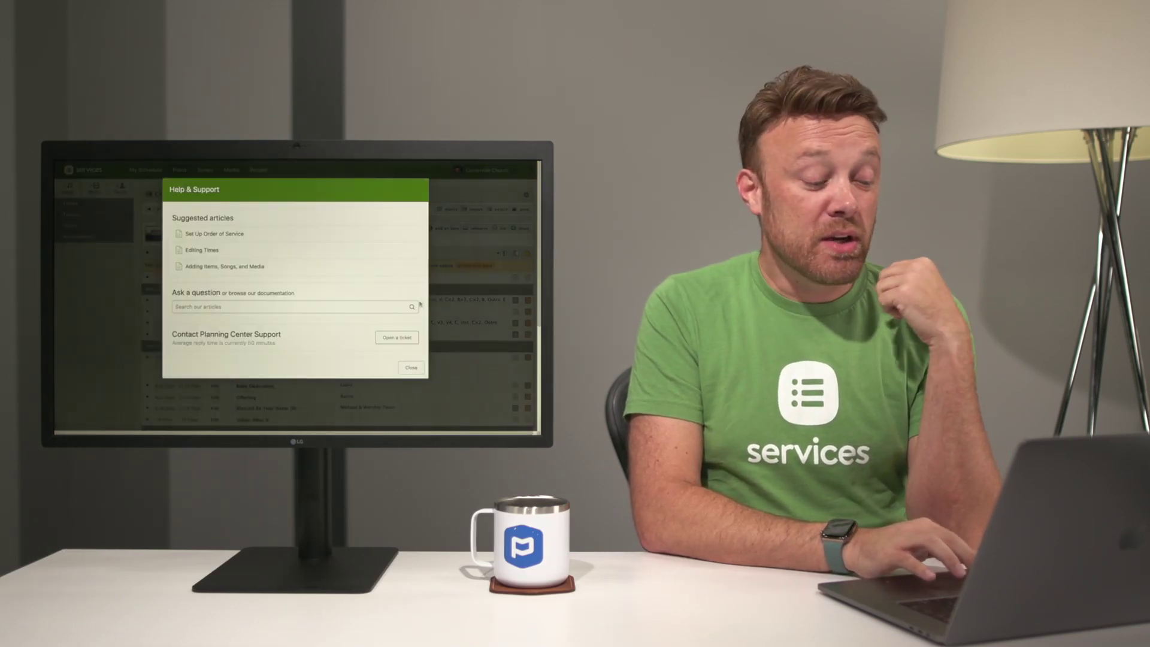
pyautogui.click(411, 366)
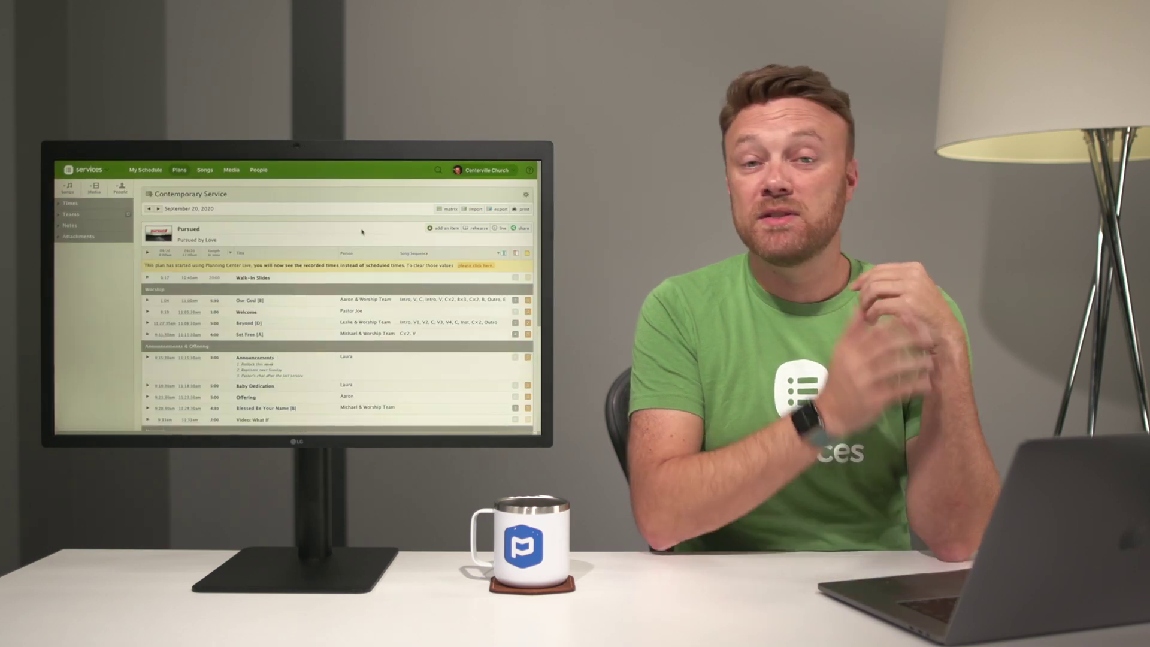